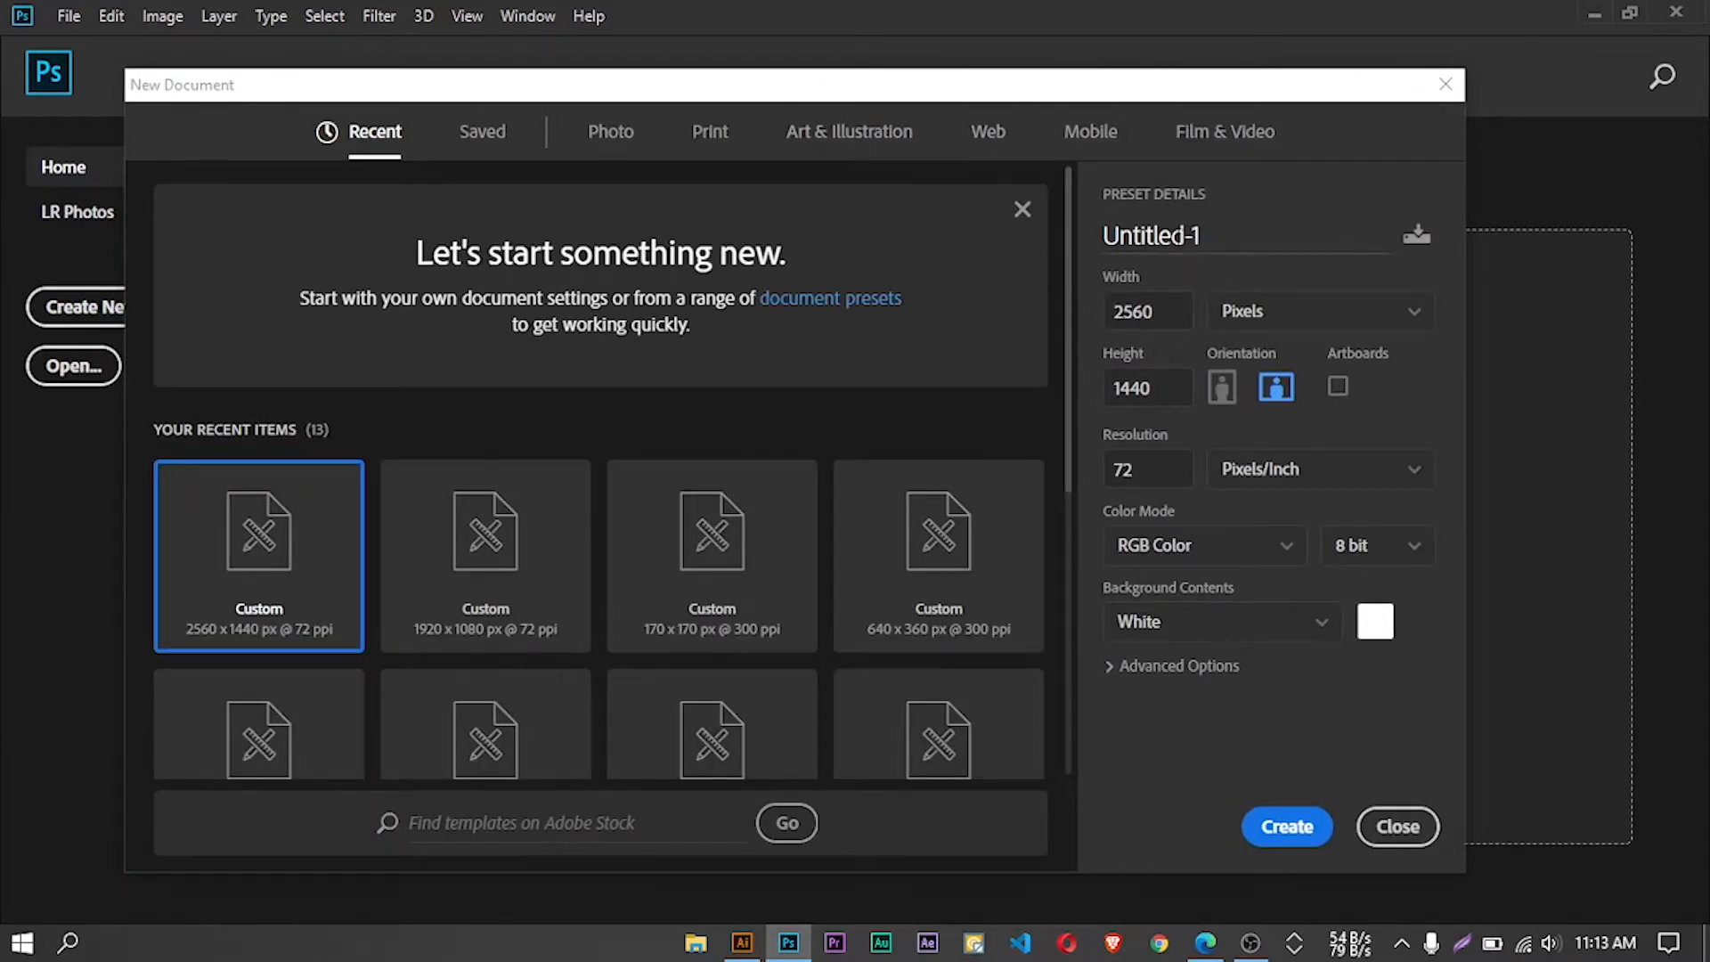
# Name the new document "Facebook Cover"
pyautogui.moveTo(1225, 236); pyautogui.dragTo(1088, 233)
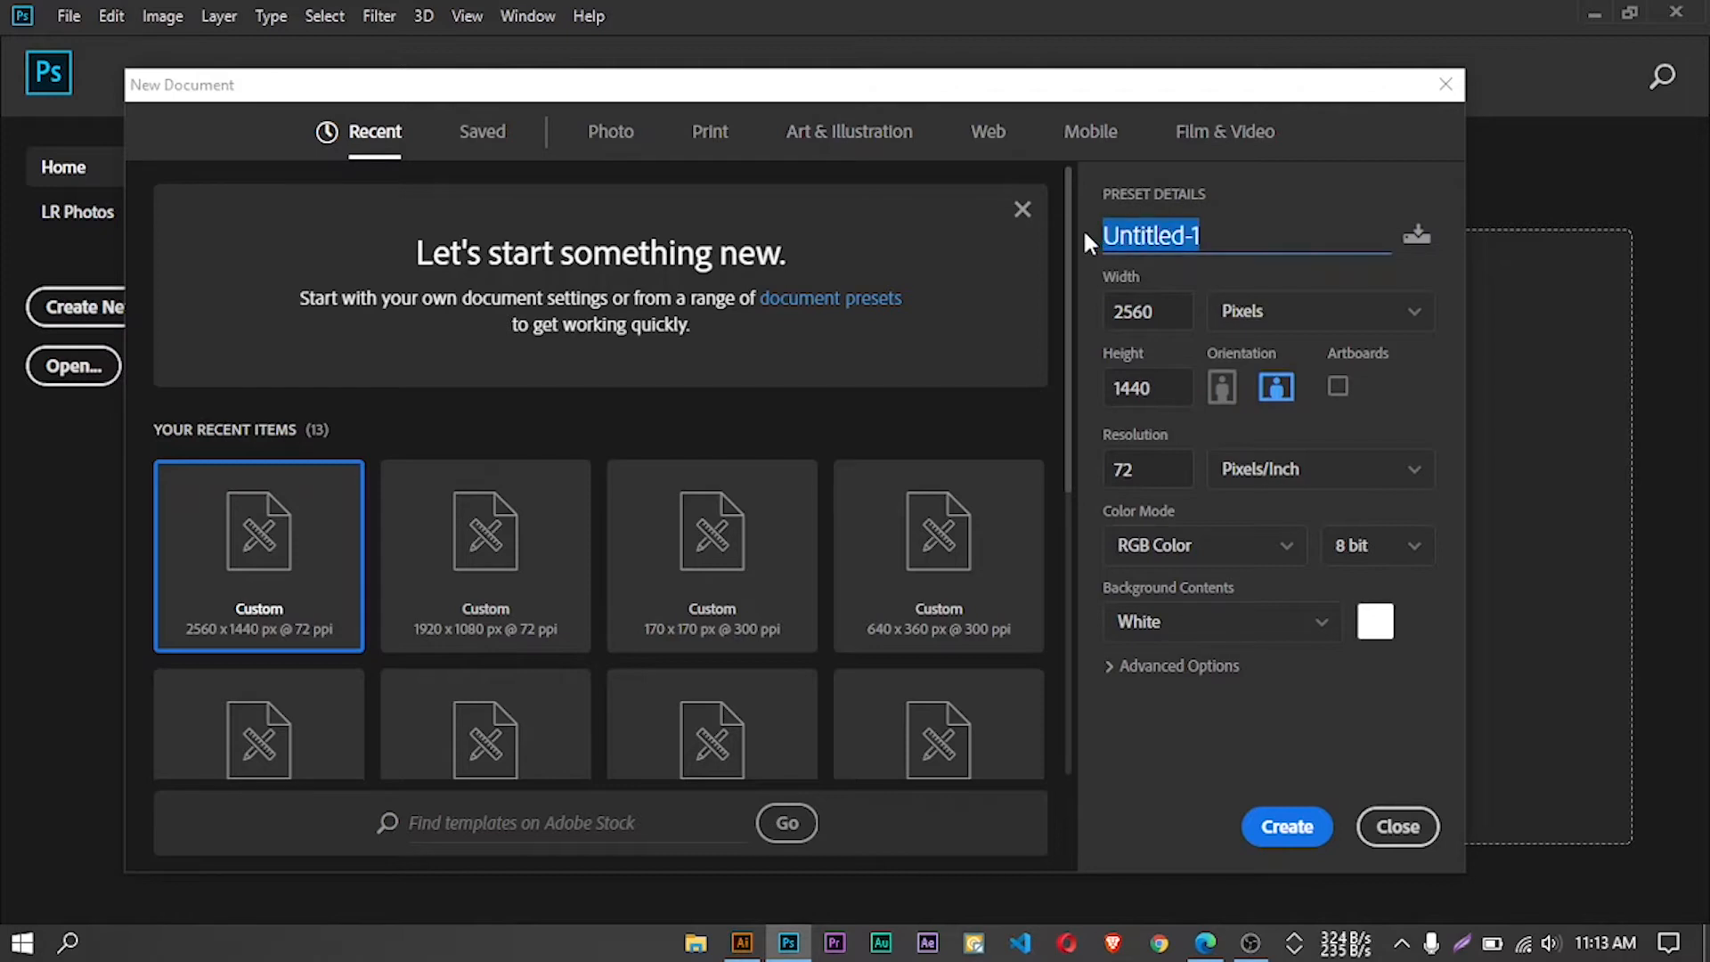
pyautogui.write('Fac')
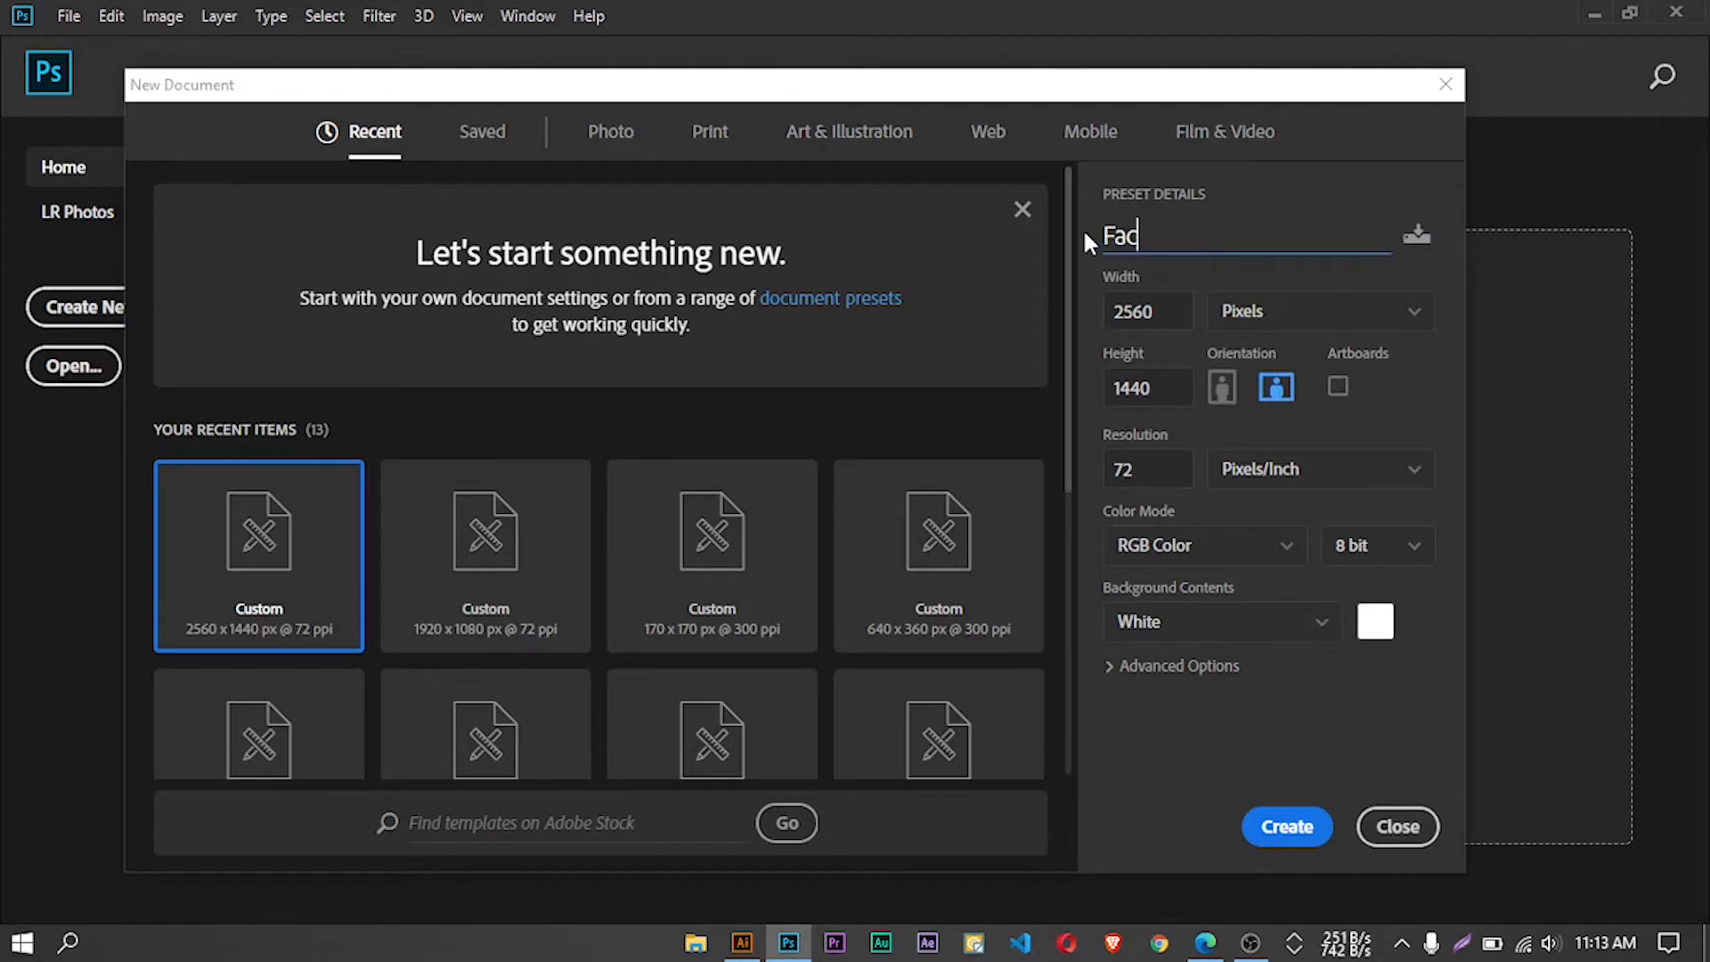
pyautogui.write('ebook')
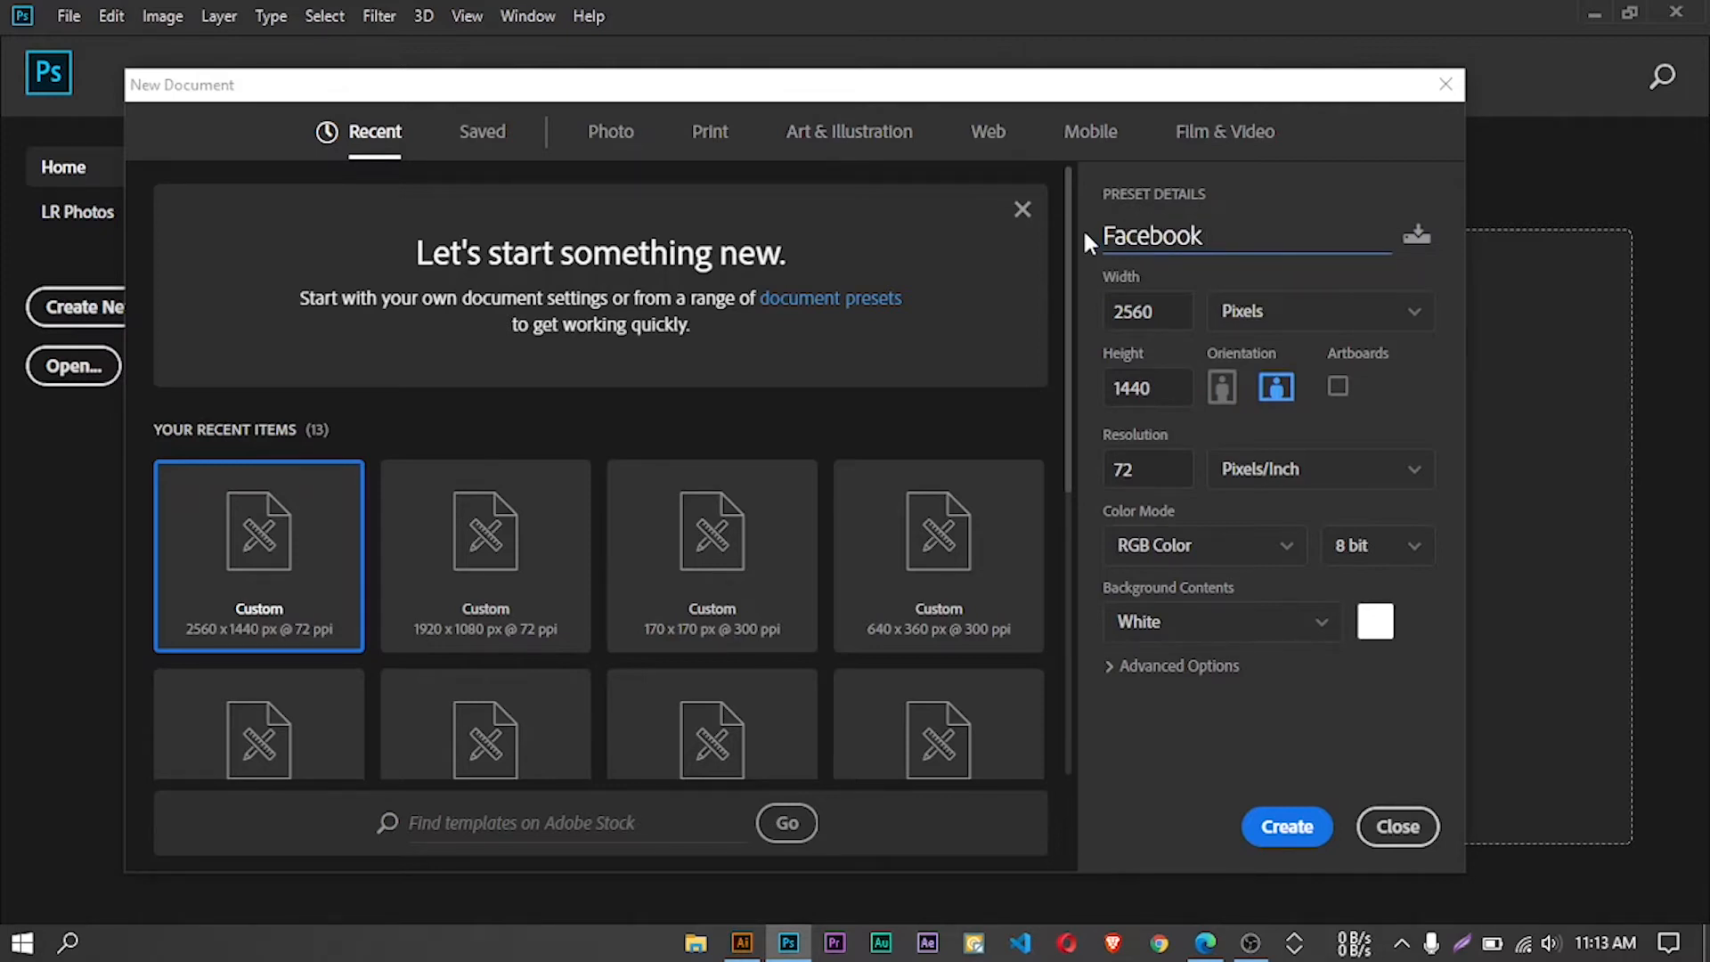
pyautogui.write(' Cover')
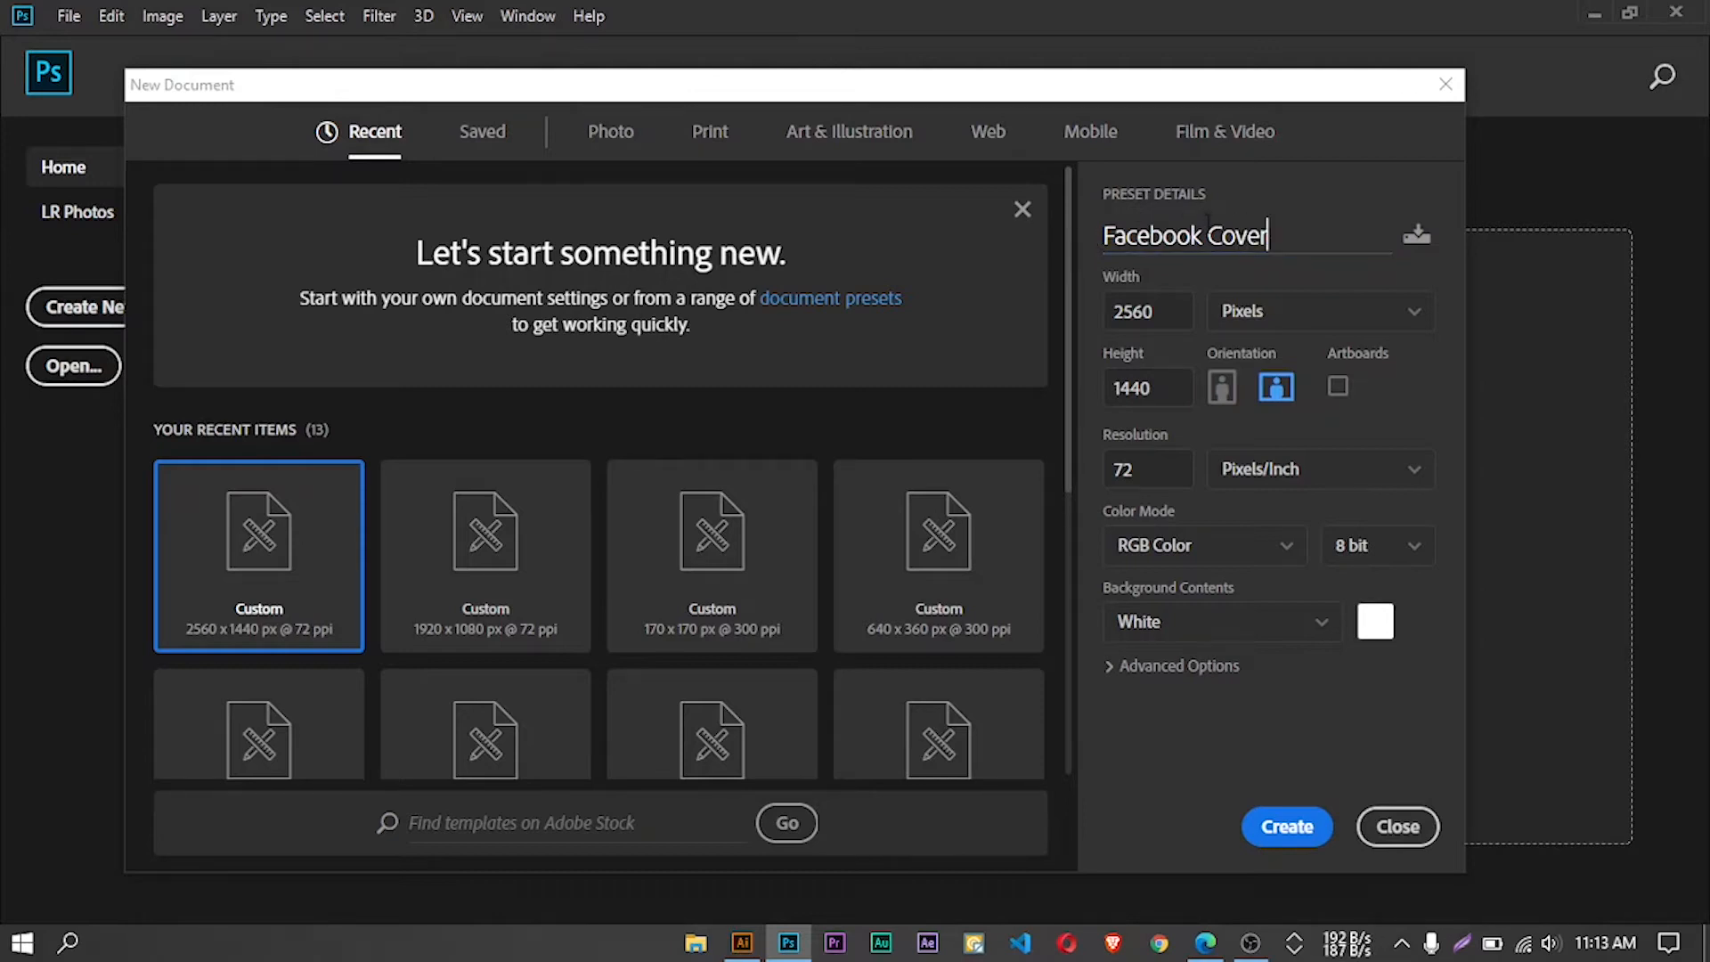
# Set the document size to 2560 by 1440 pixels, create it and show its layer list
pyautogui.press('Tab')
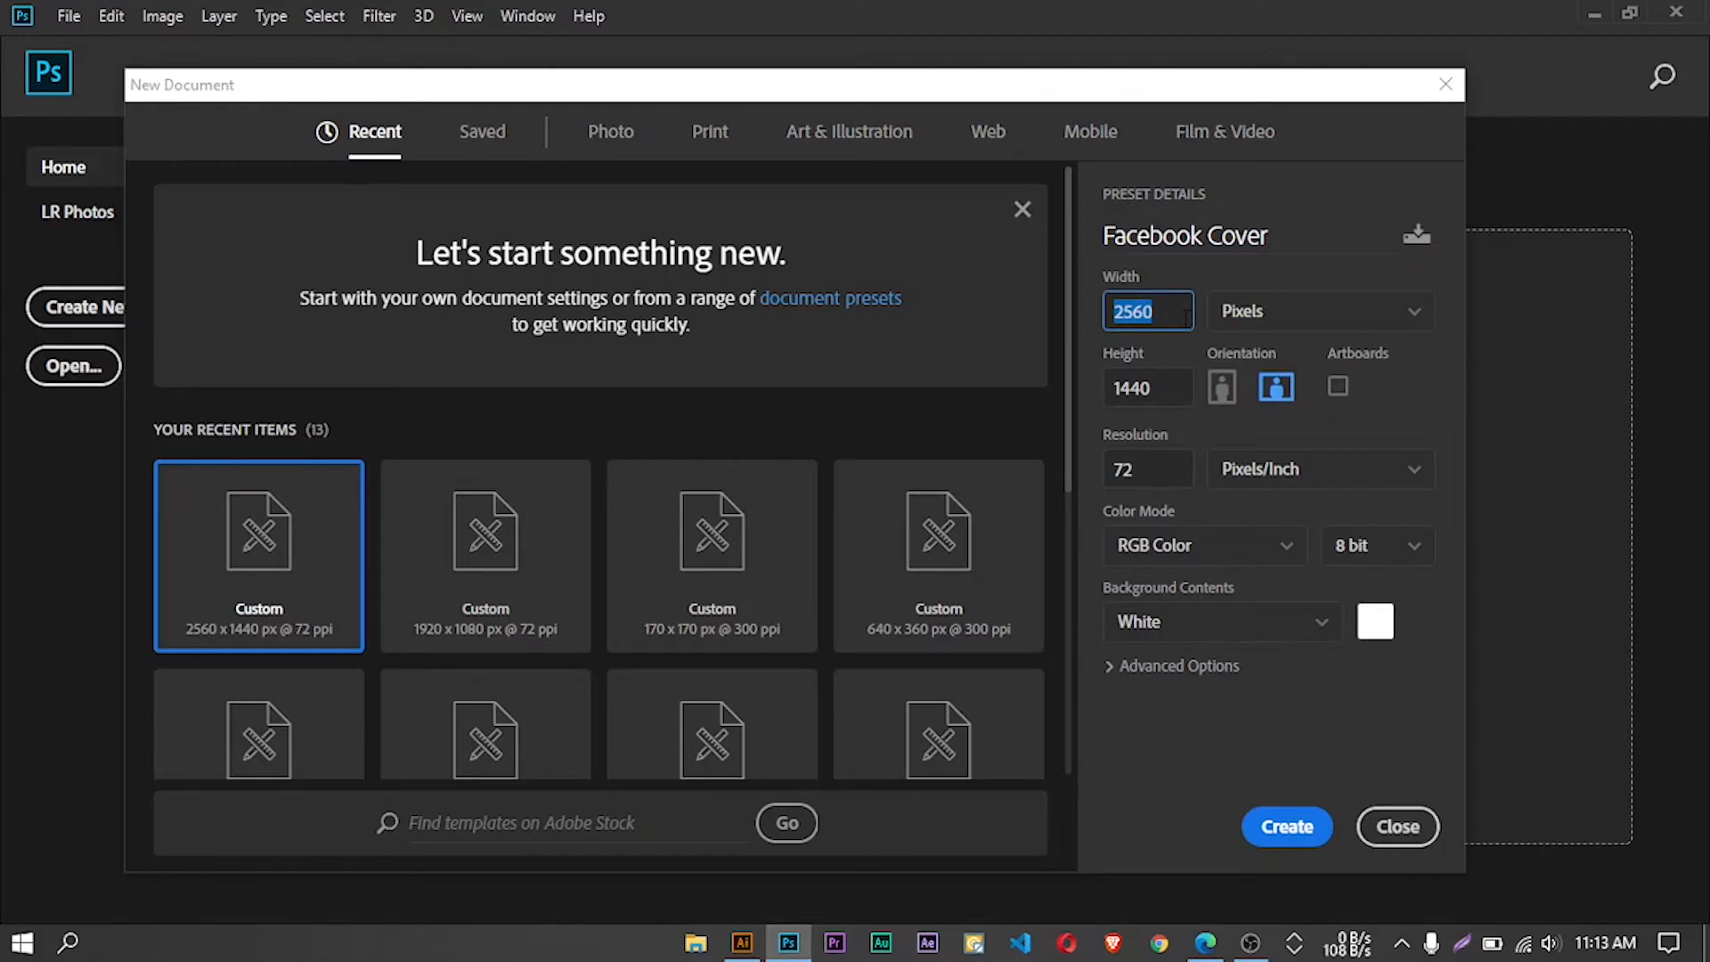
pyautogui.write('25')
pyautogui.press('Tab')
pyautogui.write('1')
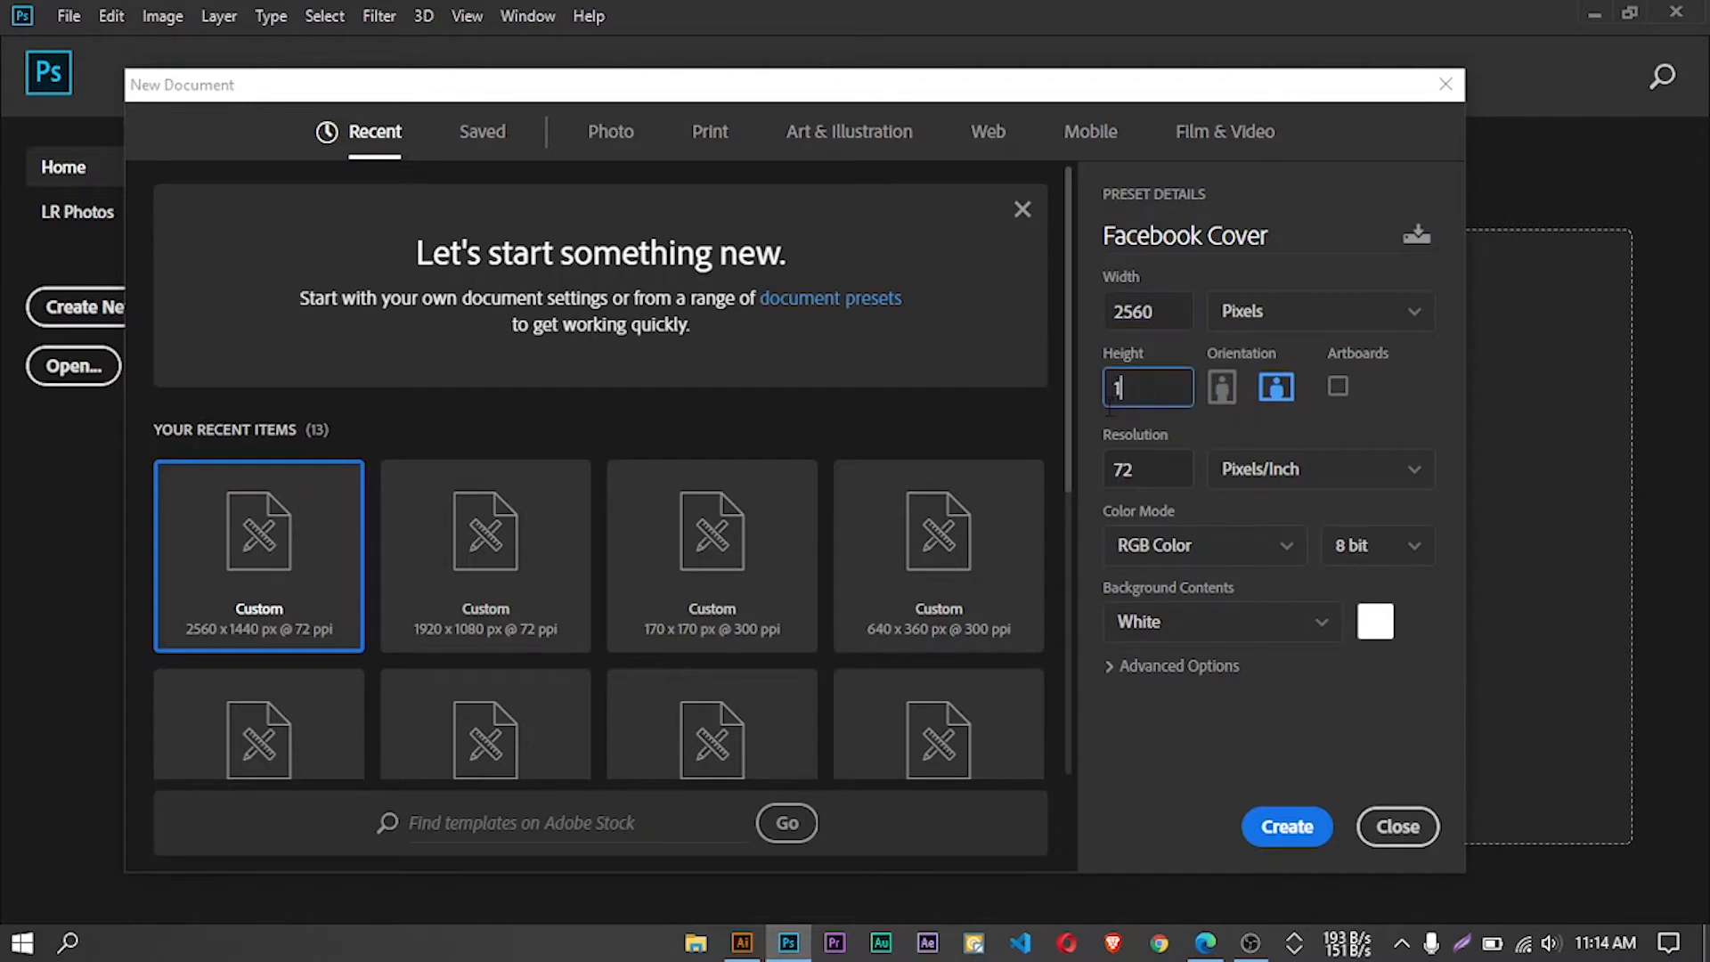
pyautogui.write('44')
pyautogui.click(1302, 316)
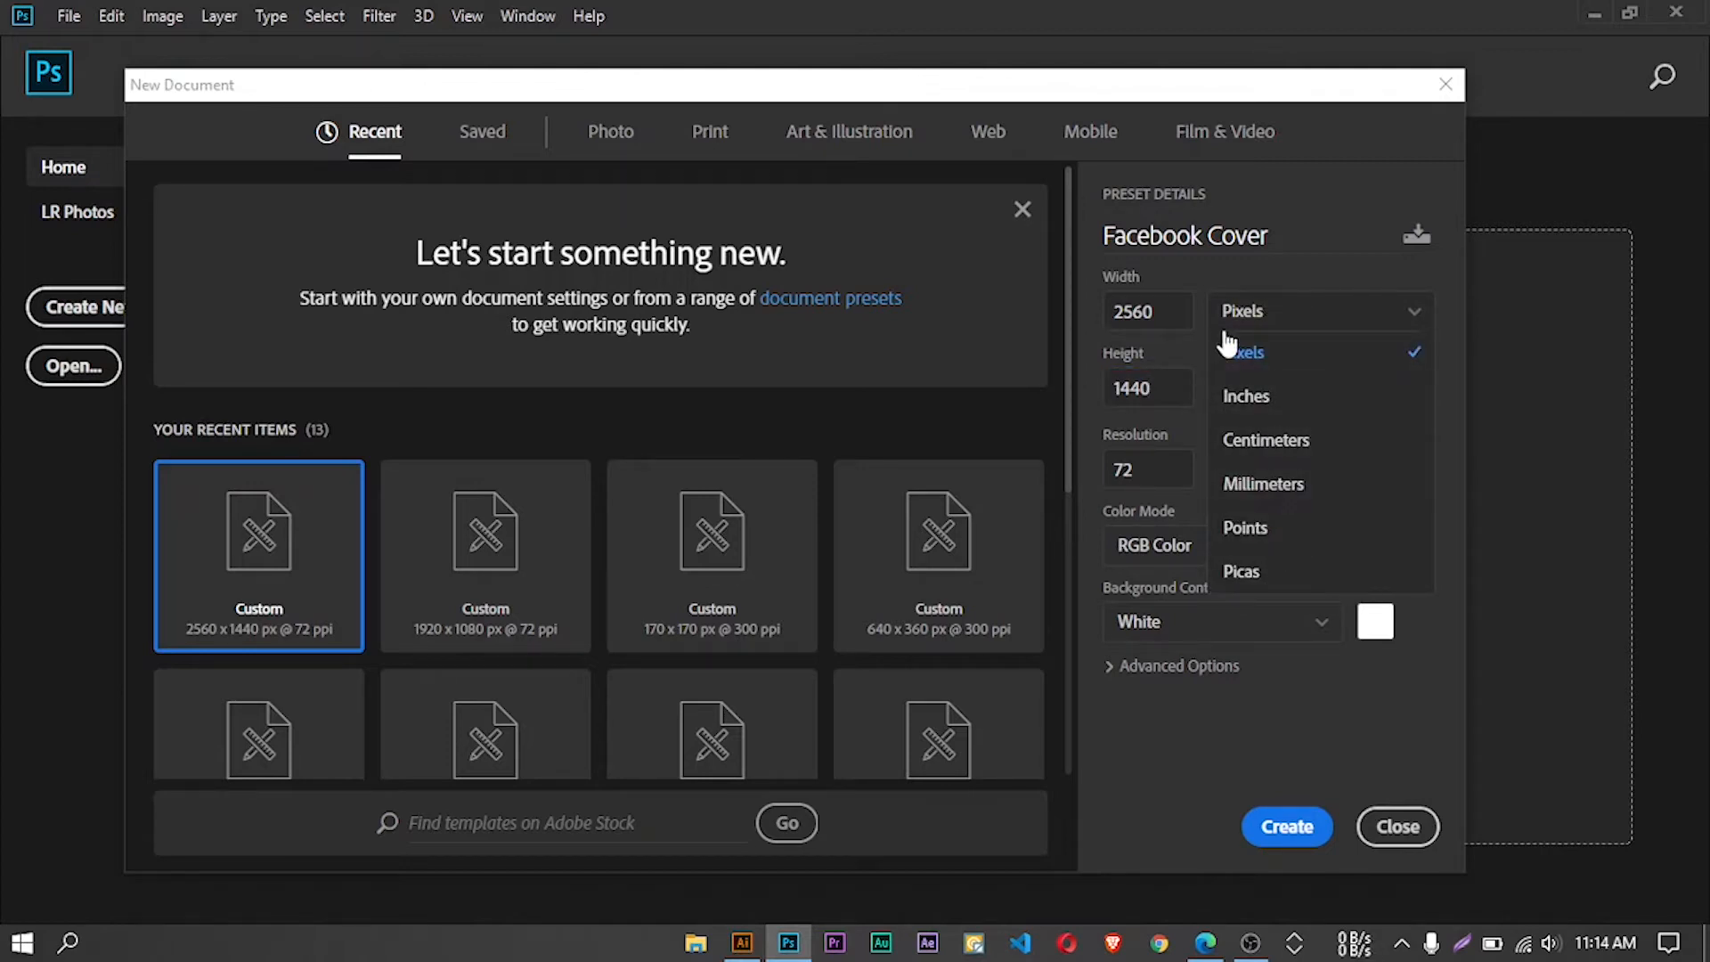
pyautogui.click(1301, 299)
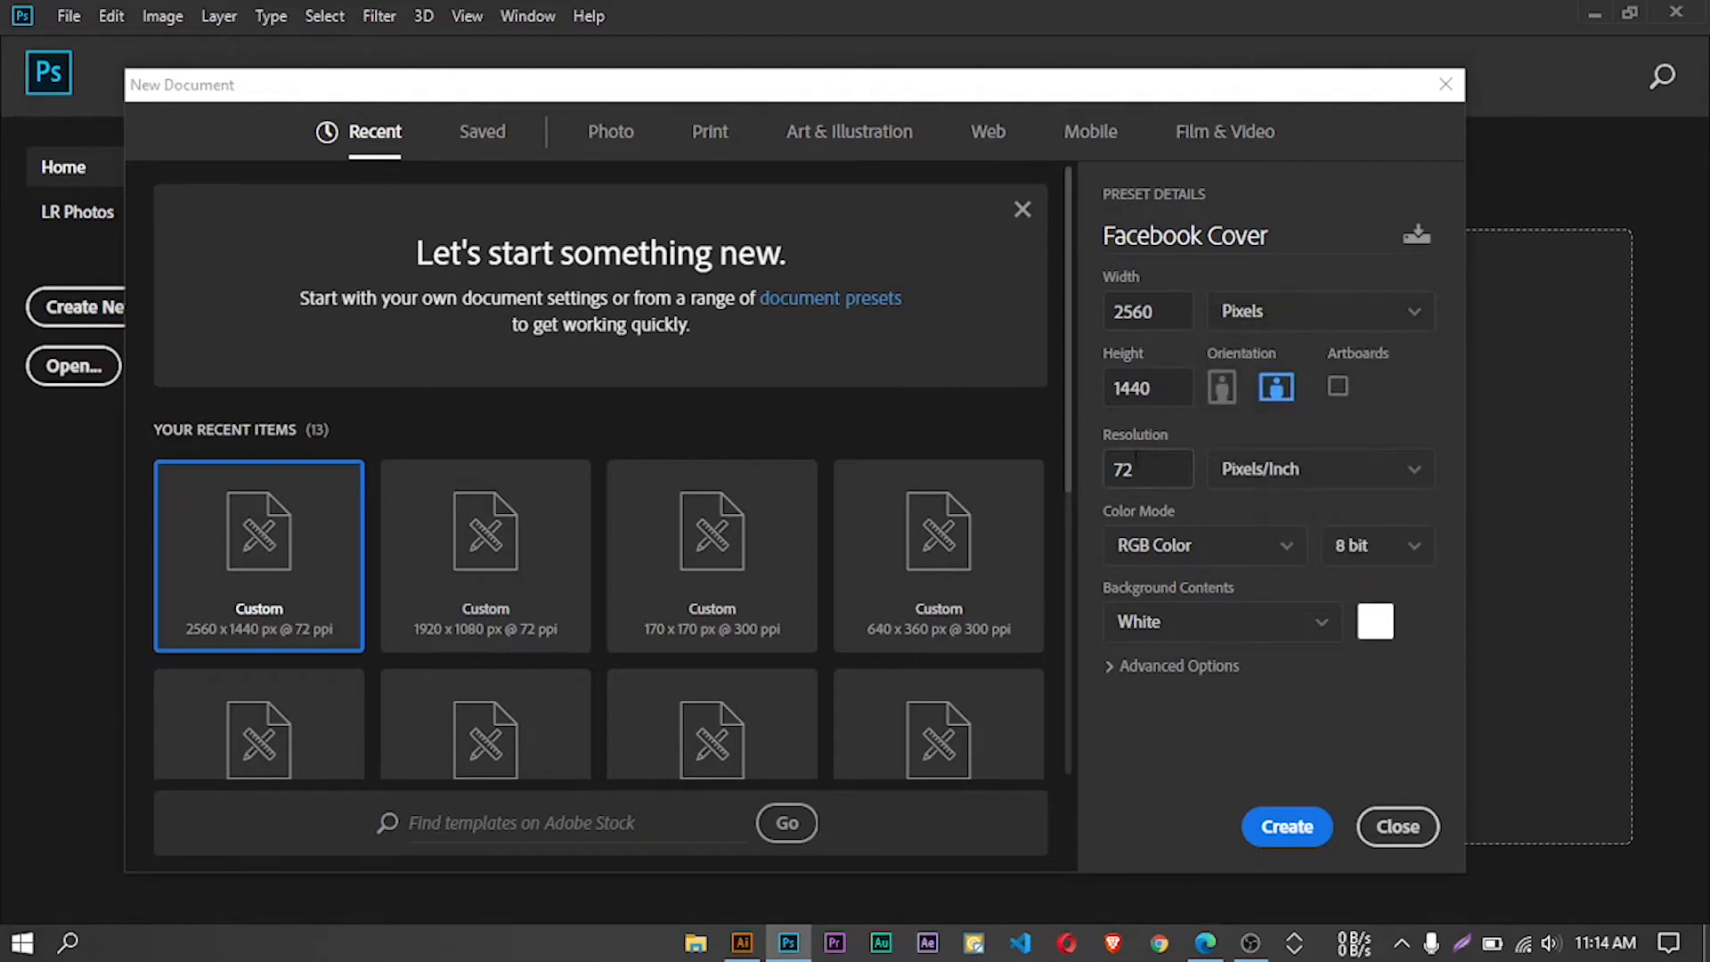
pyautogui.click(1290, 828)
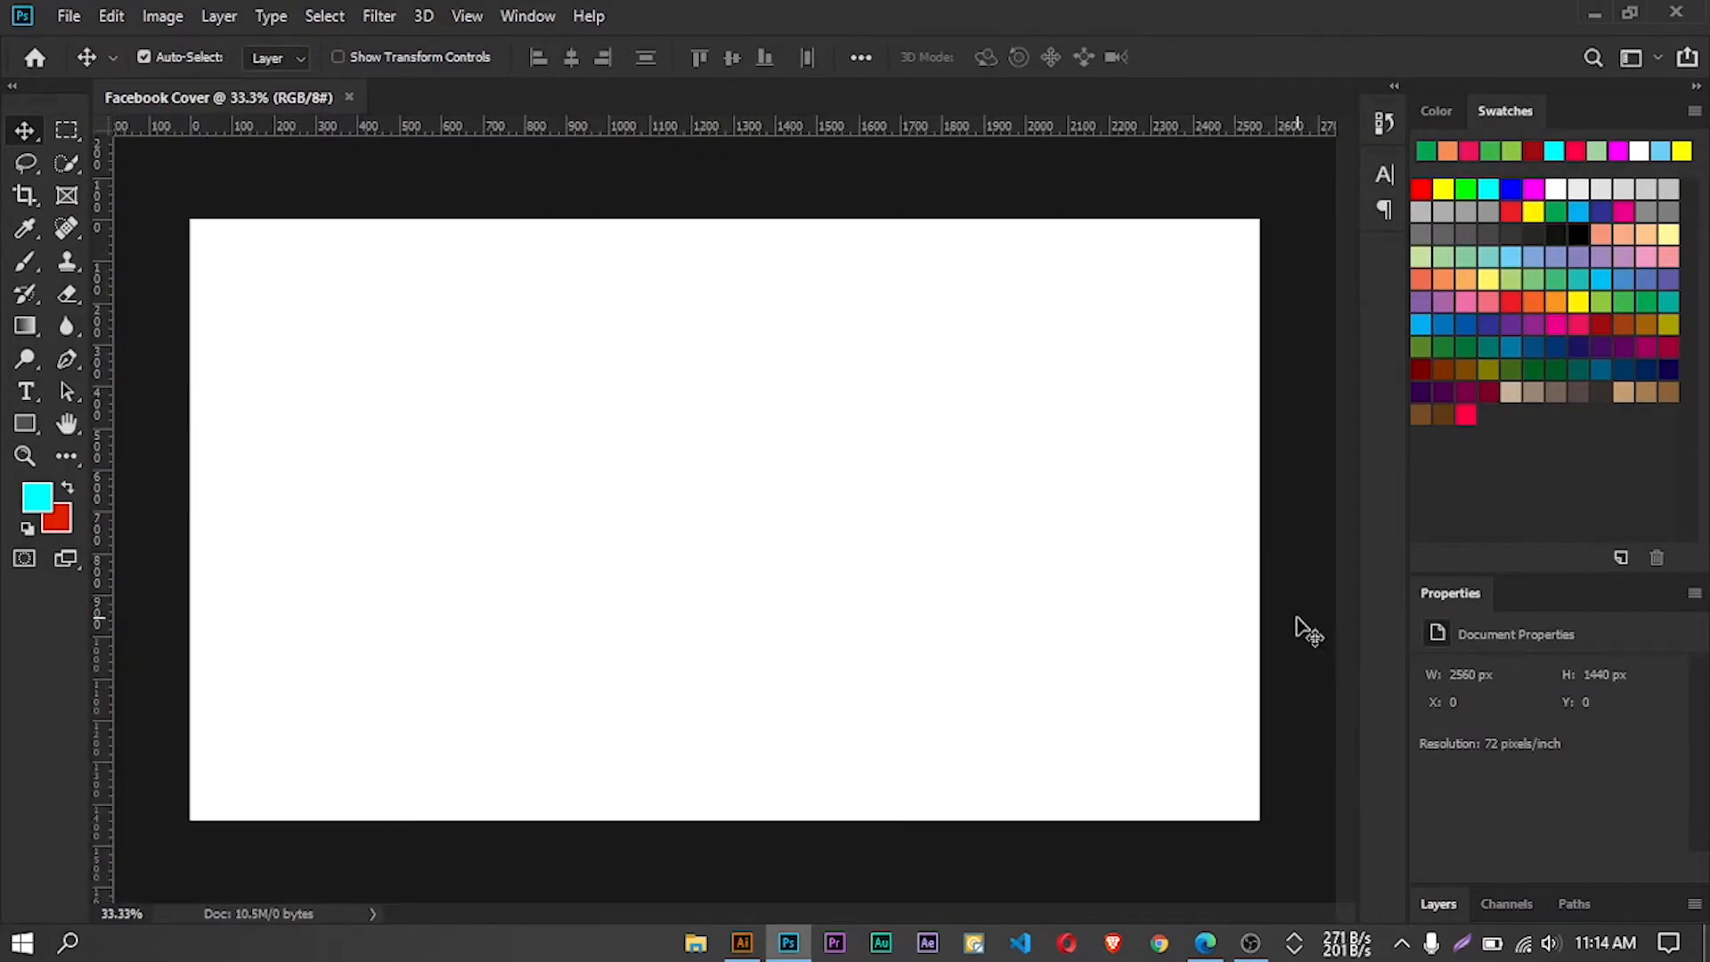
pyautogui.click(1438, 904)
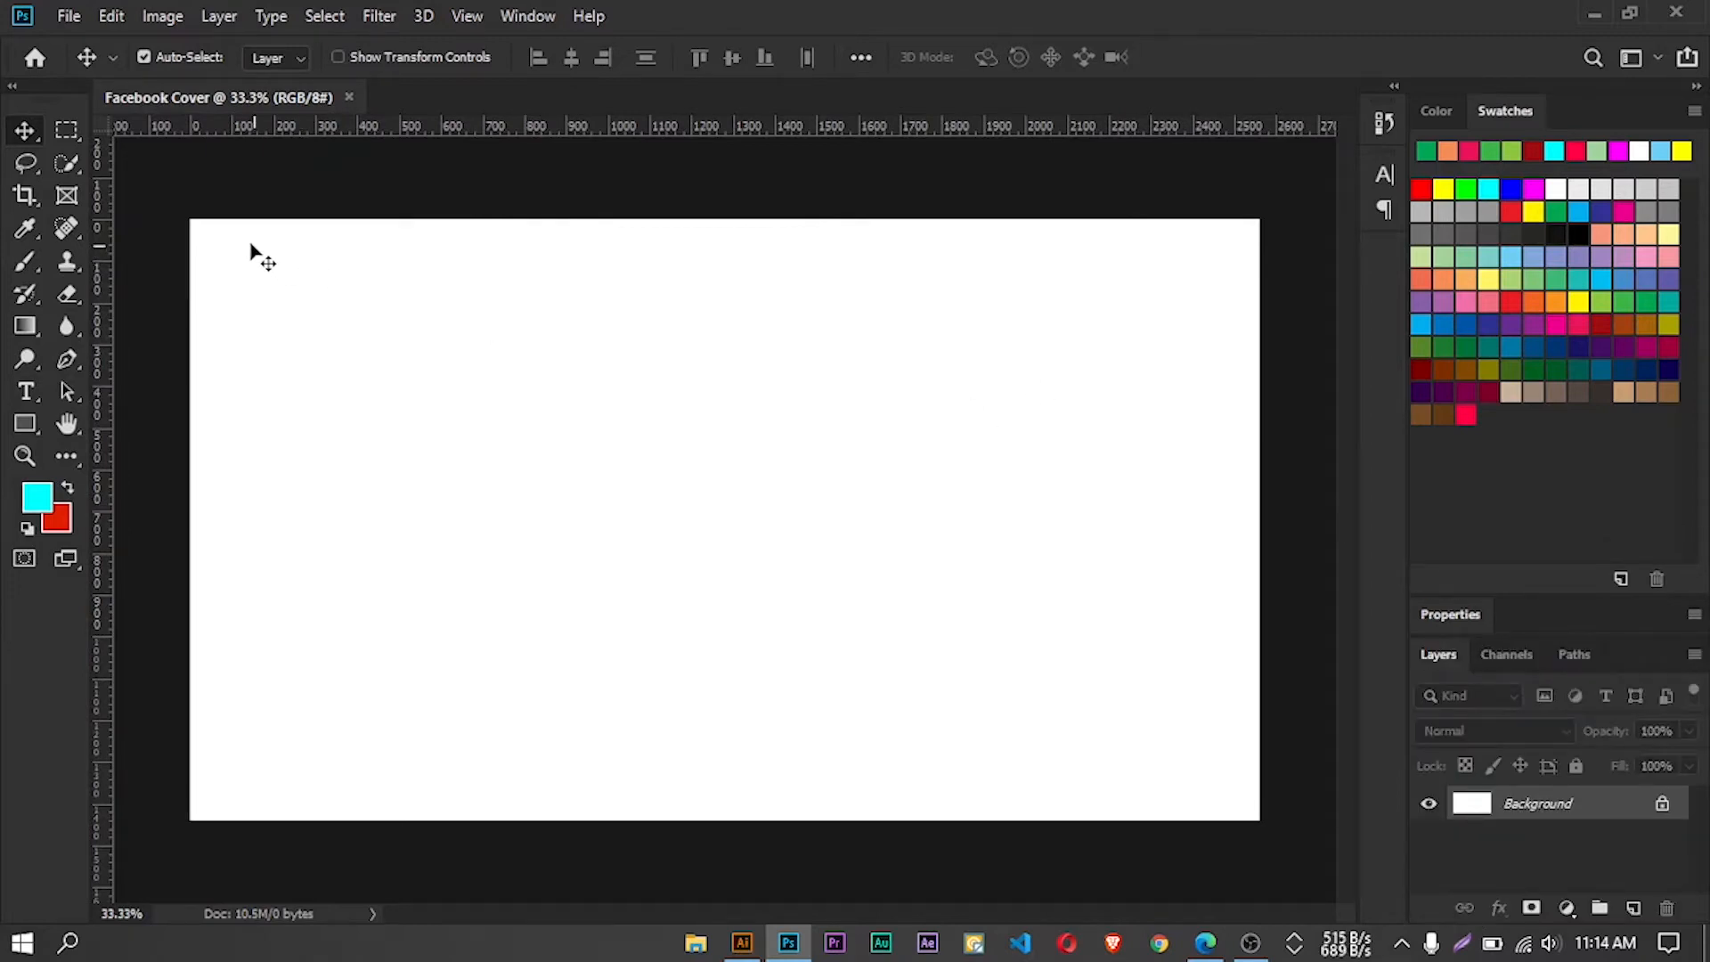
# Switch to the Edge browser to view the YouTube channel's banner and return to Photoshop
pyautogui.hotkey('ctrl', '-')
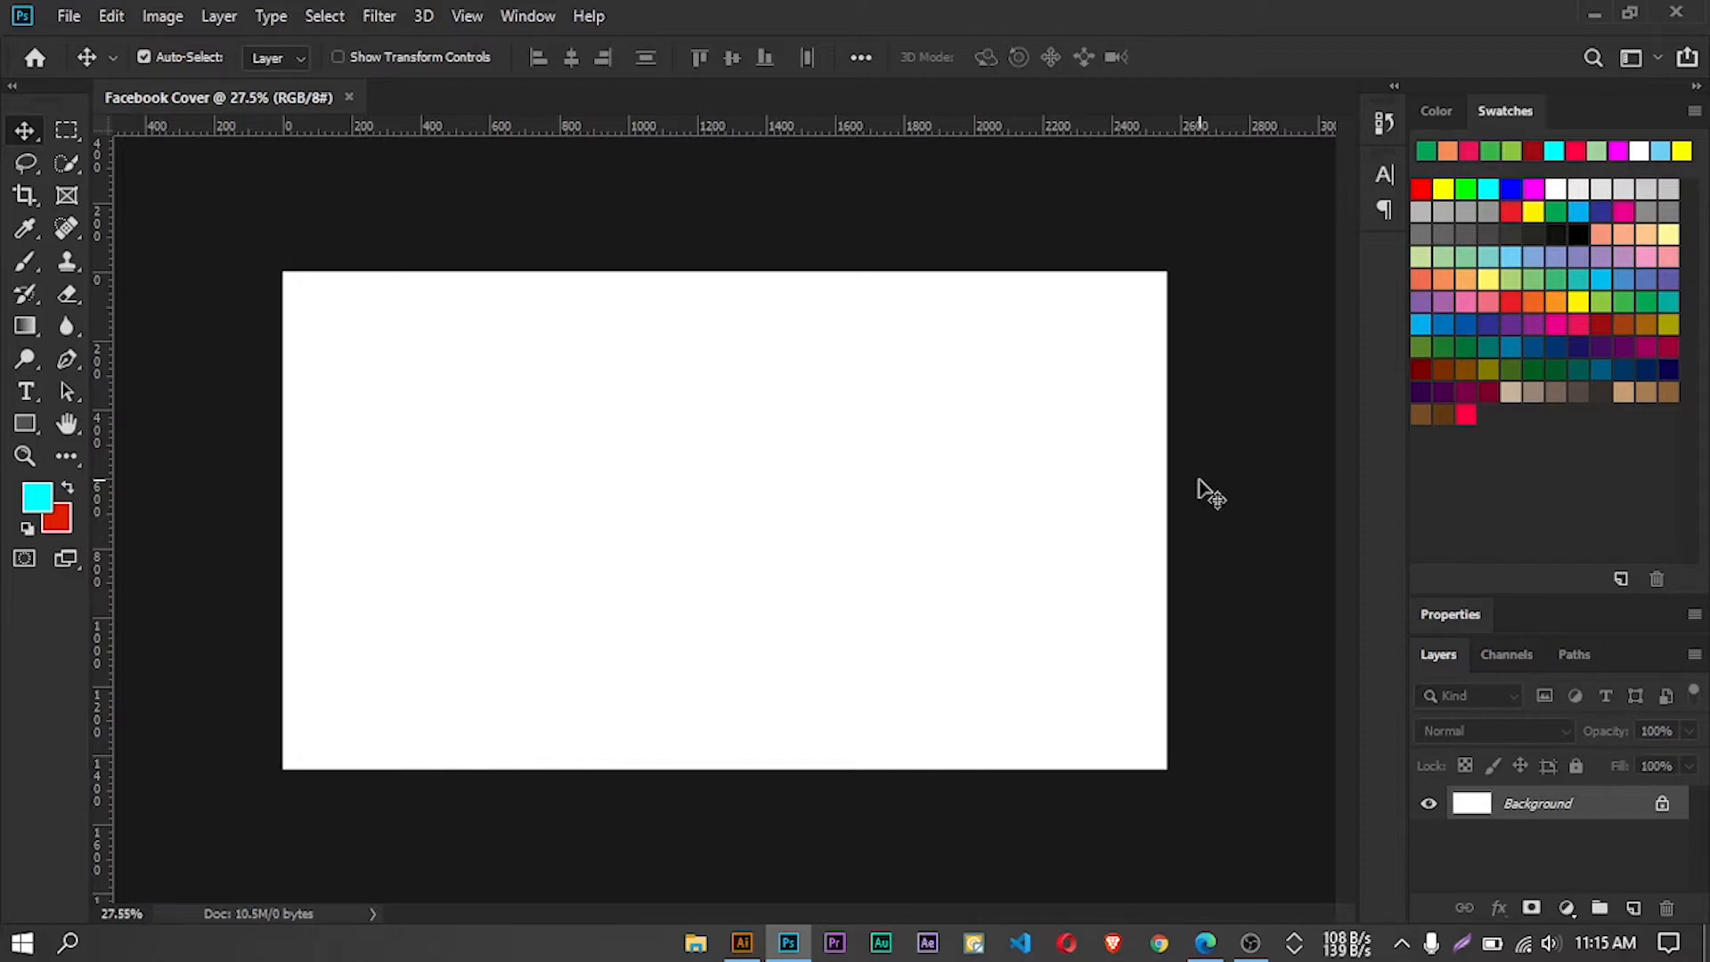
pyautogui.click(1205, 944)
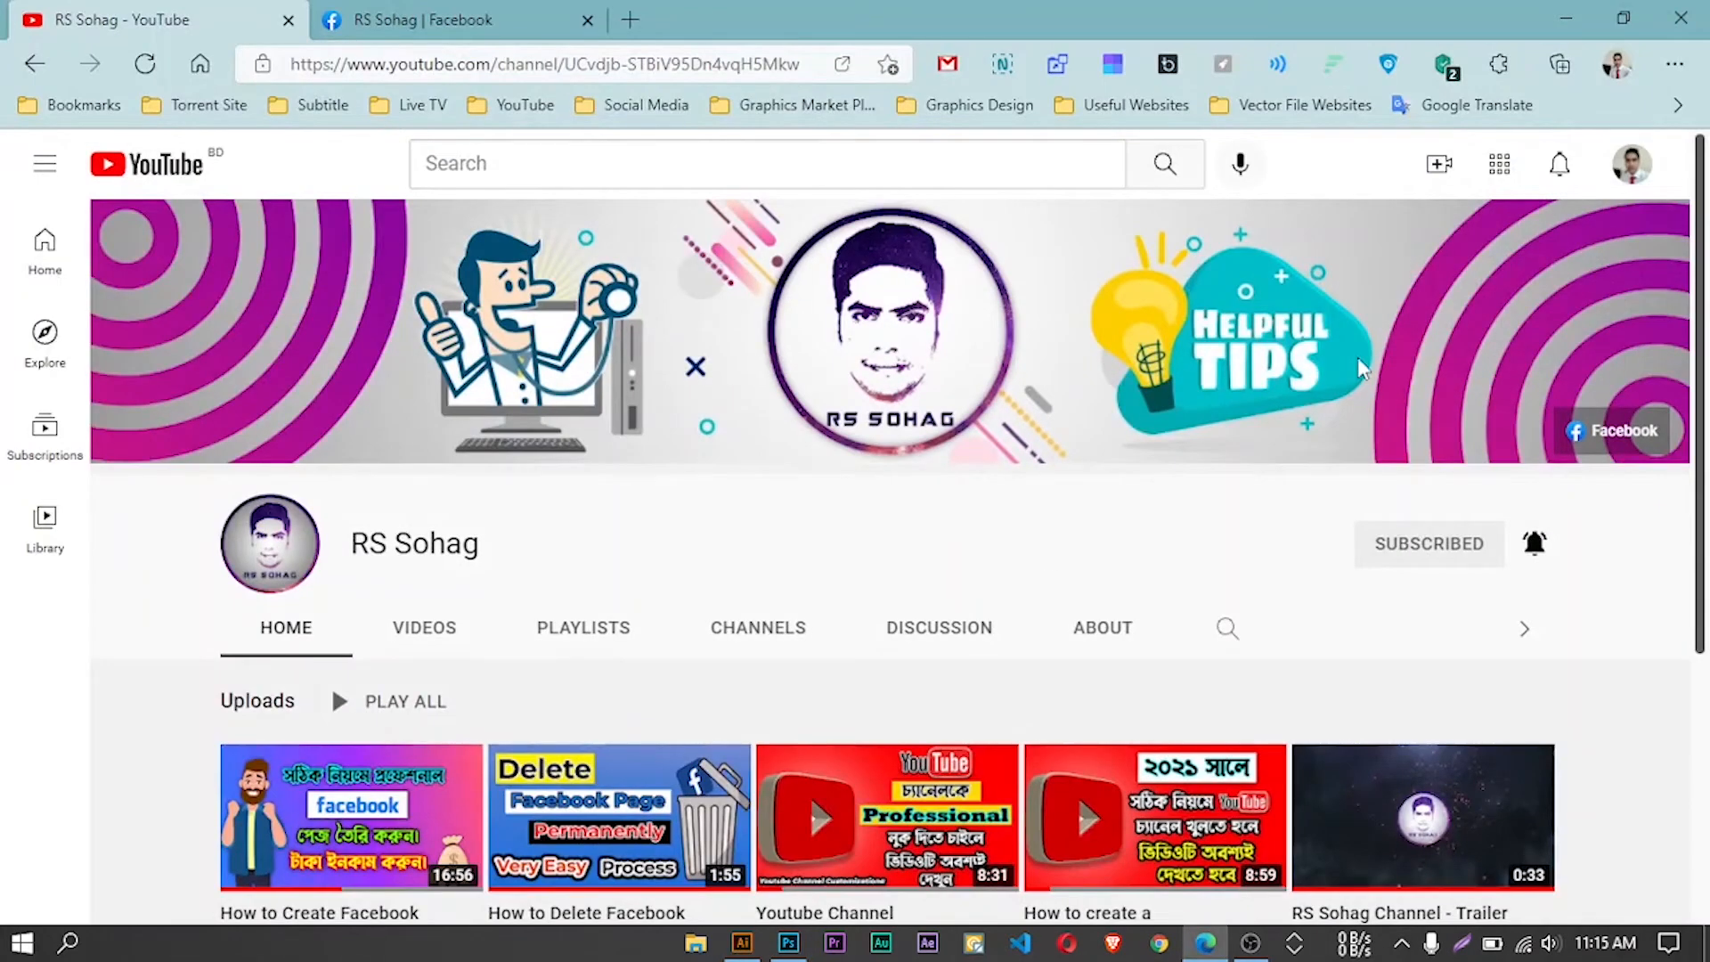
pyautogui.click(1568, 18)
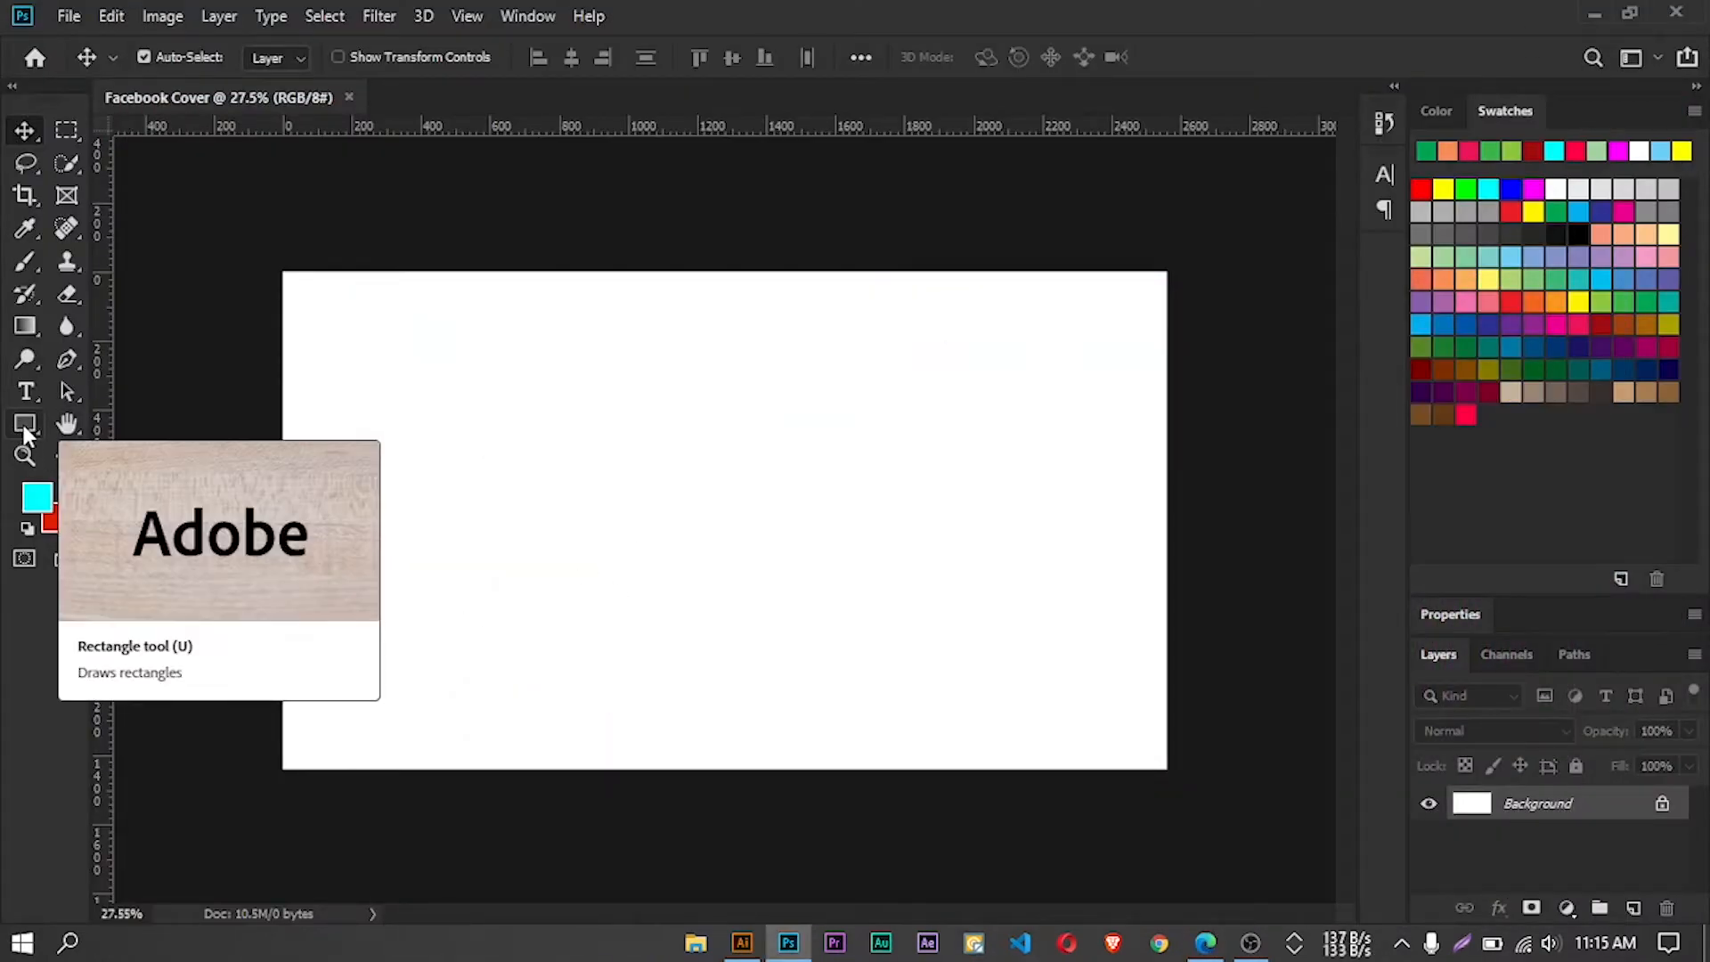
# Create a rectangle shape 2560 px wide and 423 px high on the canvas with the Rectangle Tool
pyautogui.click(24, 426)
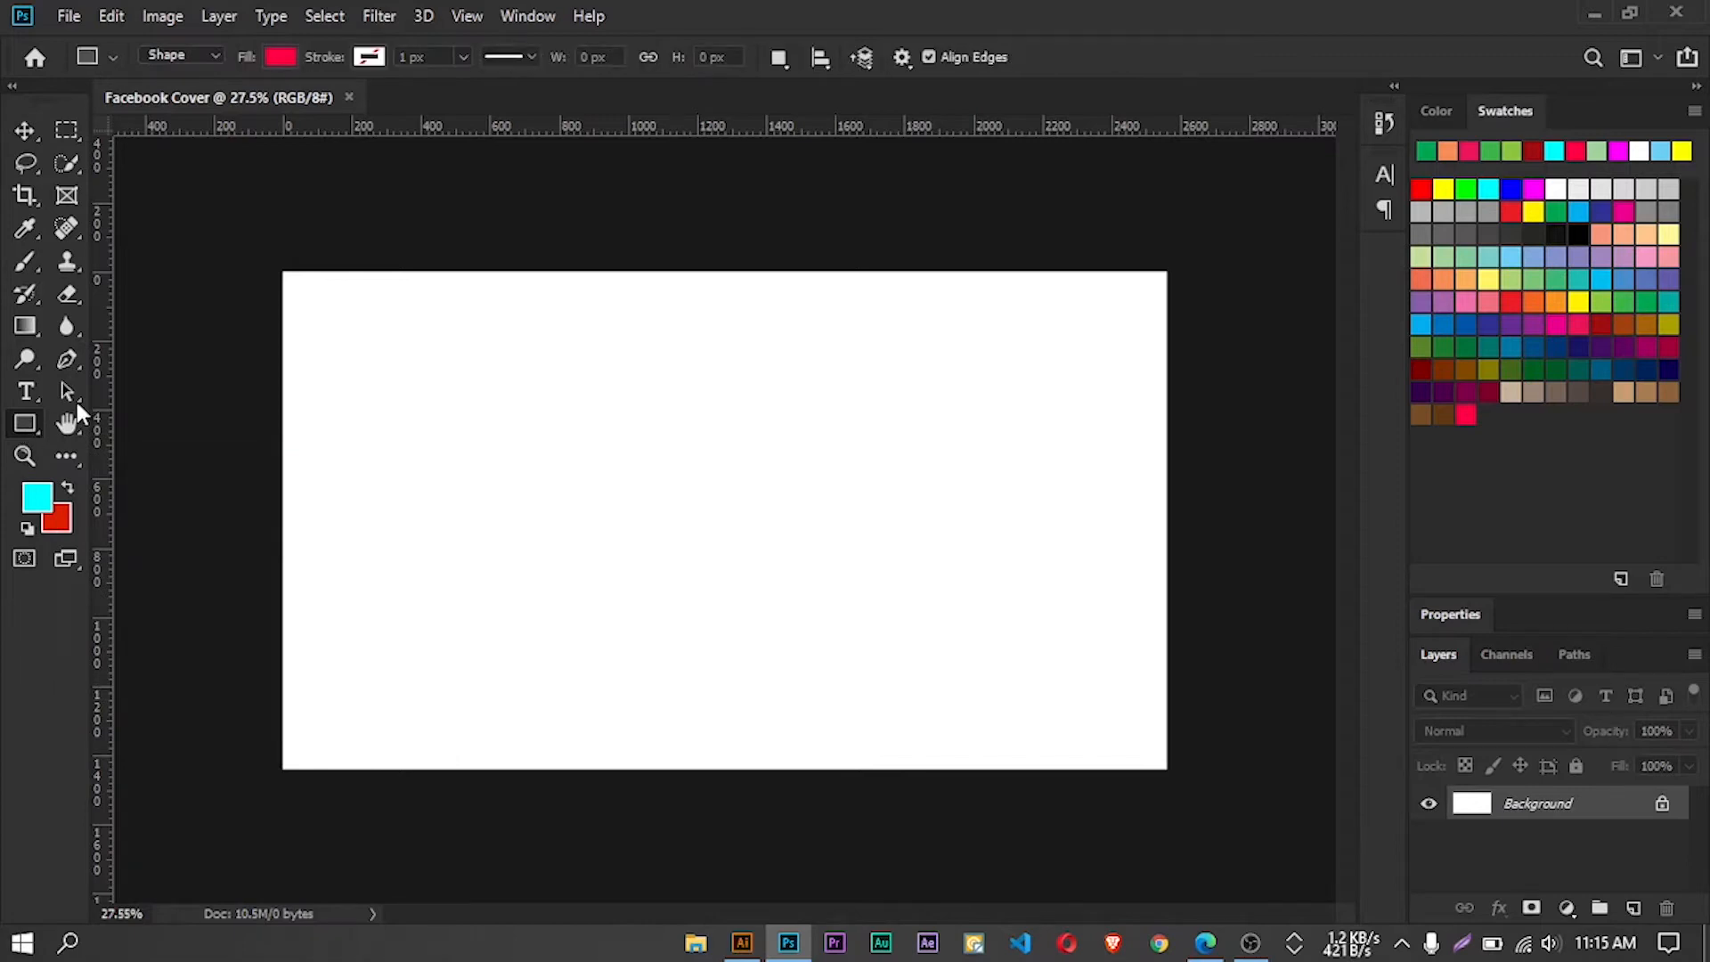
pyautogui.rightClick(25, 427)
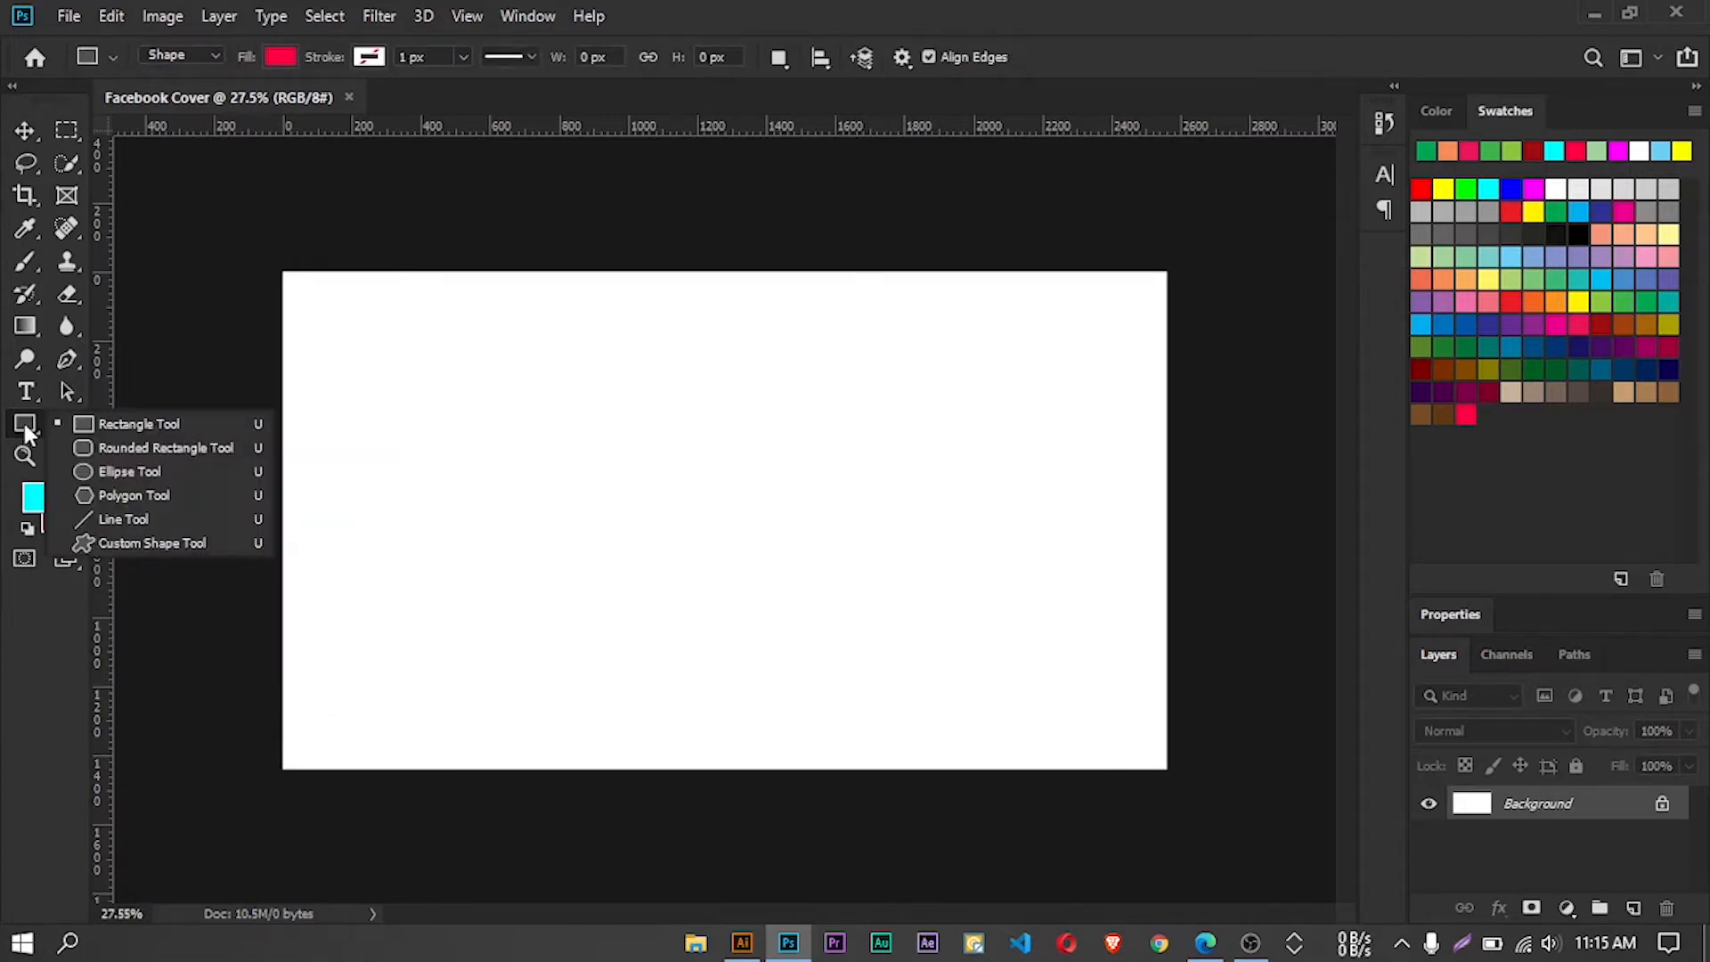
pyautogui.click(169, 425)
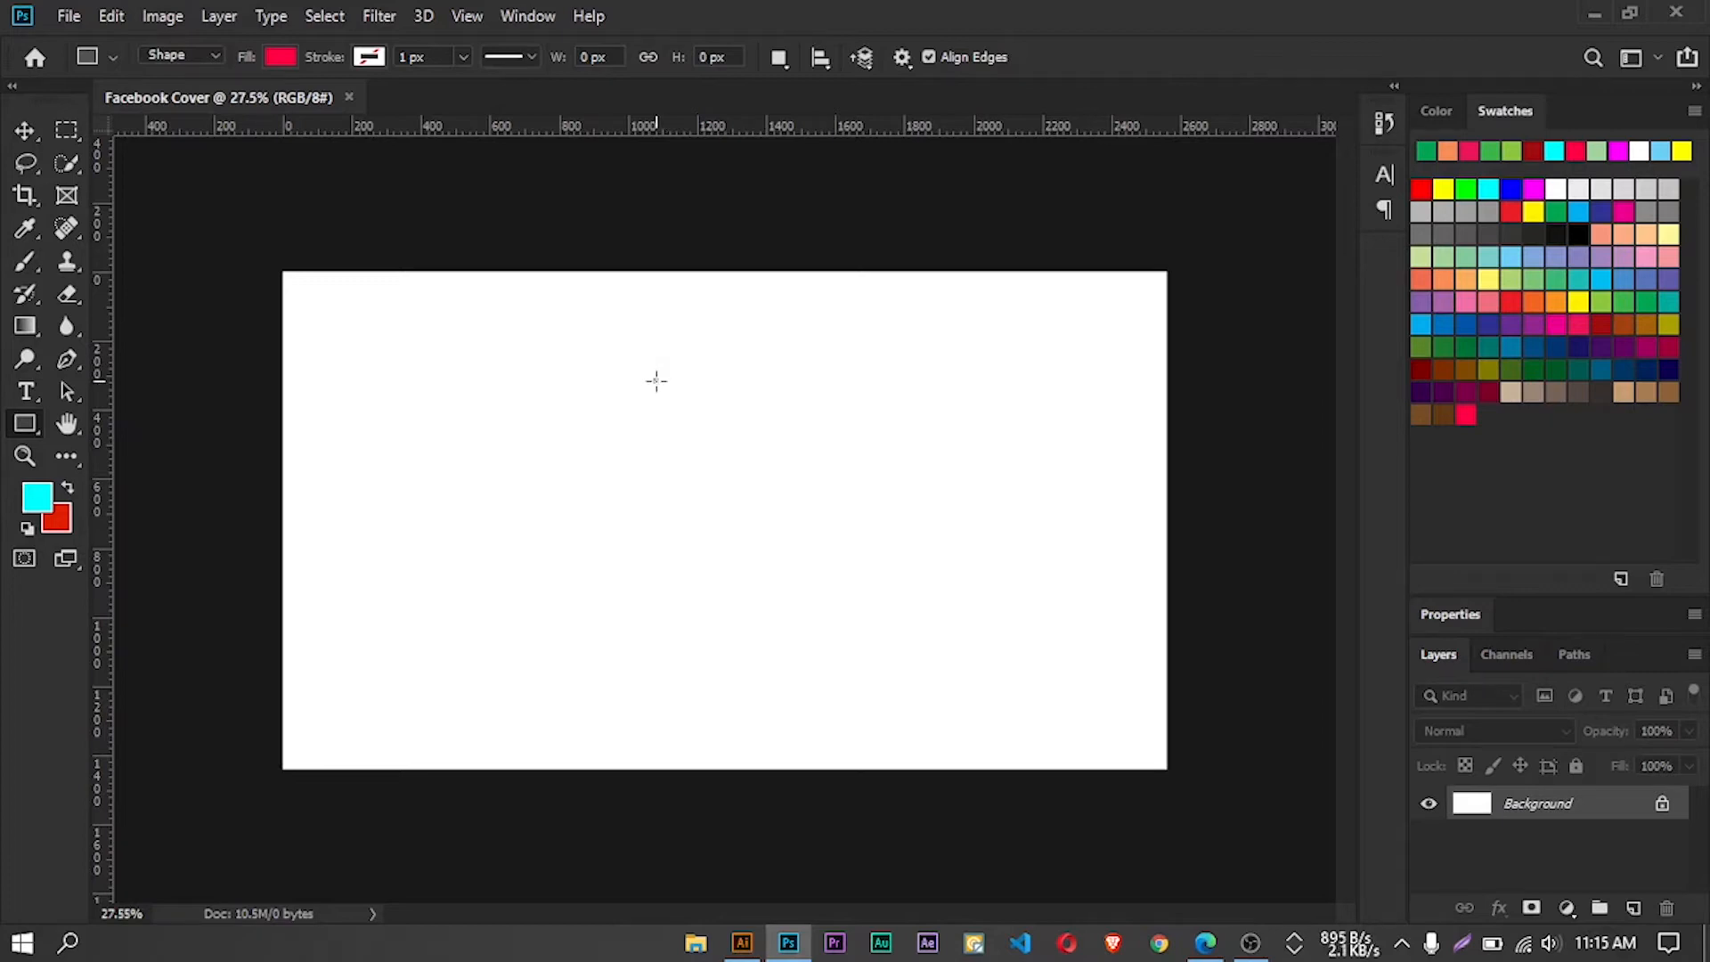
pyautogui.click(656, 382)
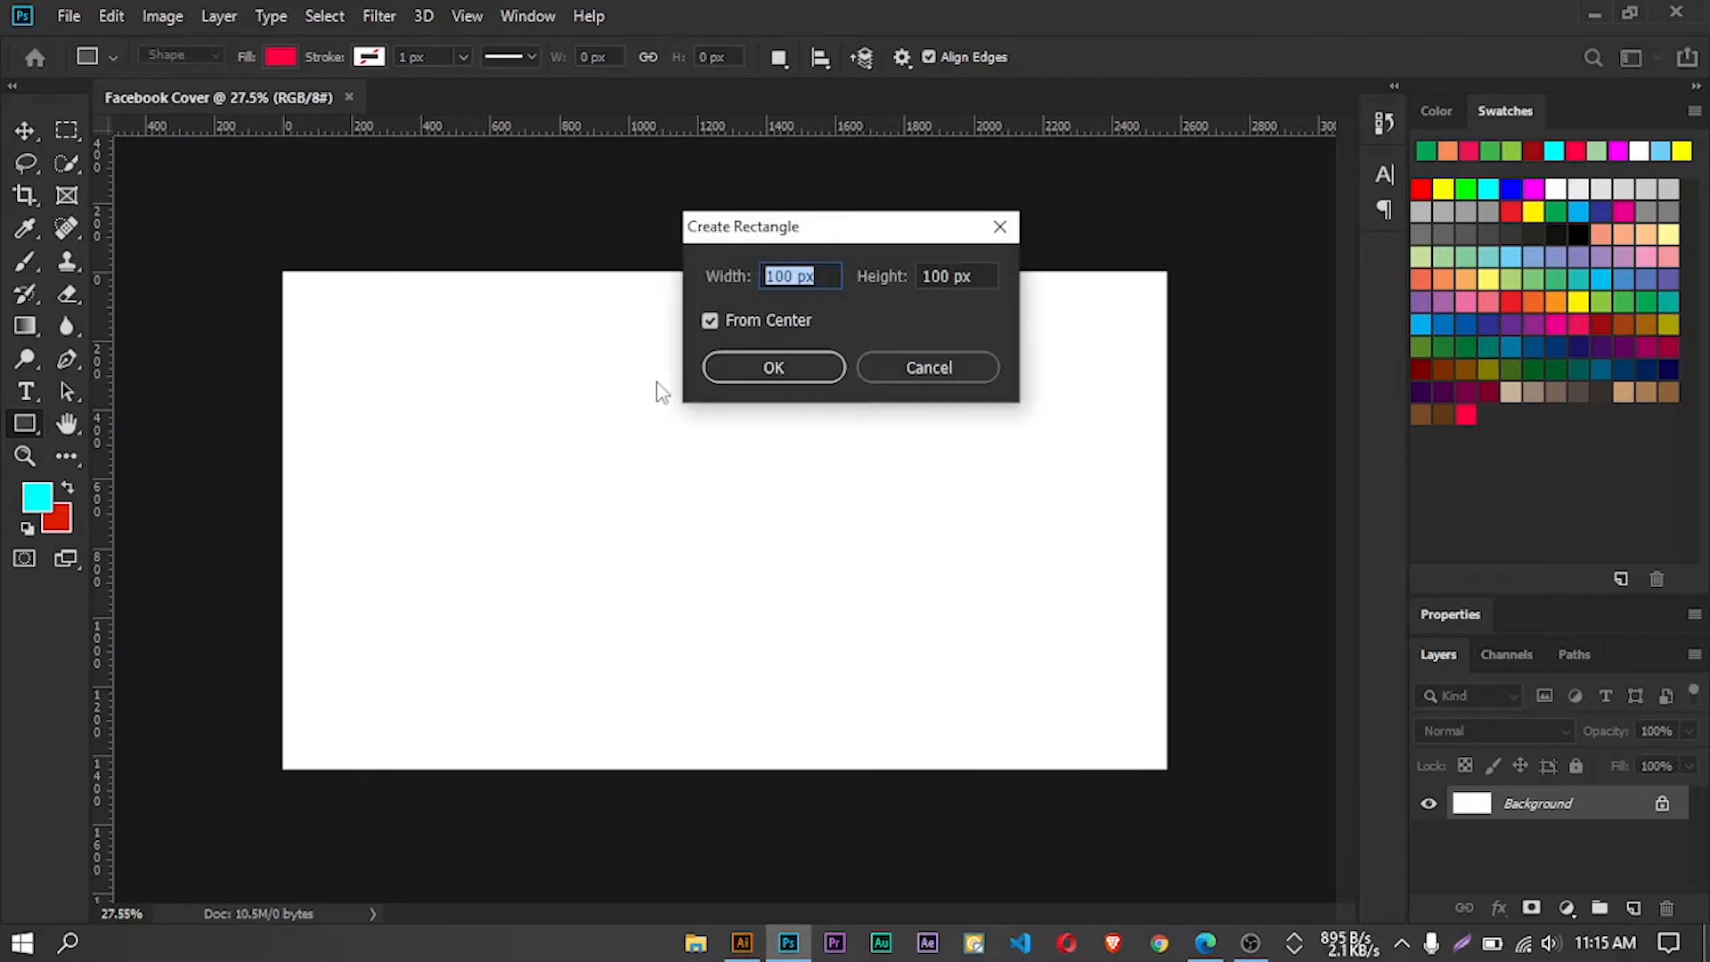
pyautogui.click(792, 275)
pyautogui.press('BackSpace')
pyautogui.press('BackSpace')
pyautogui.press('BackSpace')
pyautogui.write('256')
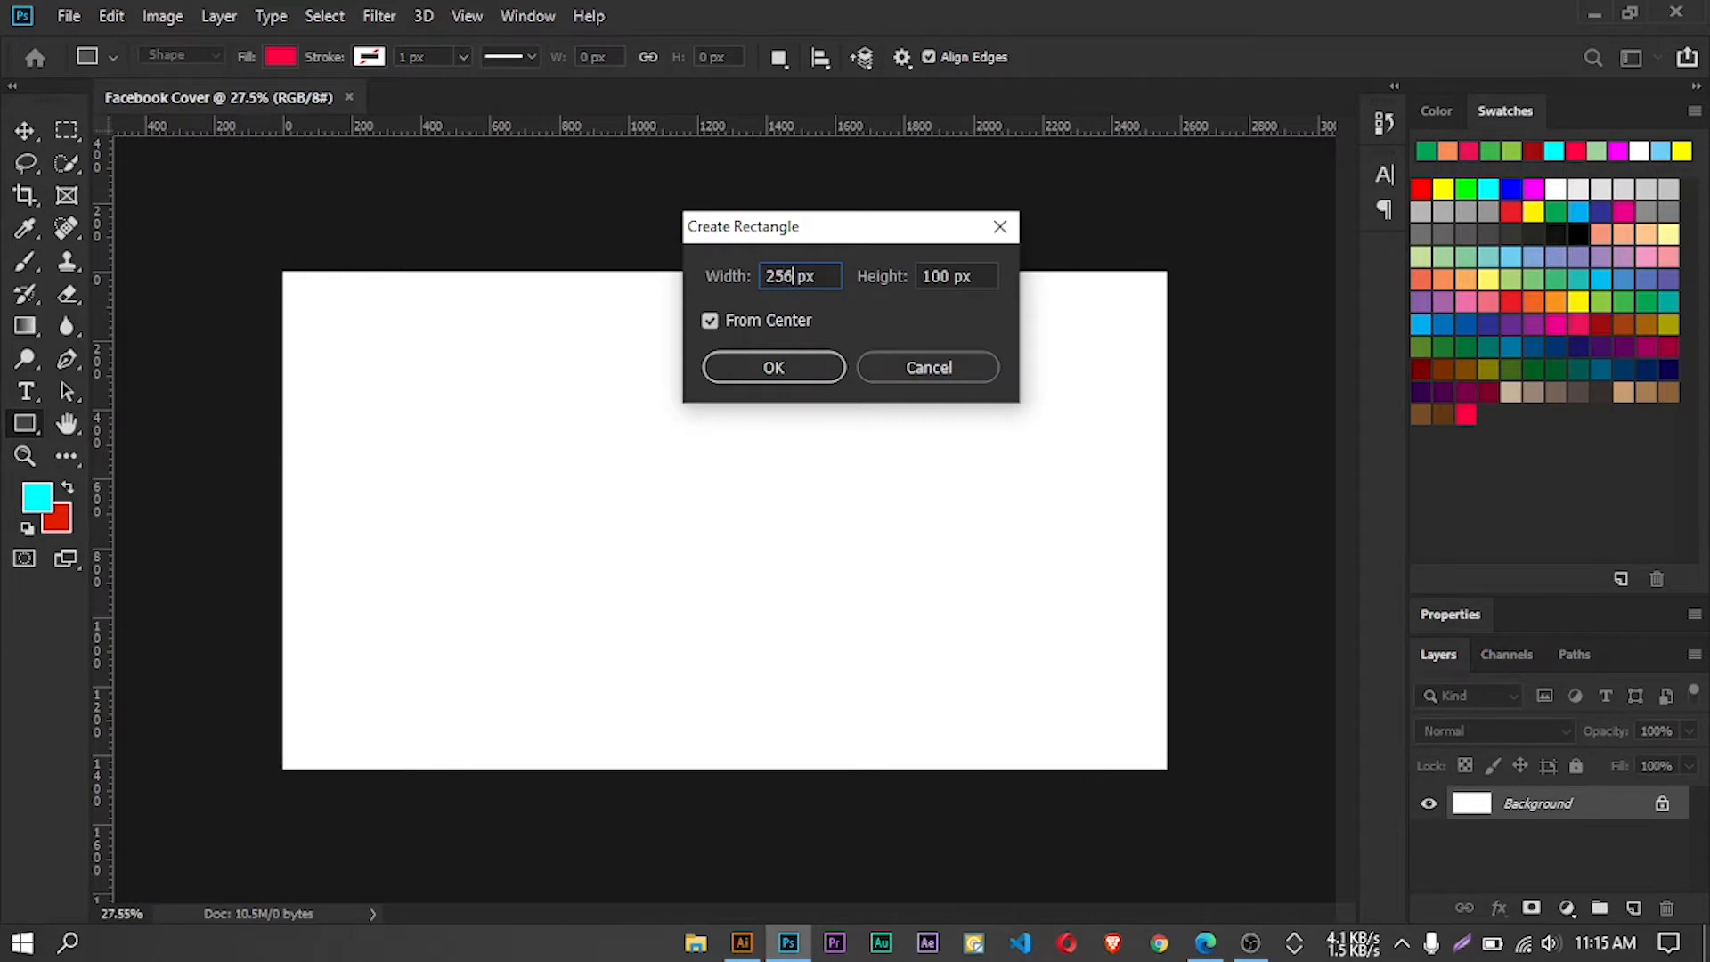
pyautogui.write('0')
pyautogui.press('Tab')
pyautogui.press('BackSpace')
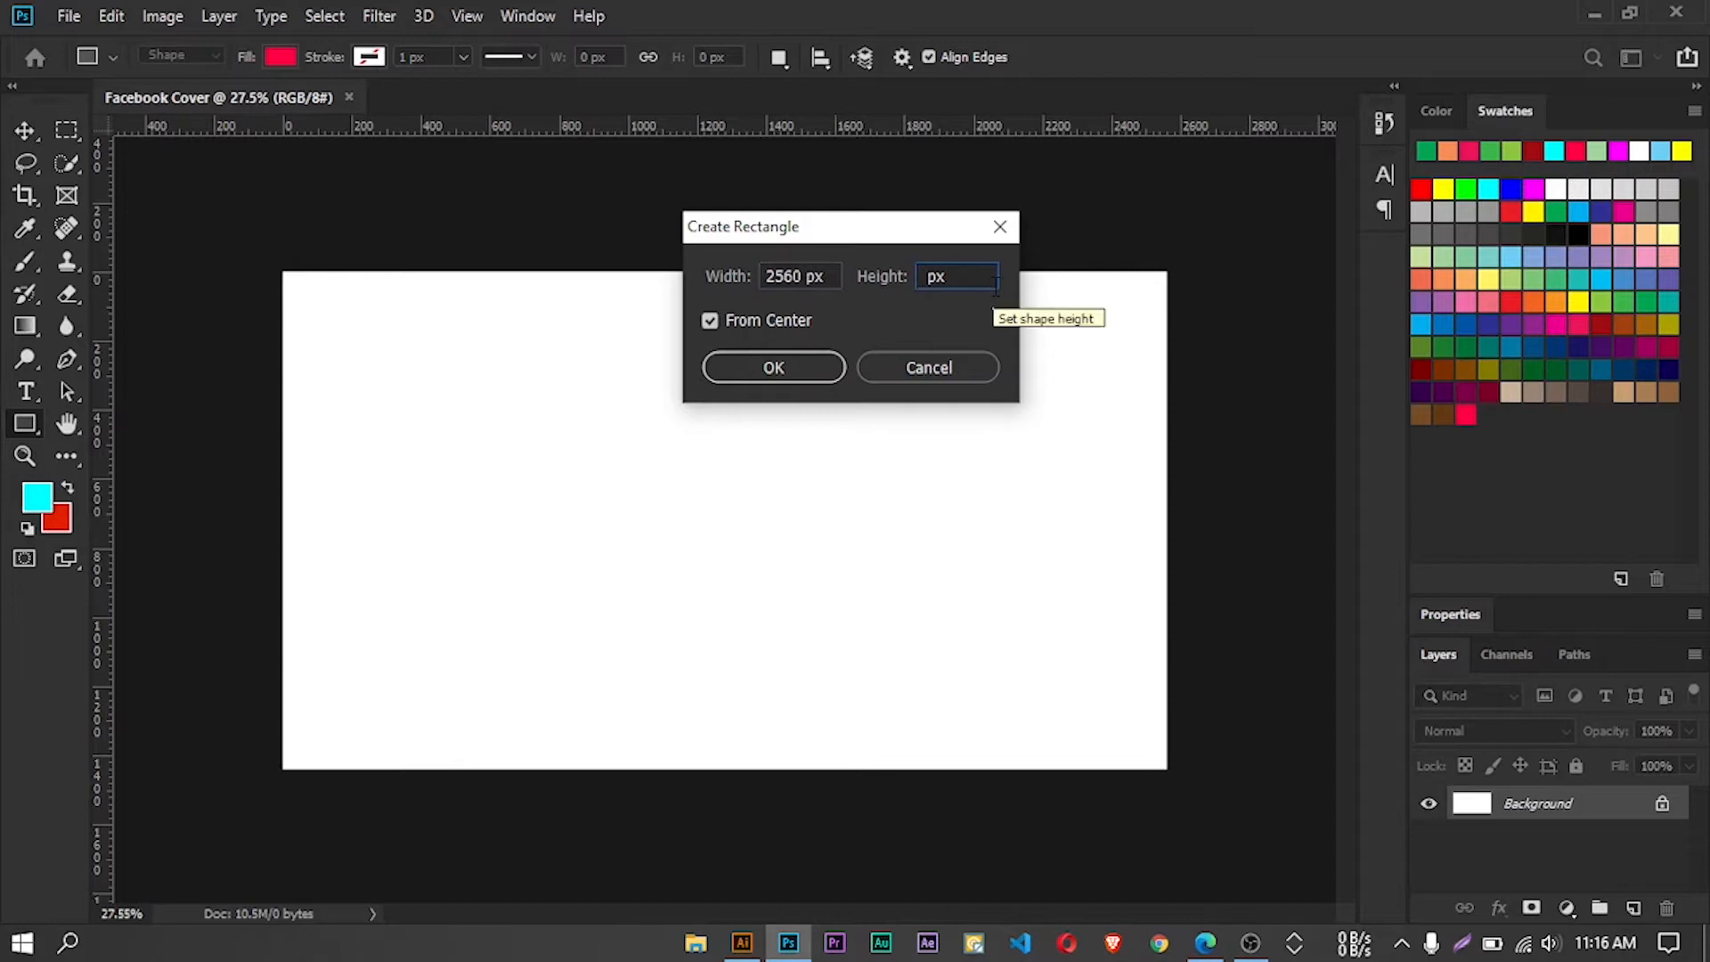
pyautogui.write('423')
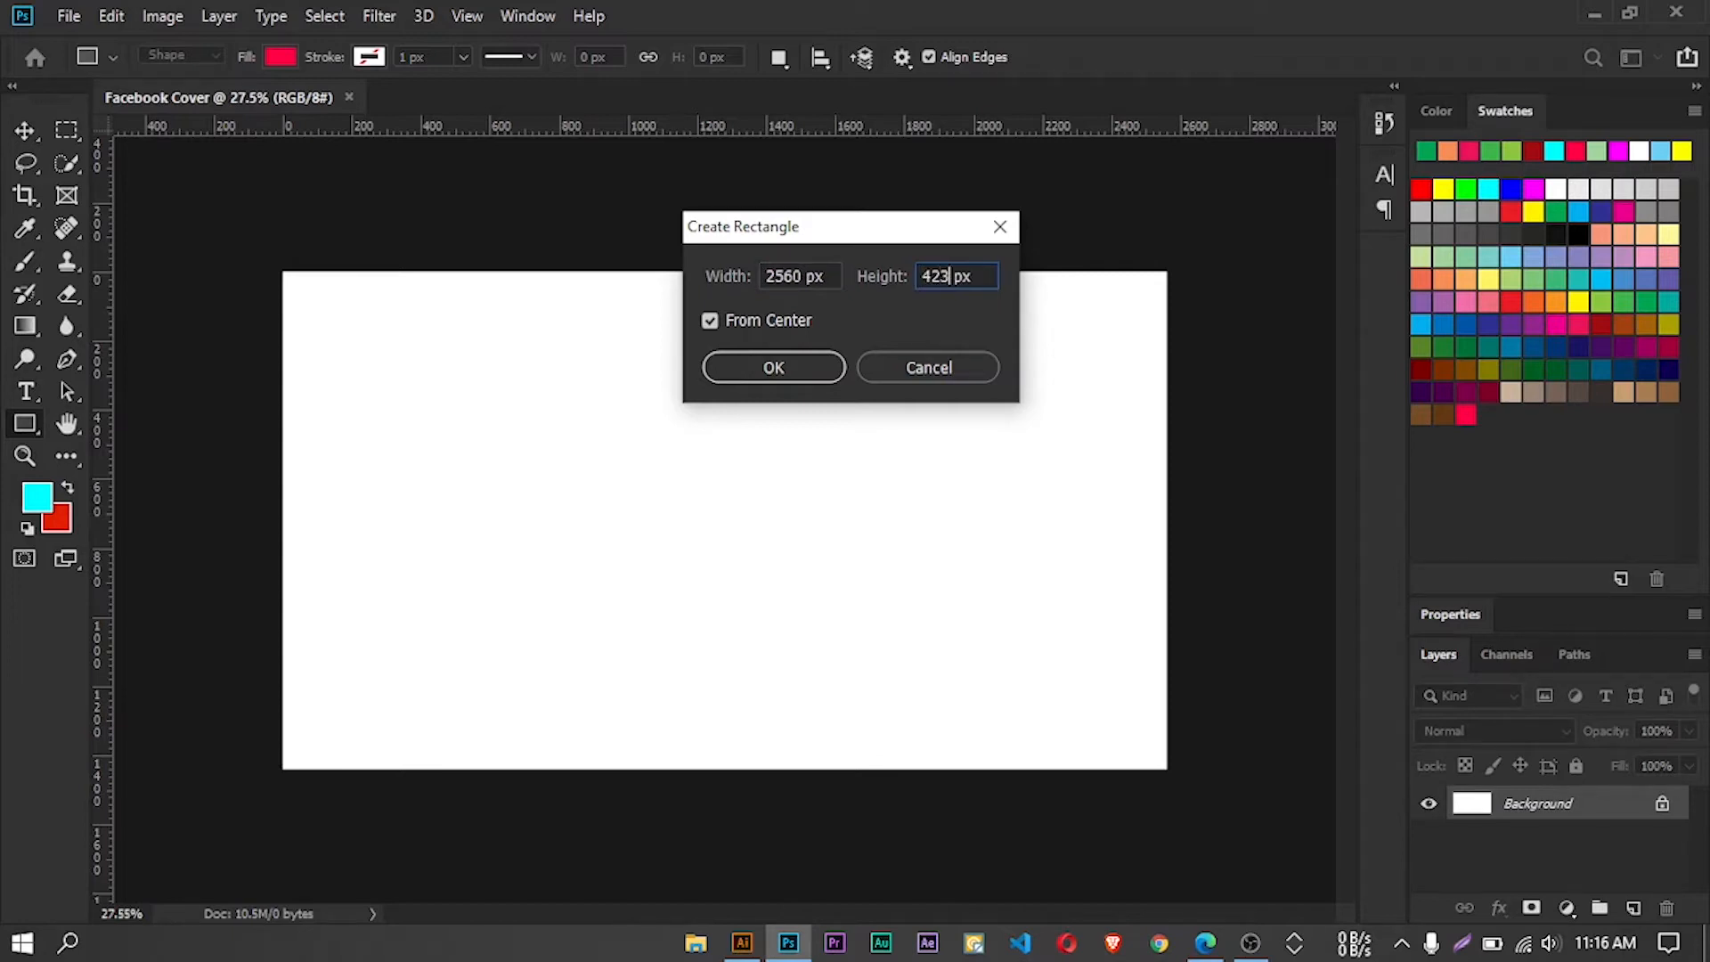
pyautogui.click(786, 371)
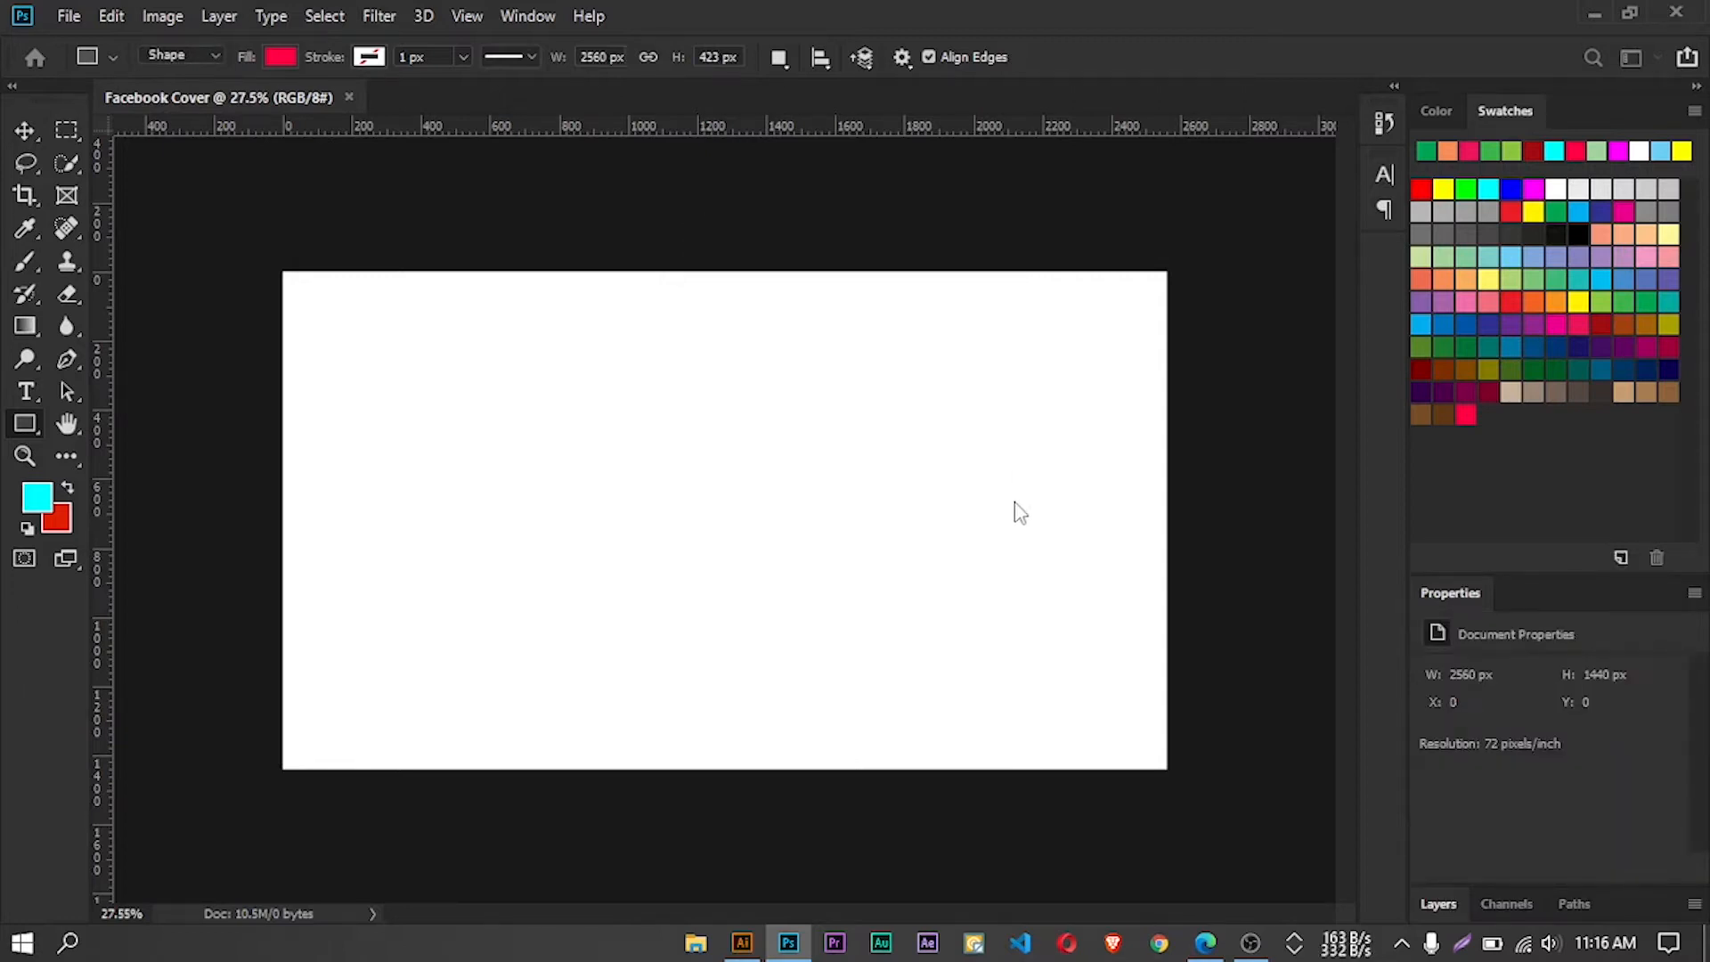
pyautogui.click(1436, 904)
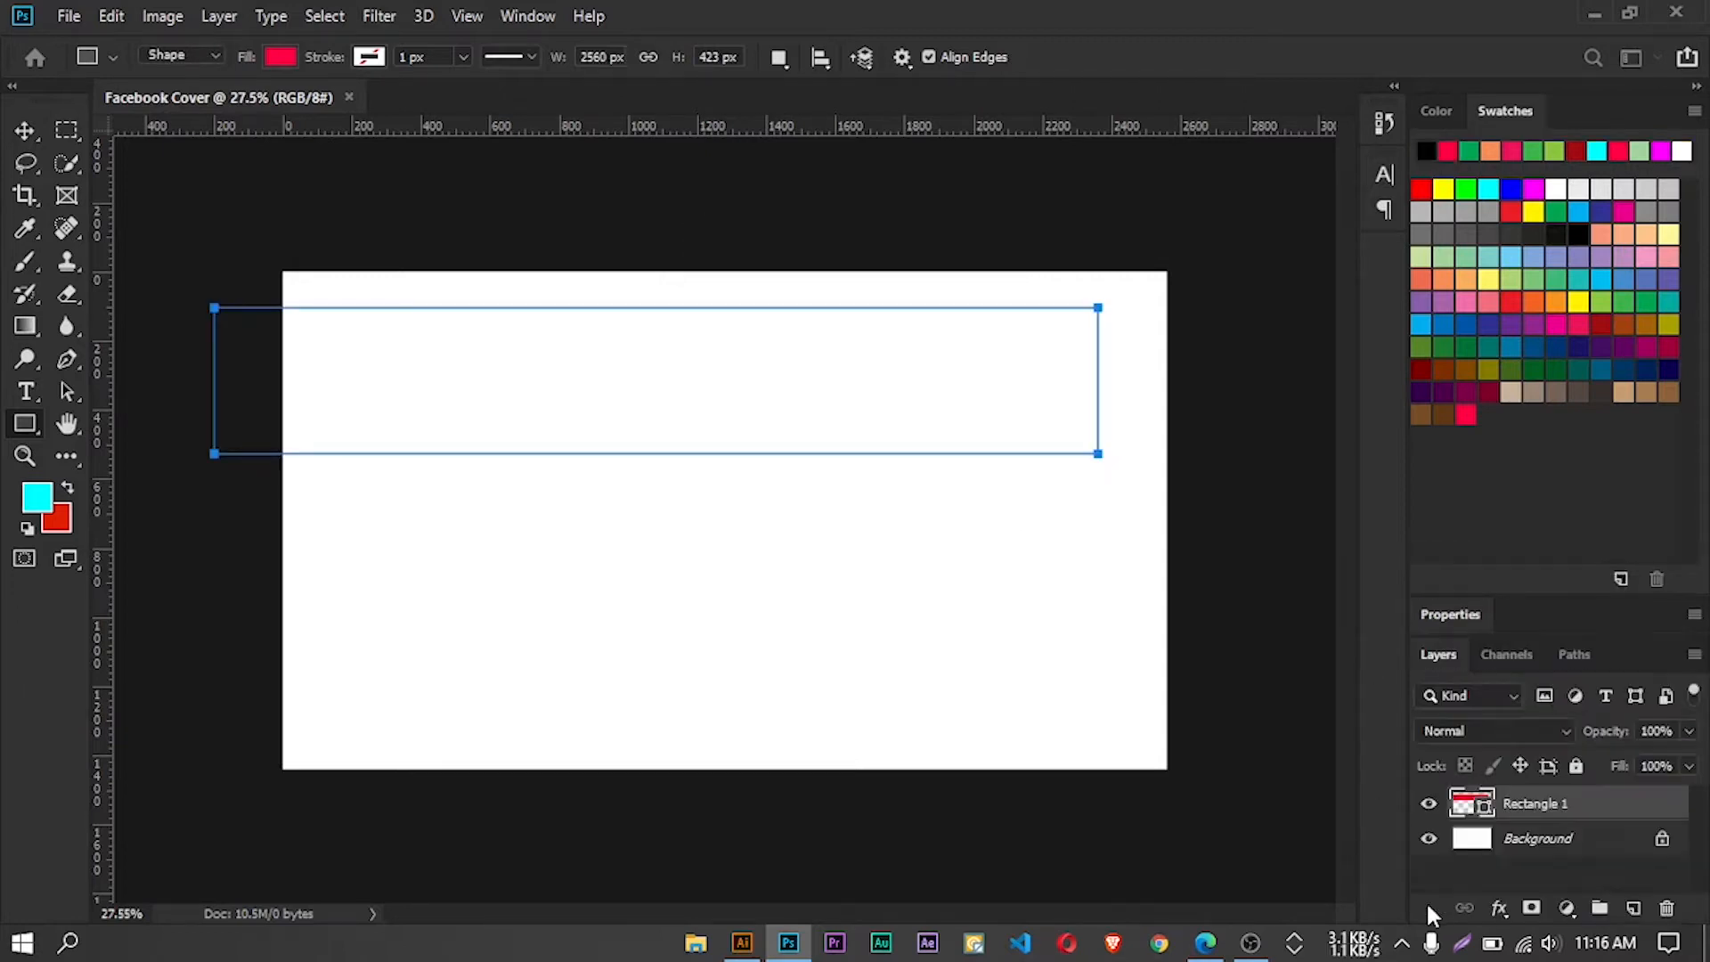
# Align the rectangle with the Background layer on both the horizontal and vertical centers
pyautogui.click(24, 132)
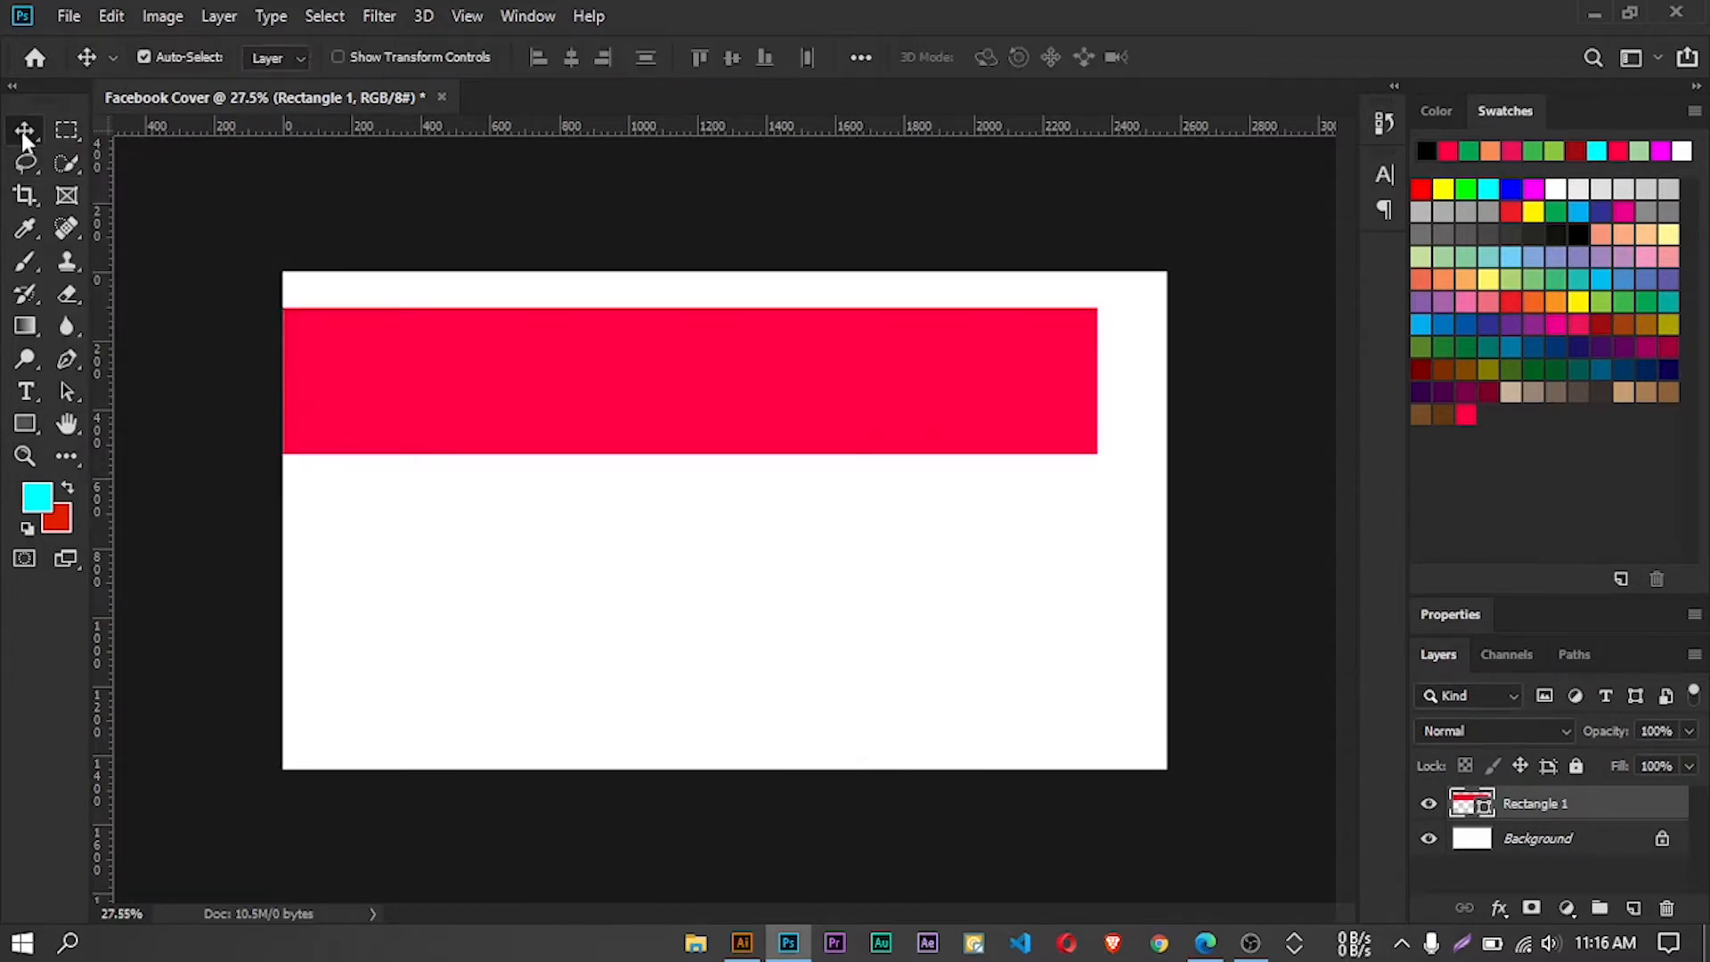
pyautogui.click(1550, 841)
pyautogui.keyDown('ctrl'); pyautogui.click(1542, 809); pyautogui.keyUp('ctrl')
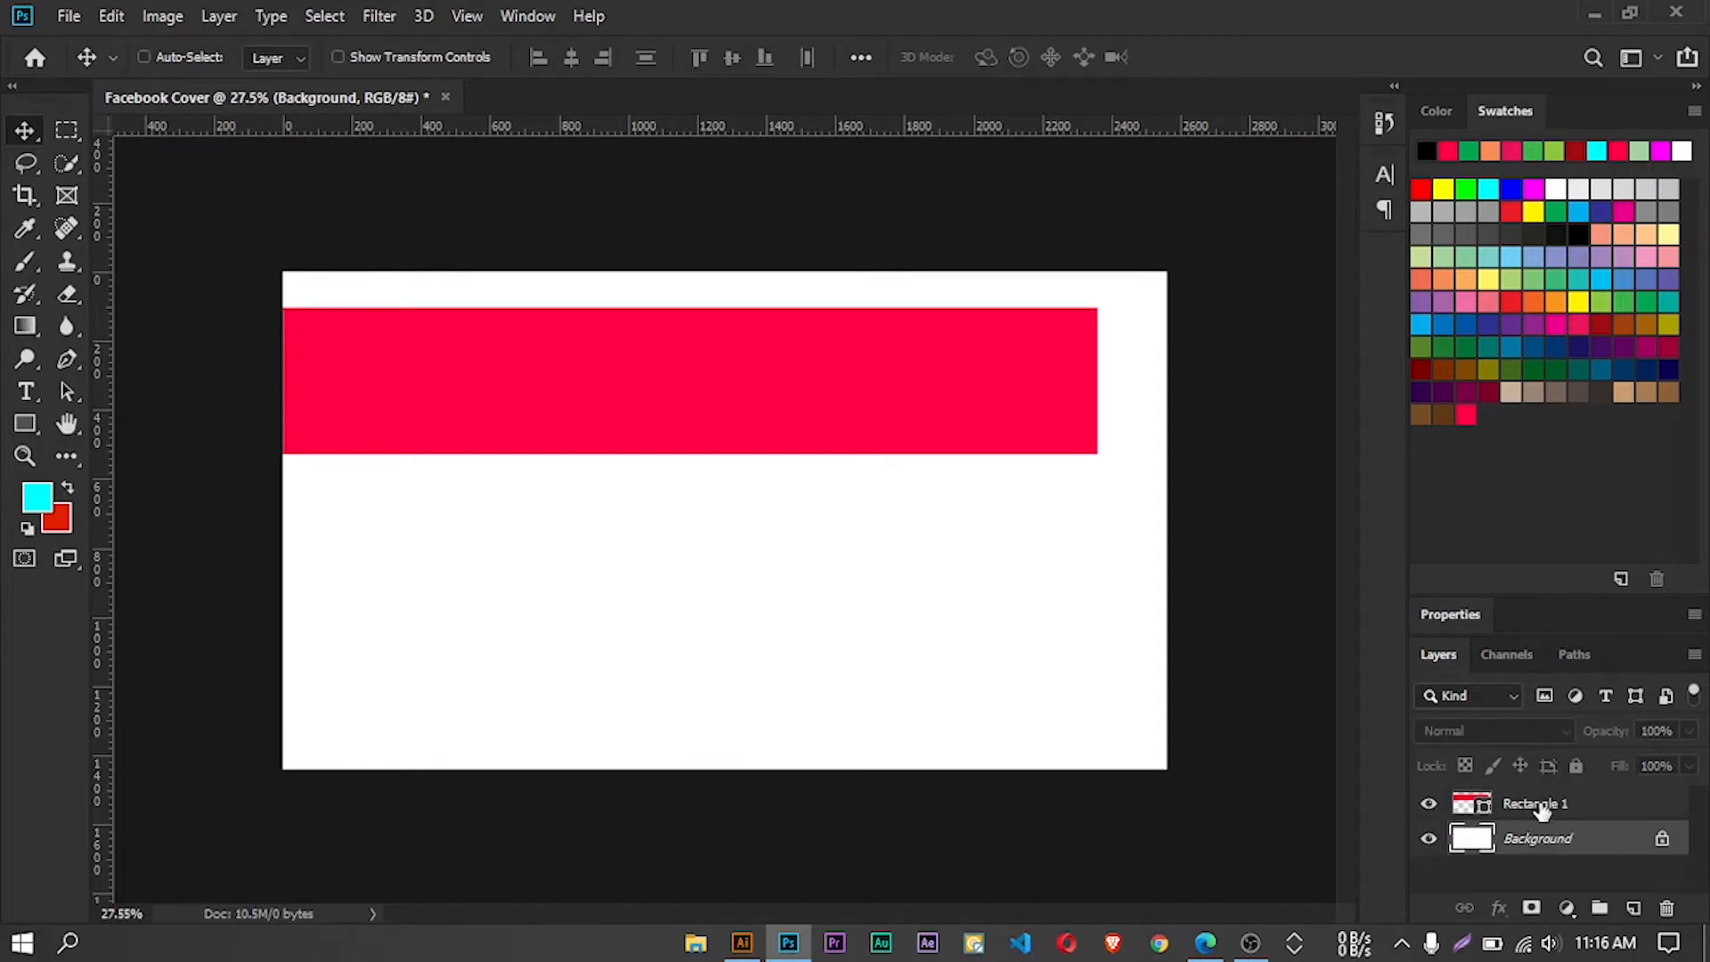
pyautogui.keyDown('ctrl'); pyautogui.click(1542, 808); pyautogui.keyUp('ctrl')
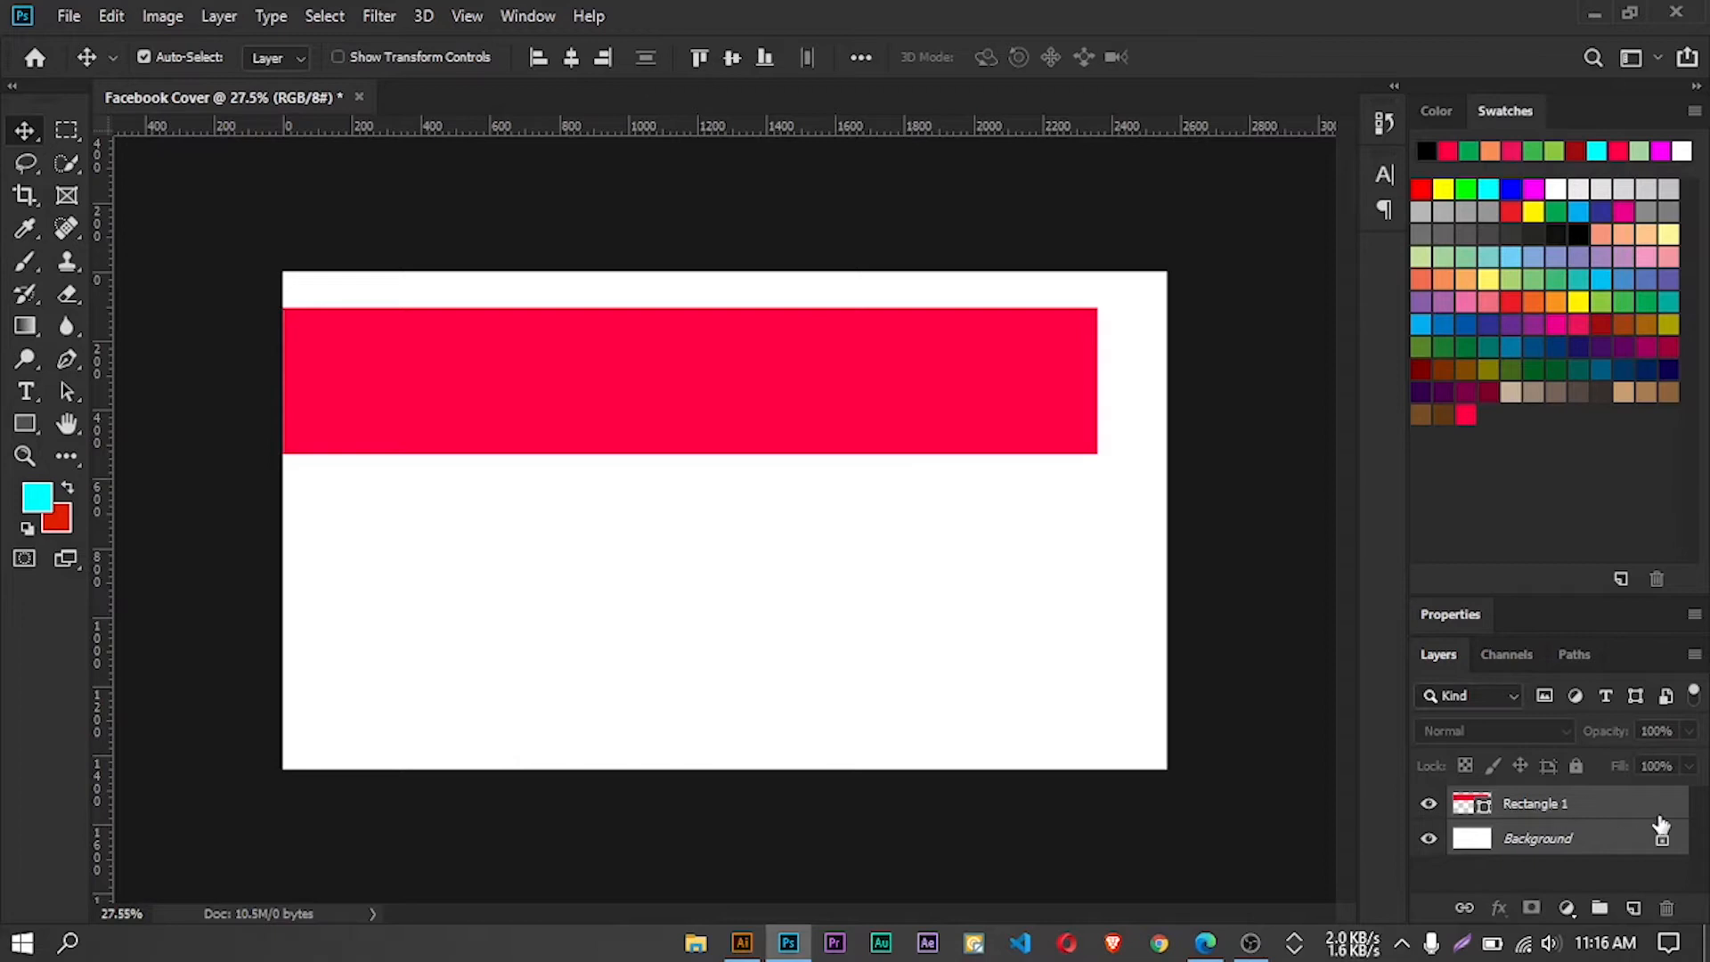
pyautogui.click(572, 71)
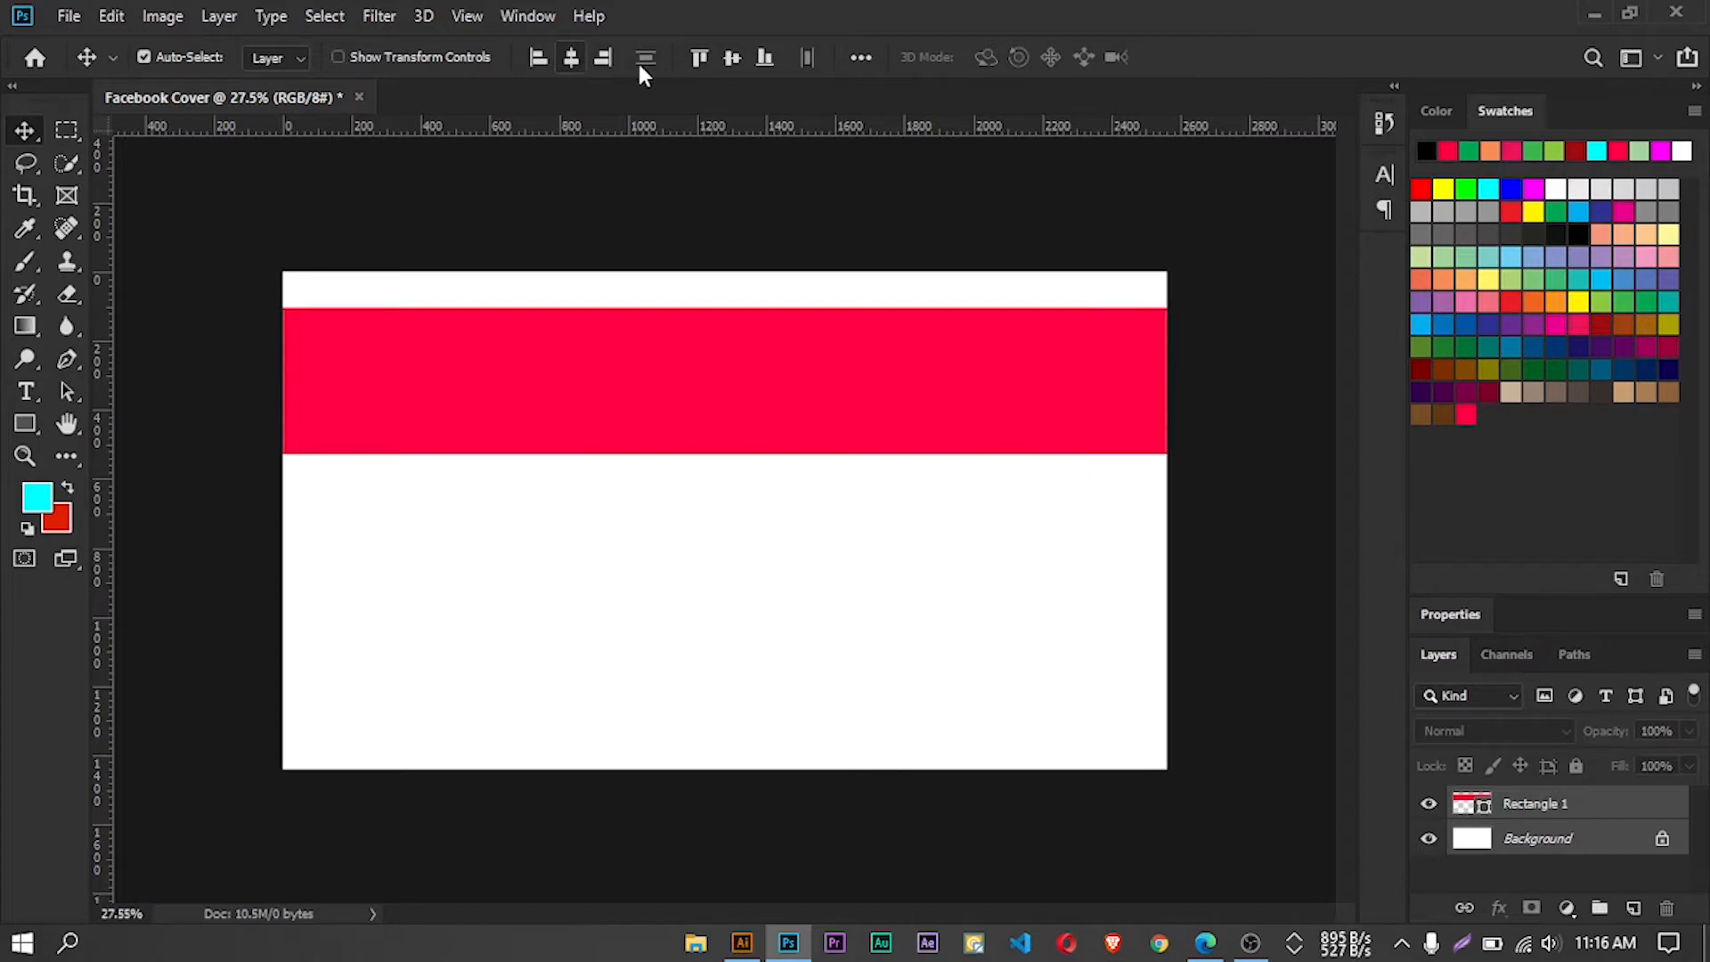
pyautogui.click(732, 59)
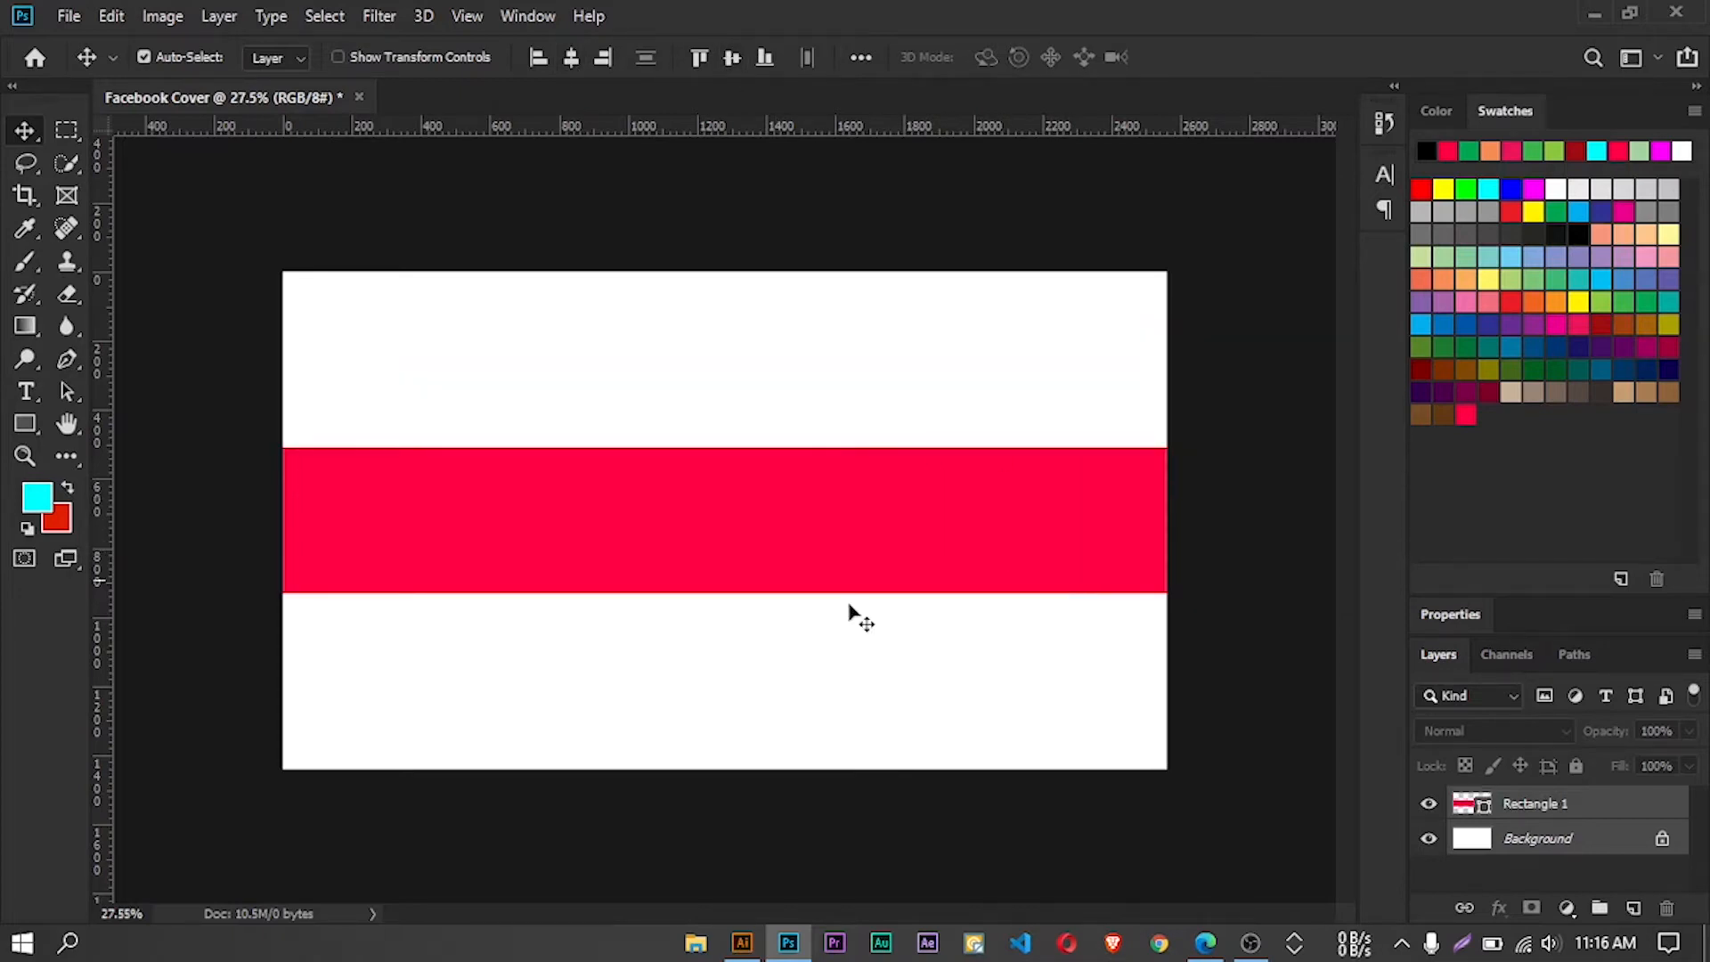
# Create a second rectangle shape 1855 px wide and 423 px high above the centered red band
pyautogui.click(1567, 807)
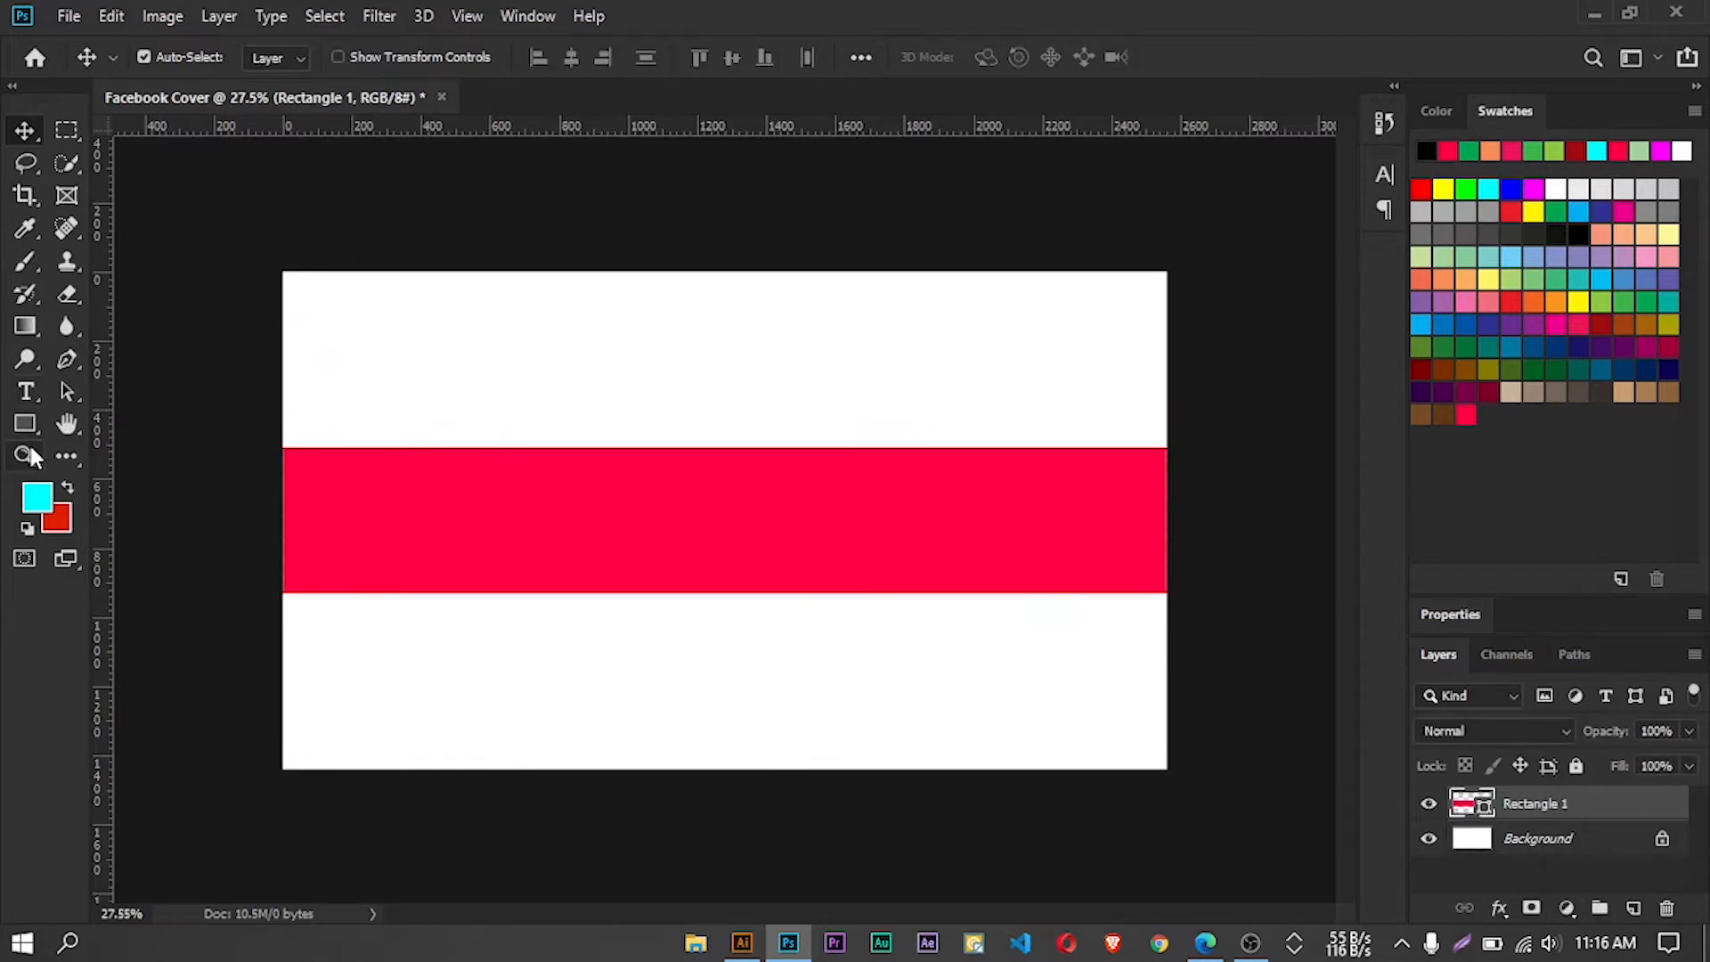
pyautogui.click(26, 424)
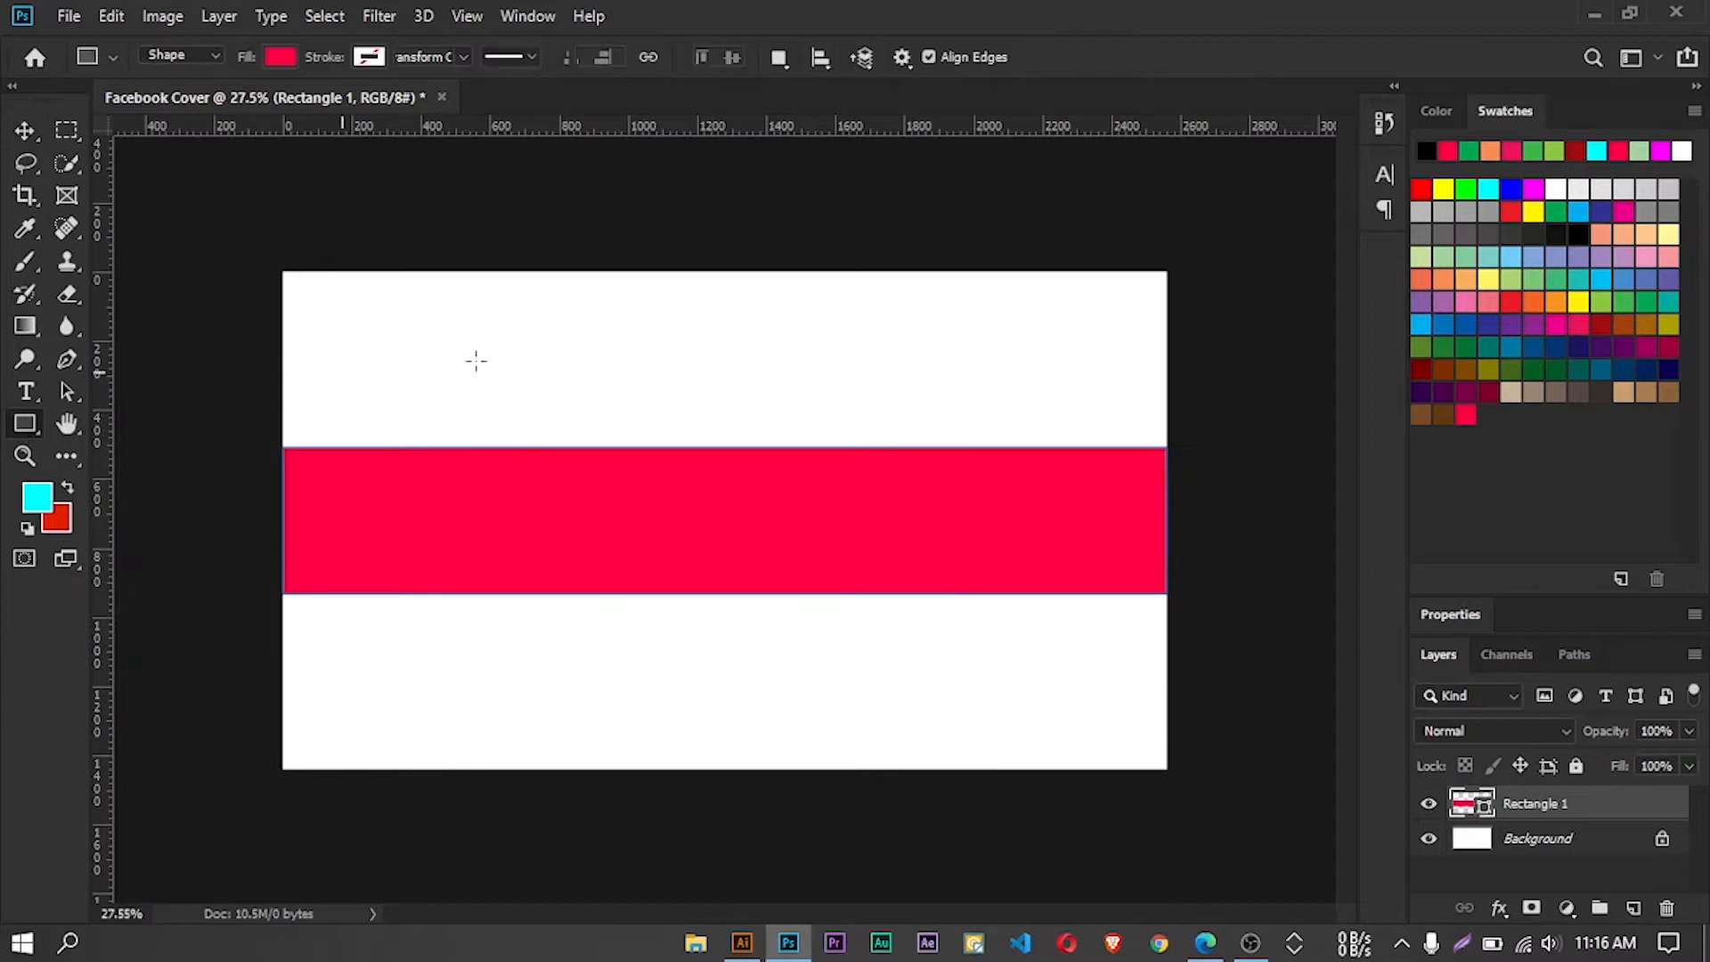
pyautogui.click(673, 349)
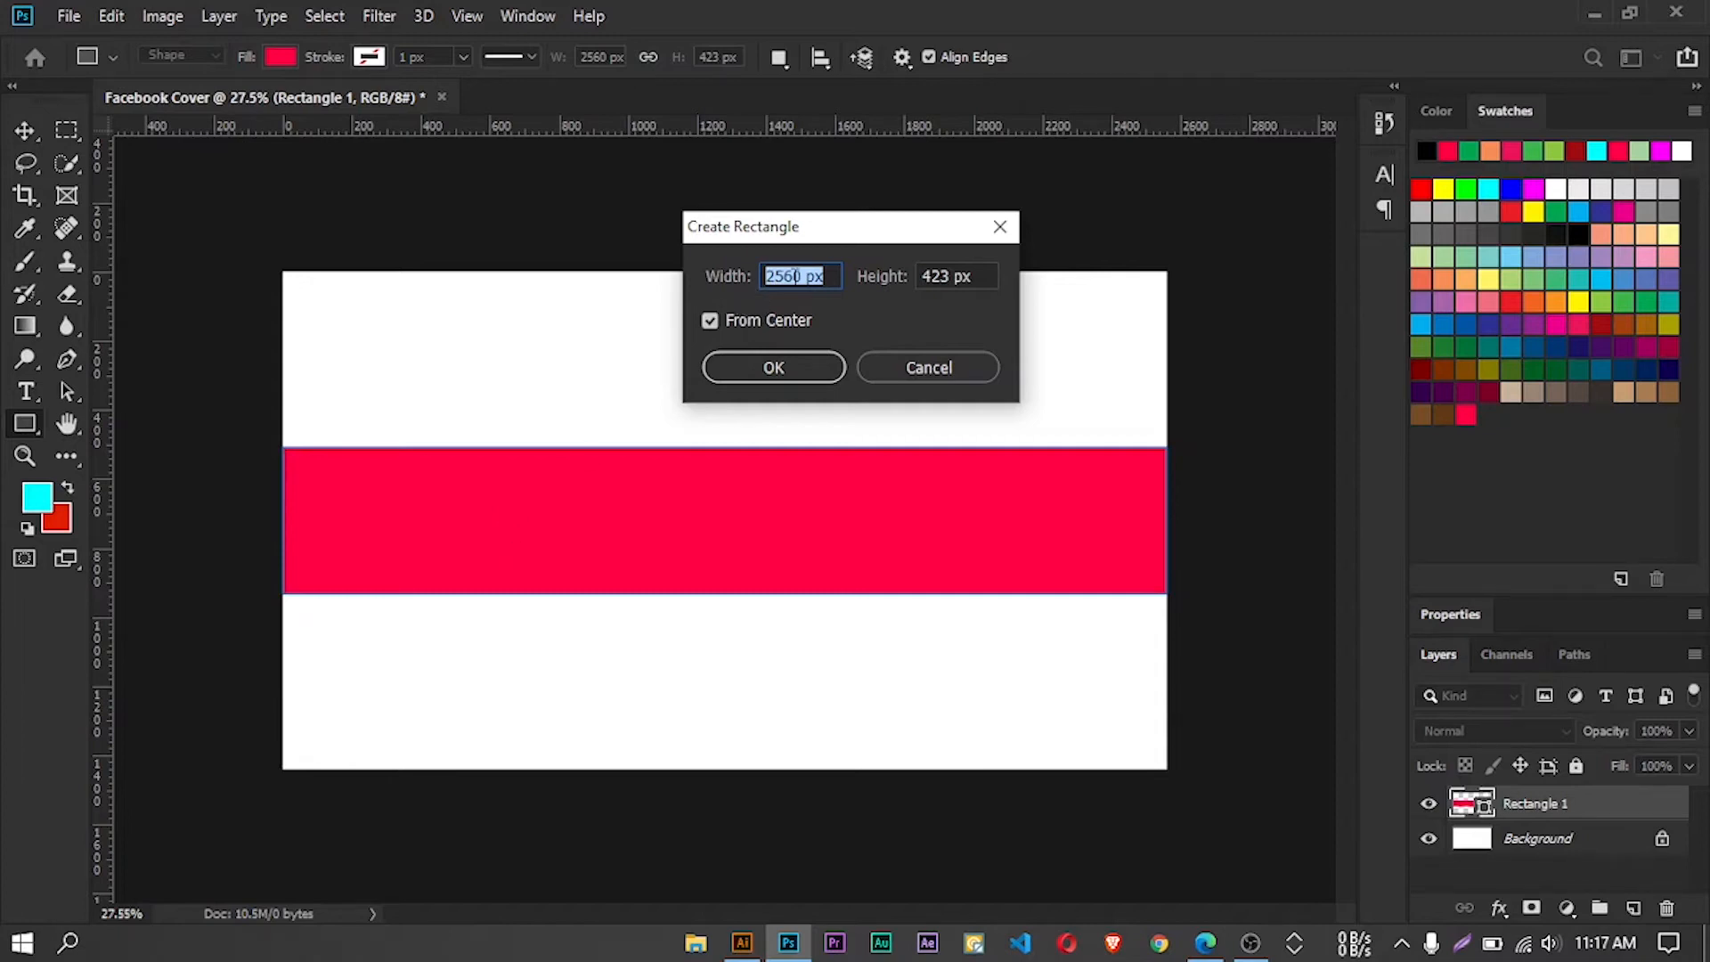
pyautogui.click(798, 279)
pyautogui.doubleClick(798, 278)
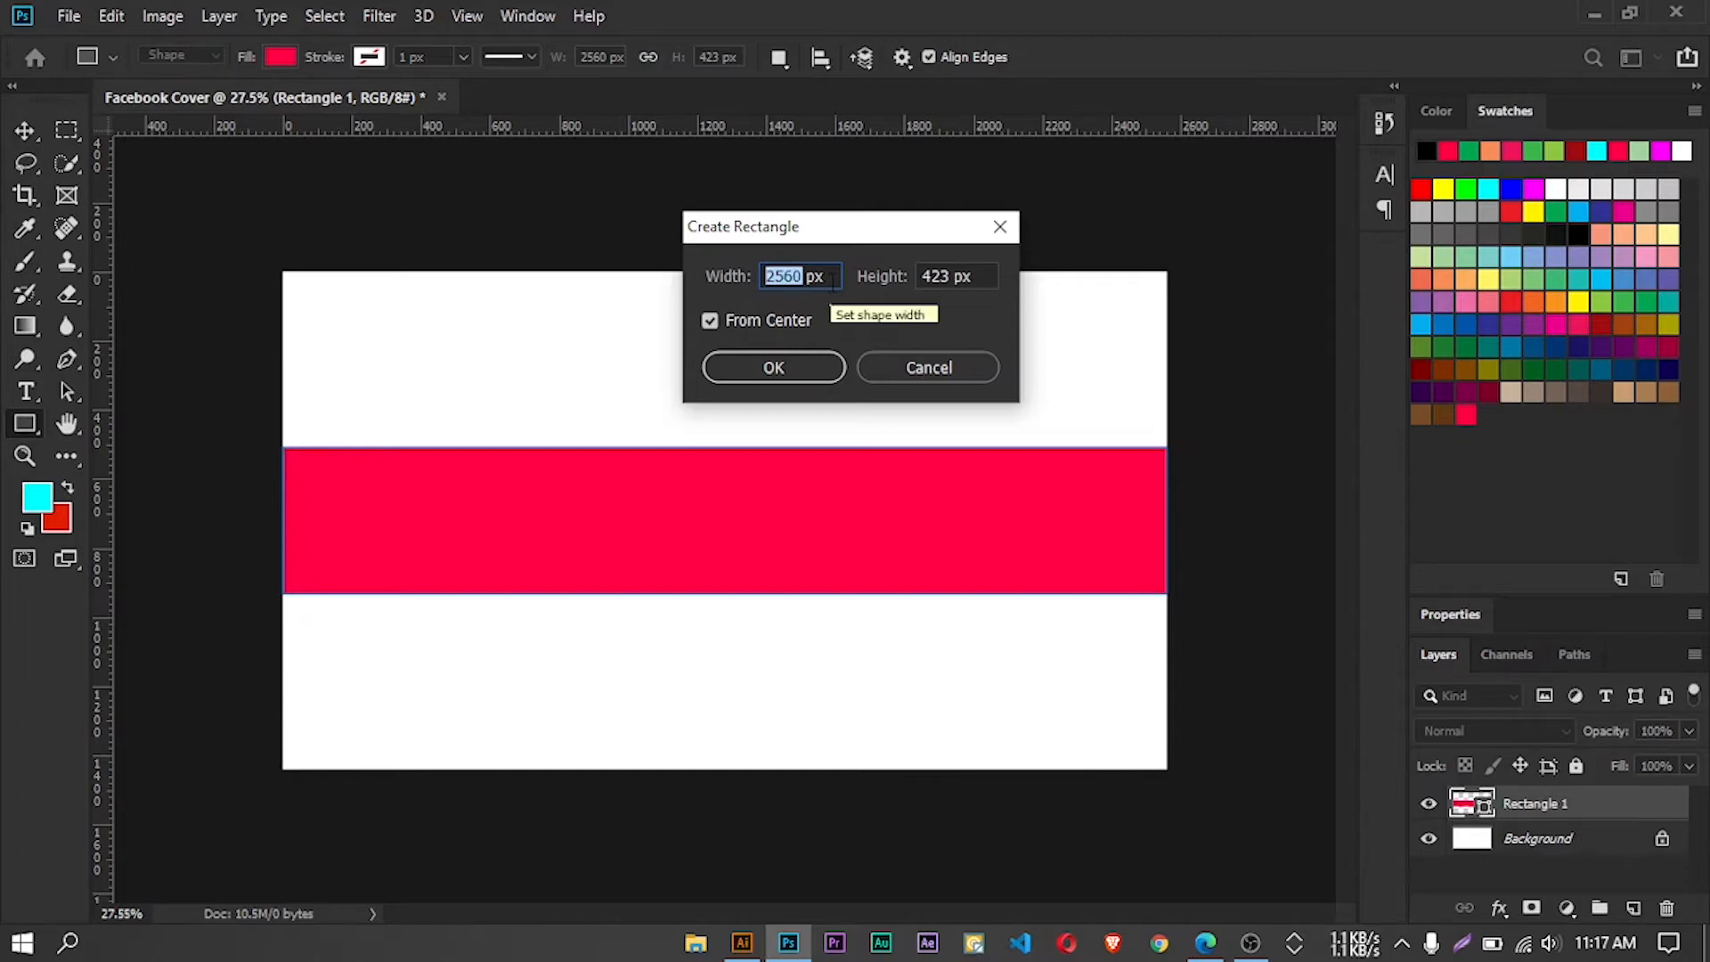
pyautogui.write('1855')
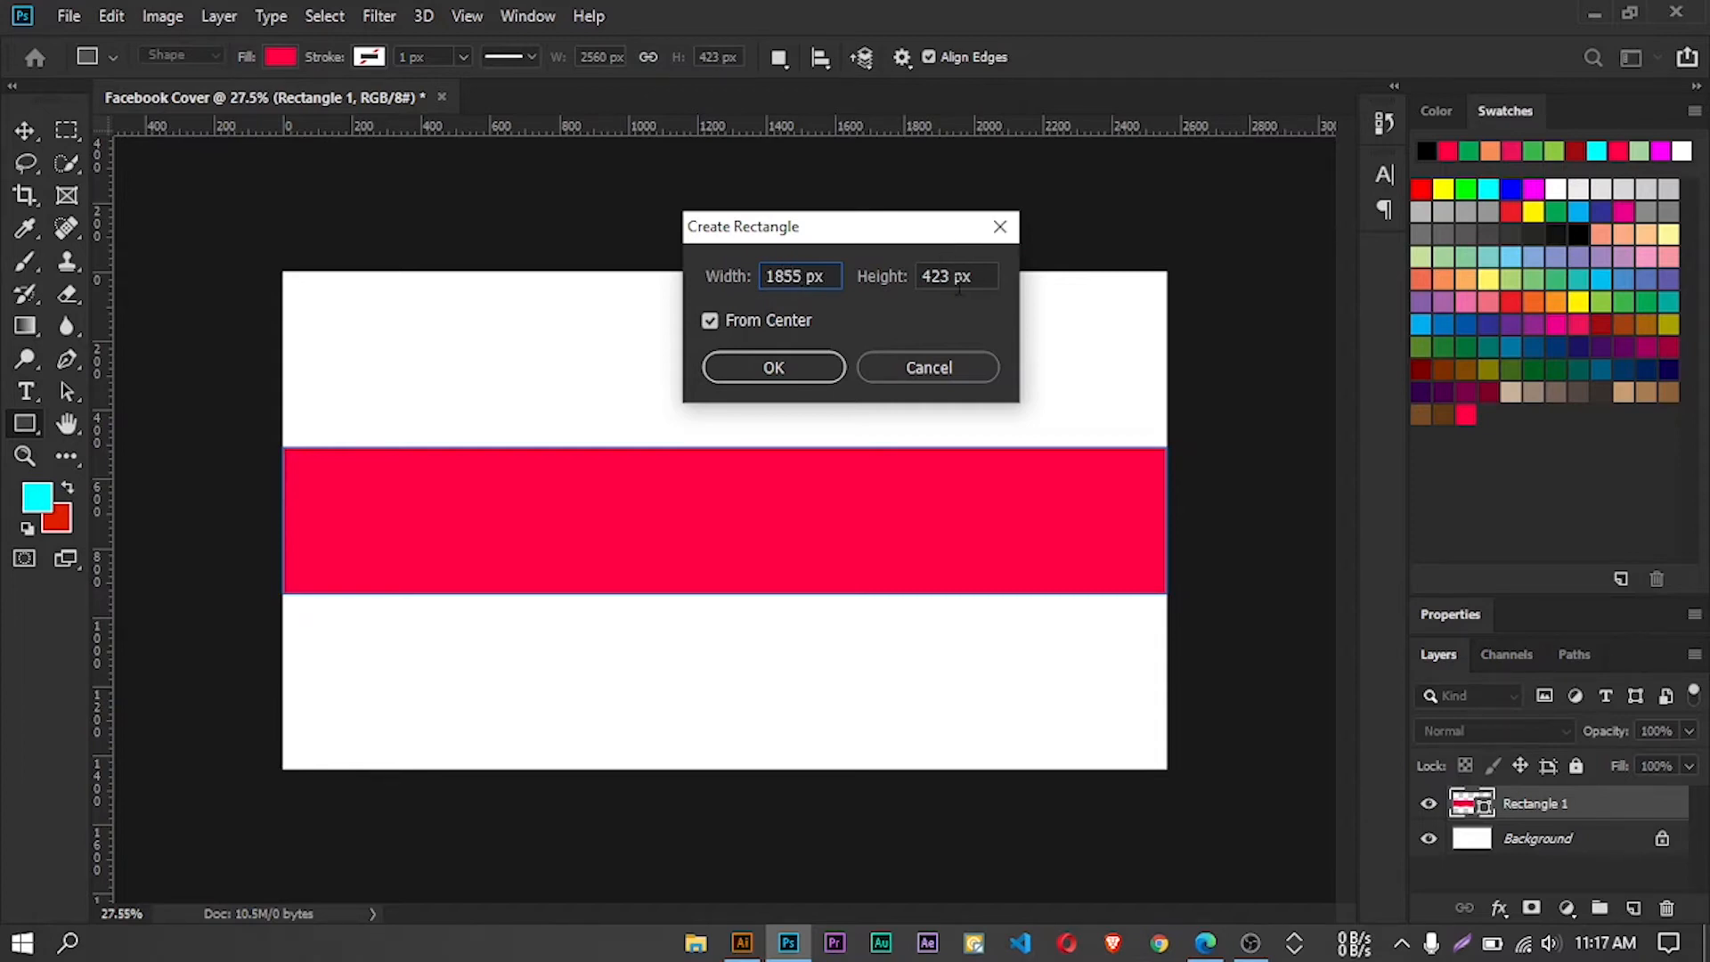
pyautogui.click(766, 371)
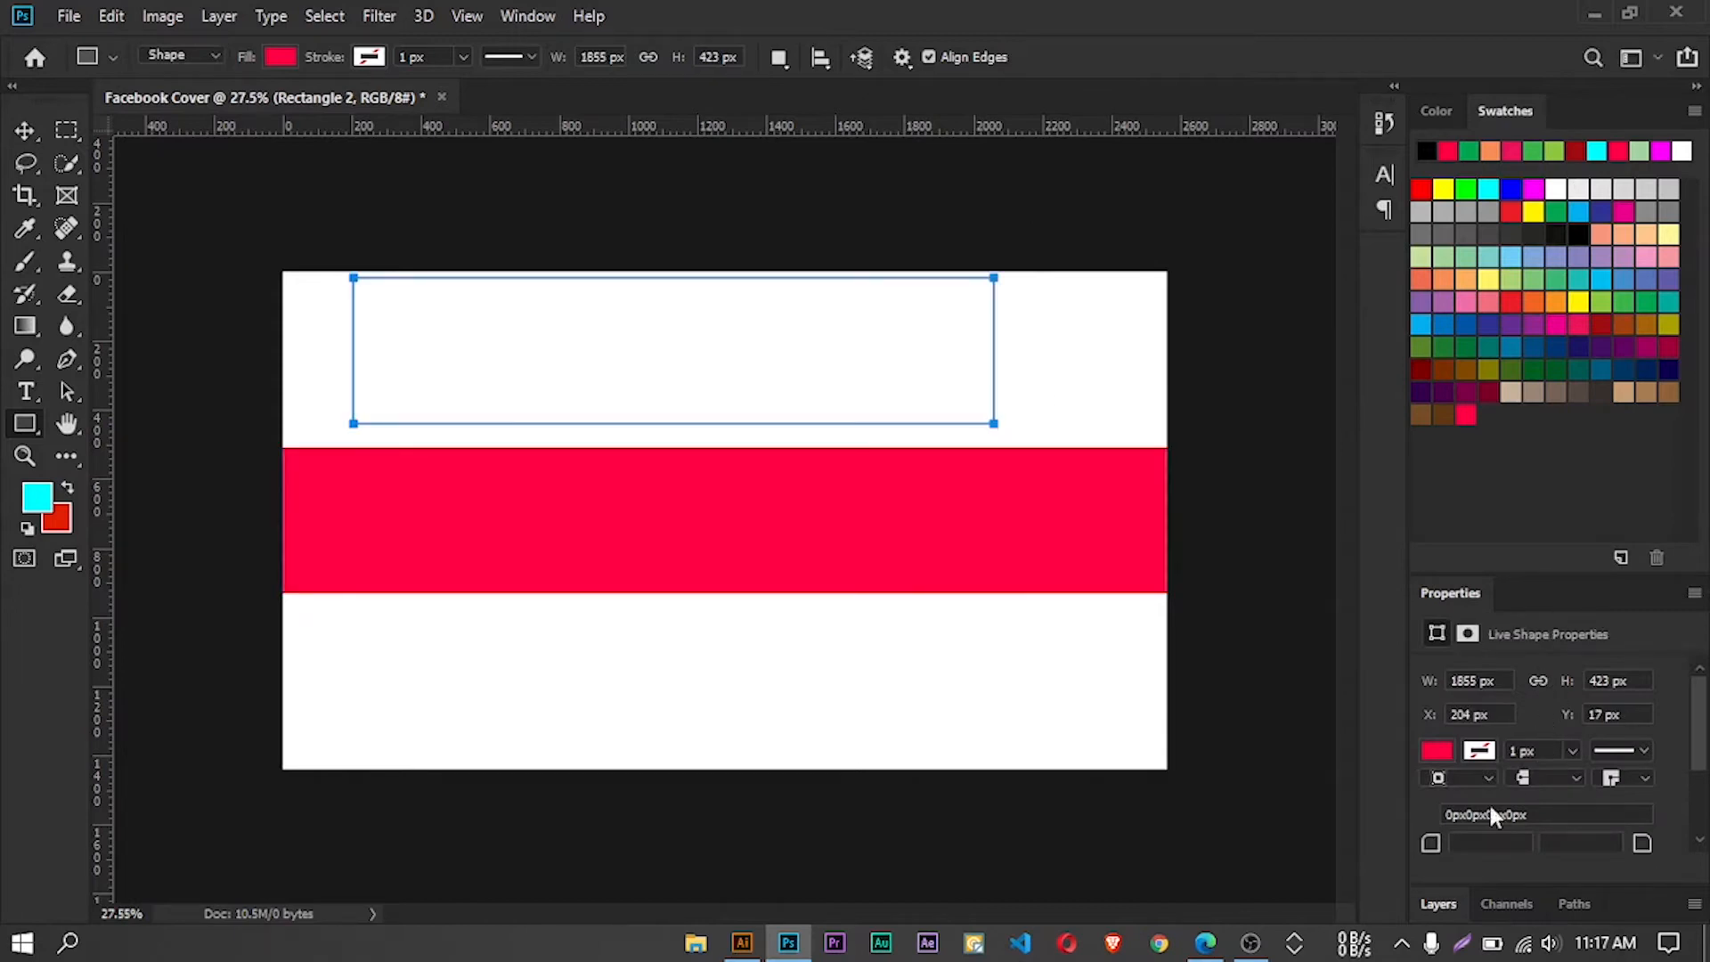
pyautogui.click(1445, 905)
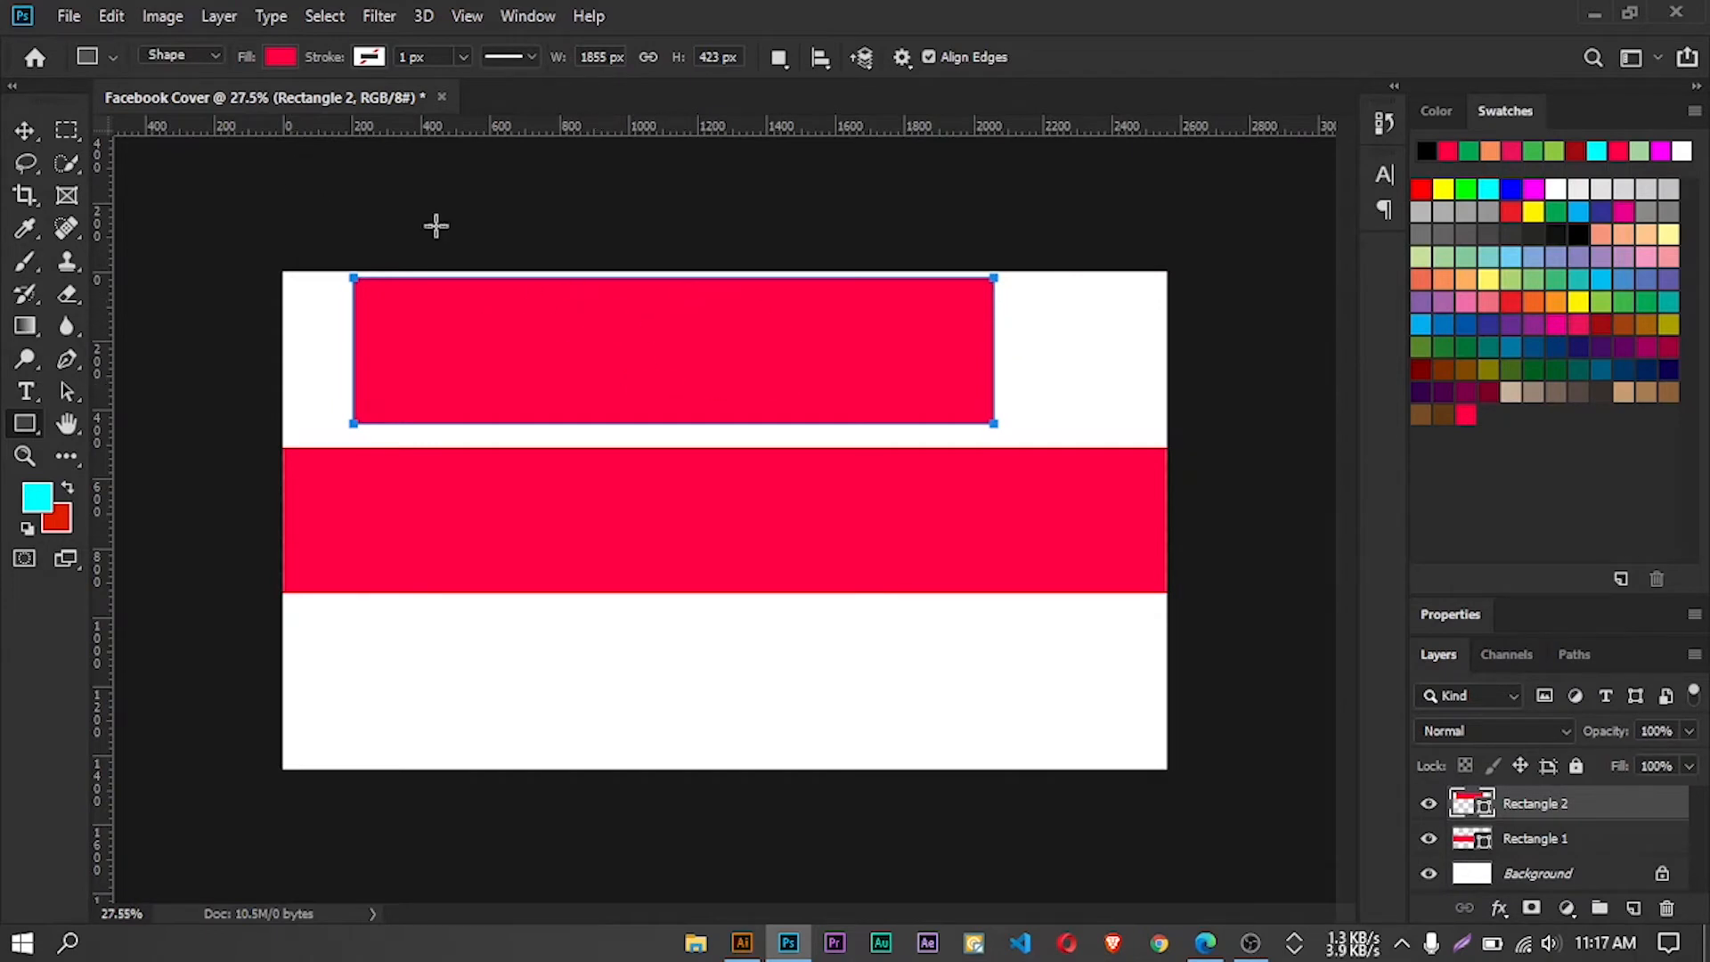
# Fill the 1855 px wide rectangle with gray and align it to the Background layer's horizontal and vertical centers
pyautogui.click(281, 59)
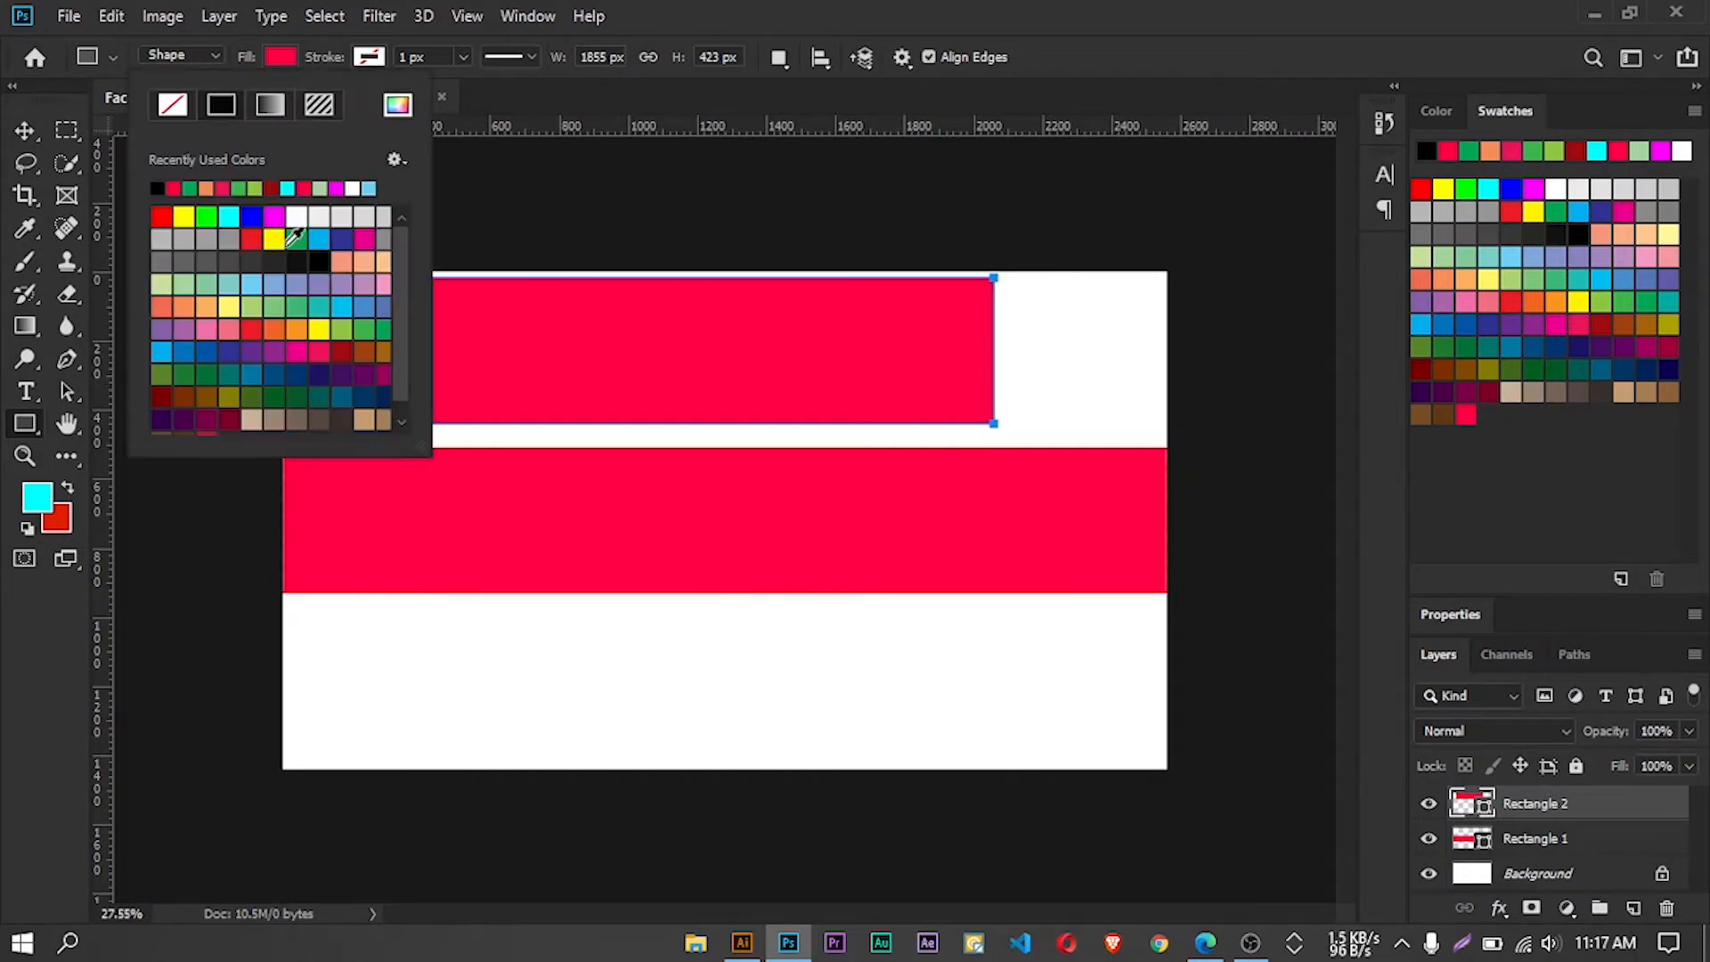
pyautogui.click(185, 240)
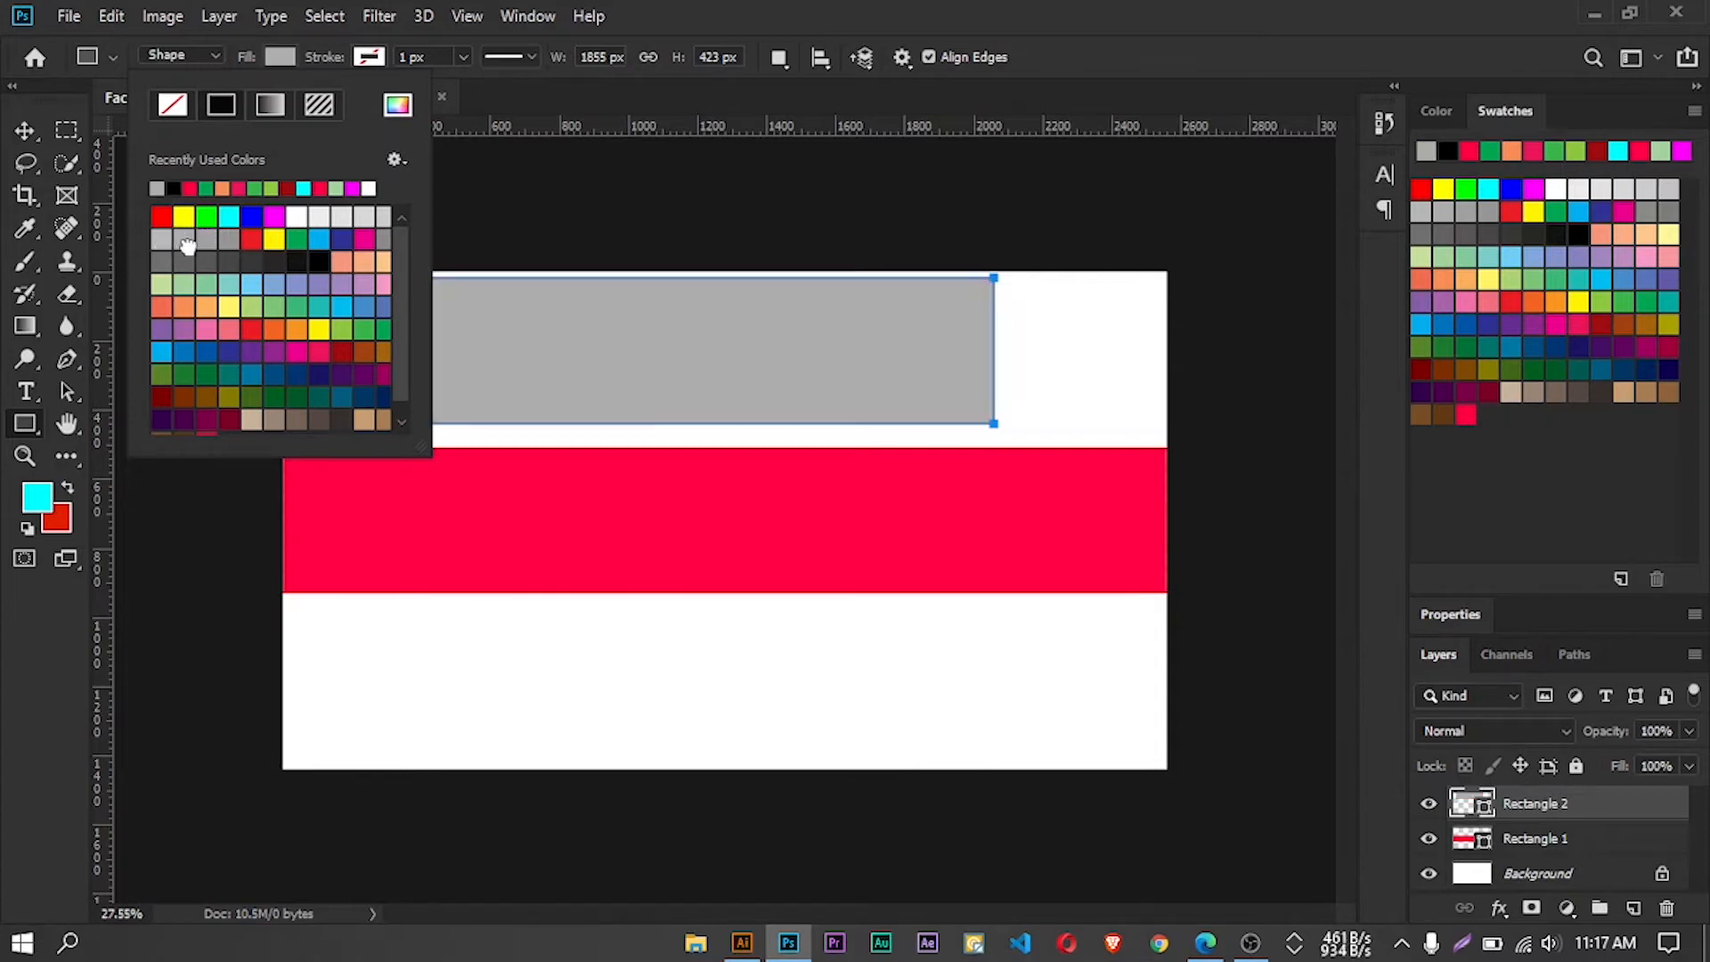
pyautogui.click(24, 130)
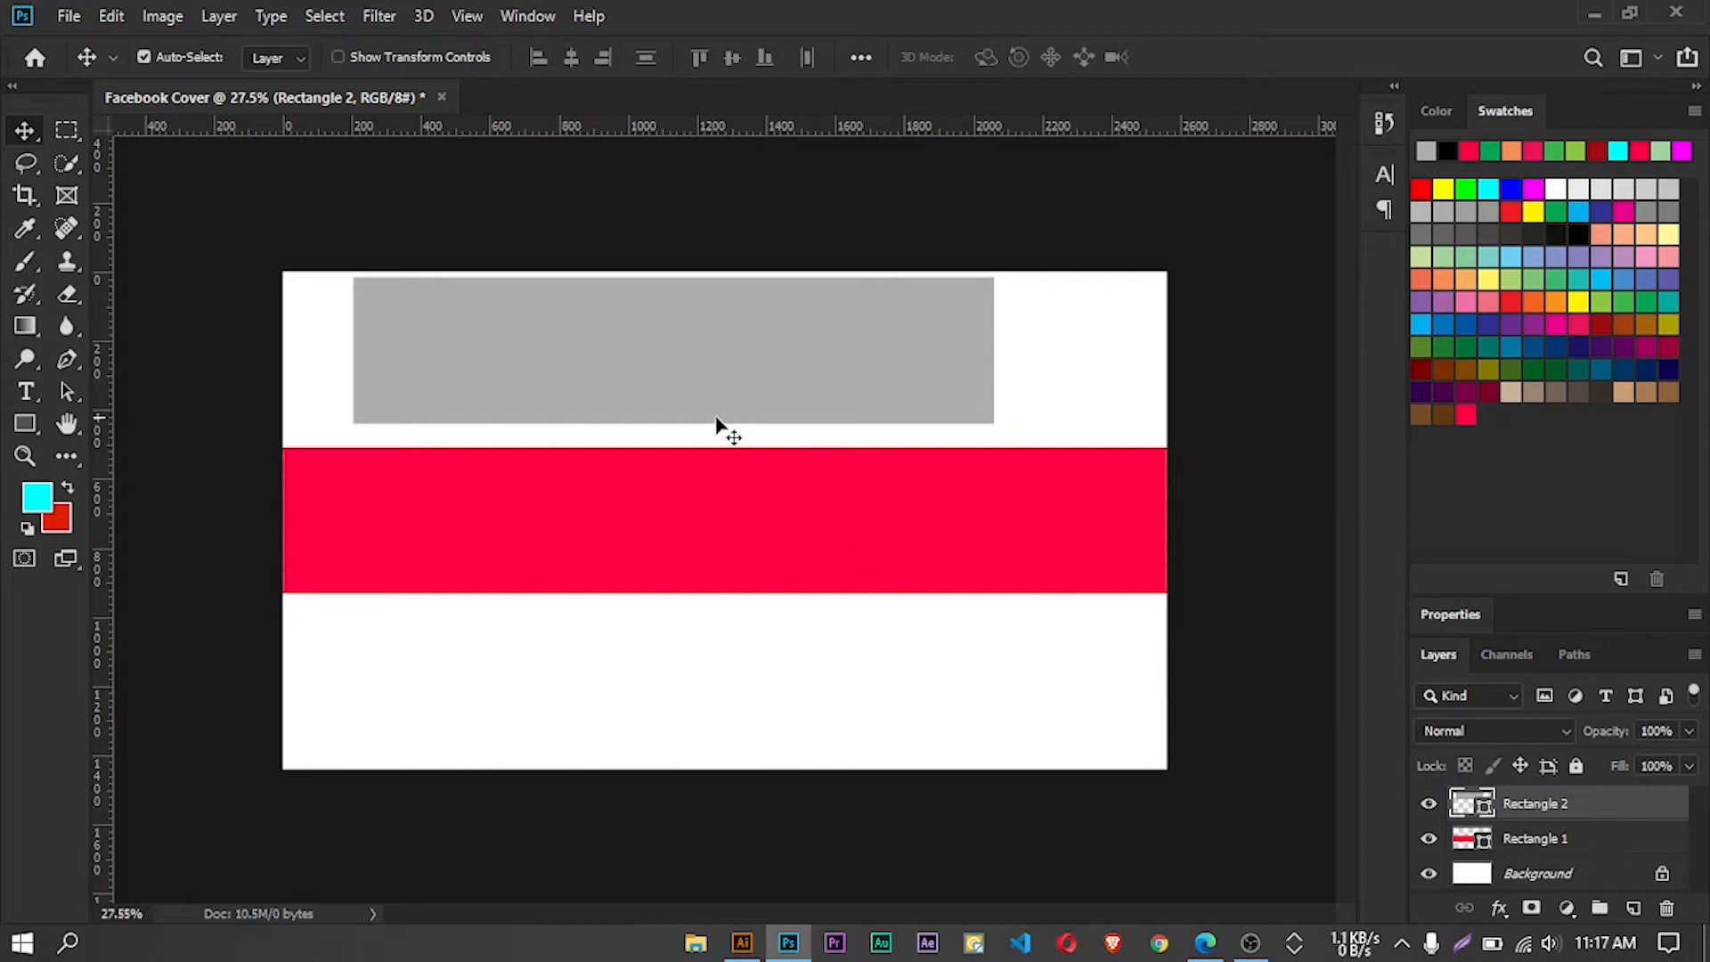
pyautogui.click(1540, 875)
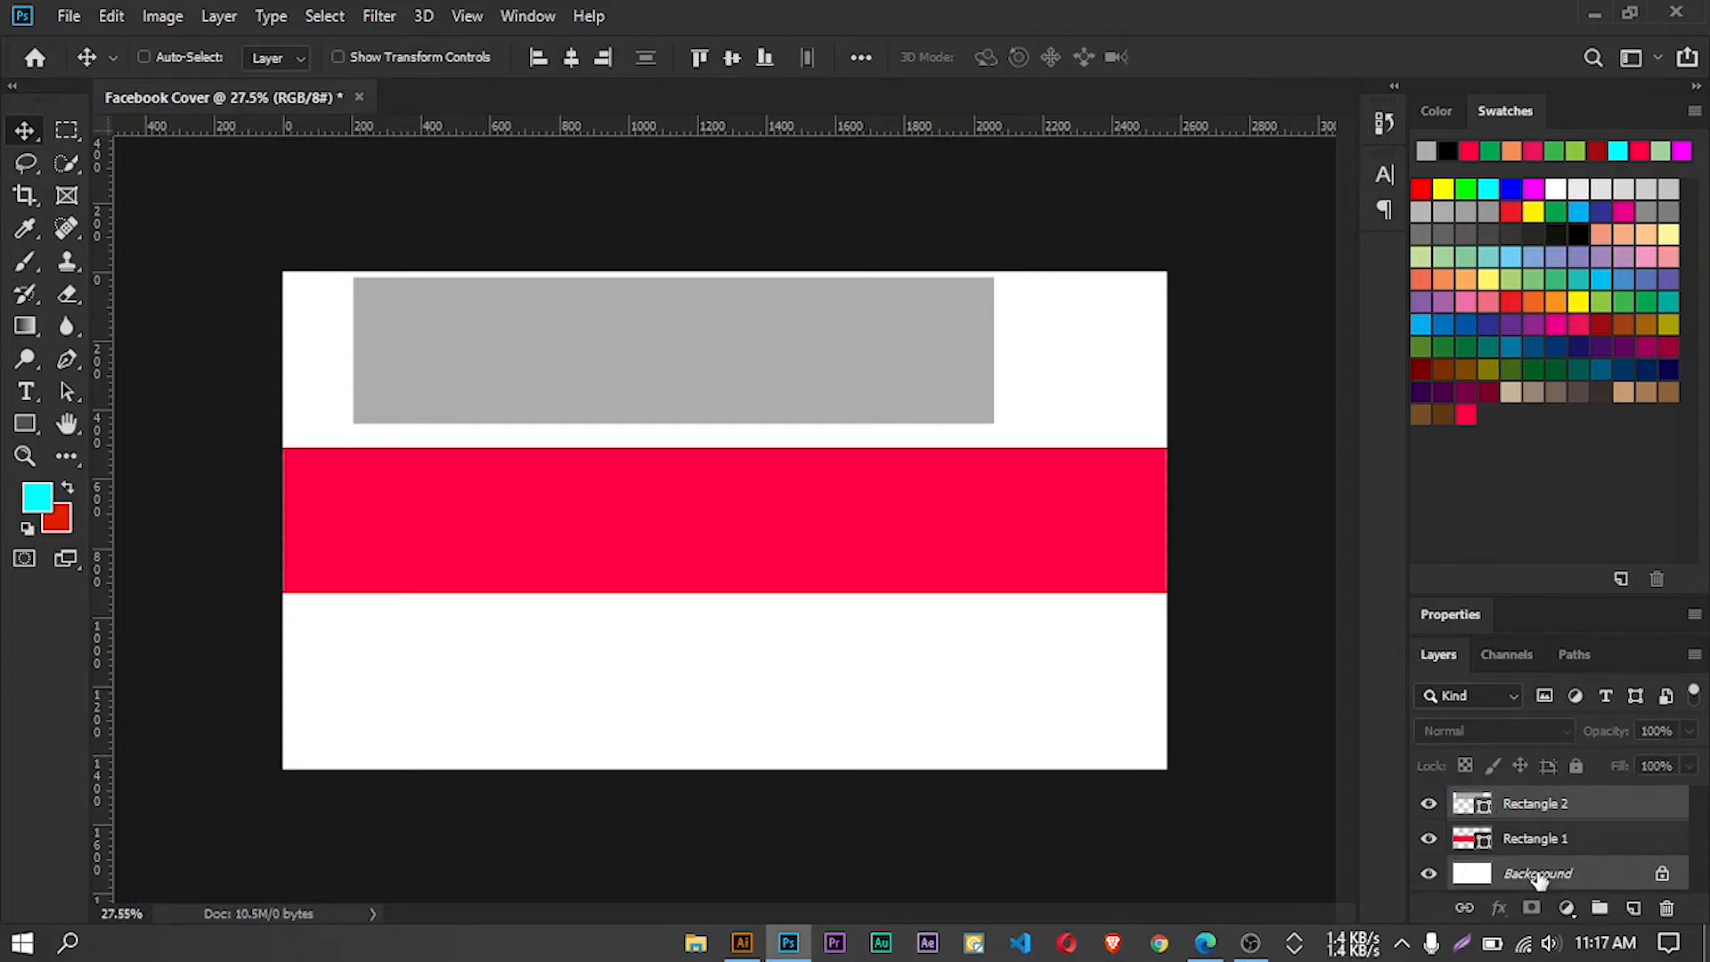
pyautogui.click(563, 57)
pyautogui.click(730, 57)
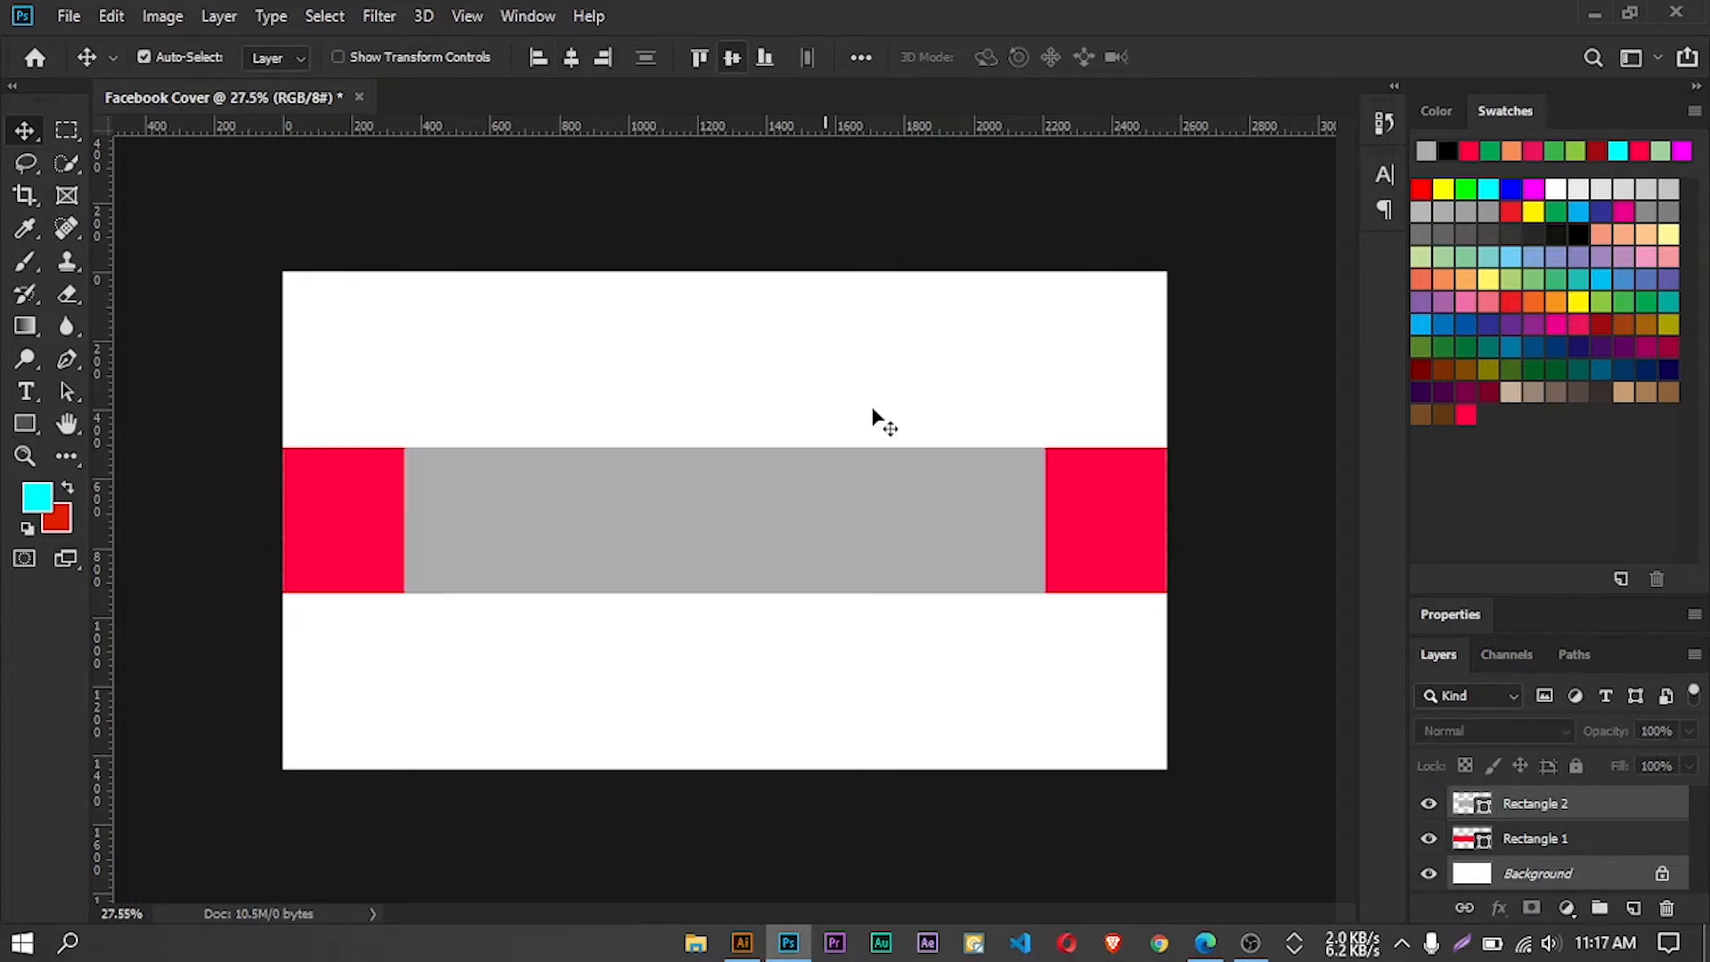
pyautogui.scroll(-3, 704, 472)
pyautogui.scroll(3, 705, 476)
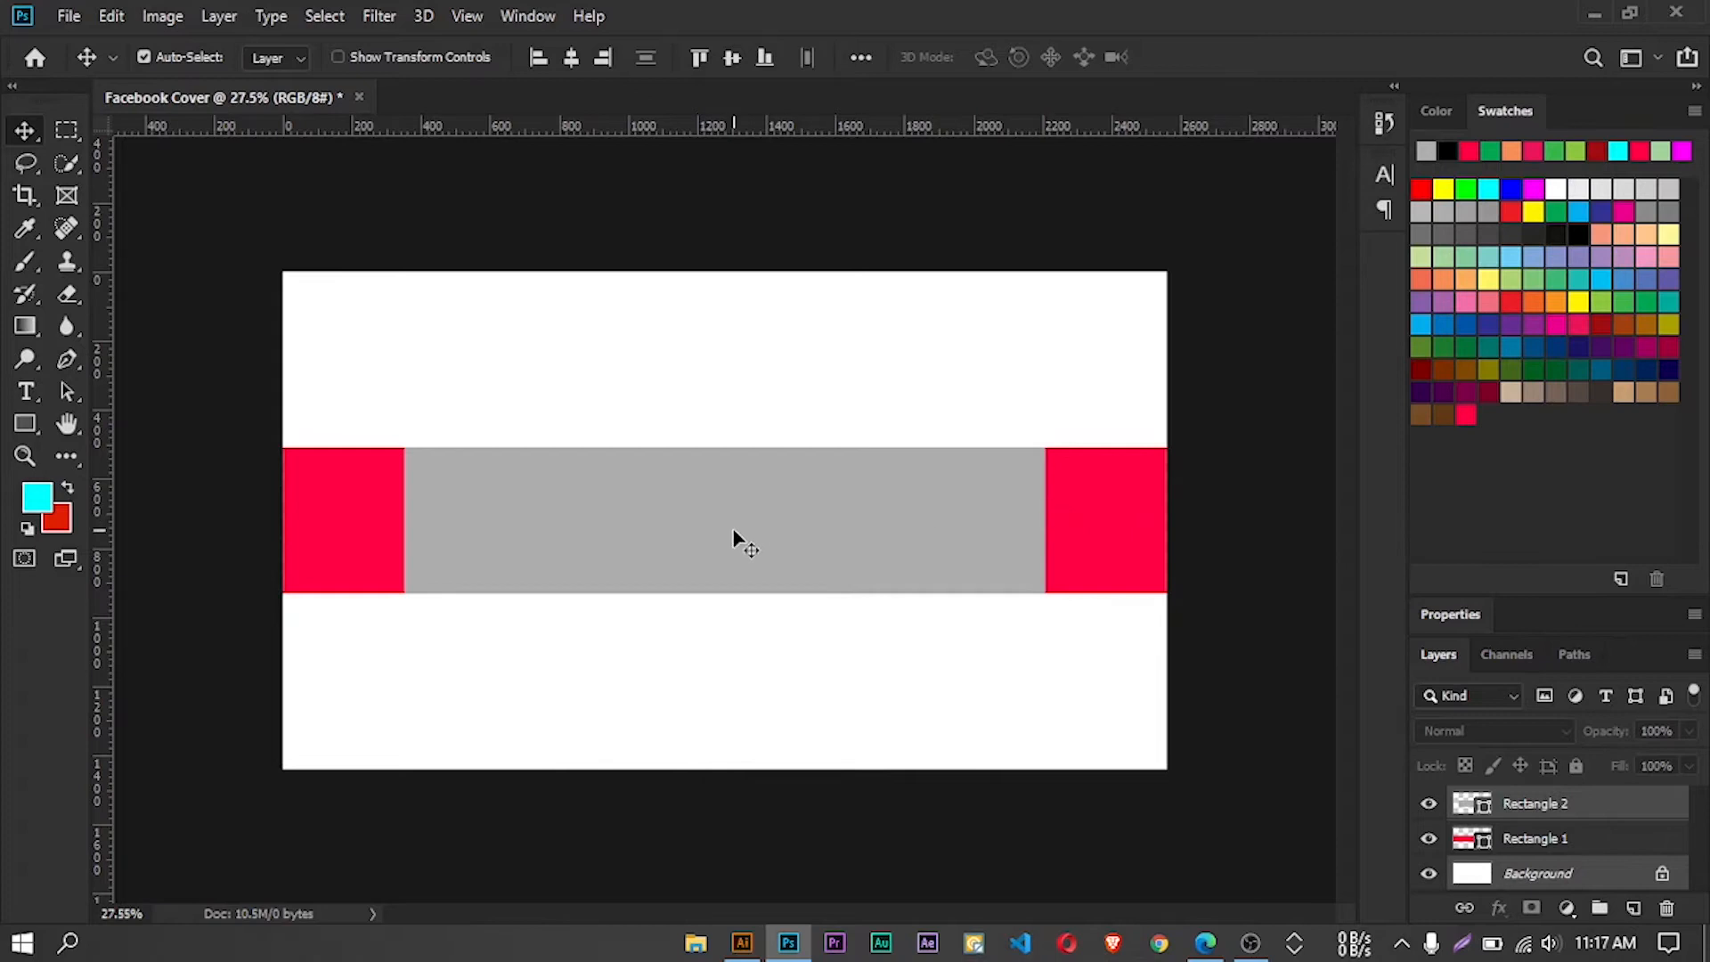
# Create a third rectangle shape 1546 px wide and 423 px high in the white area above the band
pyautogui.click(29, 431)
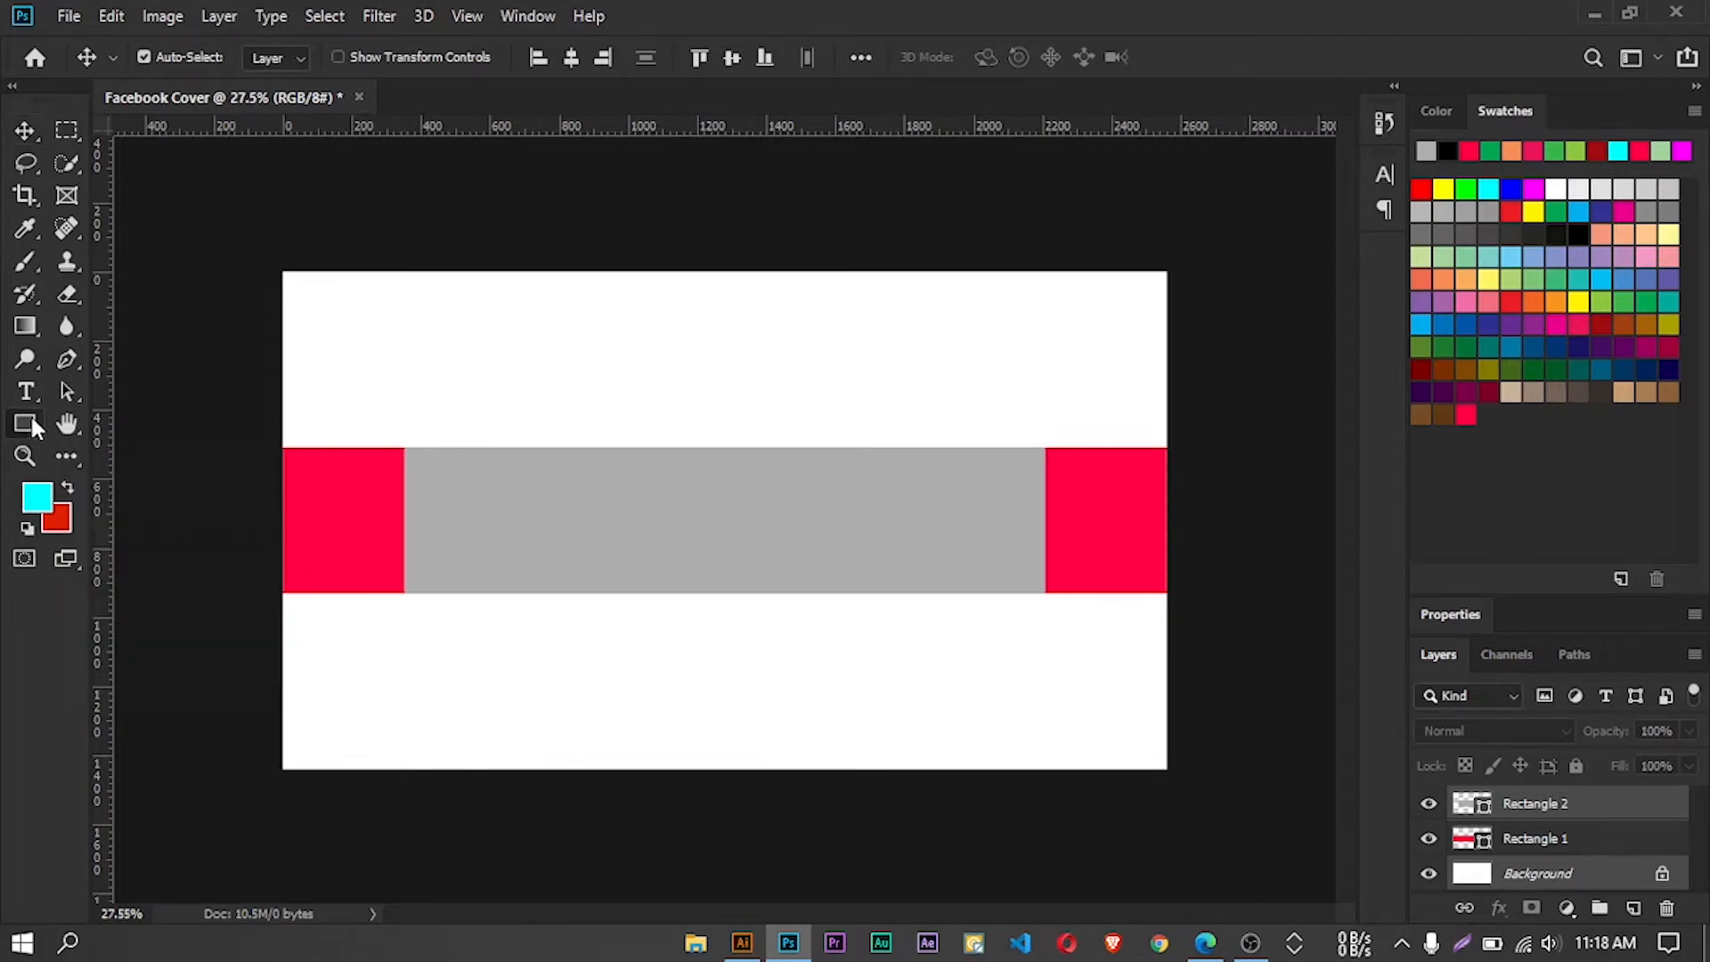
pyautogui.click(744, 339)
pyautogui.click(782, 276)
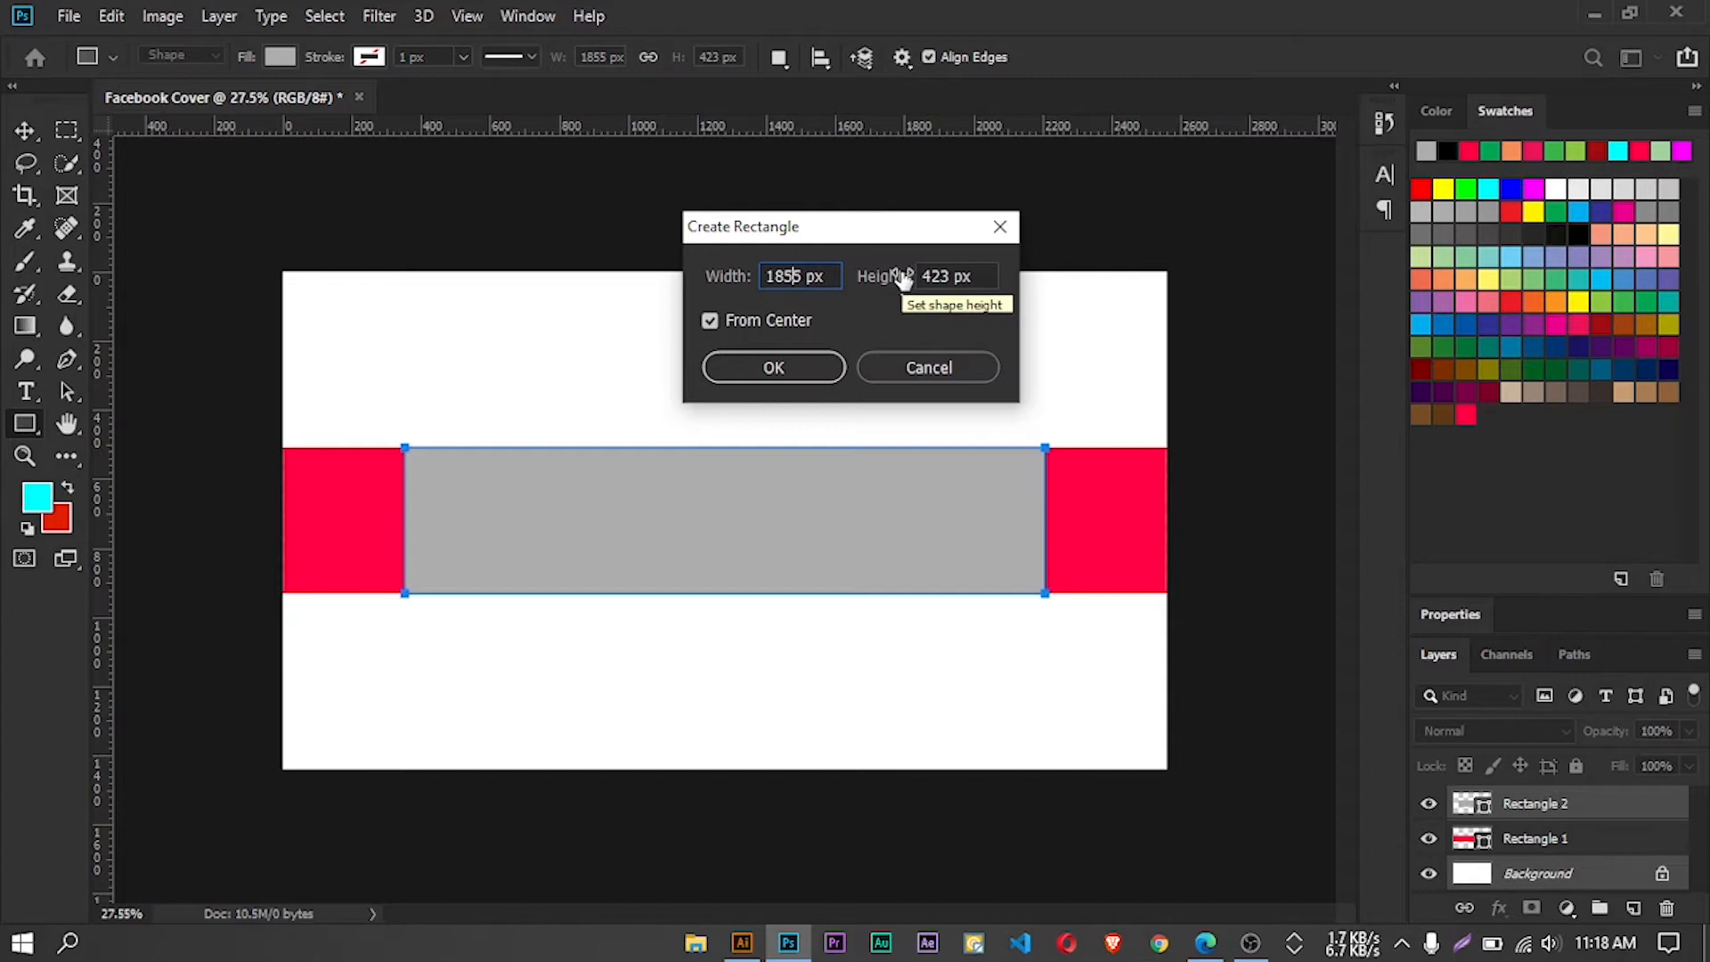
pyautogui.press('Right')
pyautogui.press('BackSpace')
pyautogui.press('BackSpace')
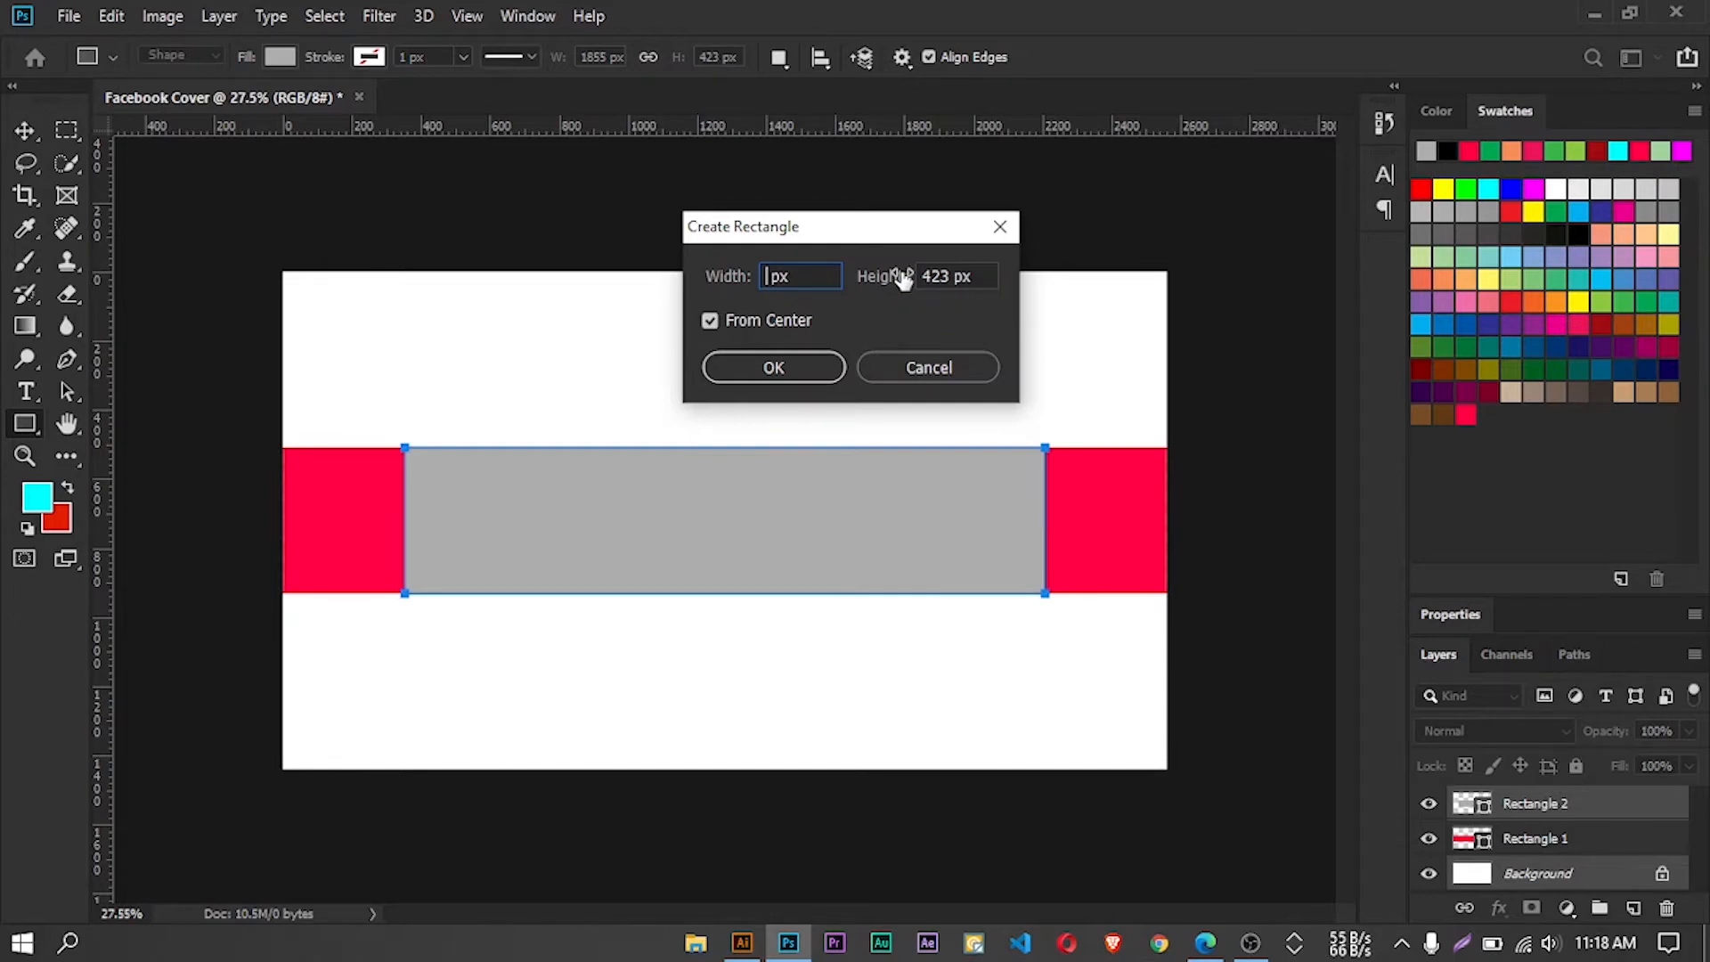
pyautogui.write('1546')
pyautogui.click(755, 381)
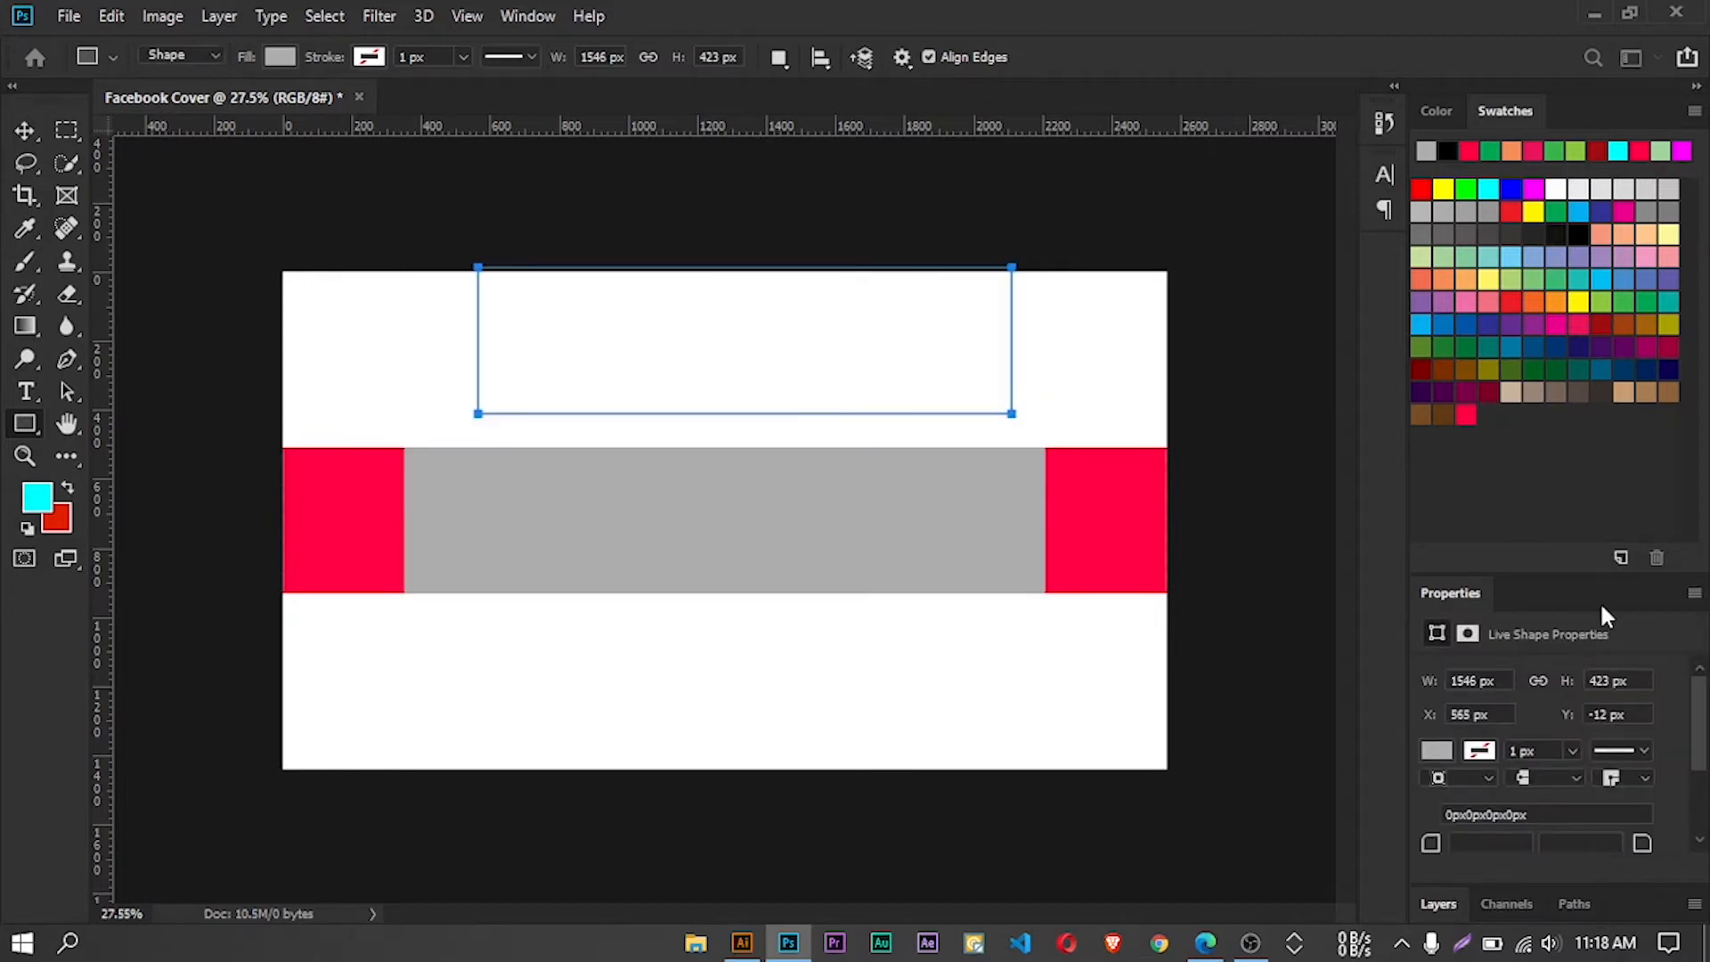
pyautogui.click(1438, 902)
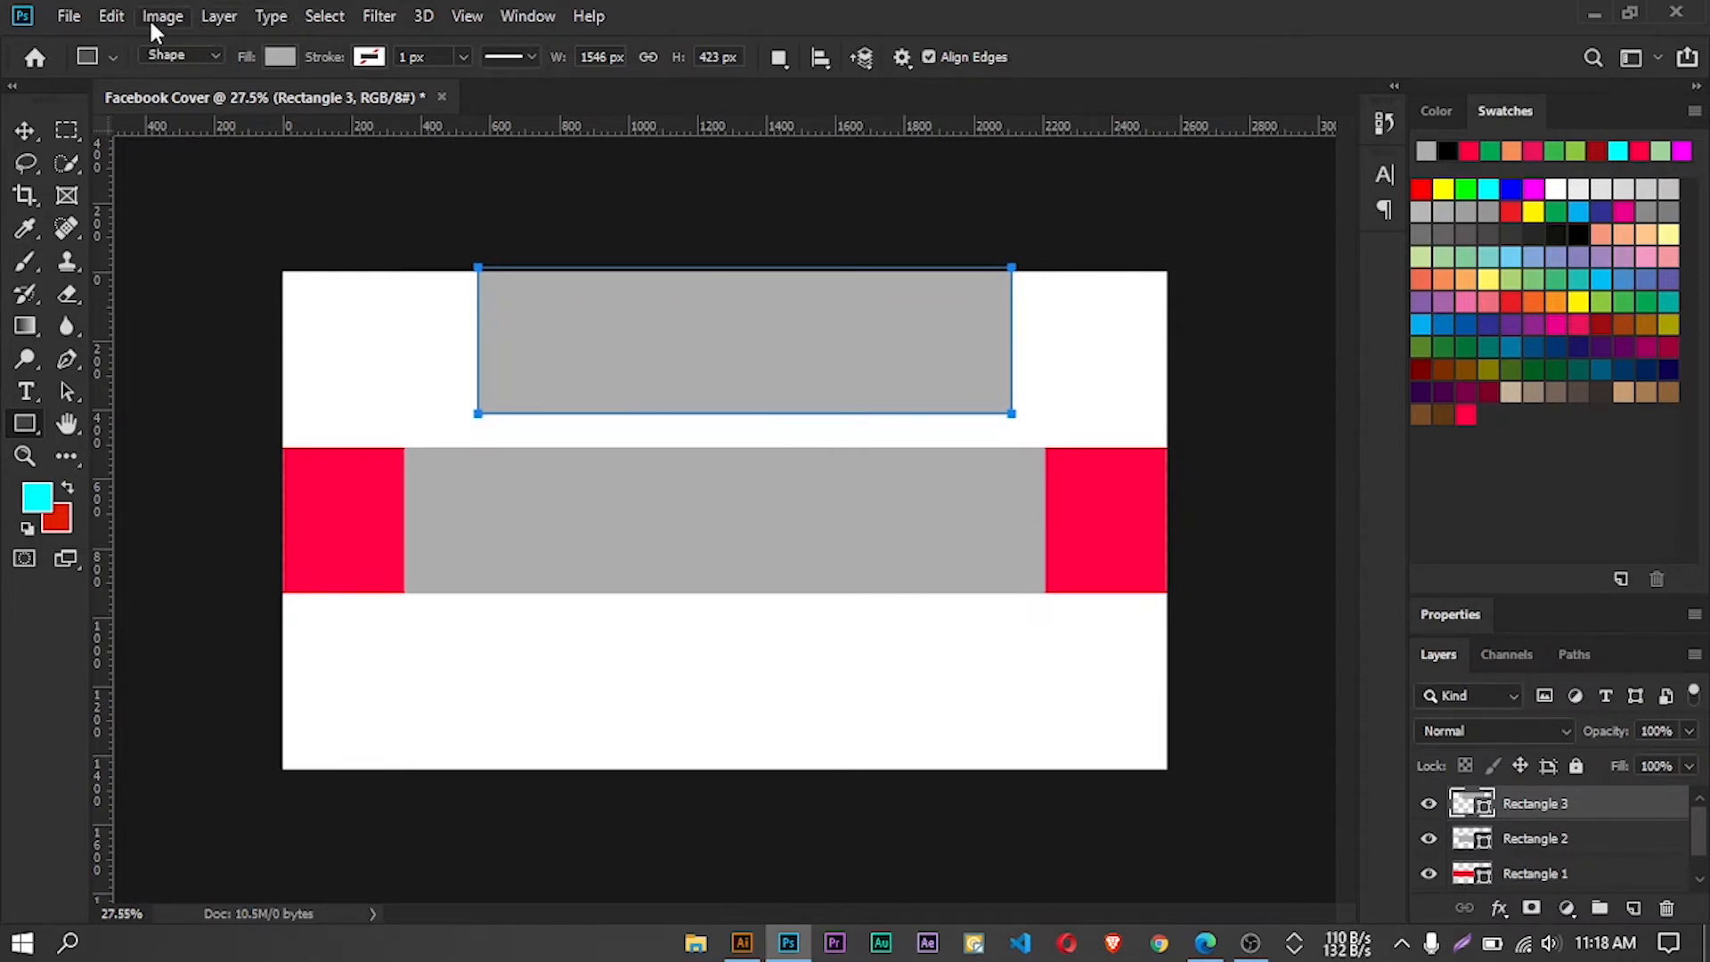
# Fill the 1546 px wide rectangle with light green and align it to the Background layer's horizontal and vertical centers
pyautogui.click(280, 57)
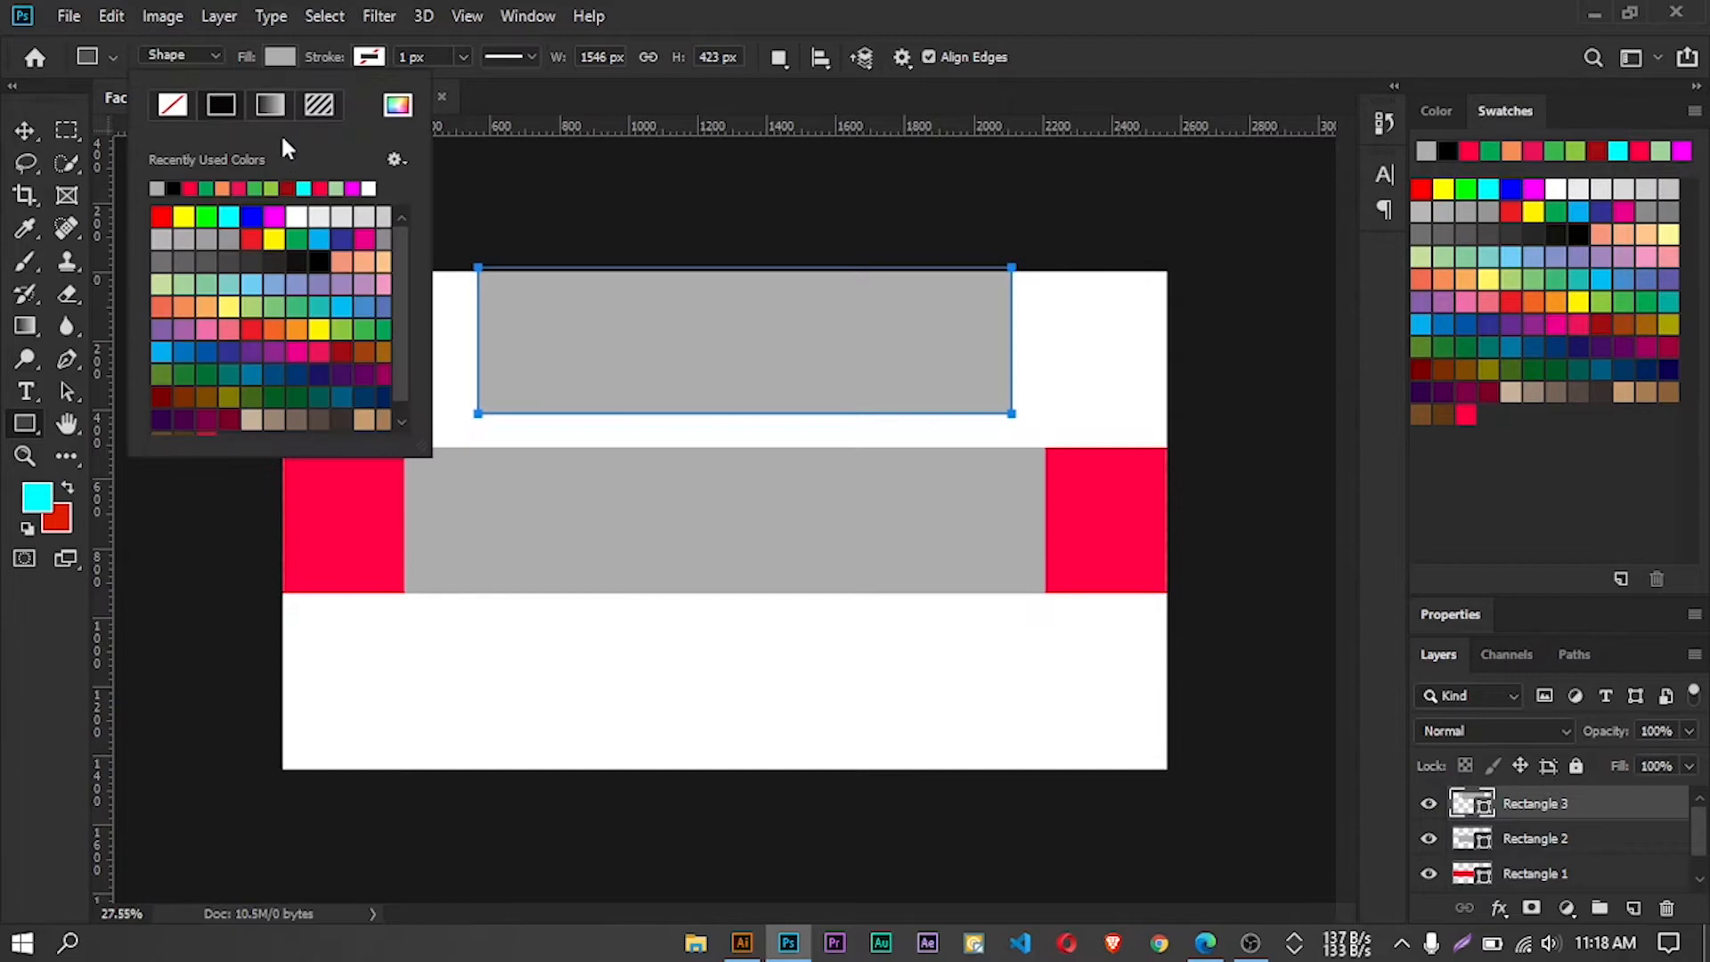
pyautogui.click(275, 308)
pyautogui.click(25, 130)
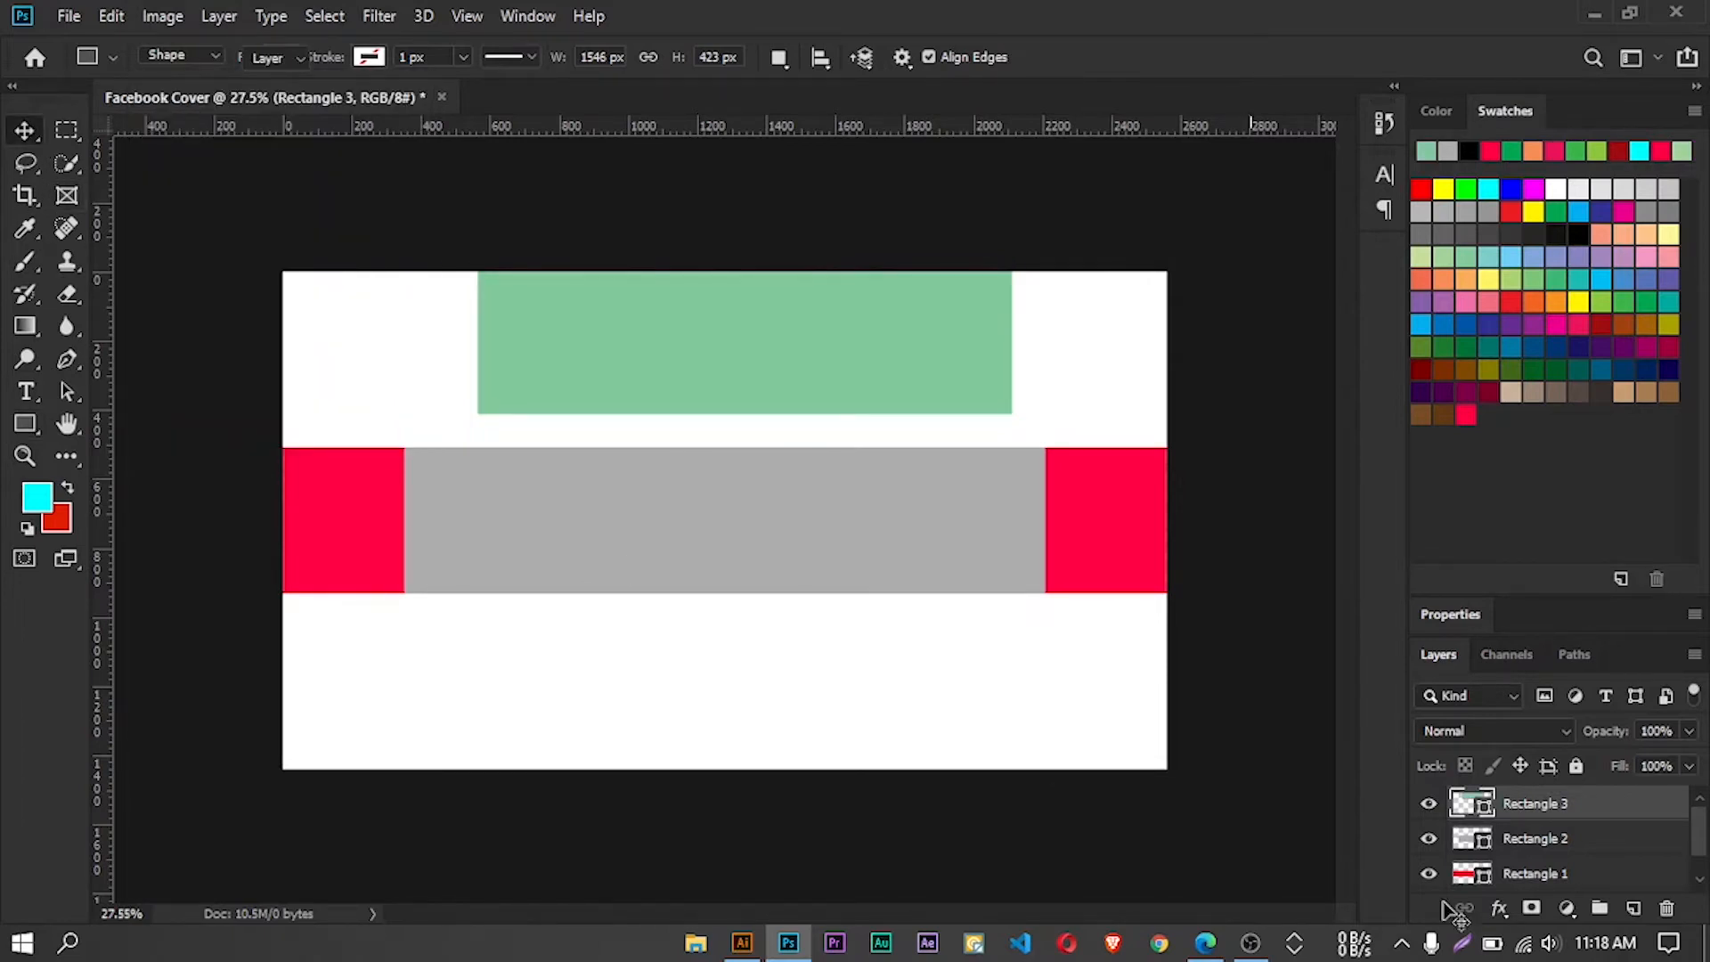
pyautogui.scroll(-1, 1583, 837)
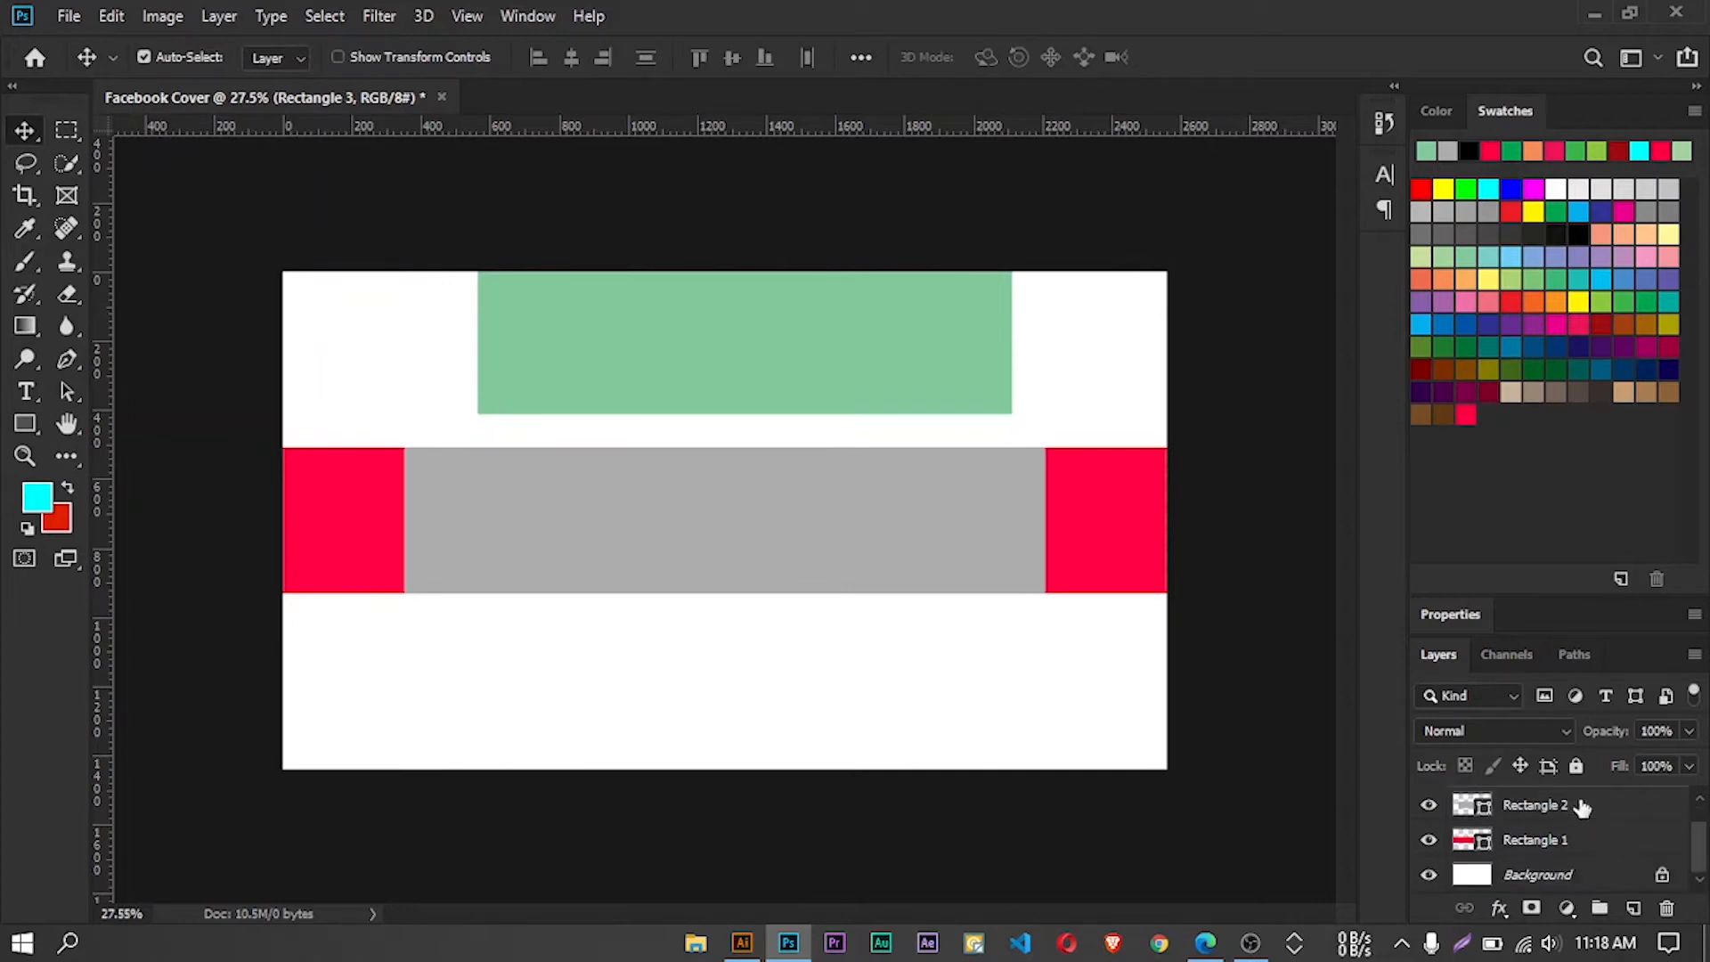
pyautogui.press('ctrl')
pyautogui.keyDown('ctrl'); pyautogui.click(1555, 879); pyautogui.keyUp('ctrl')
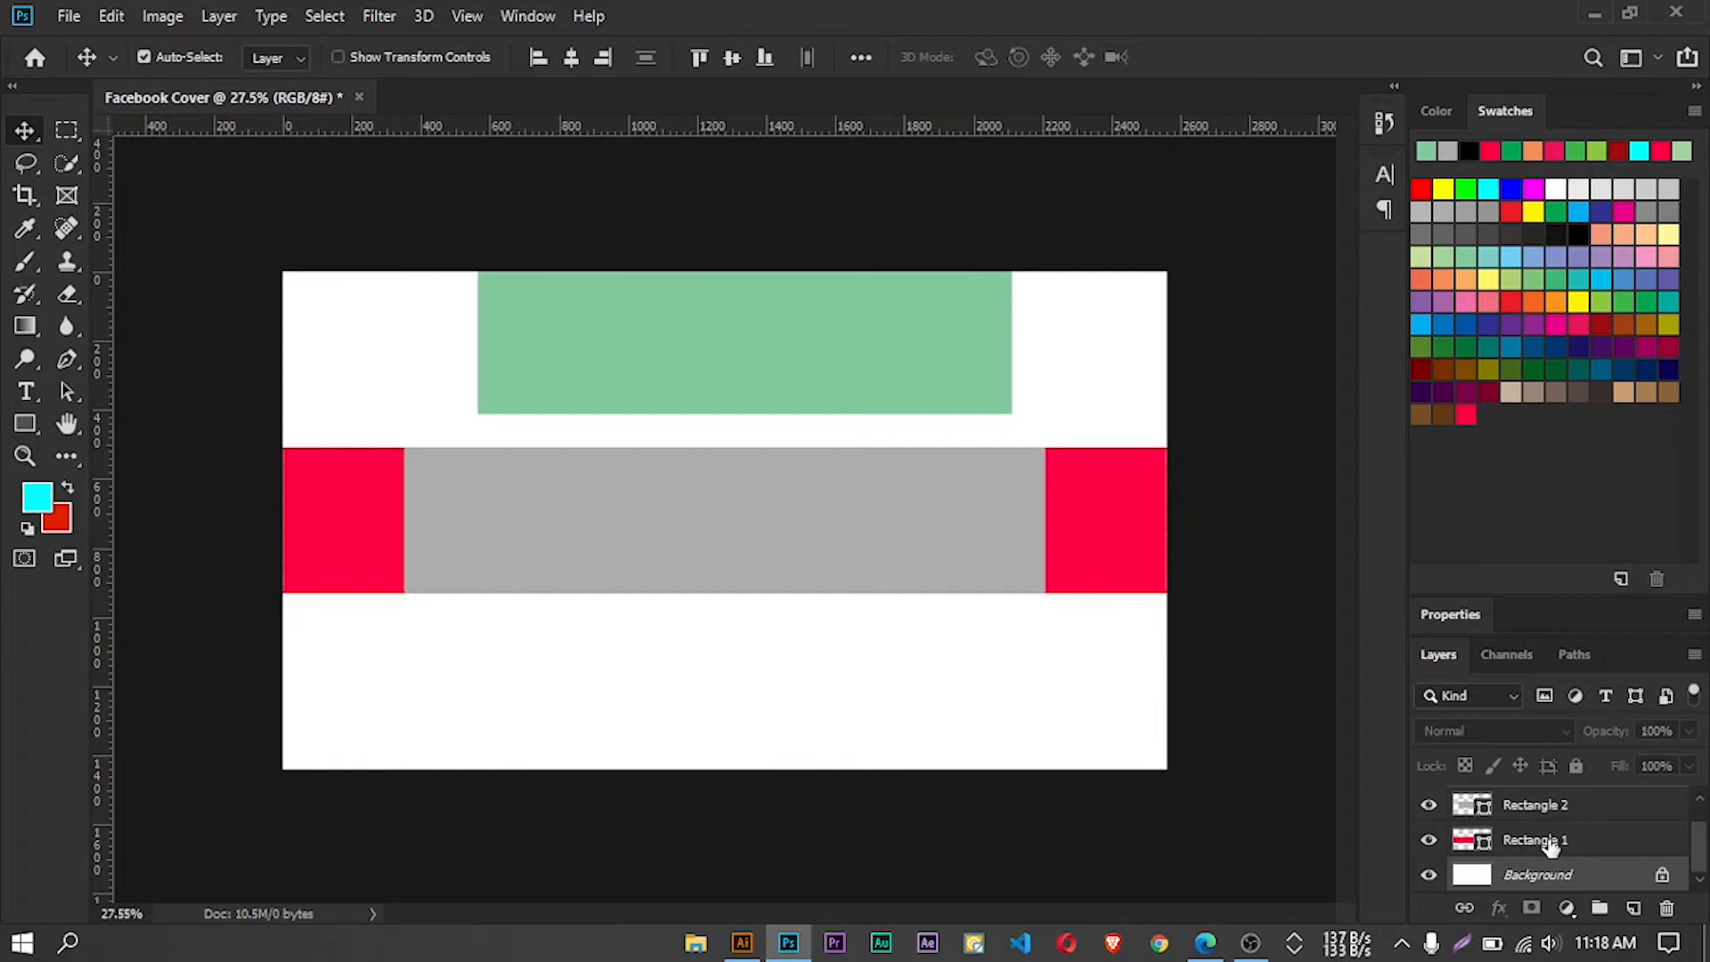
pyautogui.scroll(1, 1551, 844)
pyautogui.click(574, 57)
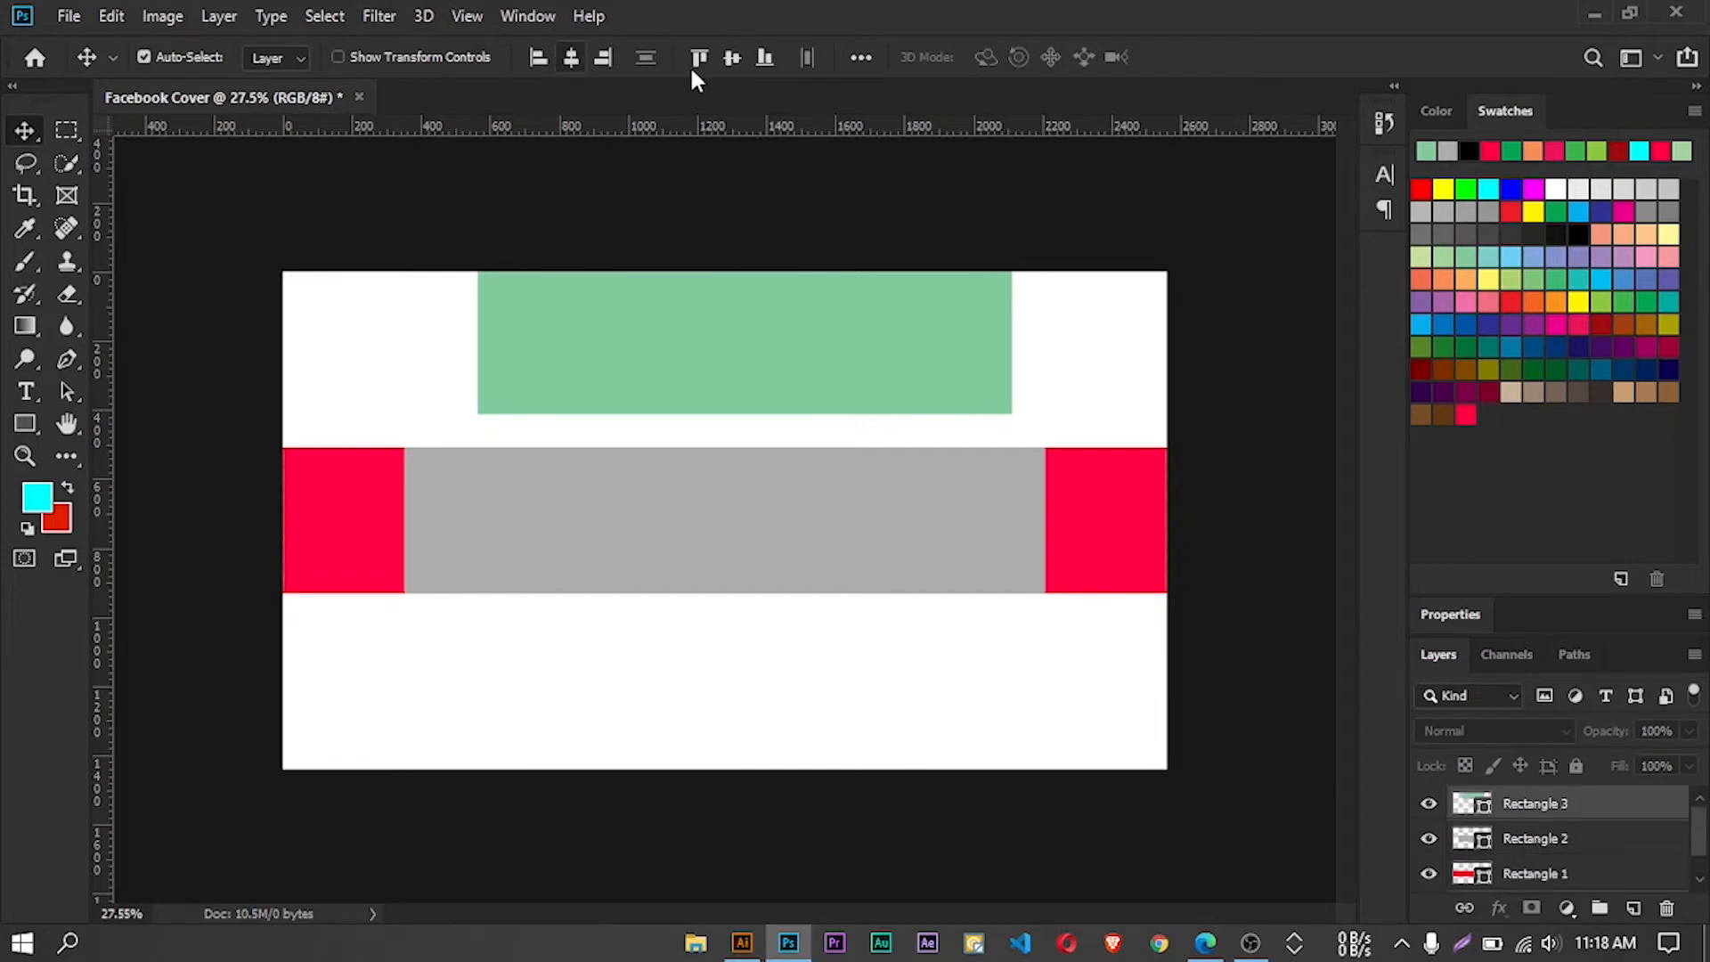
pyautogui.click(732, 57)
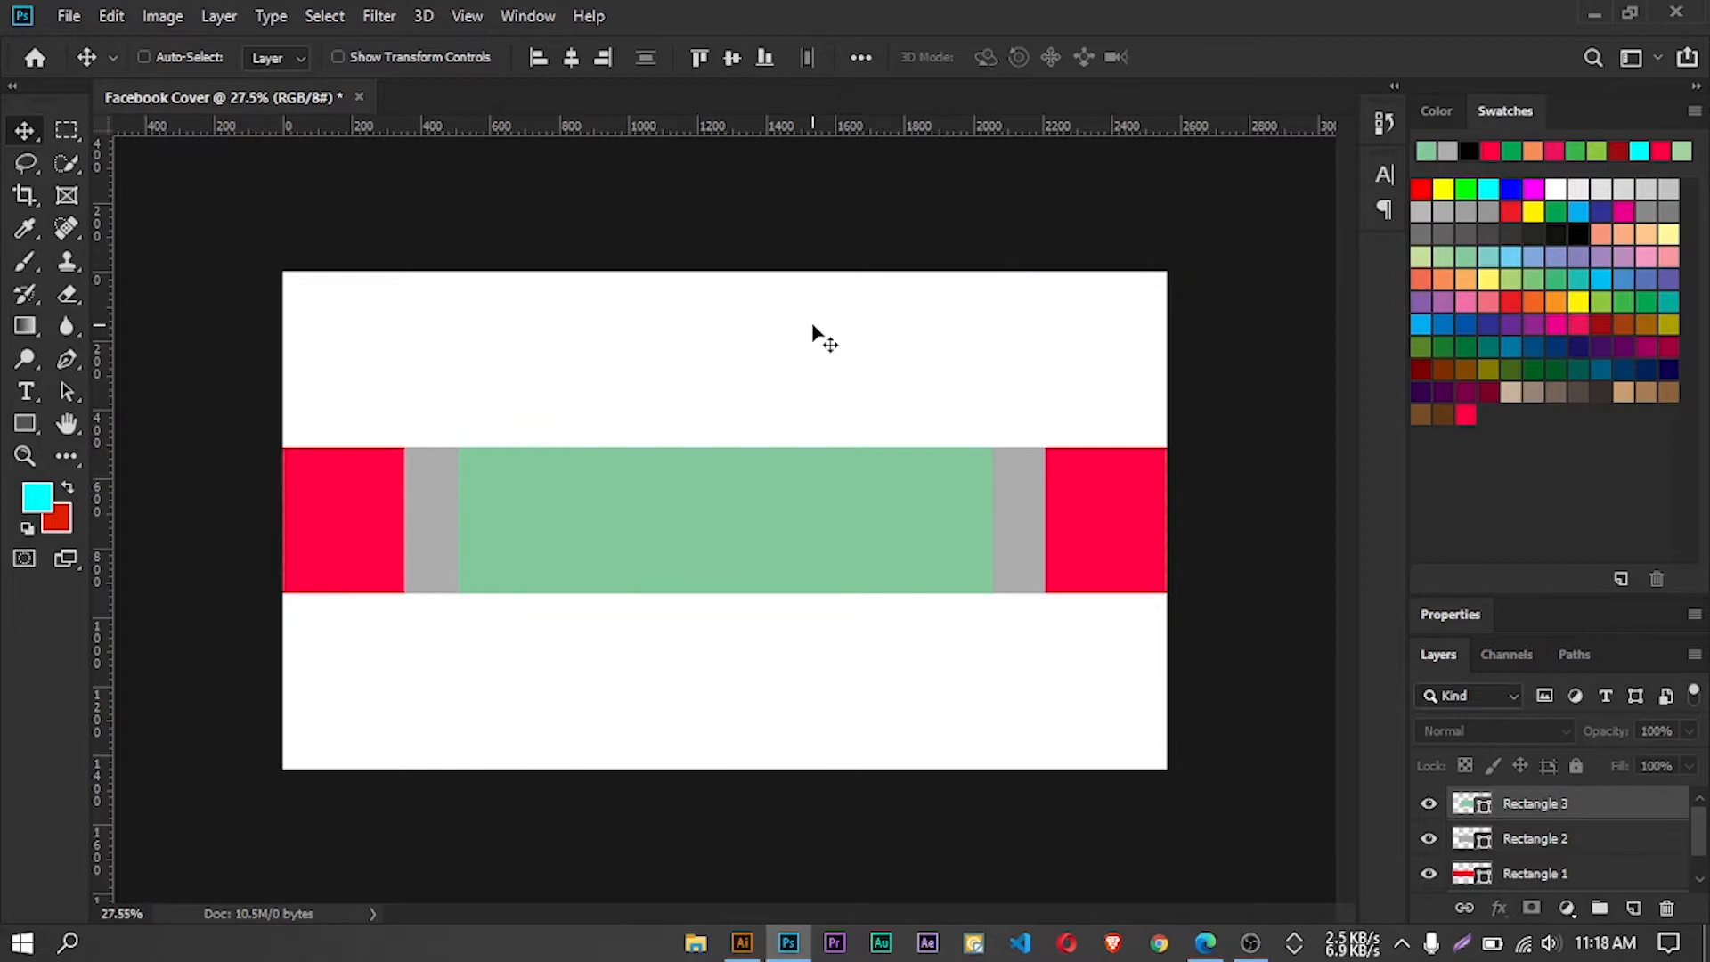
# With the rulers shown, place horizontal guides along the upper and lower edges of the centered band
pyautogui.hotkey('ctrl', 'r')
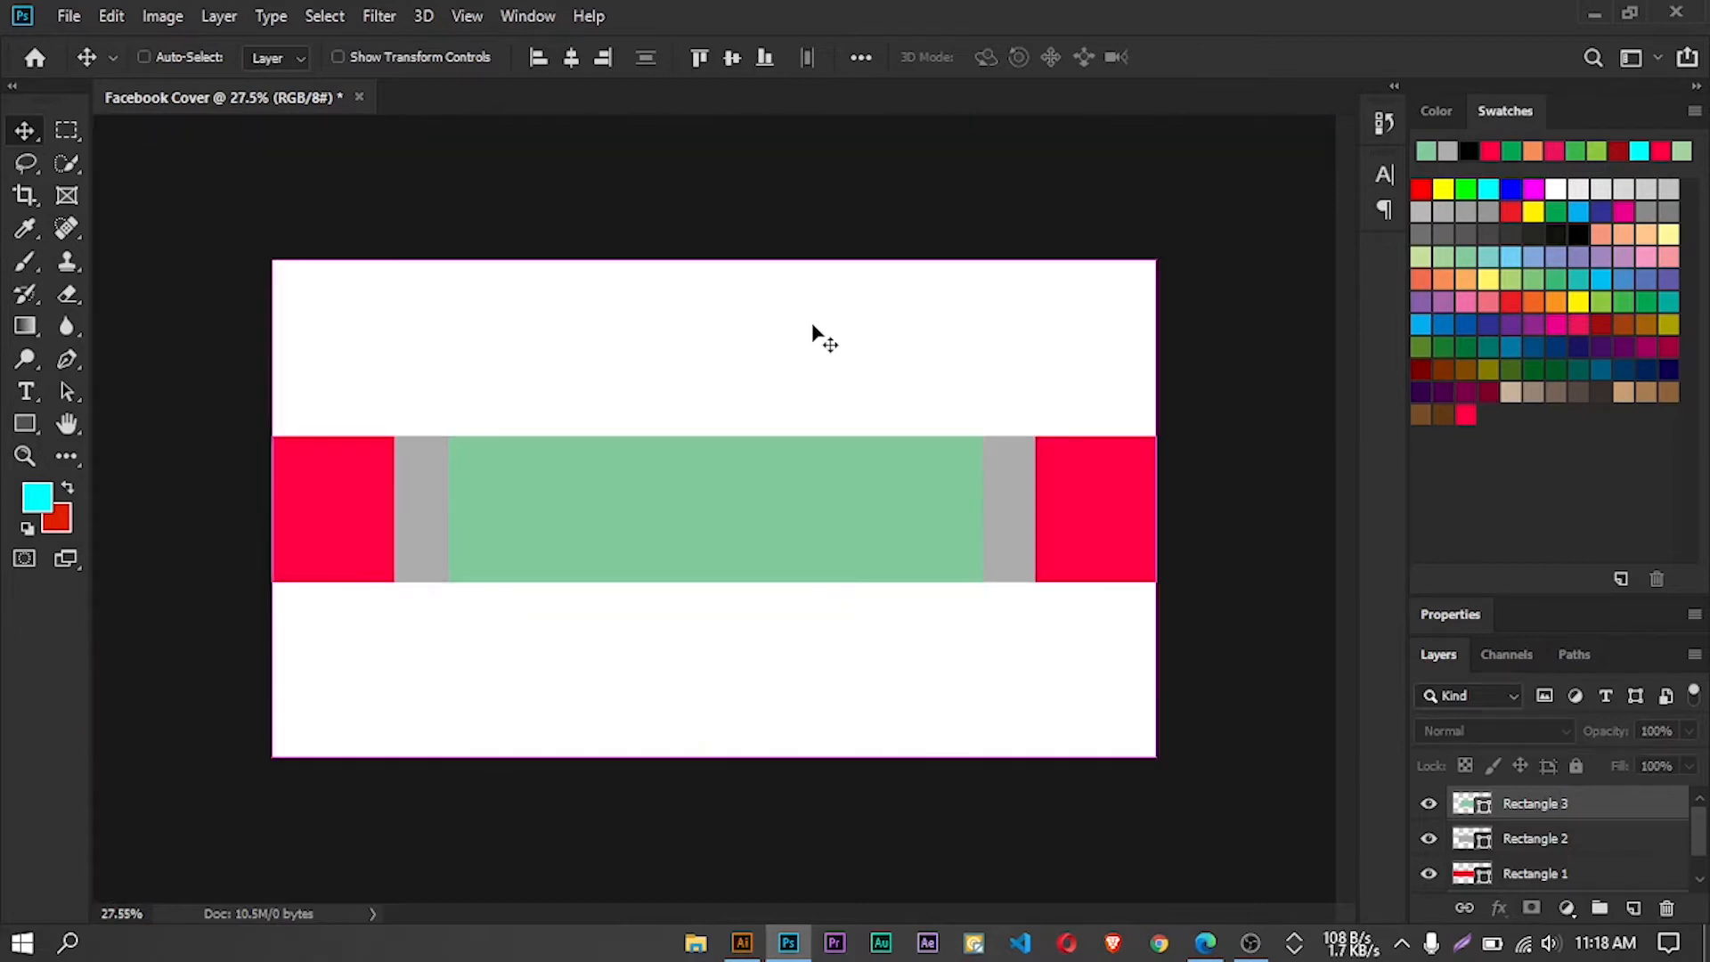
pyautogui.hotkey('ctrl', 'r')
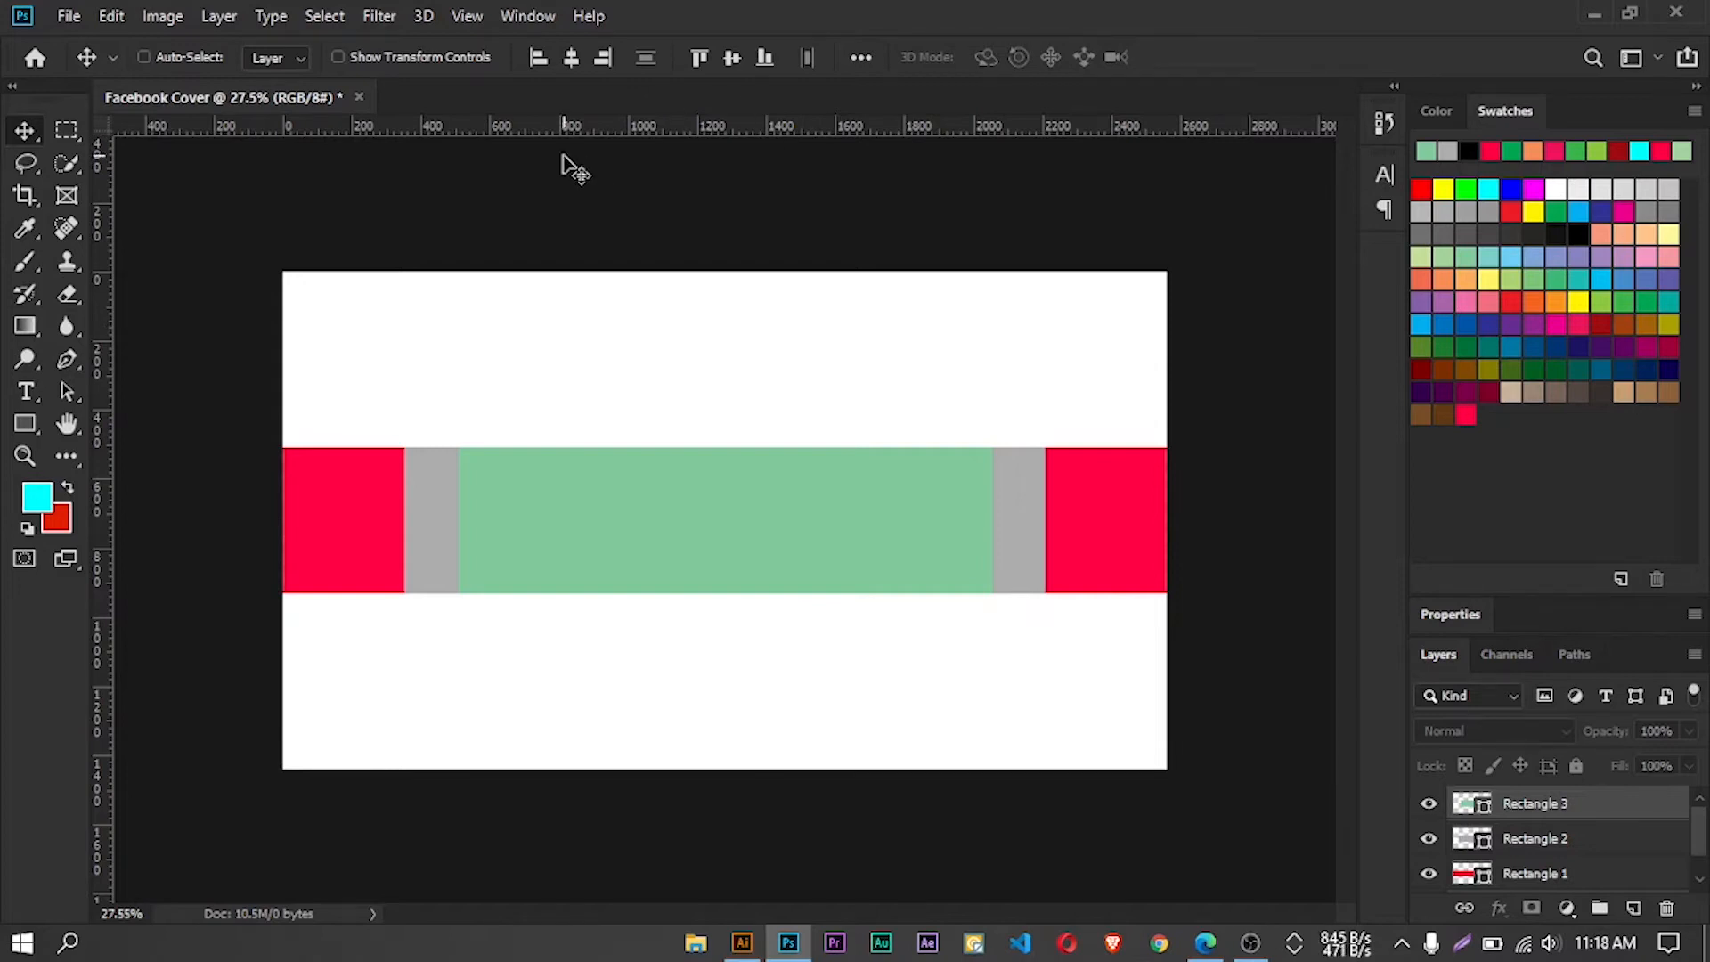
pyautogui.hotkey('ctrl', 'r')
pyautogui.hotkey('ctrl', 'r')
pyautogui.moveTo(591, 132); pyautogui.dragTo(642, 449)
pyautogui.moveTo(584, 127); pyautogui.dragTo(673, 595)
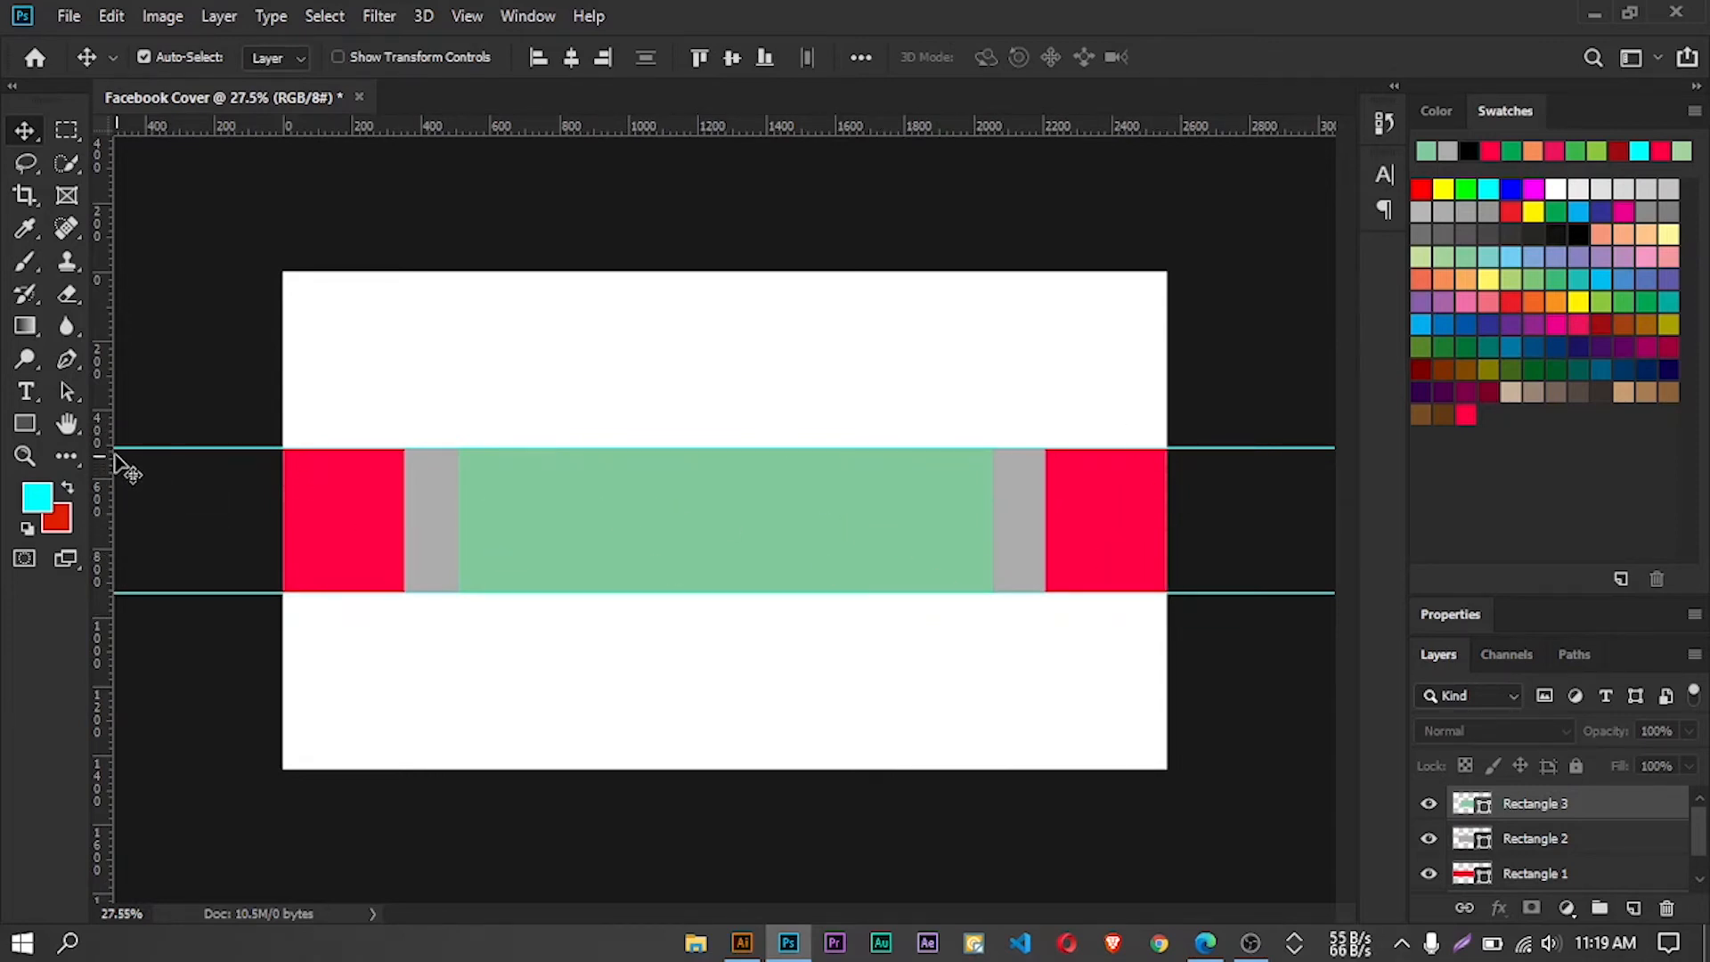
# Place vertical guides at the left and right edges of the green rectangle and of the gray rectangle
pyautogui.moveTo(110, 454); pyautogui.dragTo(457, 459)
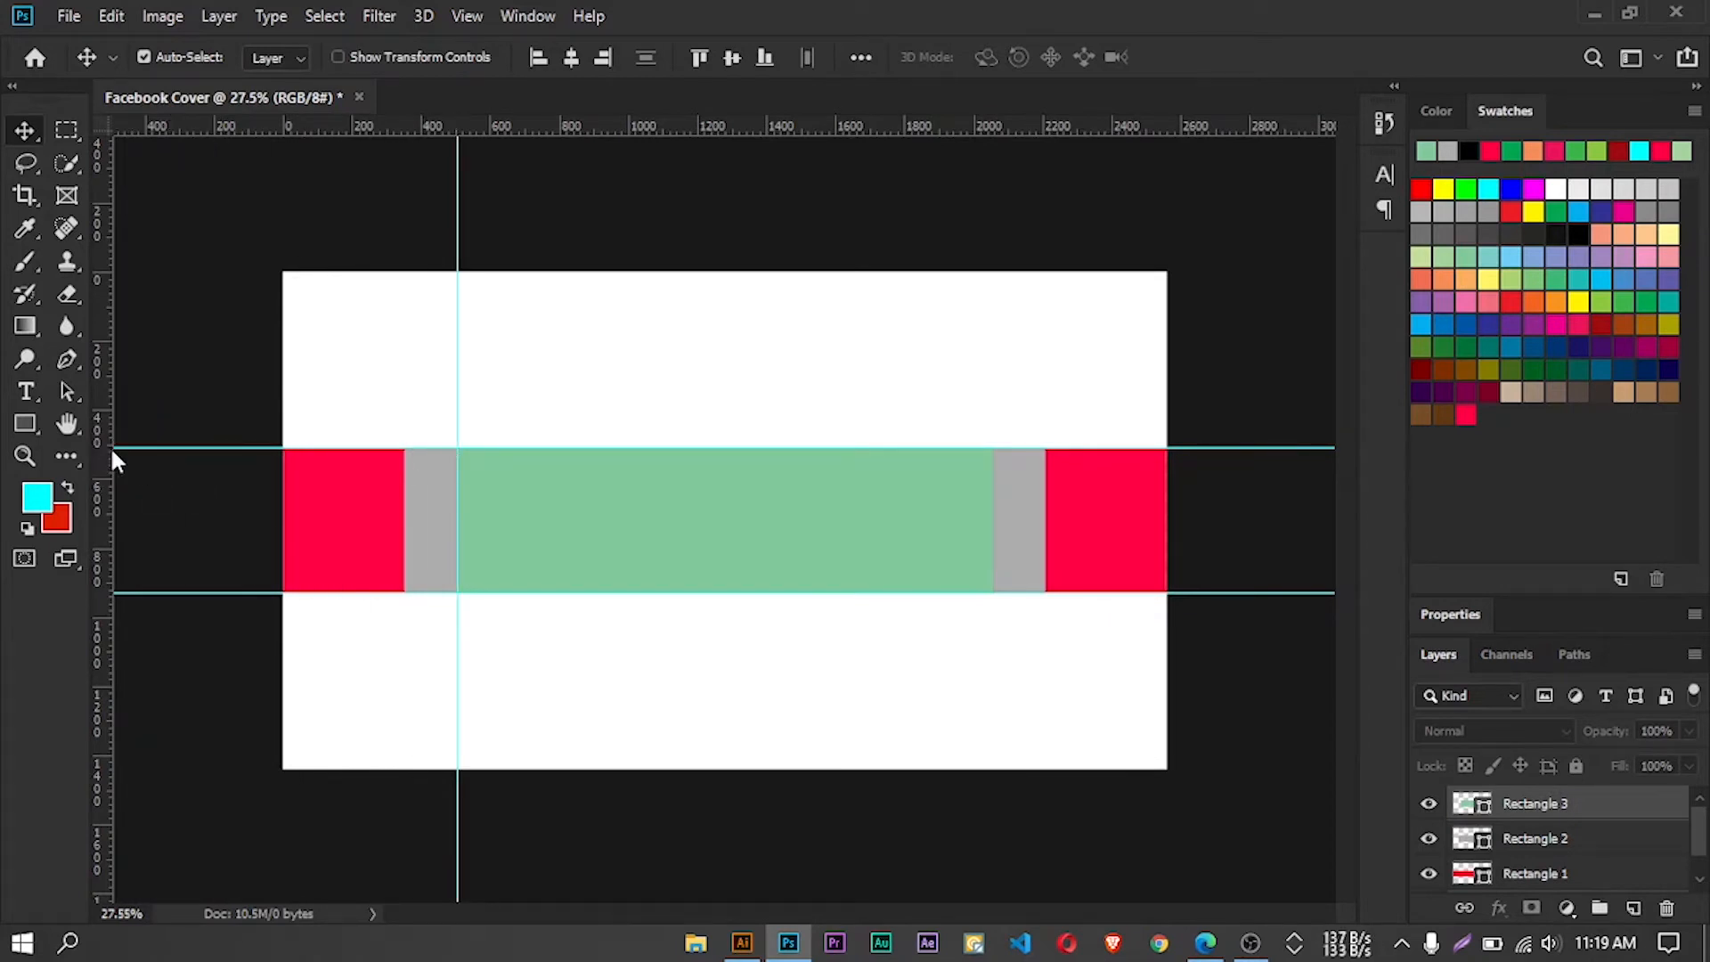
pyautogui.moveTo(107, 454); pyautogui.dragTo(991, 459)
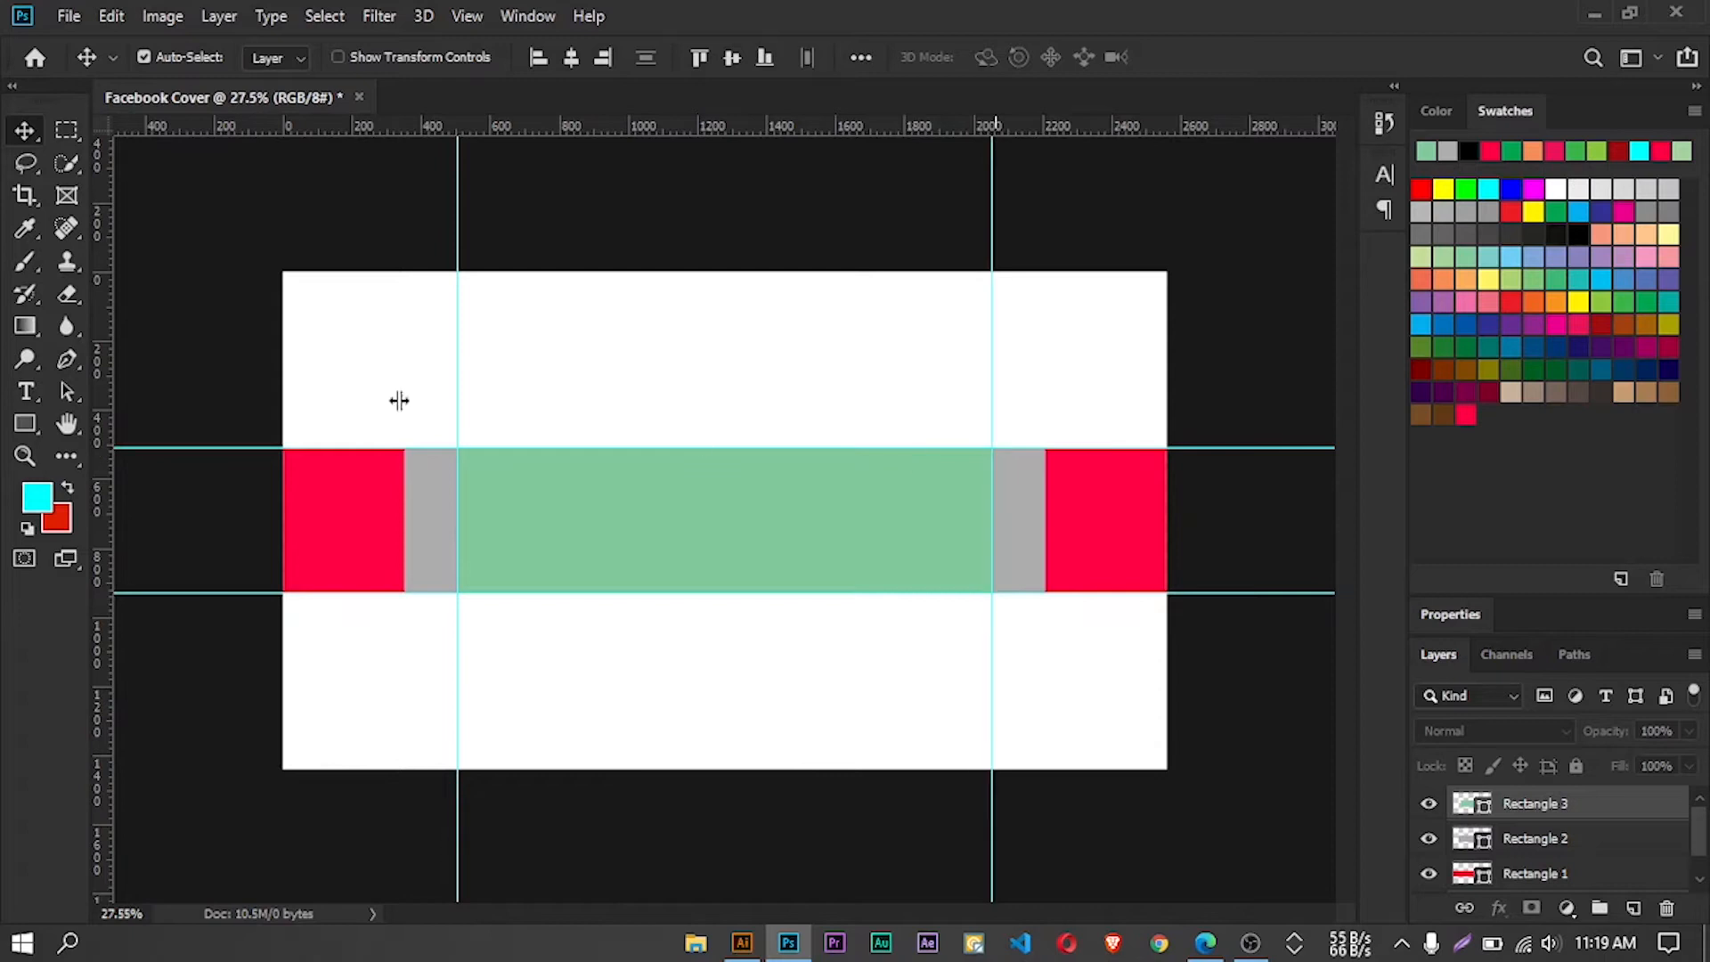
pyautogui.moveTo(102, 410); pyautogui.dragTo(403, 429)
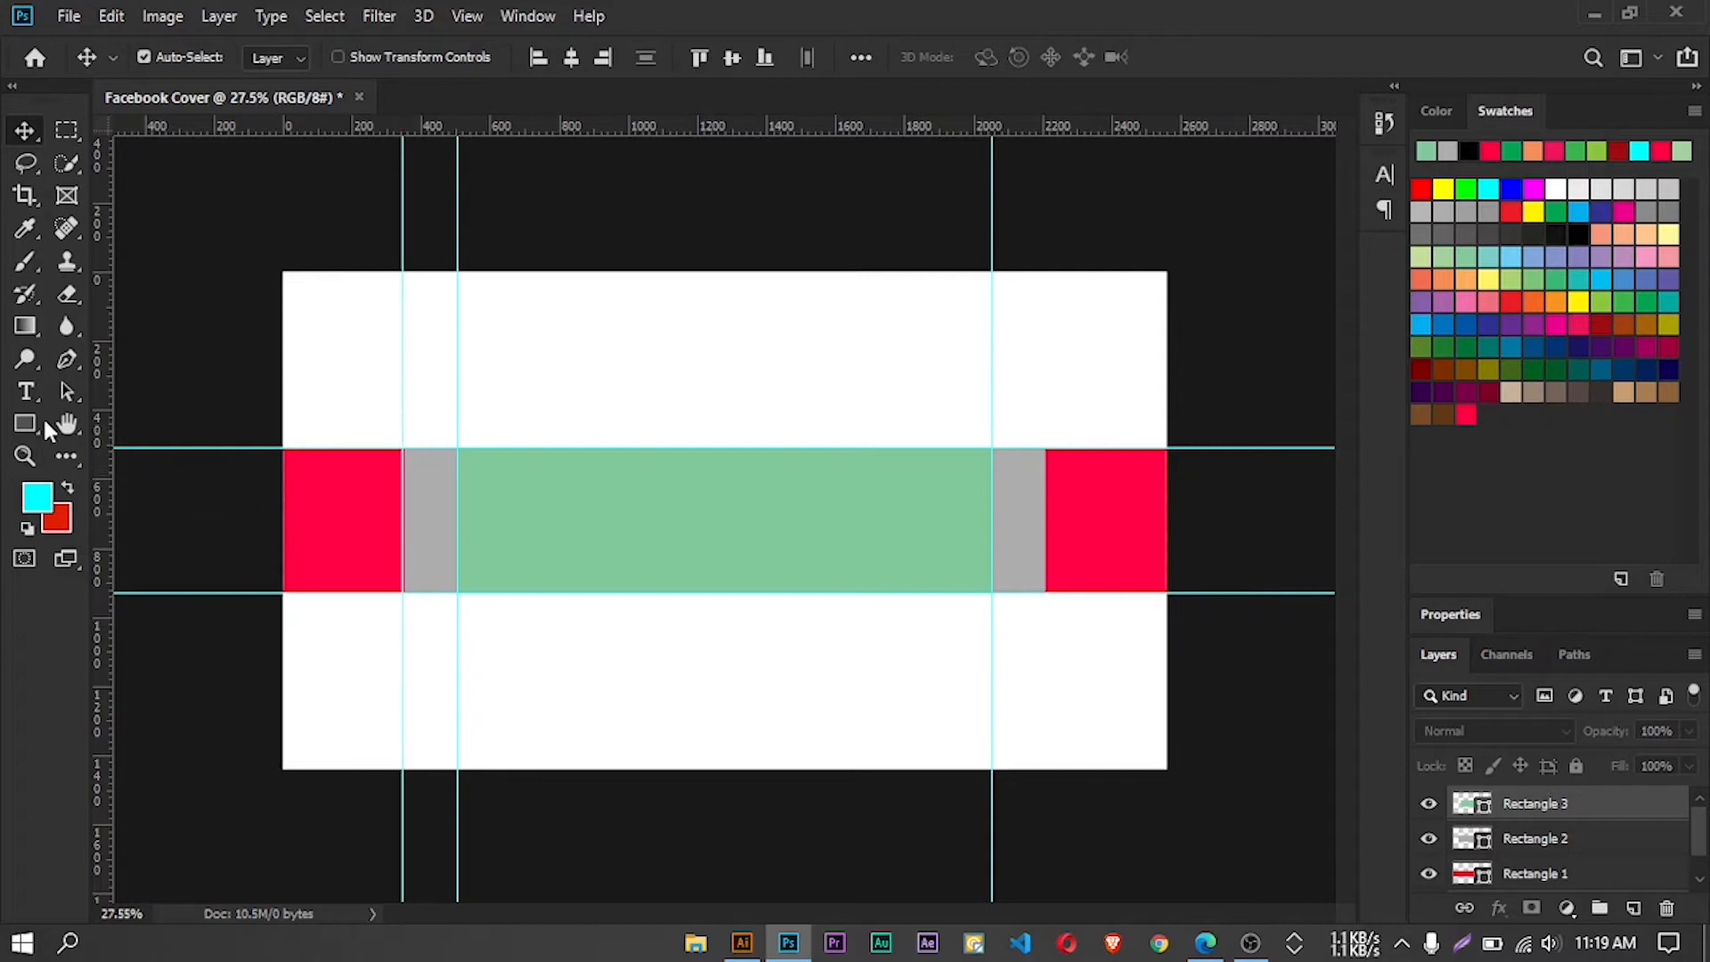
pyautogui.moveTo(100, 412); pyautogui.dragTo(1047, 476)
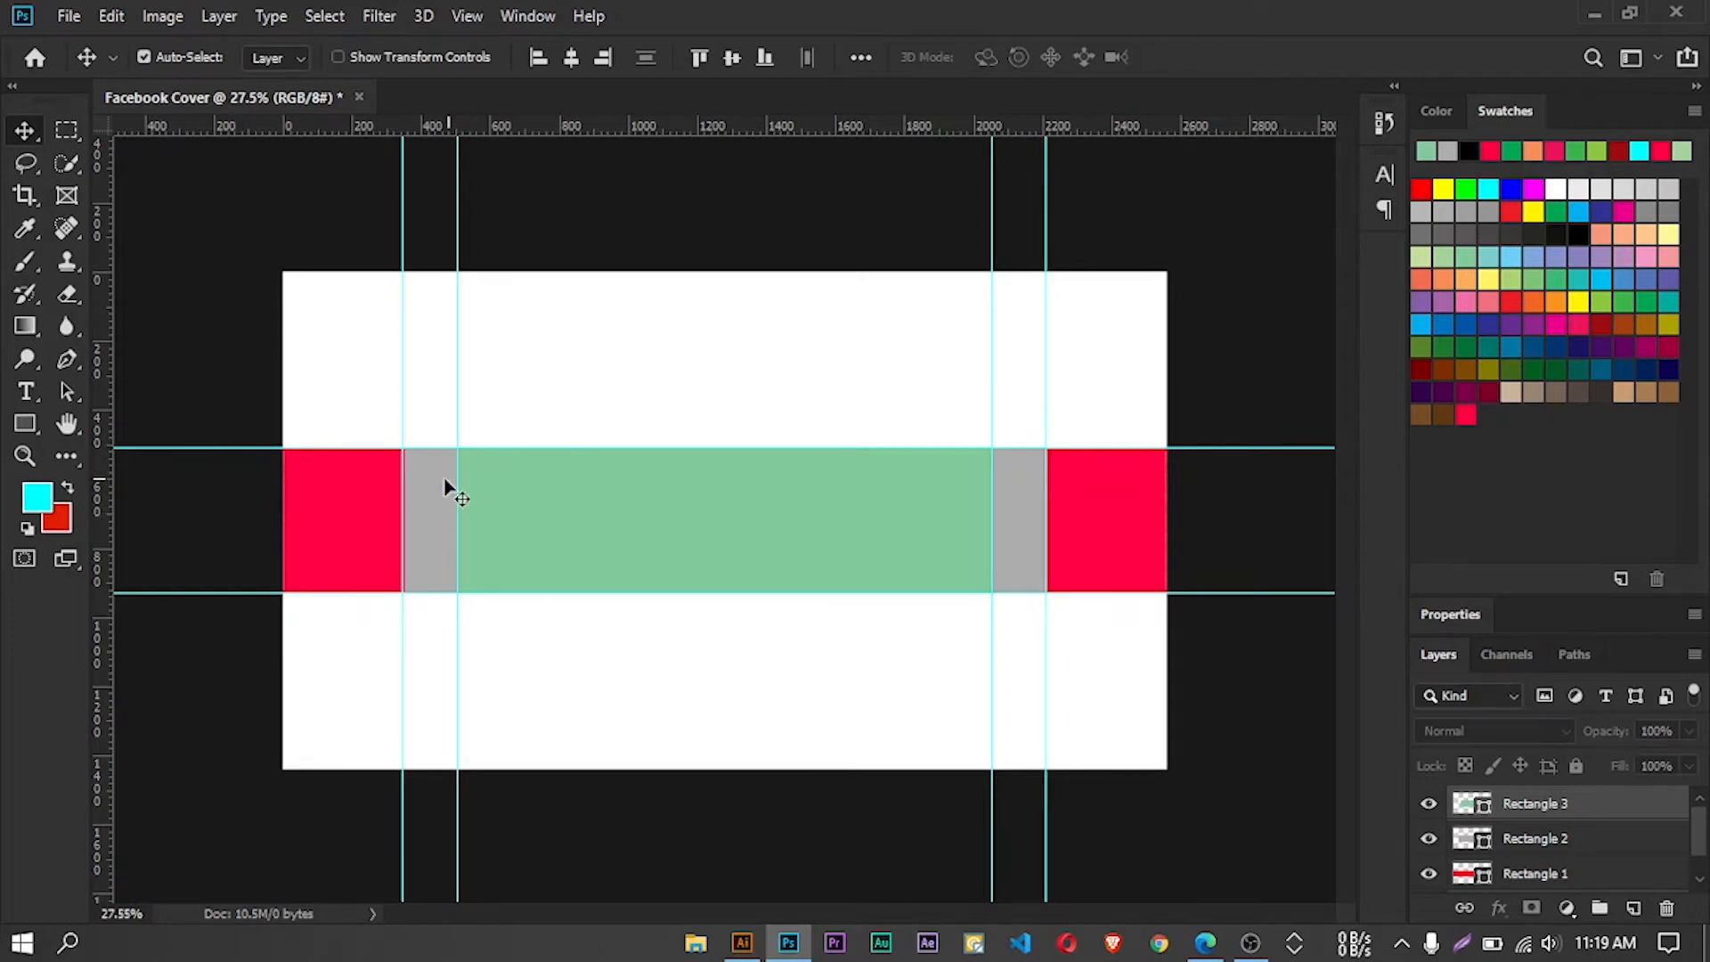
# Fine-tune the two outer vertical guides so they sit exactly on the gray rectangle's left and right edges
pyautogui.scroll(3, 314, 485)
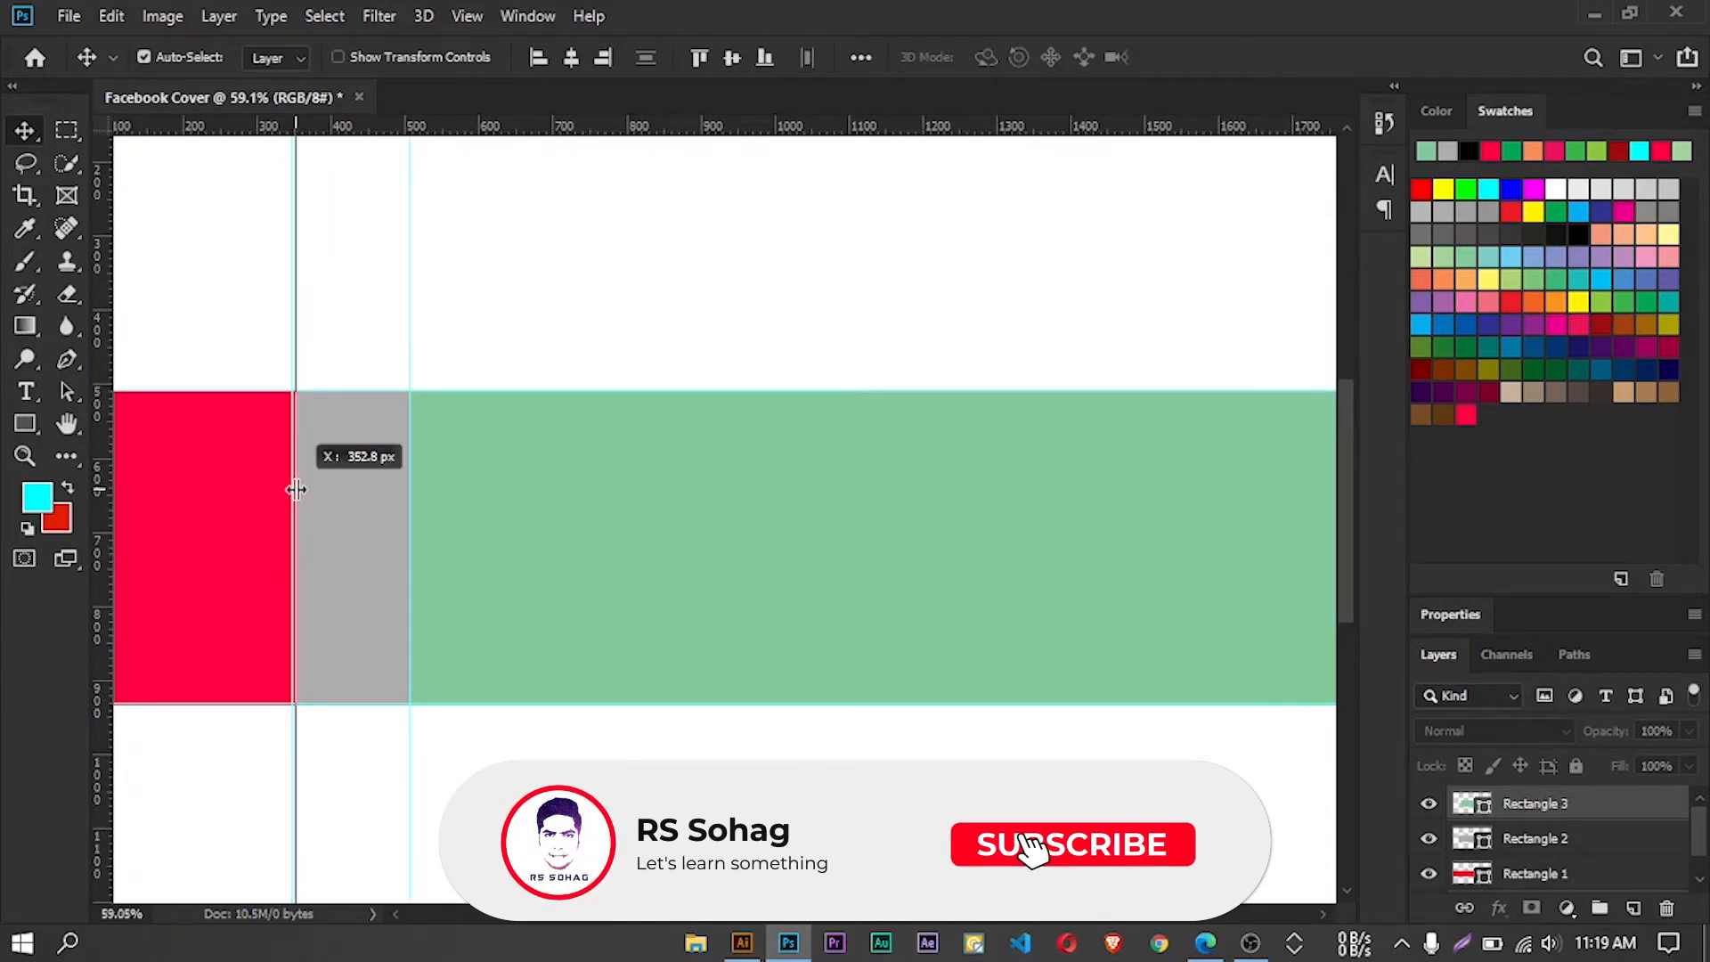
pyautogui.scroll(-2, 419, 530)
pyautogui.scroll(-2, 431, 534)
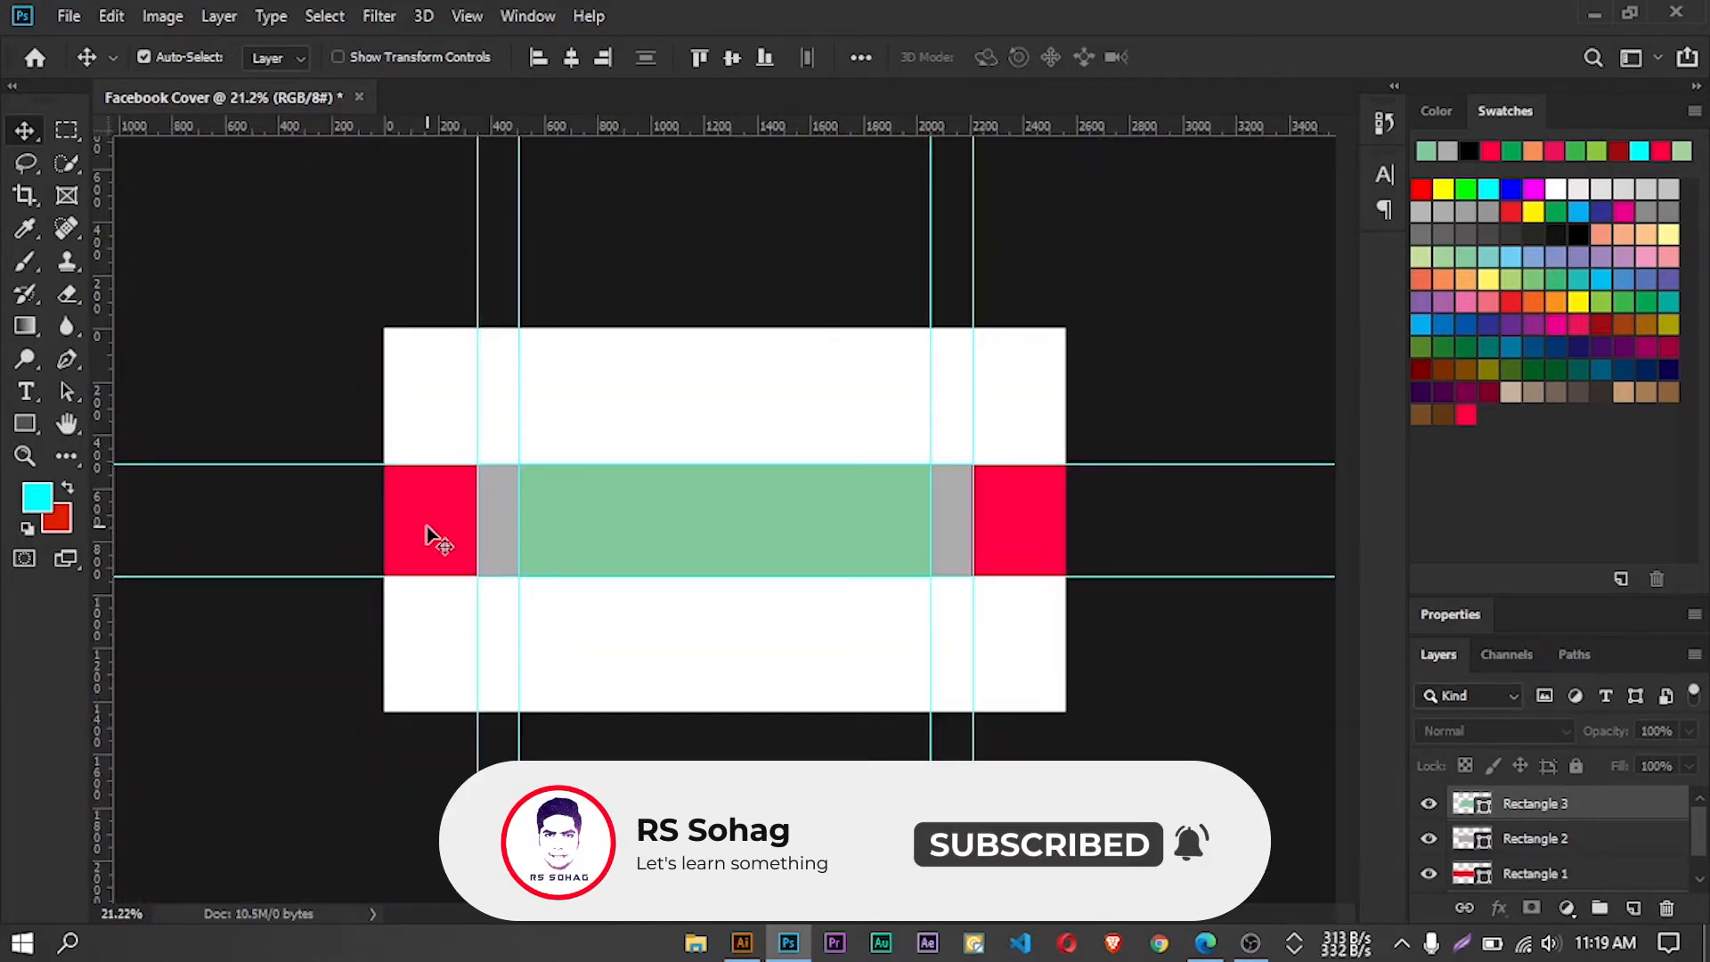
pyautogui.scroll(3, 1033, 460)
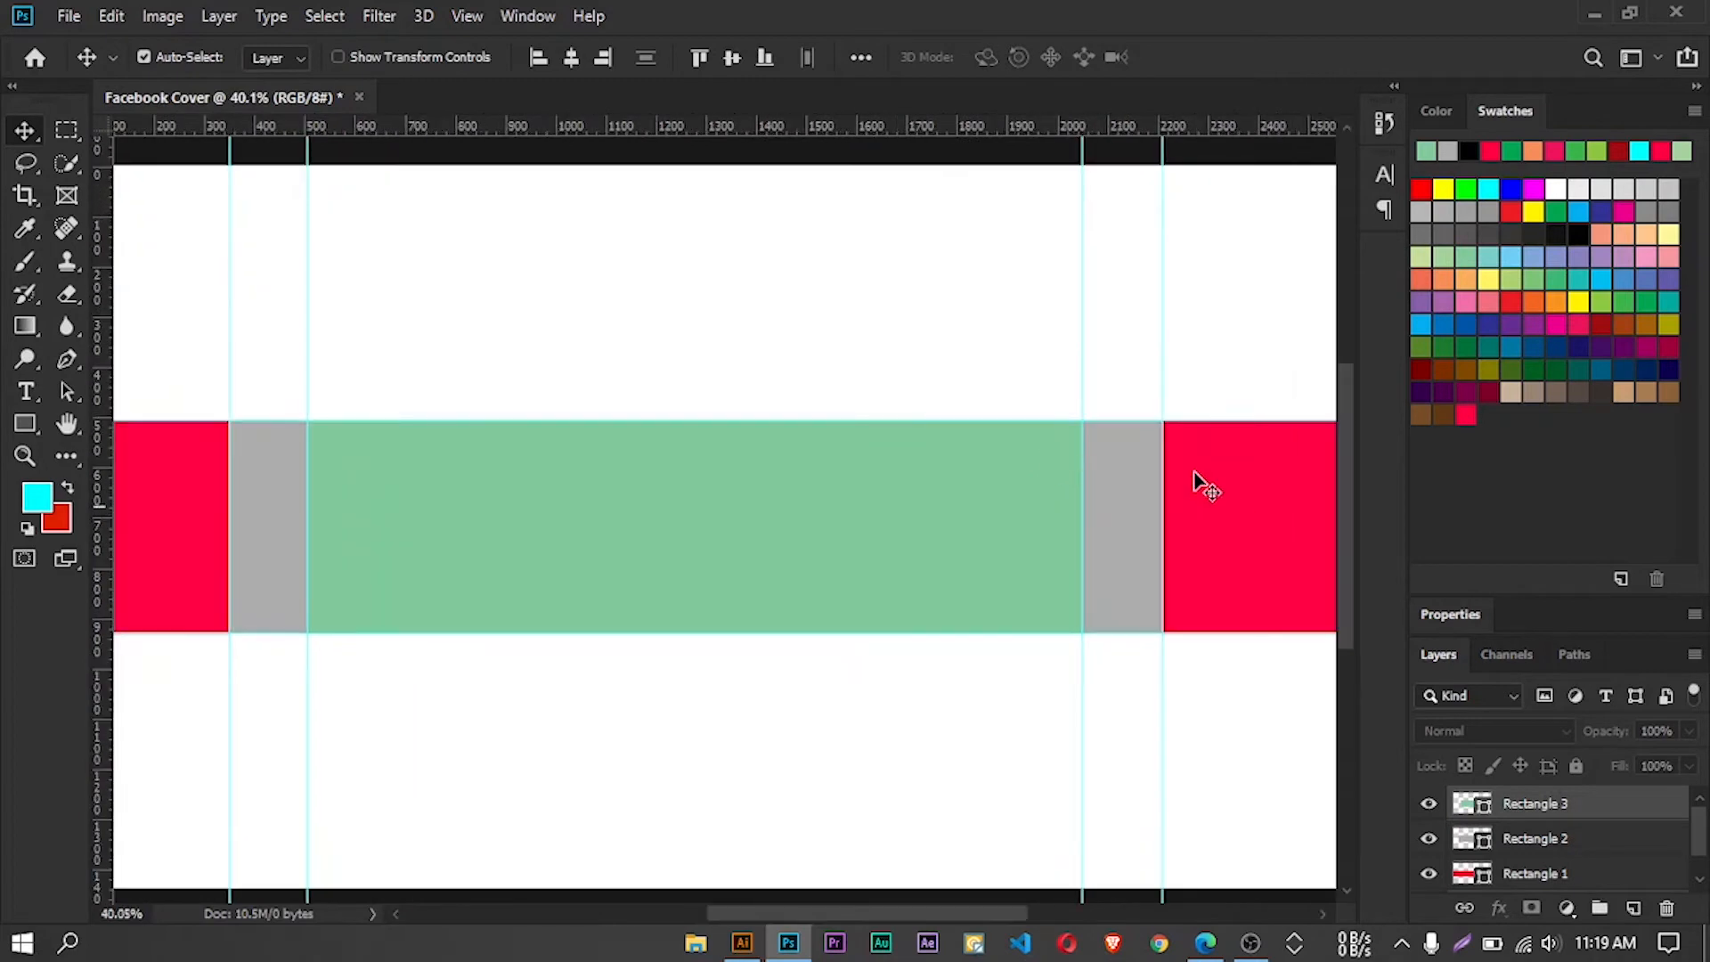
pyautogui.scroll(3, 1172, 456)
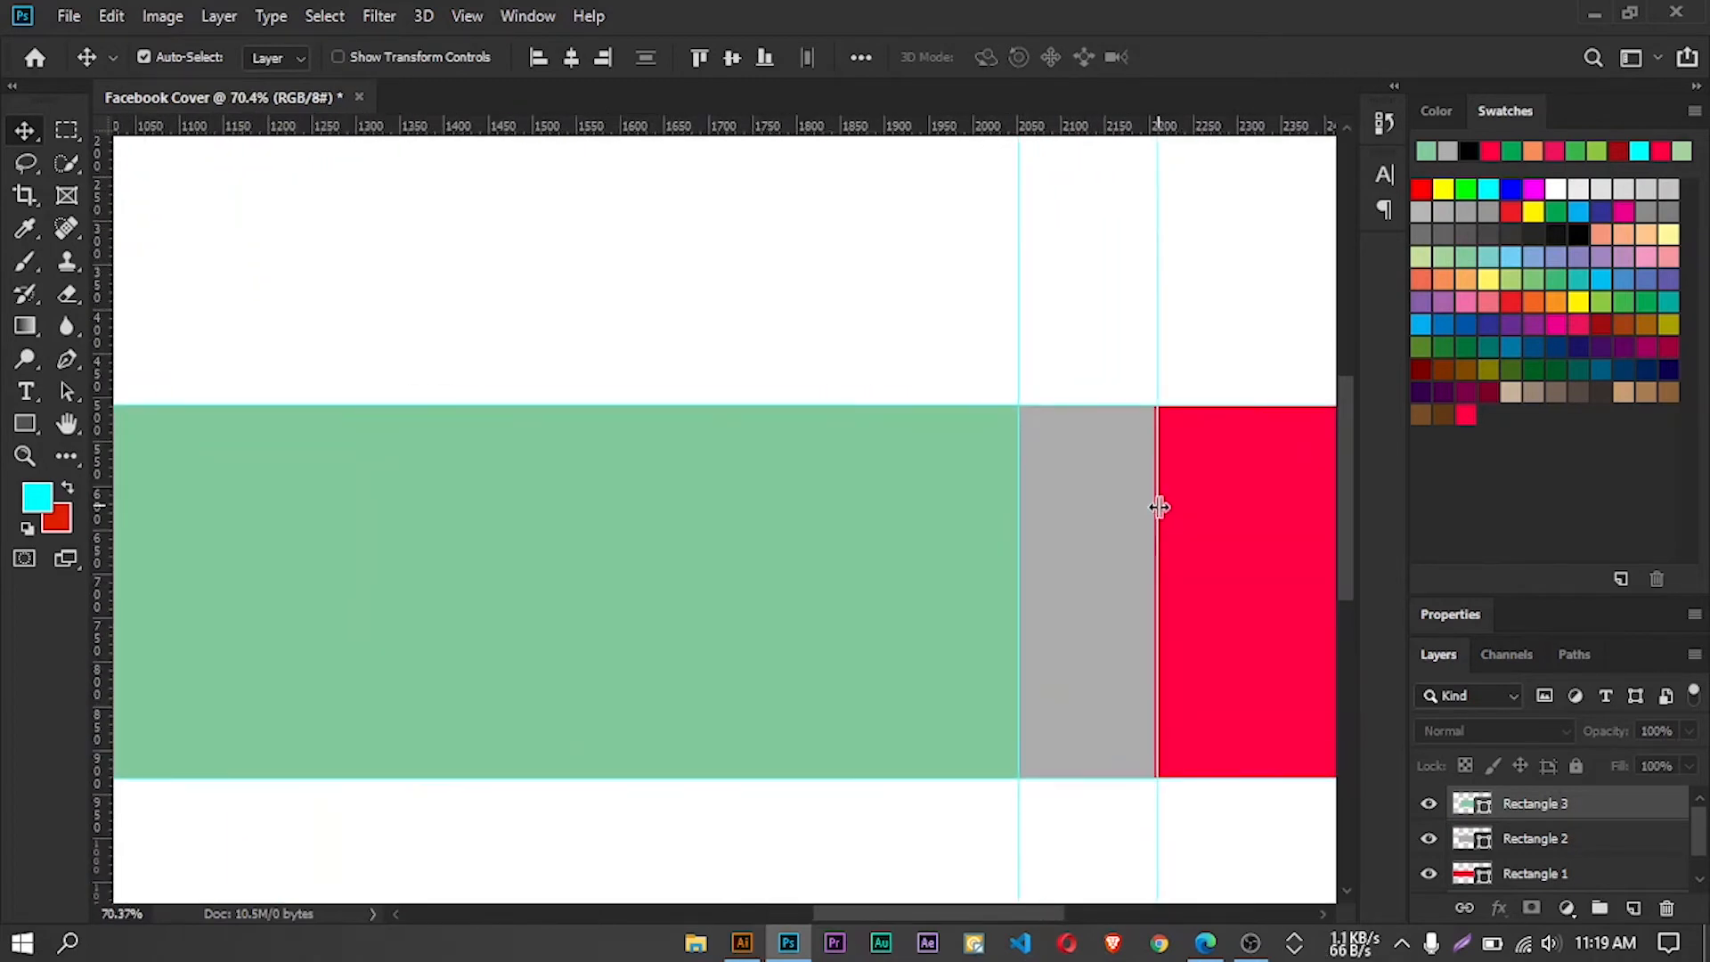
pyautogui.moveTo(1156, 509); pyautogui.dragTo(1151, 508)
pyautogui.scroll(-3, 1054, 466)
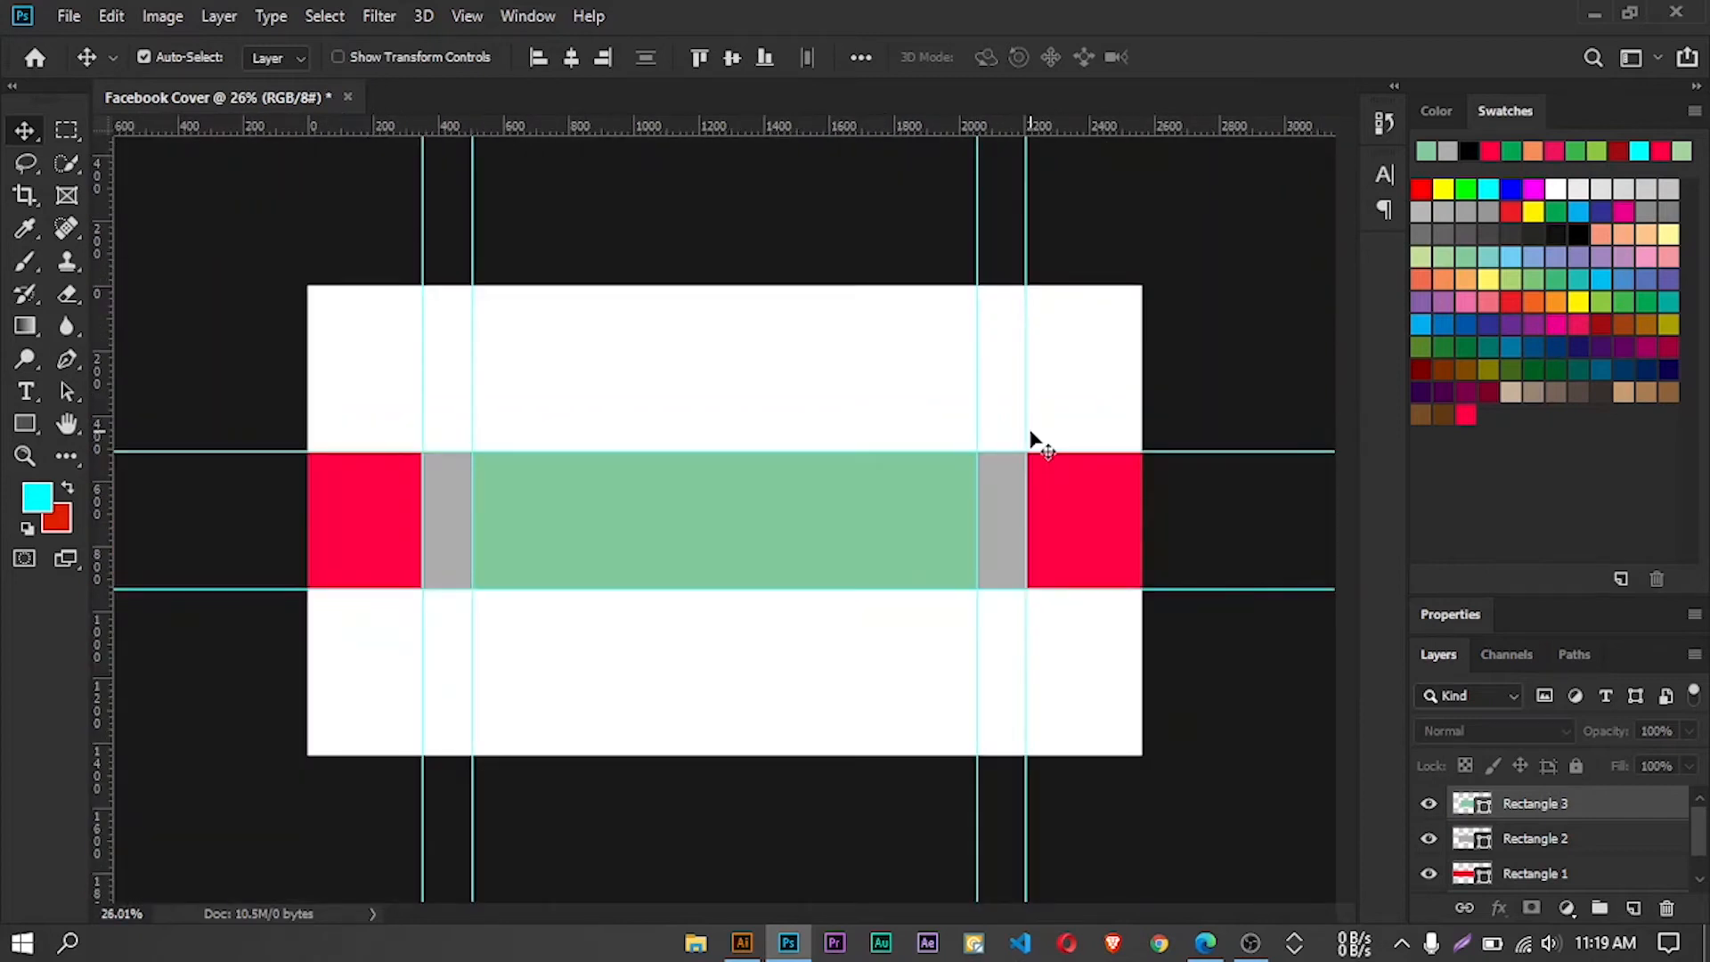
pyautogui.scroll(-1, 977, 392)
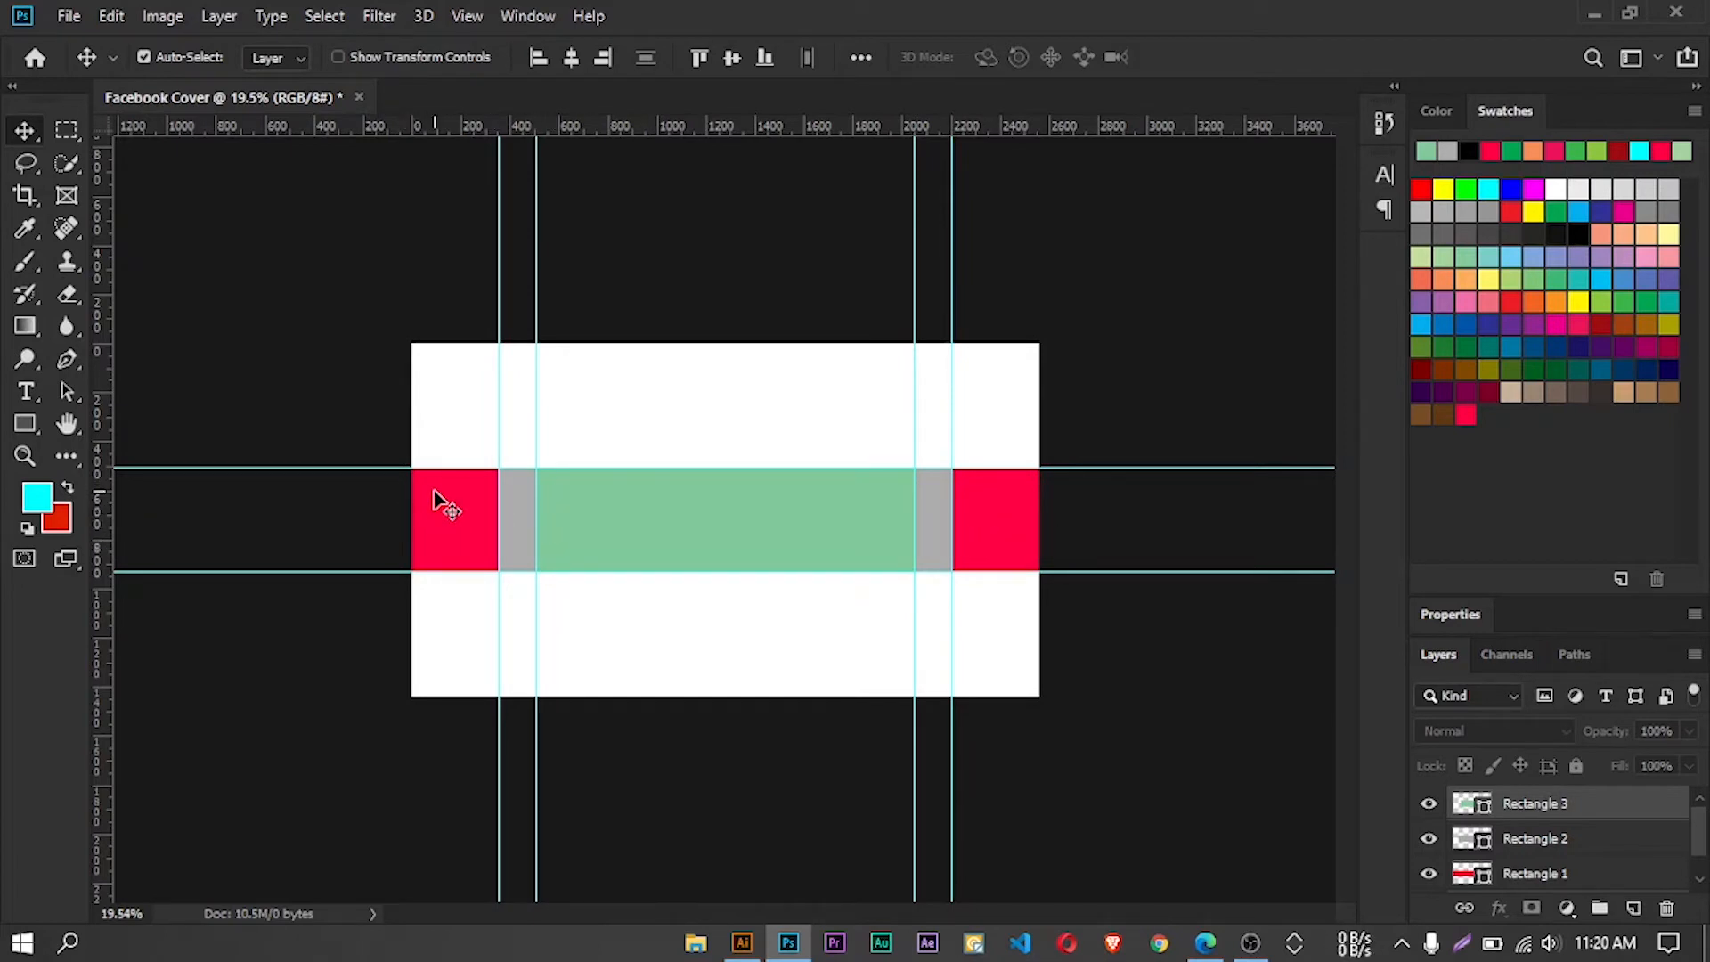
# Switch to the Edge browser to view the open page and return to Photoshop
pyautogui.click(1205, 943)
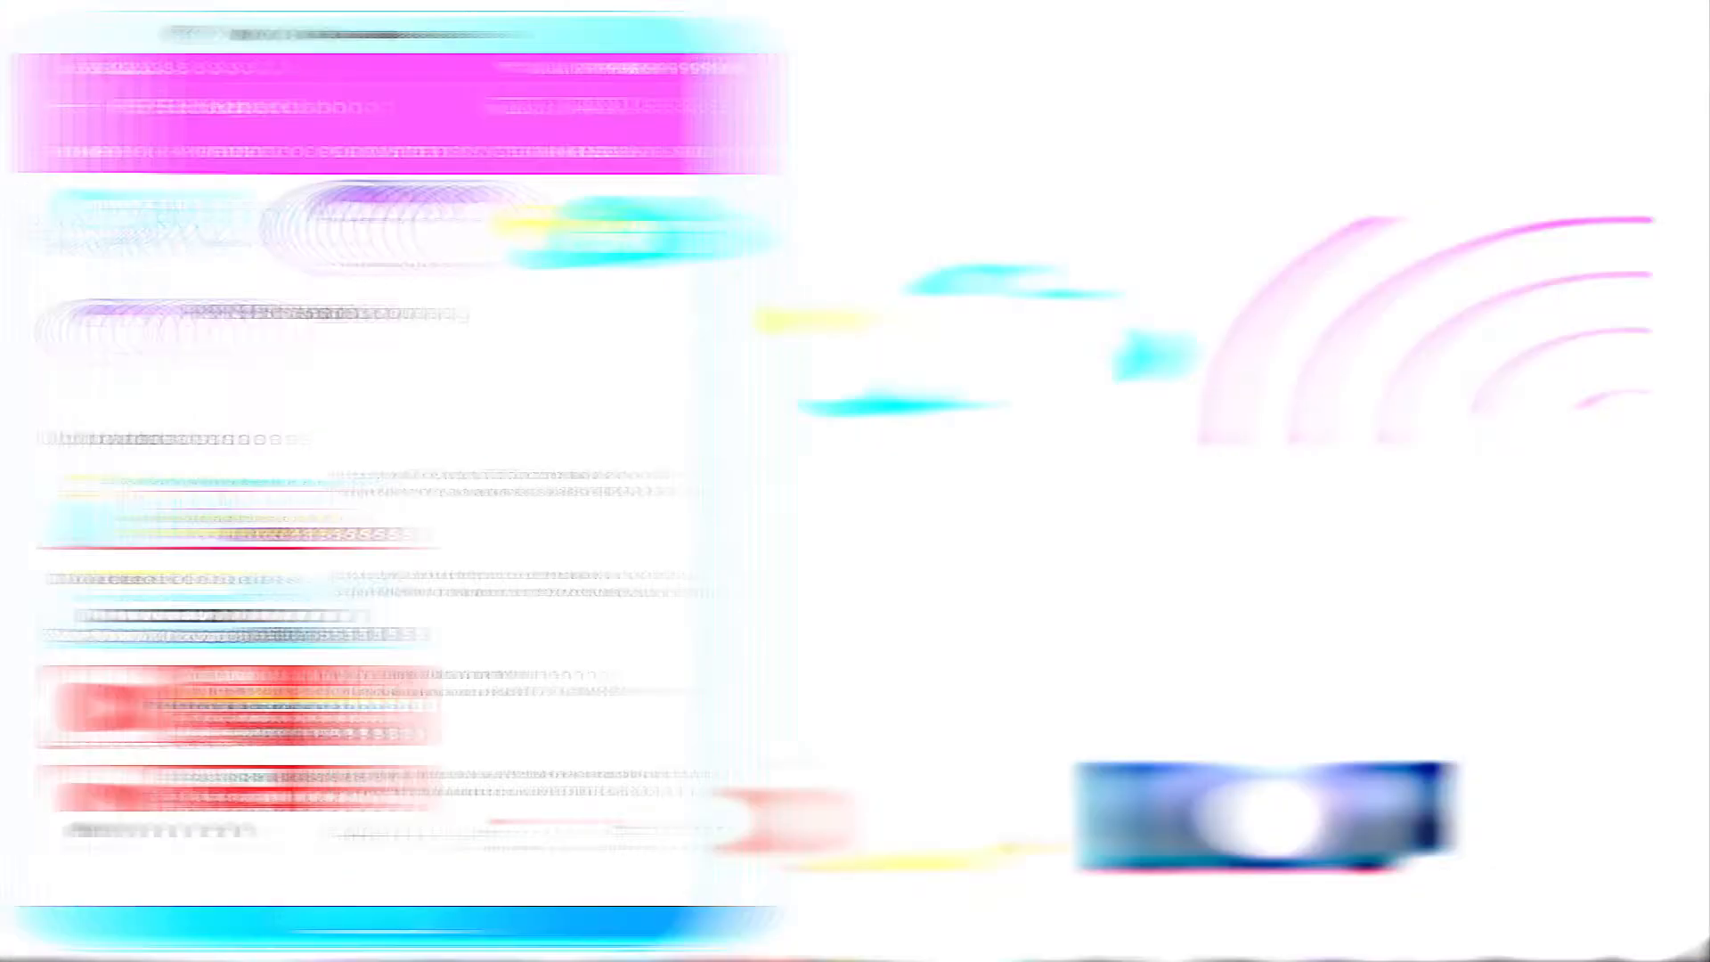
pyautogui.click(1554, 12)
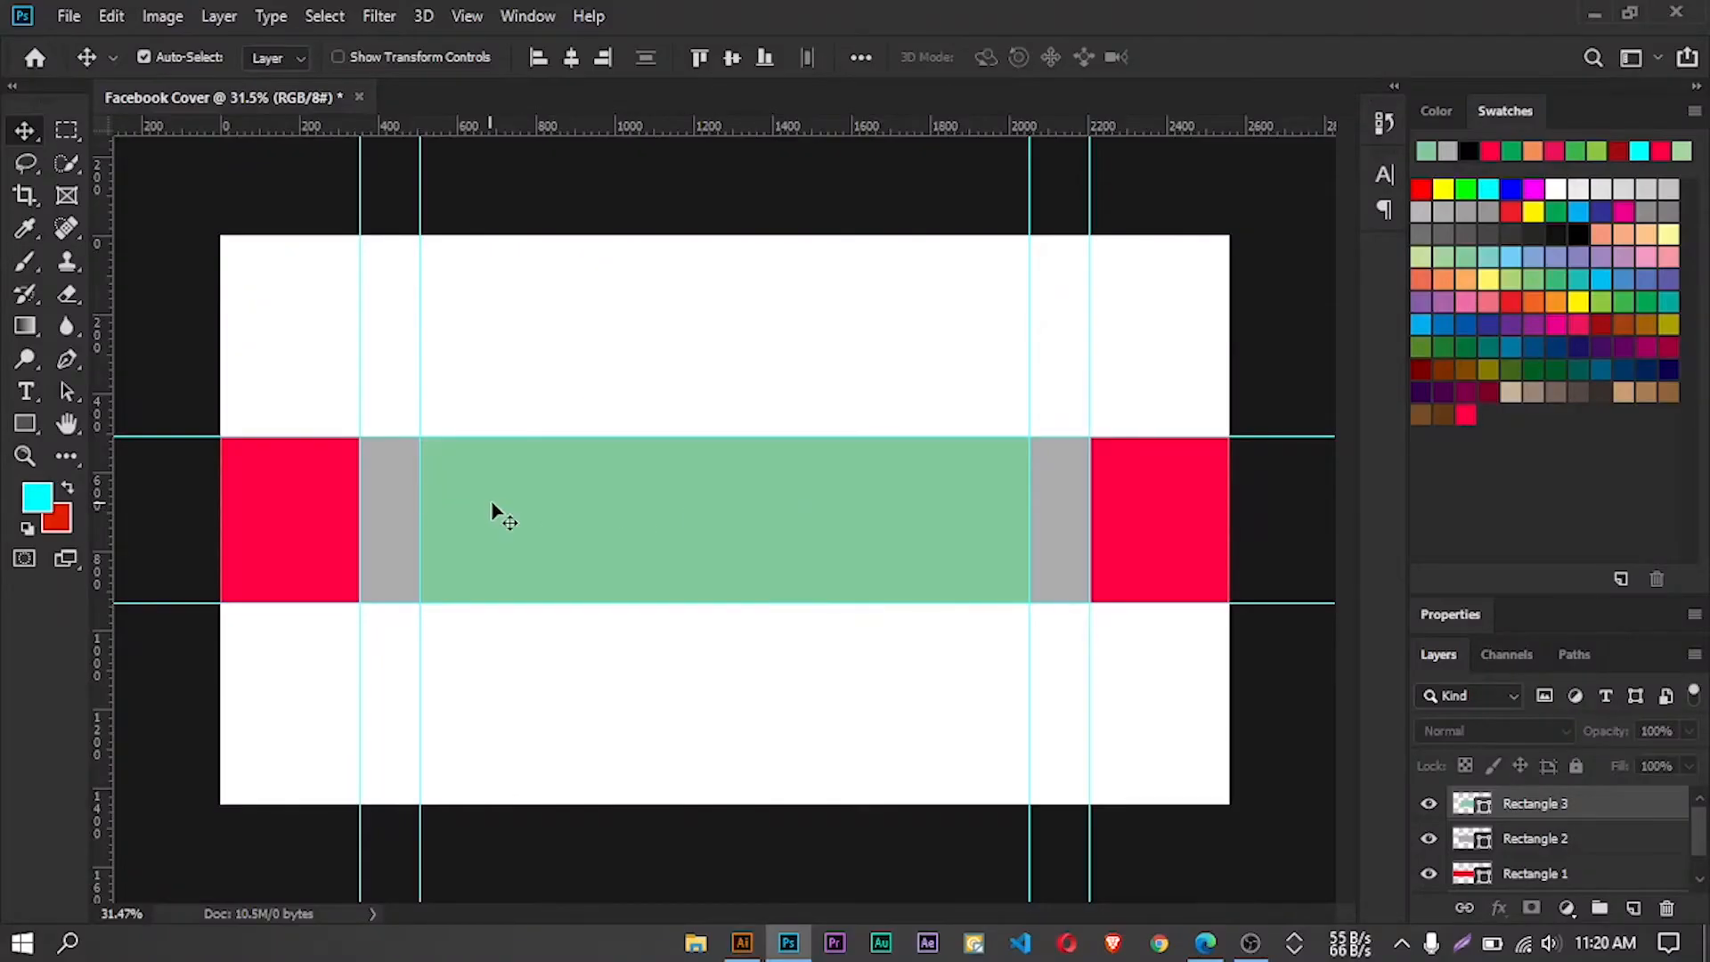
pyautogui.scroll(2, 535, 489)
pyautogui.scroll(-1, 628, 481)
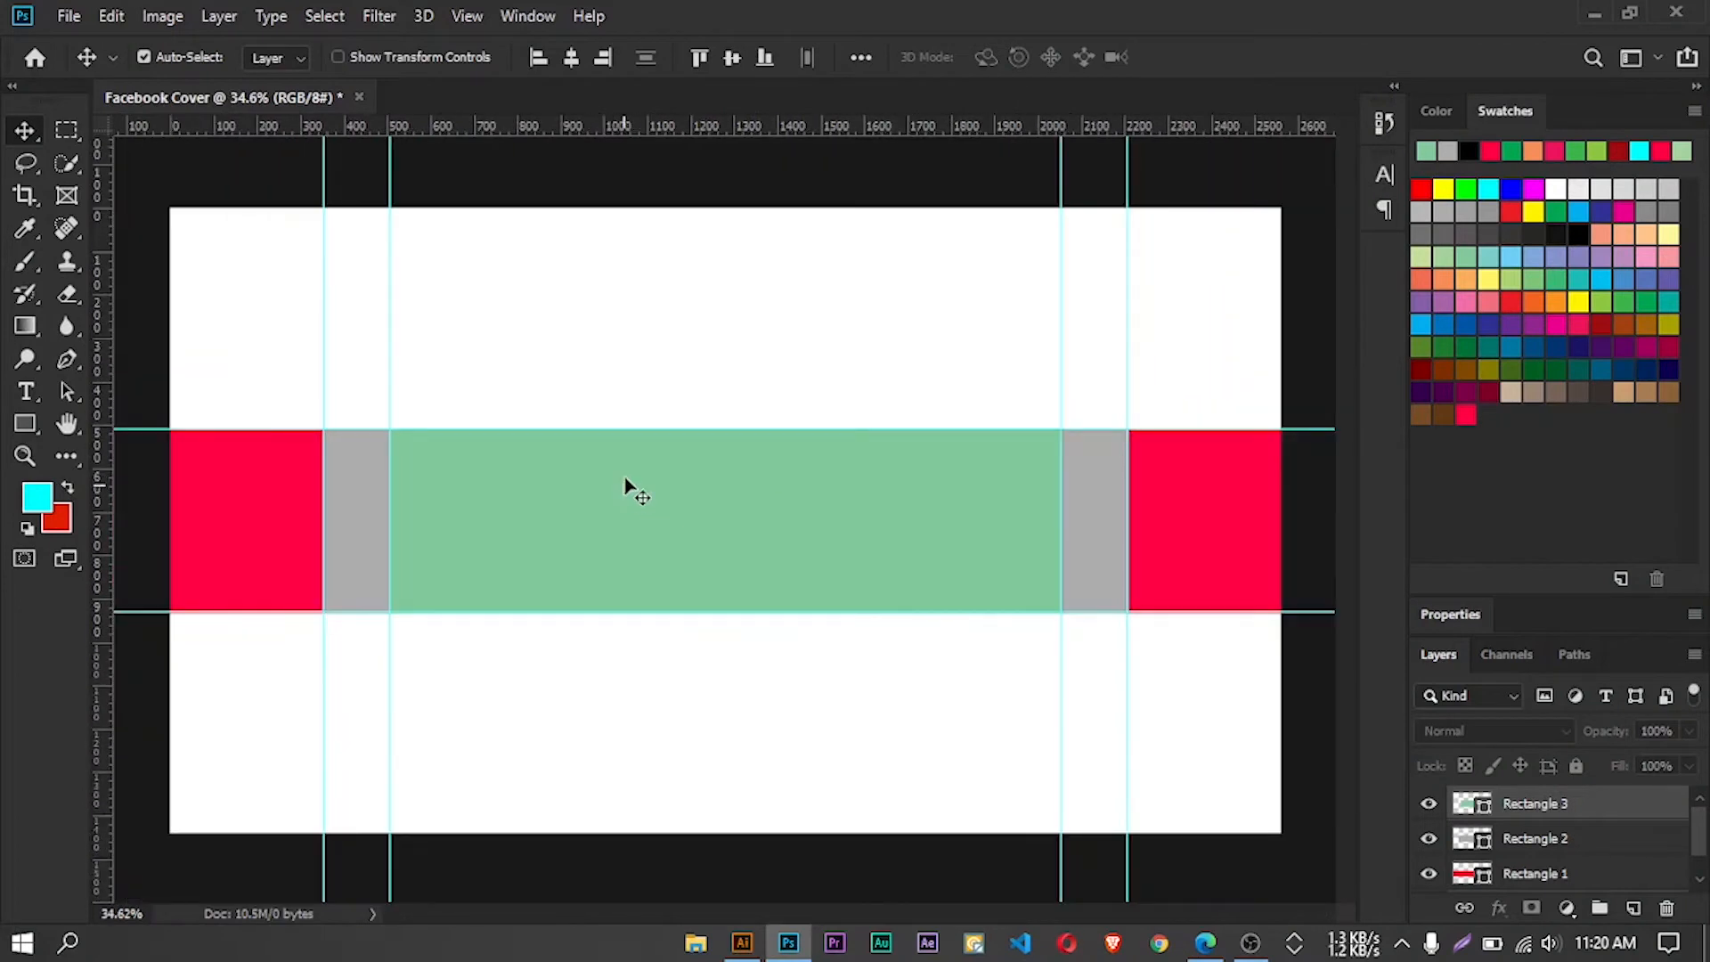
pyautogui.scroll(-1, 748, 476)
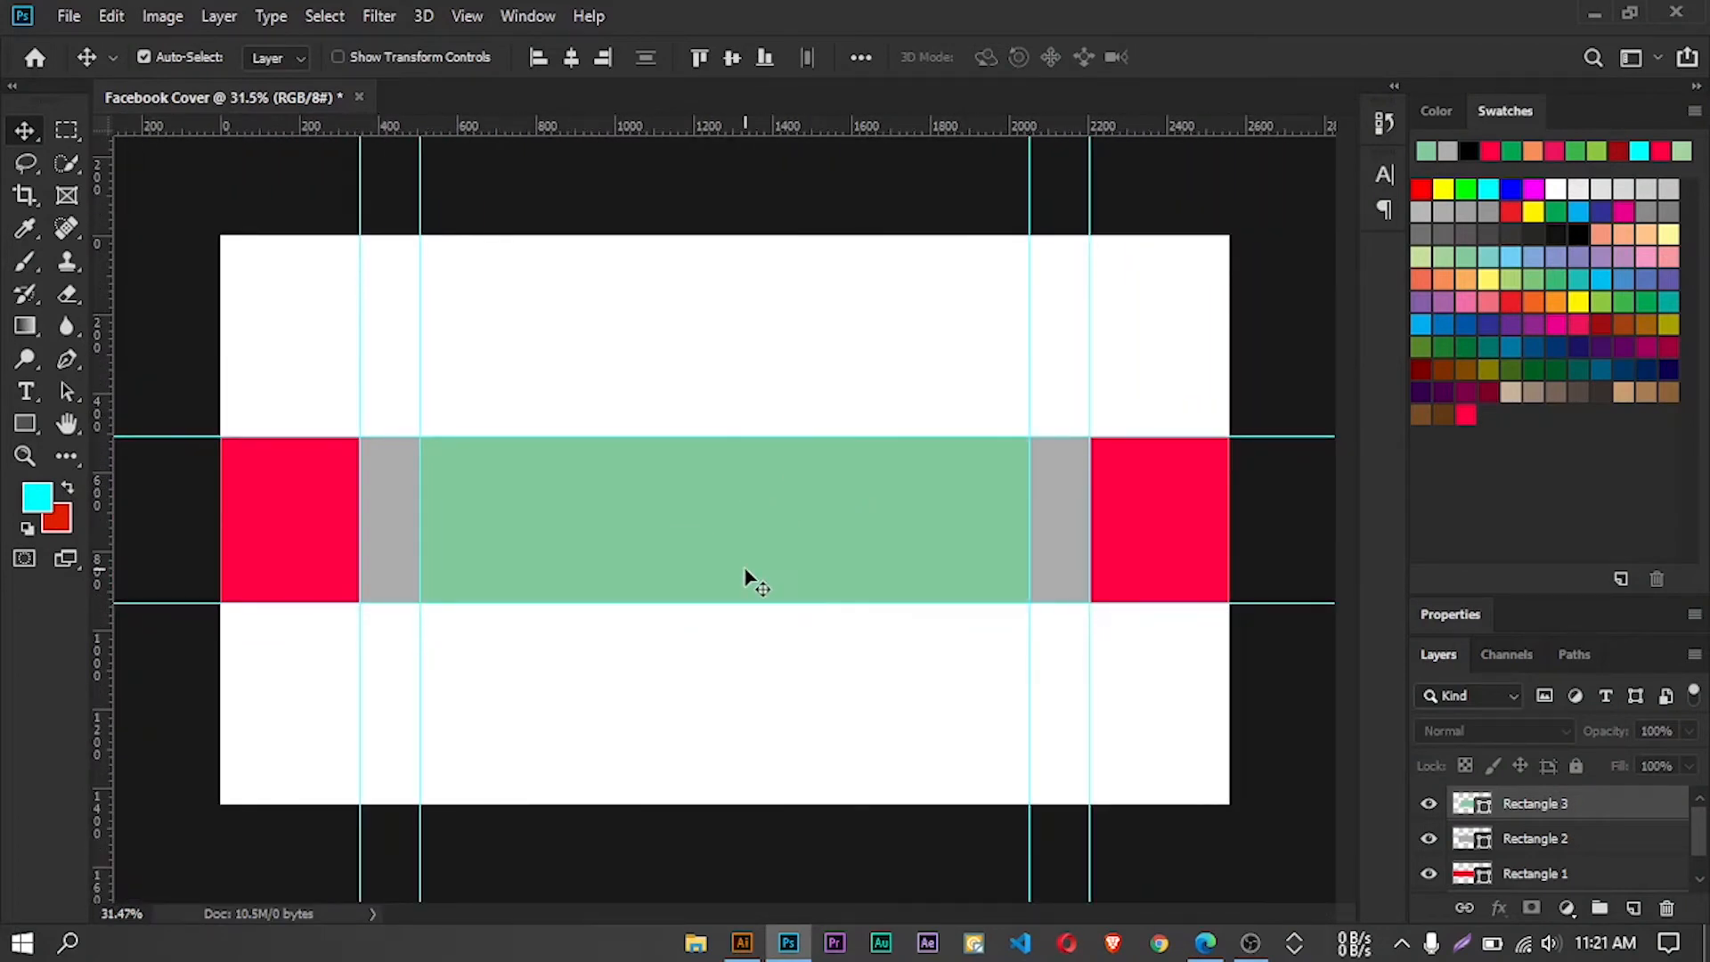
pyautogui.moveTo(1697, 833); pyautogui.dragTo(1701, 853)
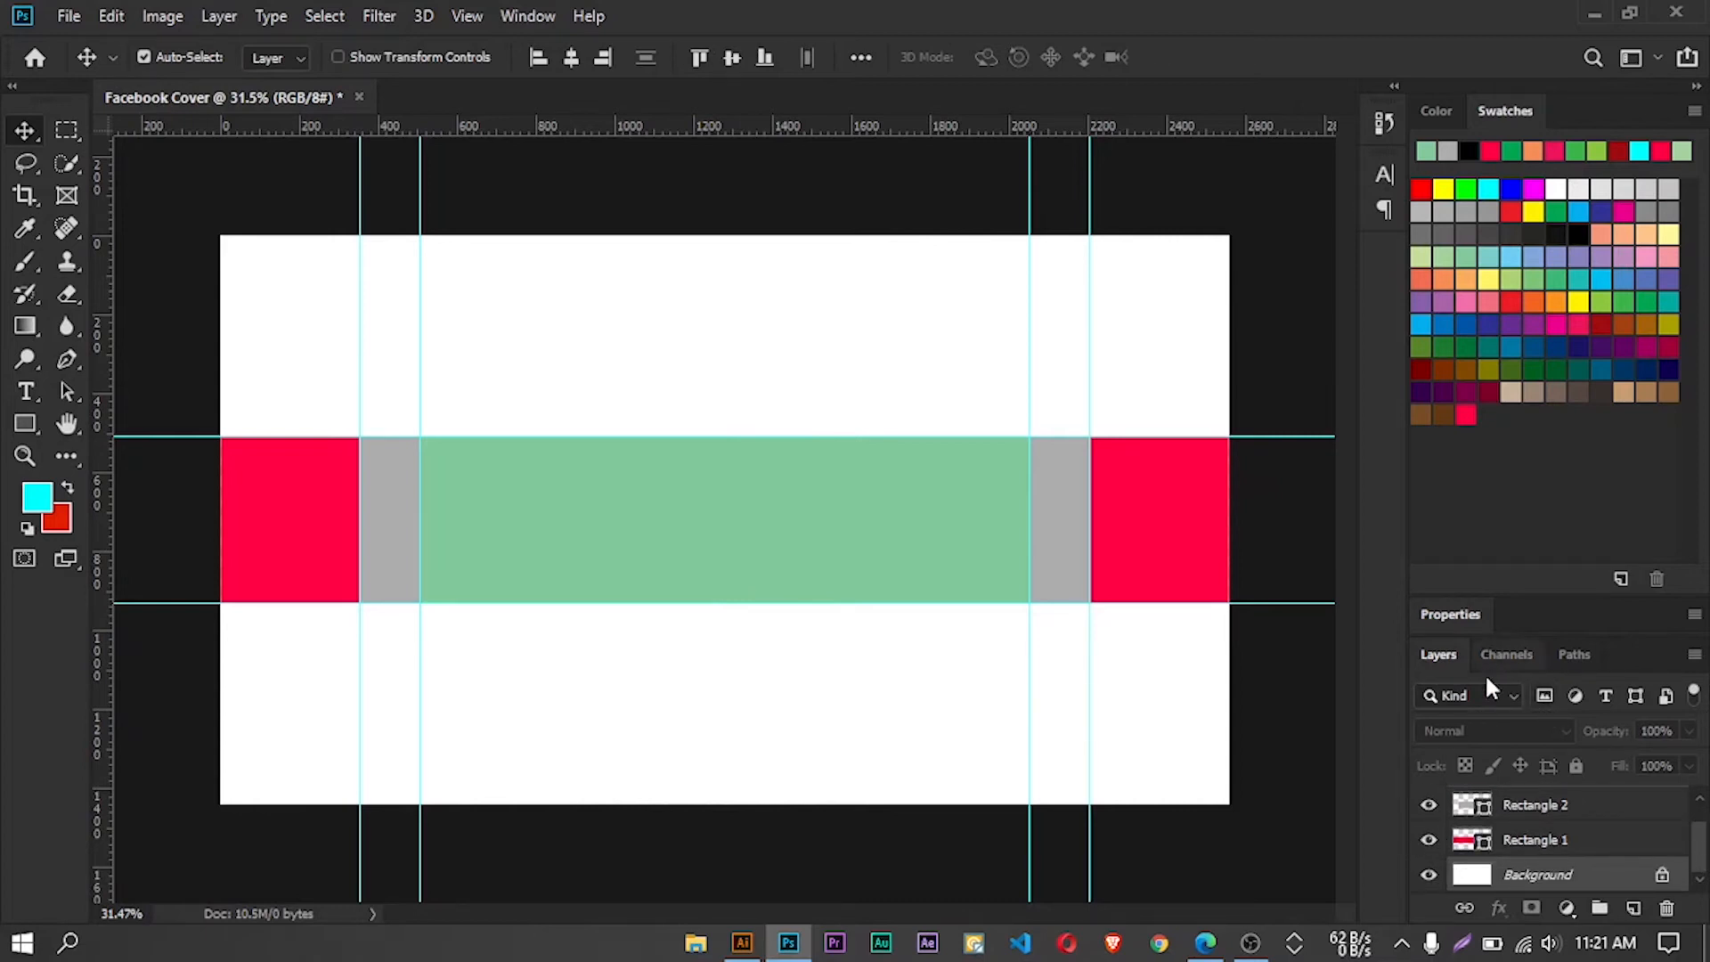
# Enlarge the layer list and hide the Rectangle 3 and Rectangle 2 layers, keeping Rectangle 1 visible
pyautogui.click(1560, 454)
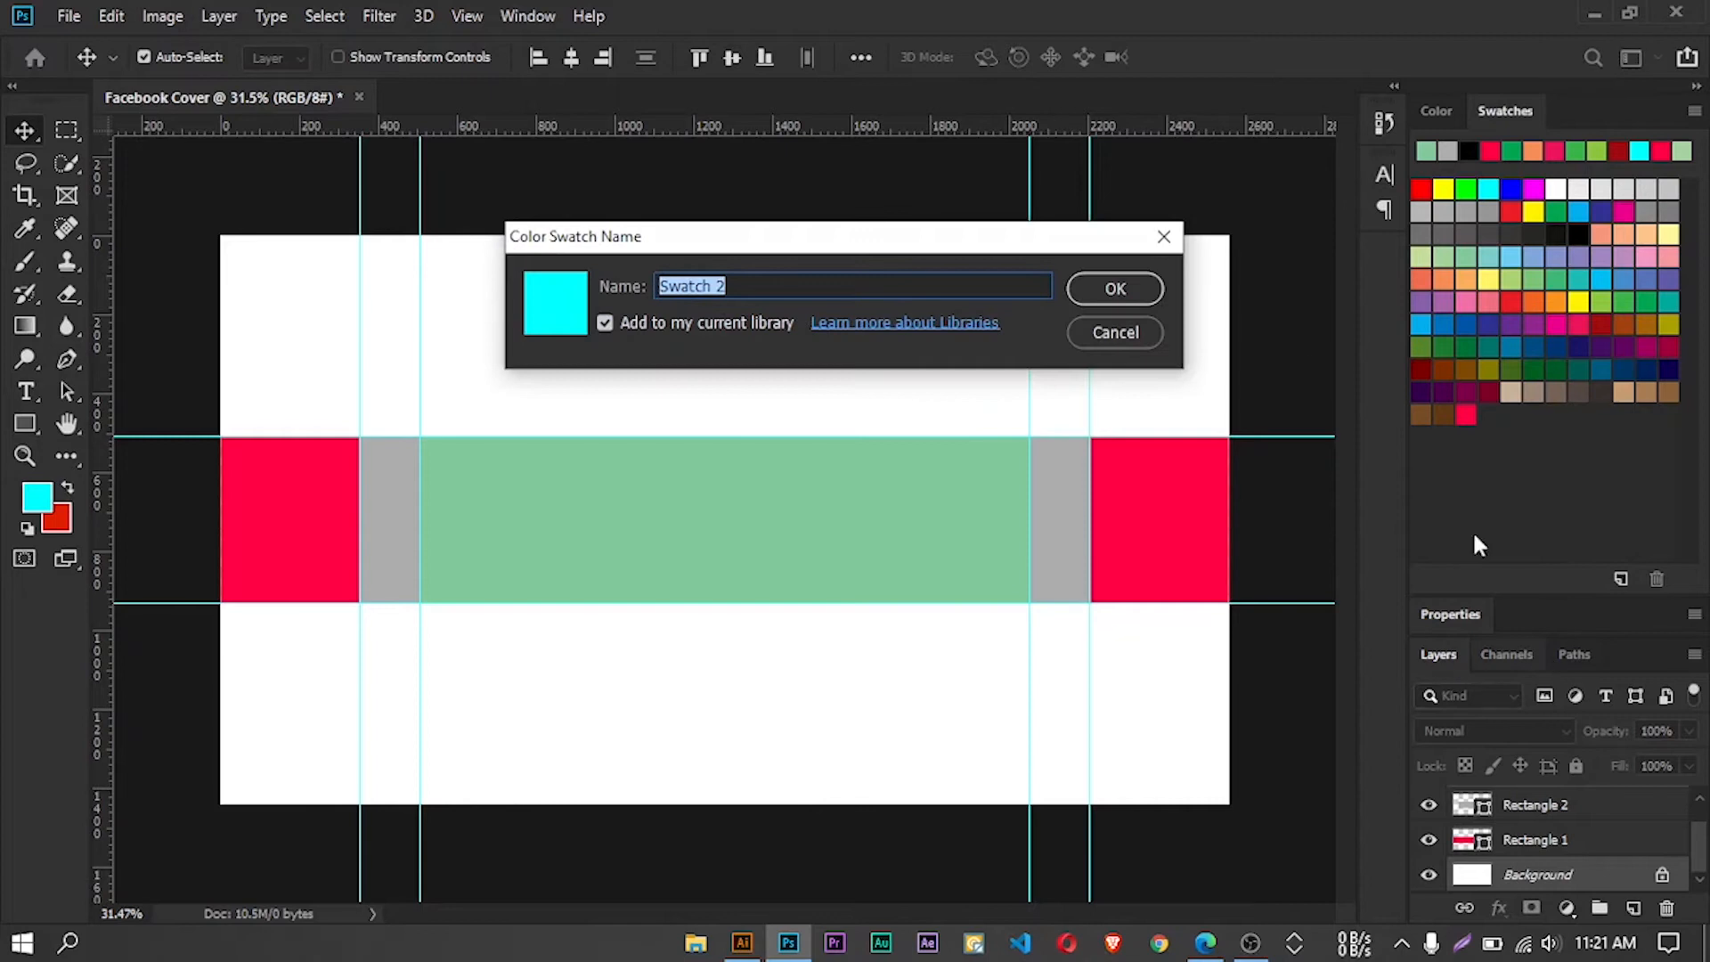
pyautogui.click(1170, 233)
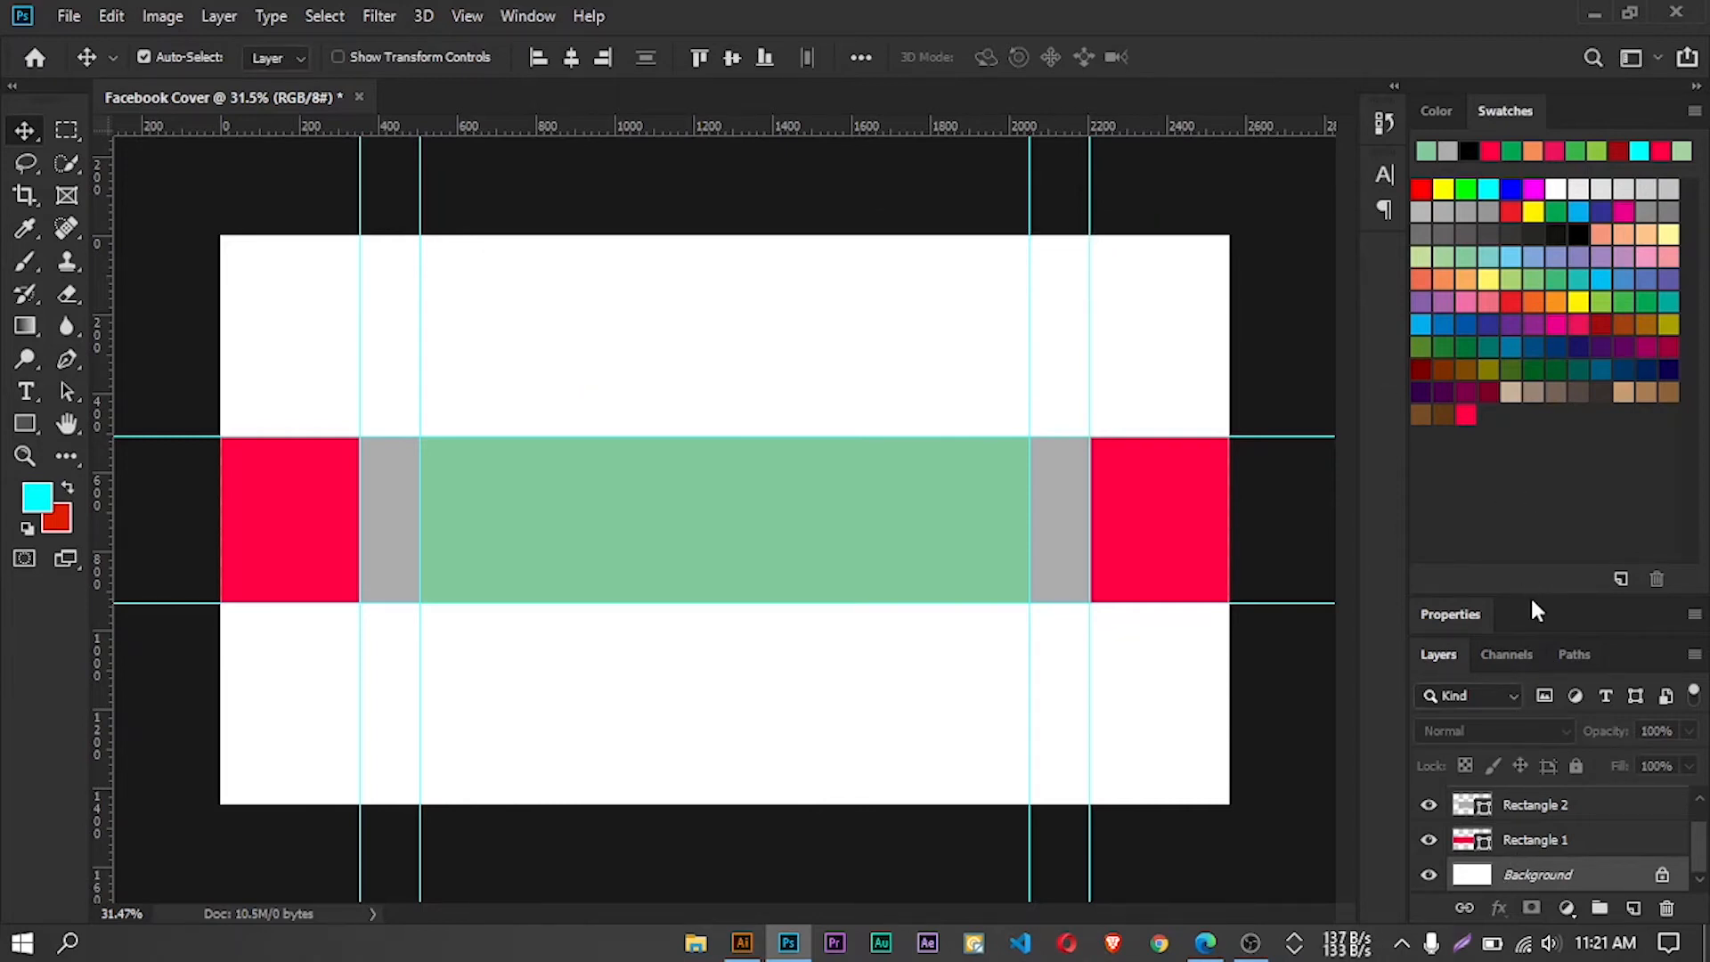
pyautogui.moveTo(1530, 591); pyautogui.dragTo(1528, 413)
pyautogui.click(1428, 624)
pyautogui.click(1429, 660)
pyautogui.click(1429, 694)
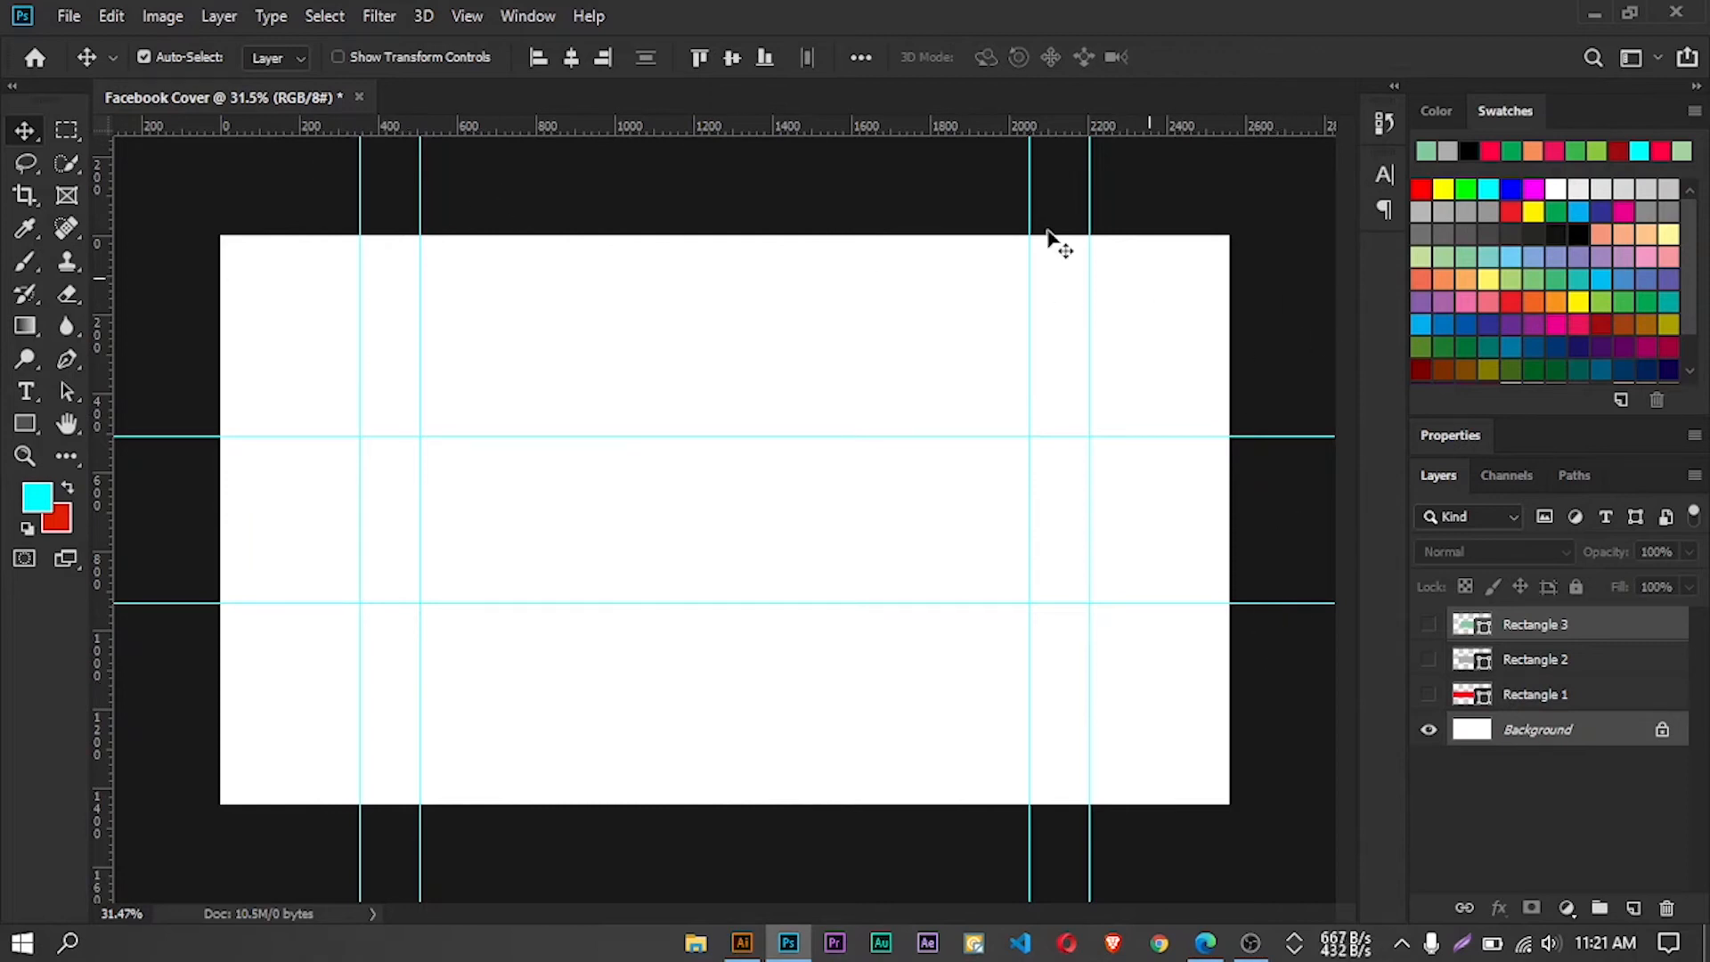
pyautogui.click(1428, 694)
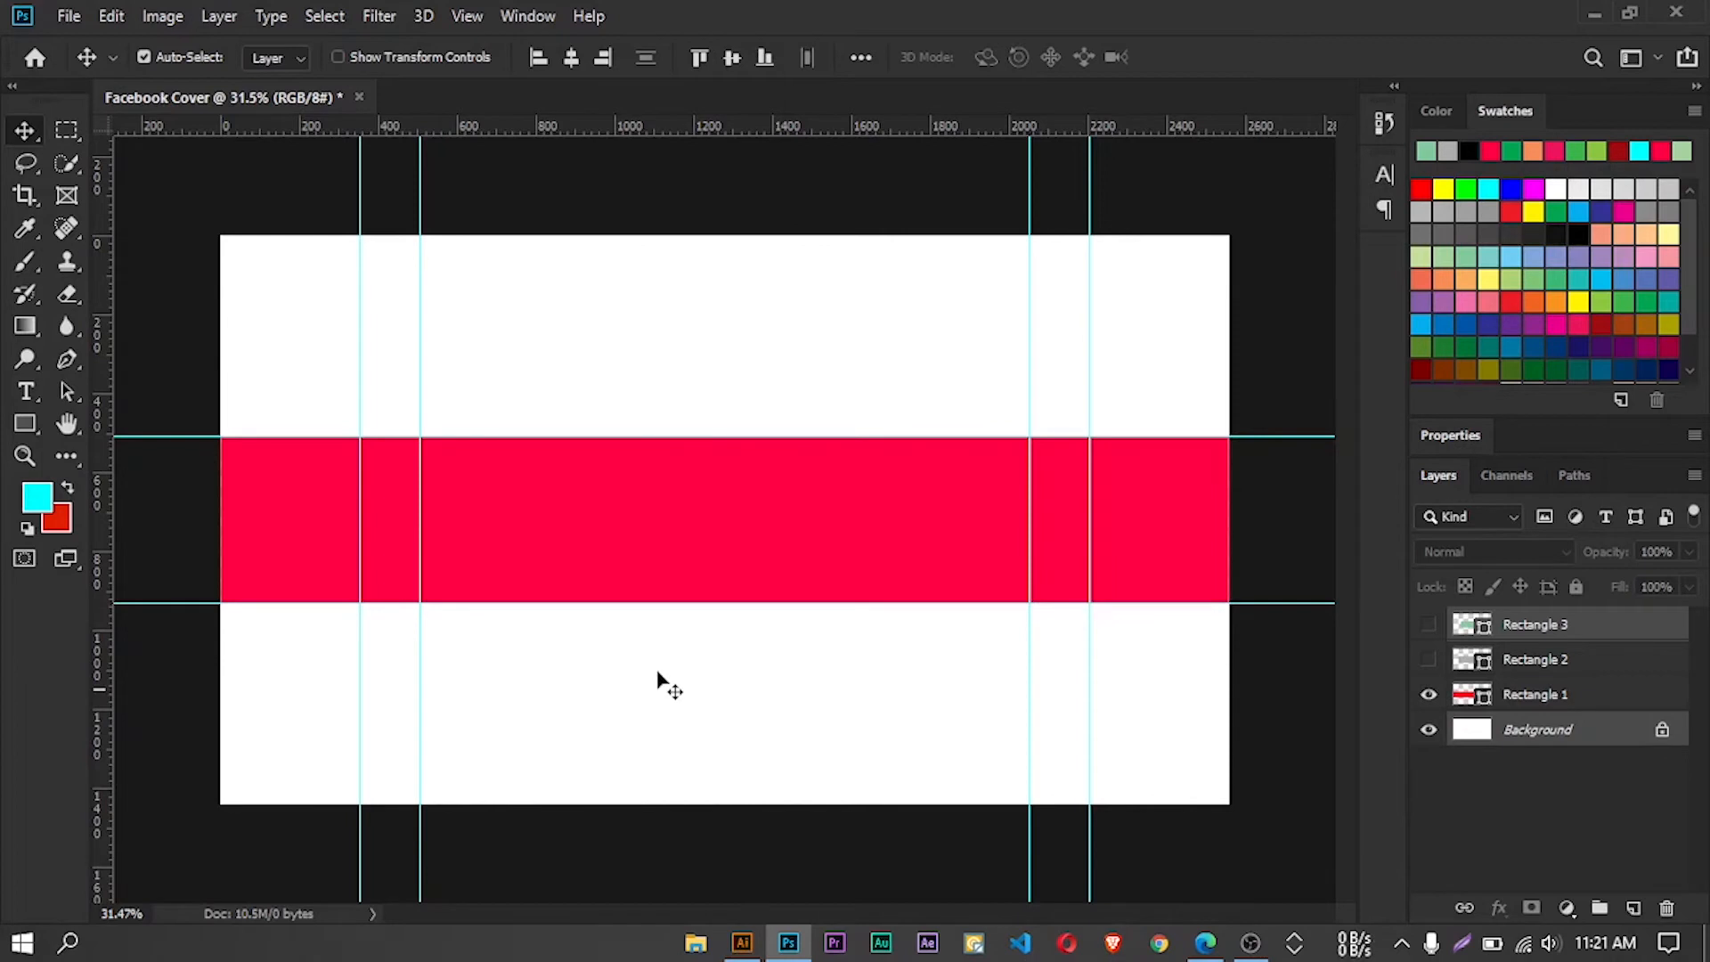
# Bring the boy-with-laptop illustration from Illustrator into the Photoshop cover, scale it to about 17%, and place it in the band against the inner left guide
pyautogui.click(743, 942)
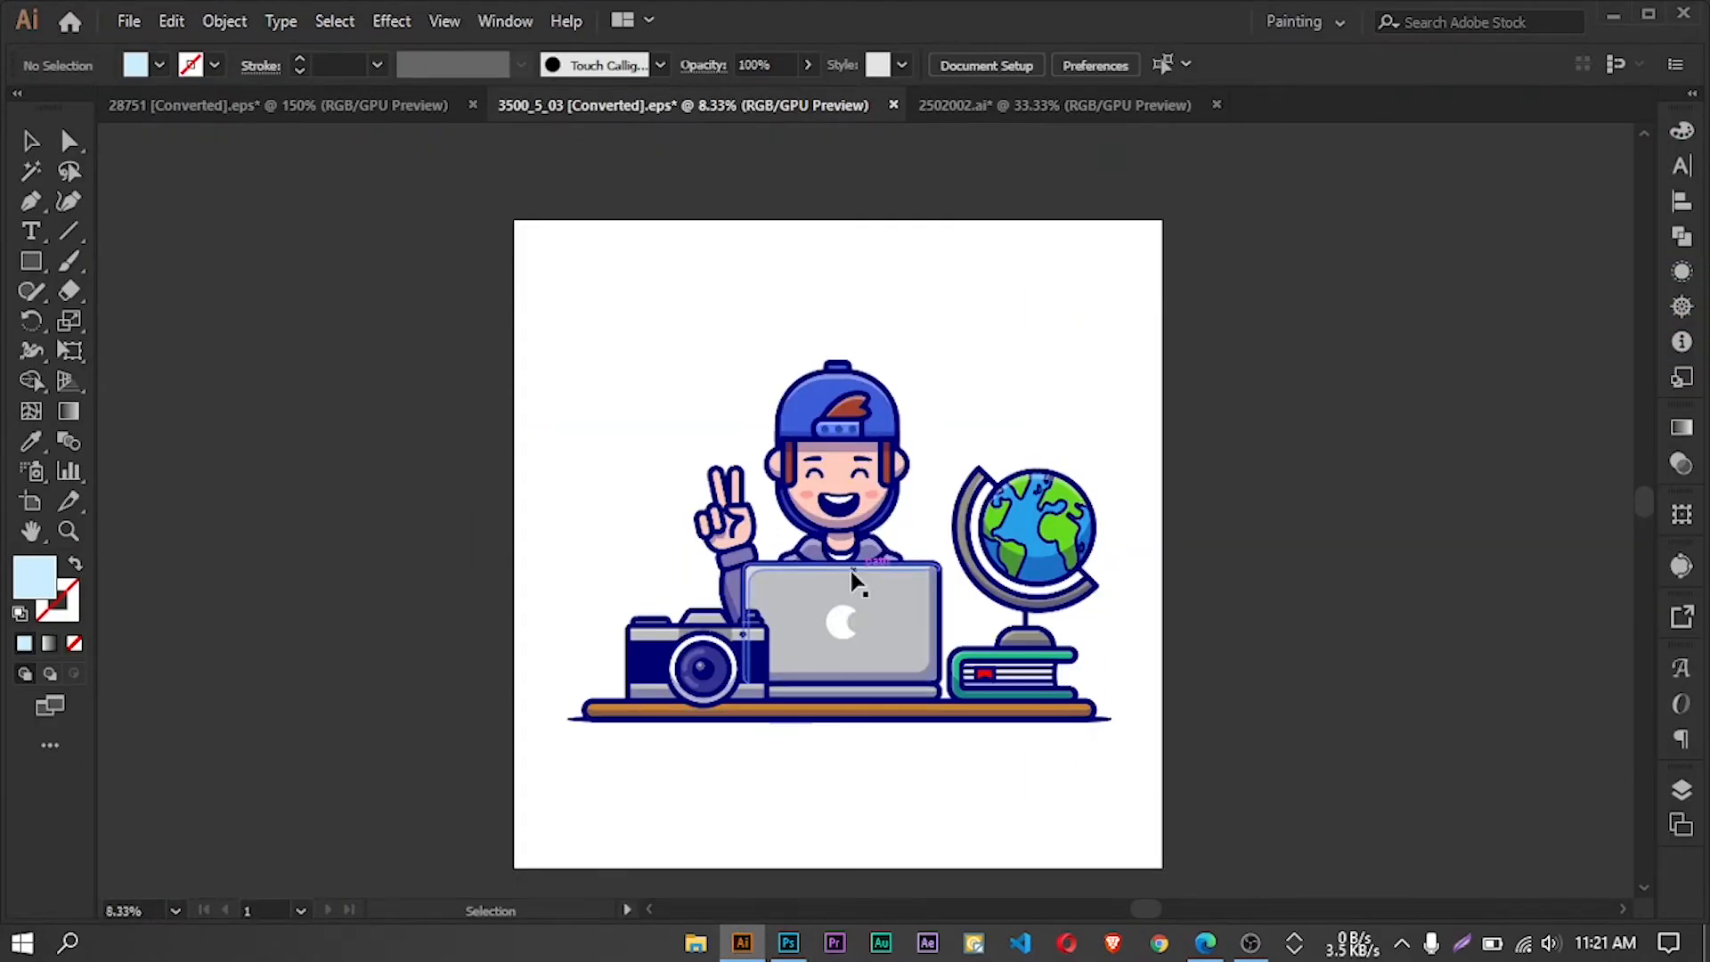
pyautogui.click(910, 666)
pyautogui.moveTo(910, 666); pyautogui.dragTo(719, 520)
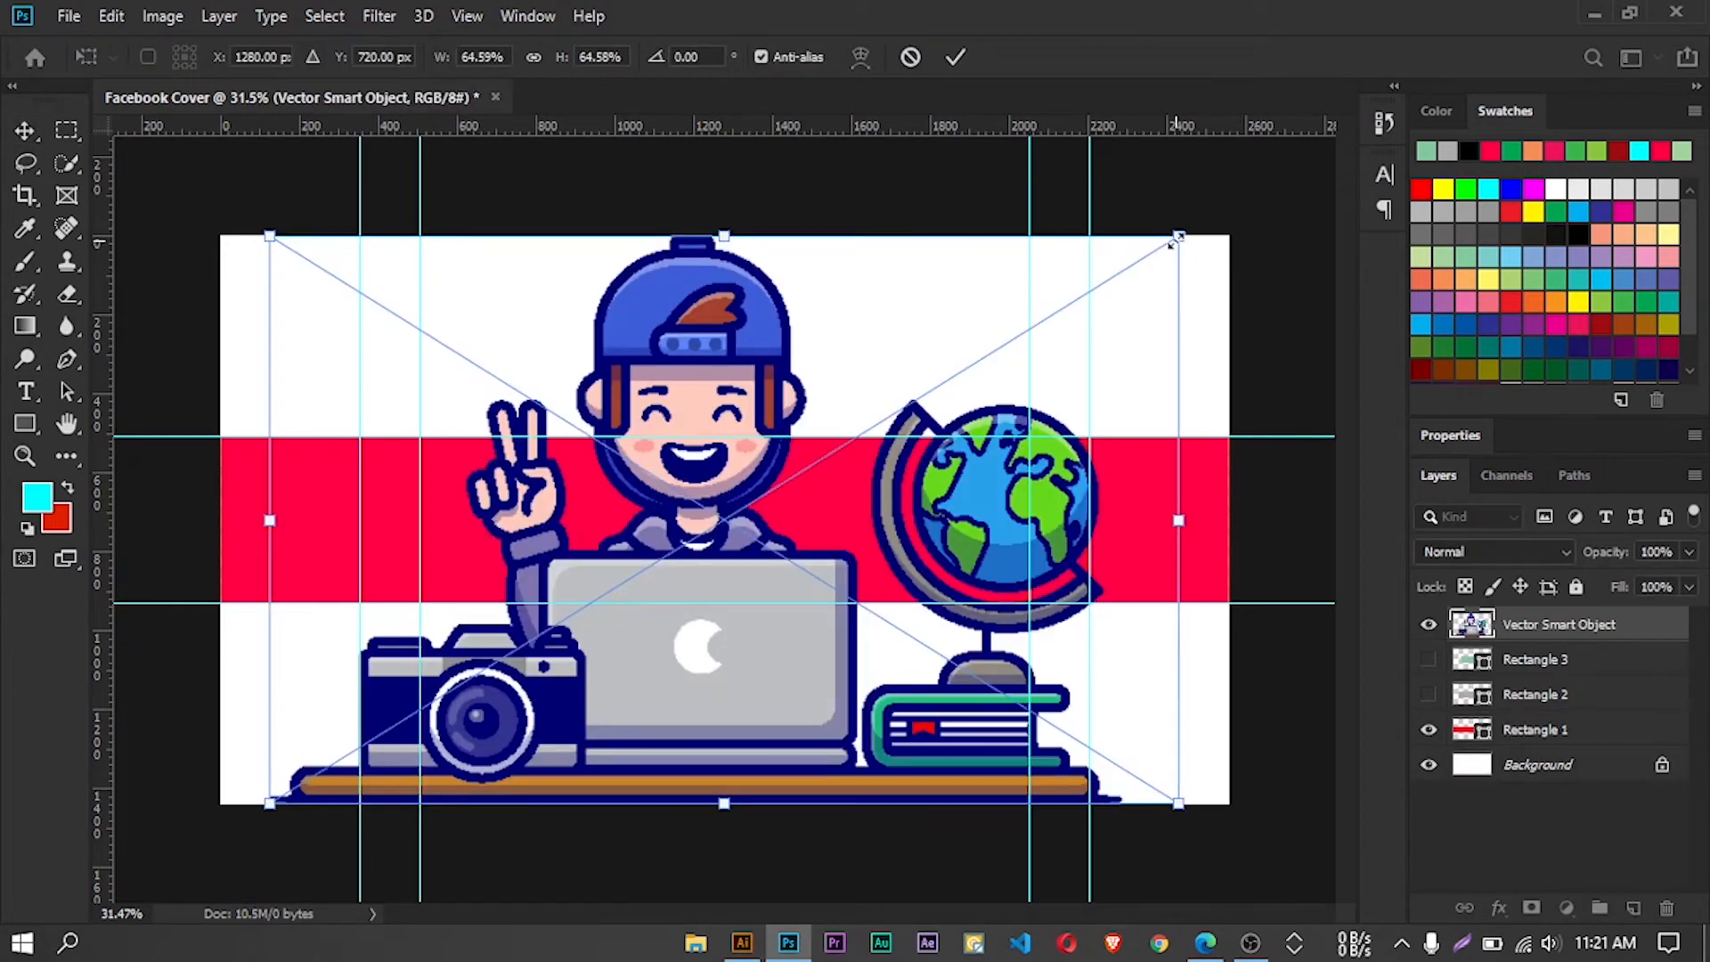
pyautogui.moveTo(1172, 240); pyautogui.dragTo(668, 652)
pyautogui.moveTo(674, 556); pyautogui.dragTo(545, 554)
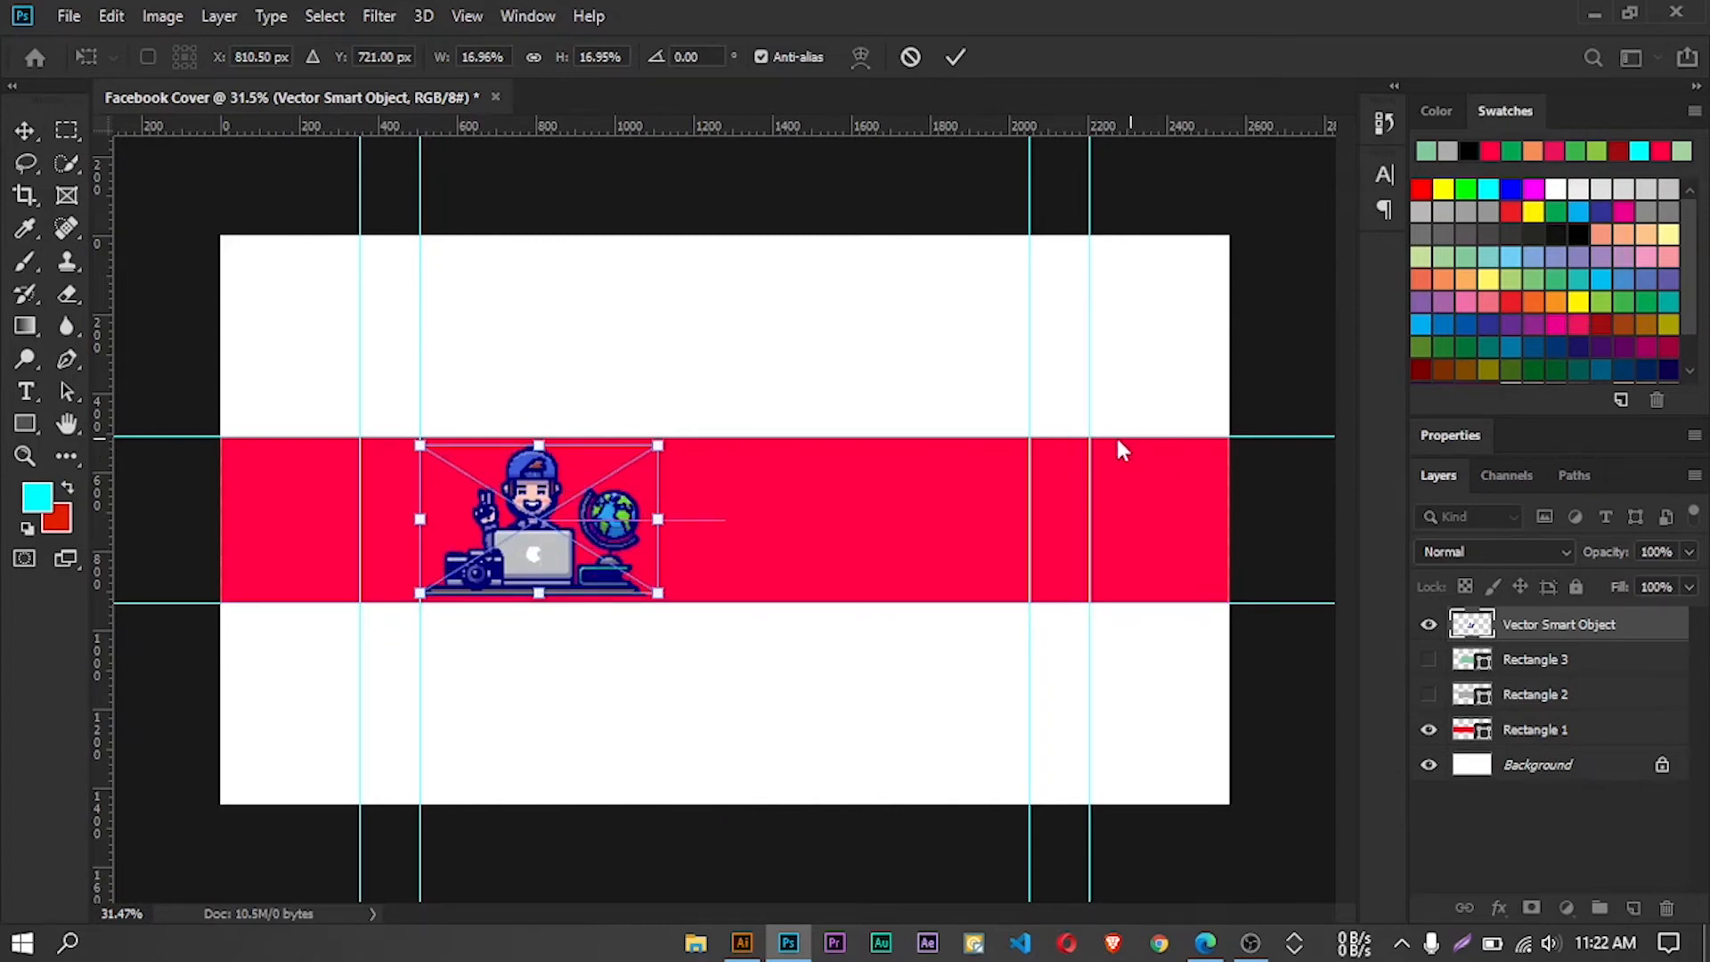
pyautogui.click(956, 57)
# Change the fill of Rectangle 1 to light yellow
pyautogui.click(1549, 734)
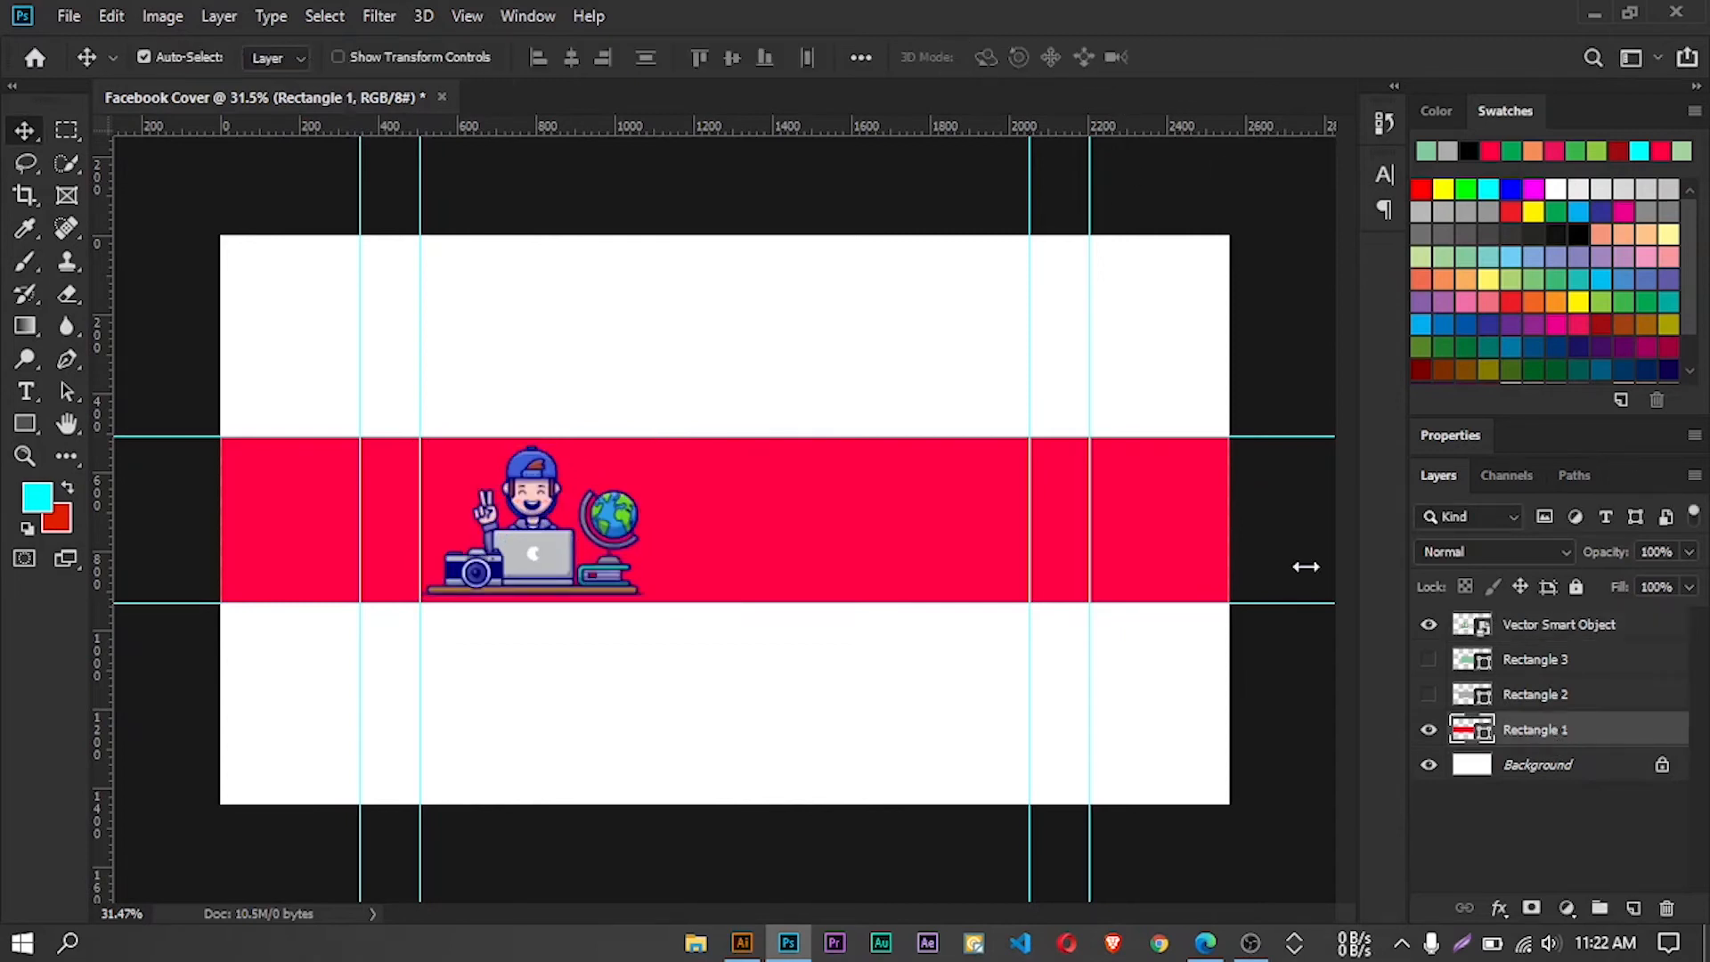
pyautogui.click(25, 423)
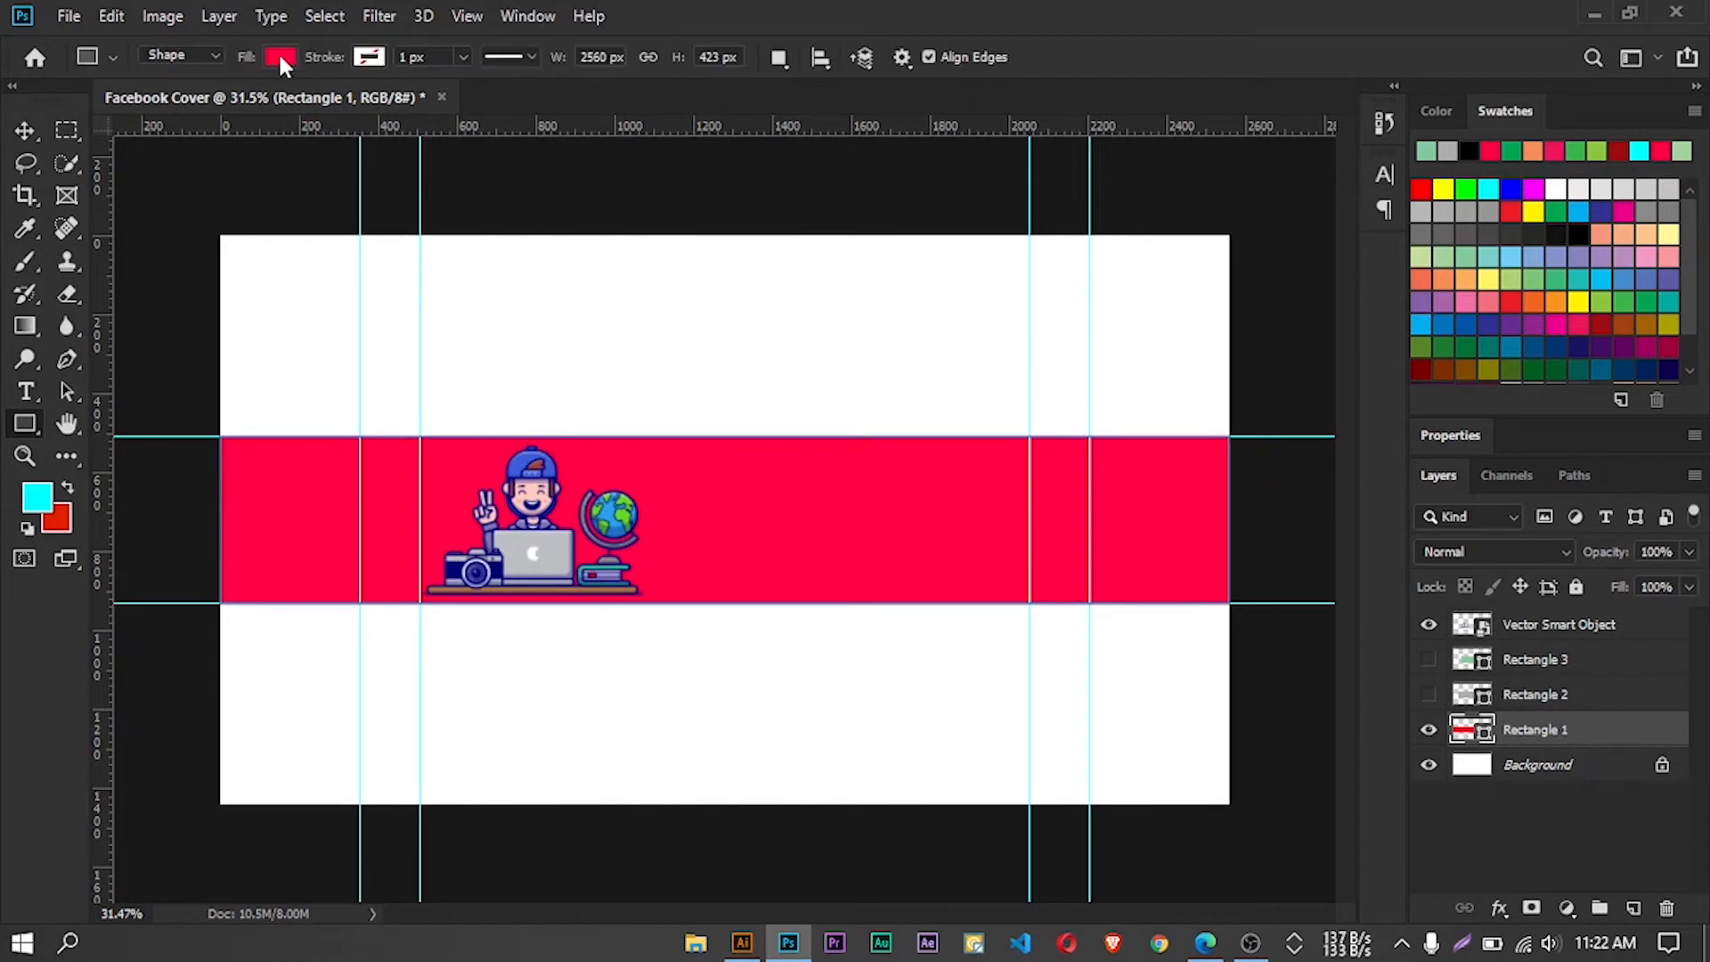
pyautogui.click(276, 57)
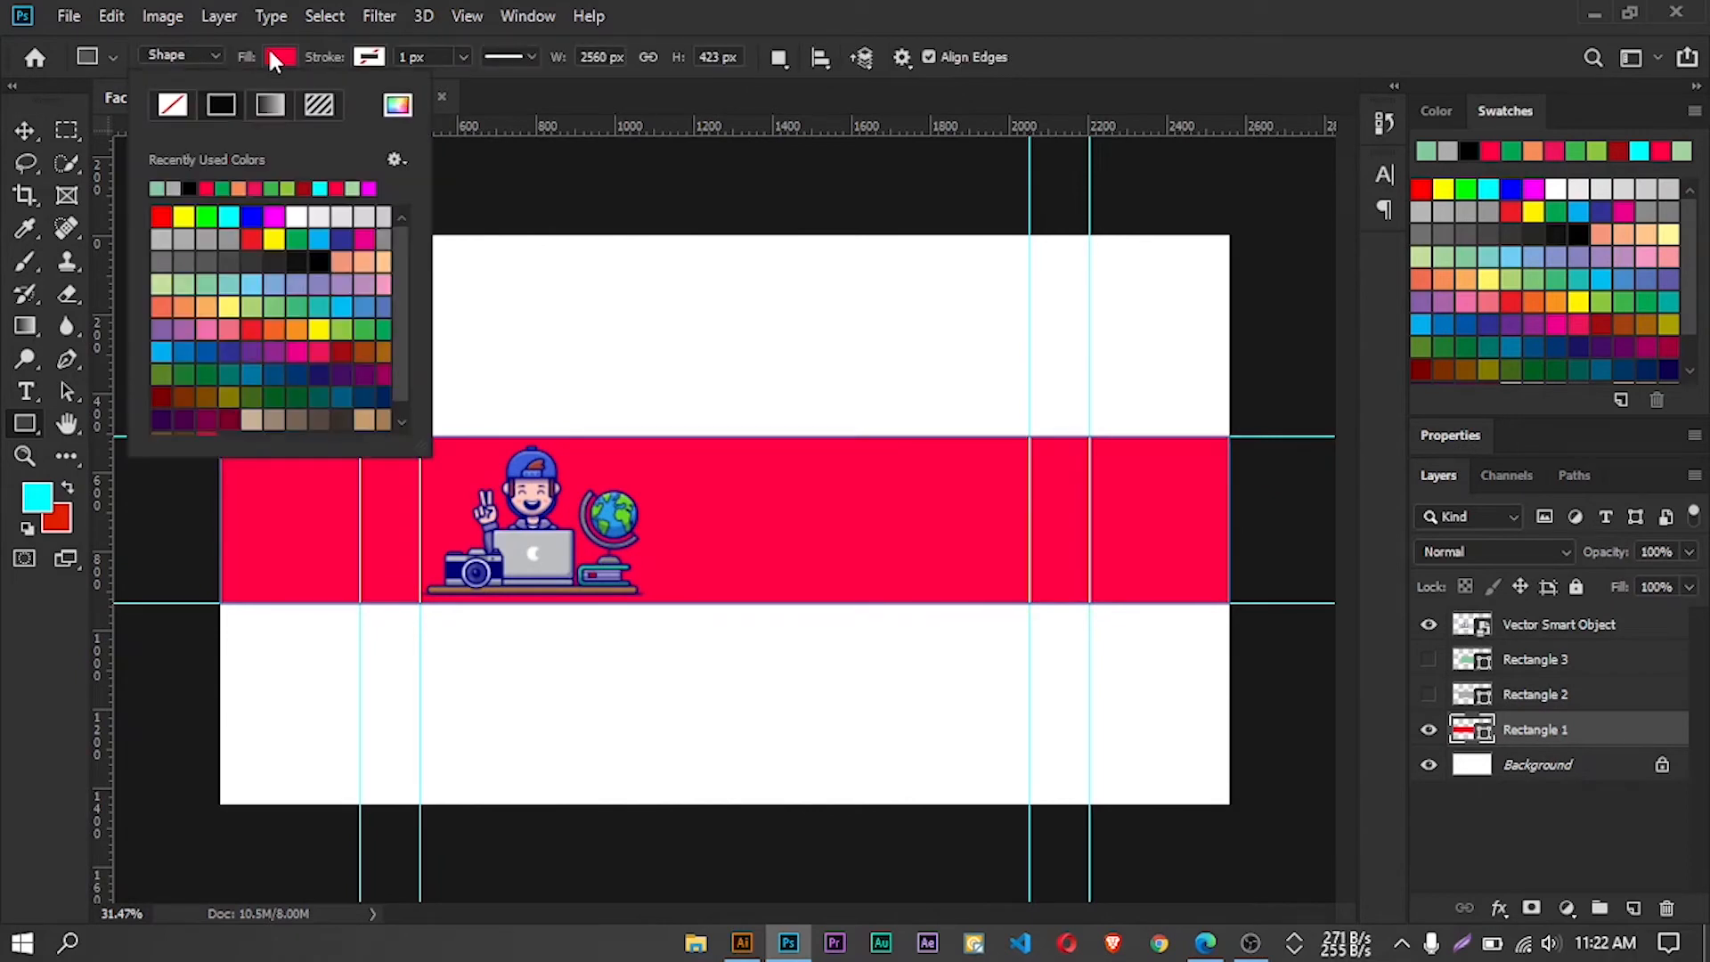
pyautogui.click(183, 284)
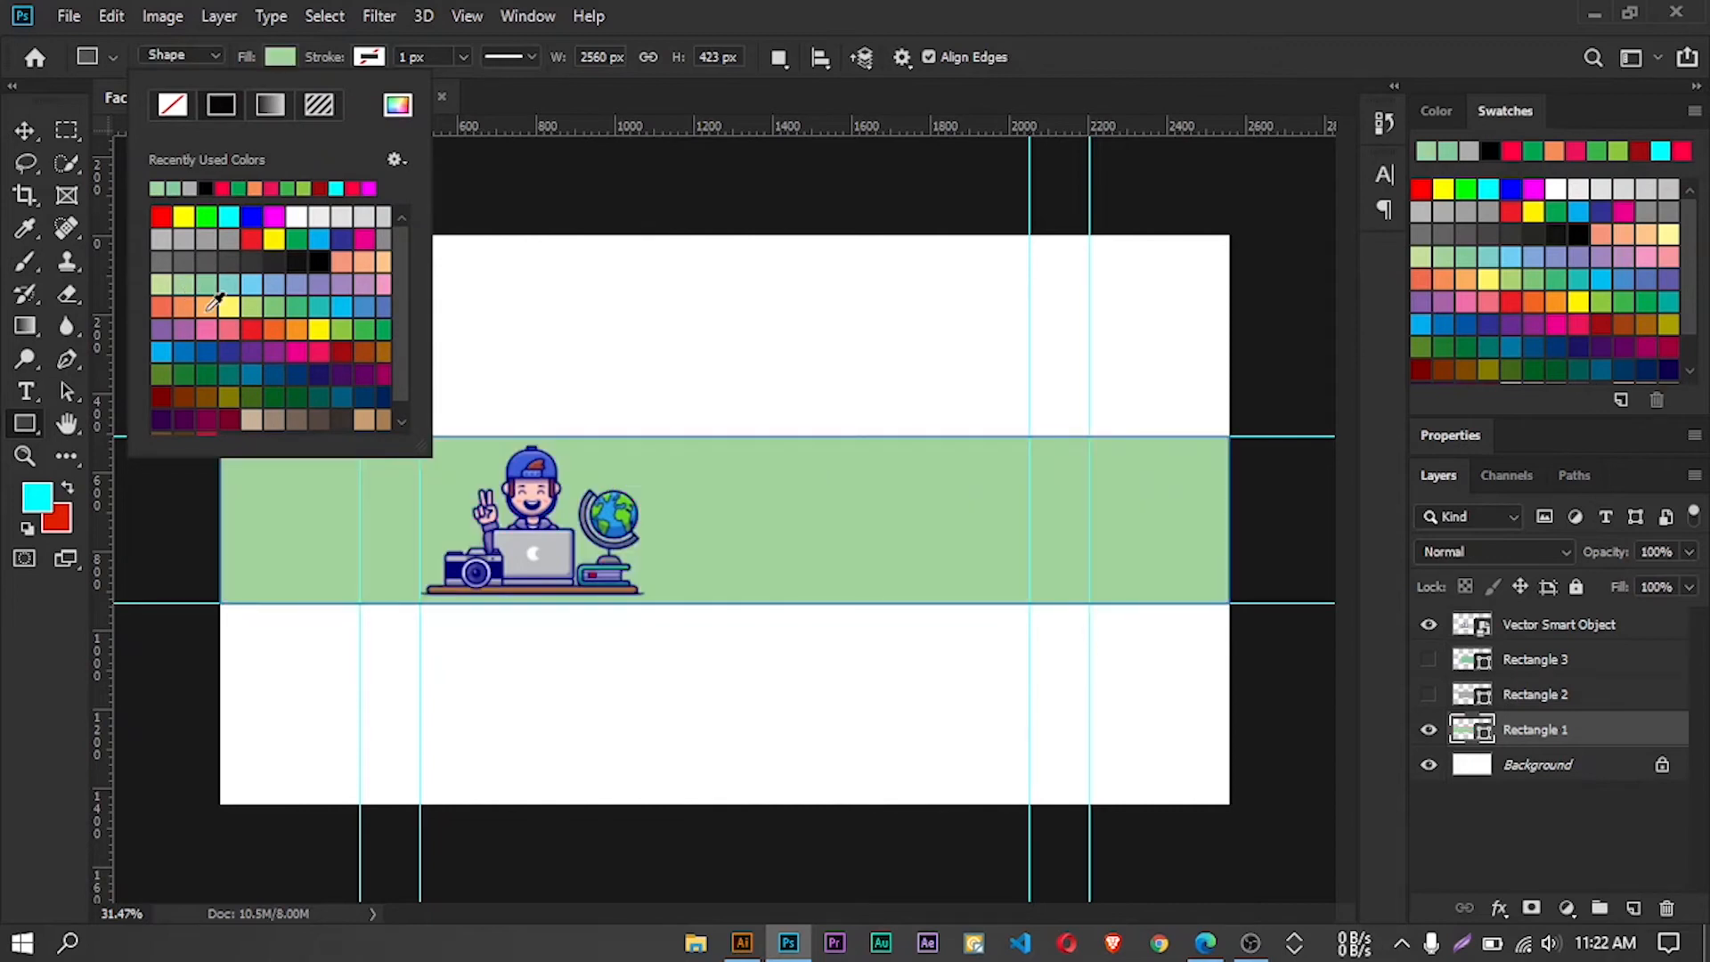
pyautogui.click(210, 307)
pyautogui.click(224, 306)
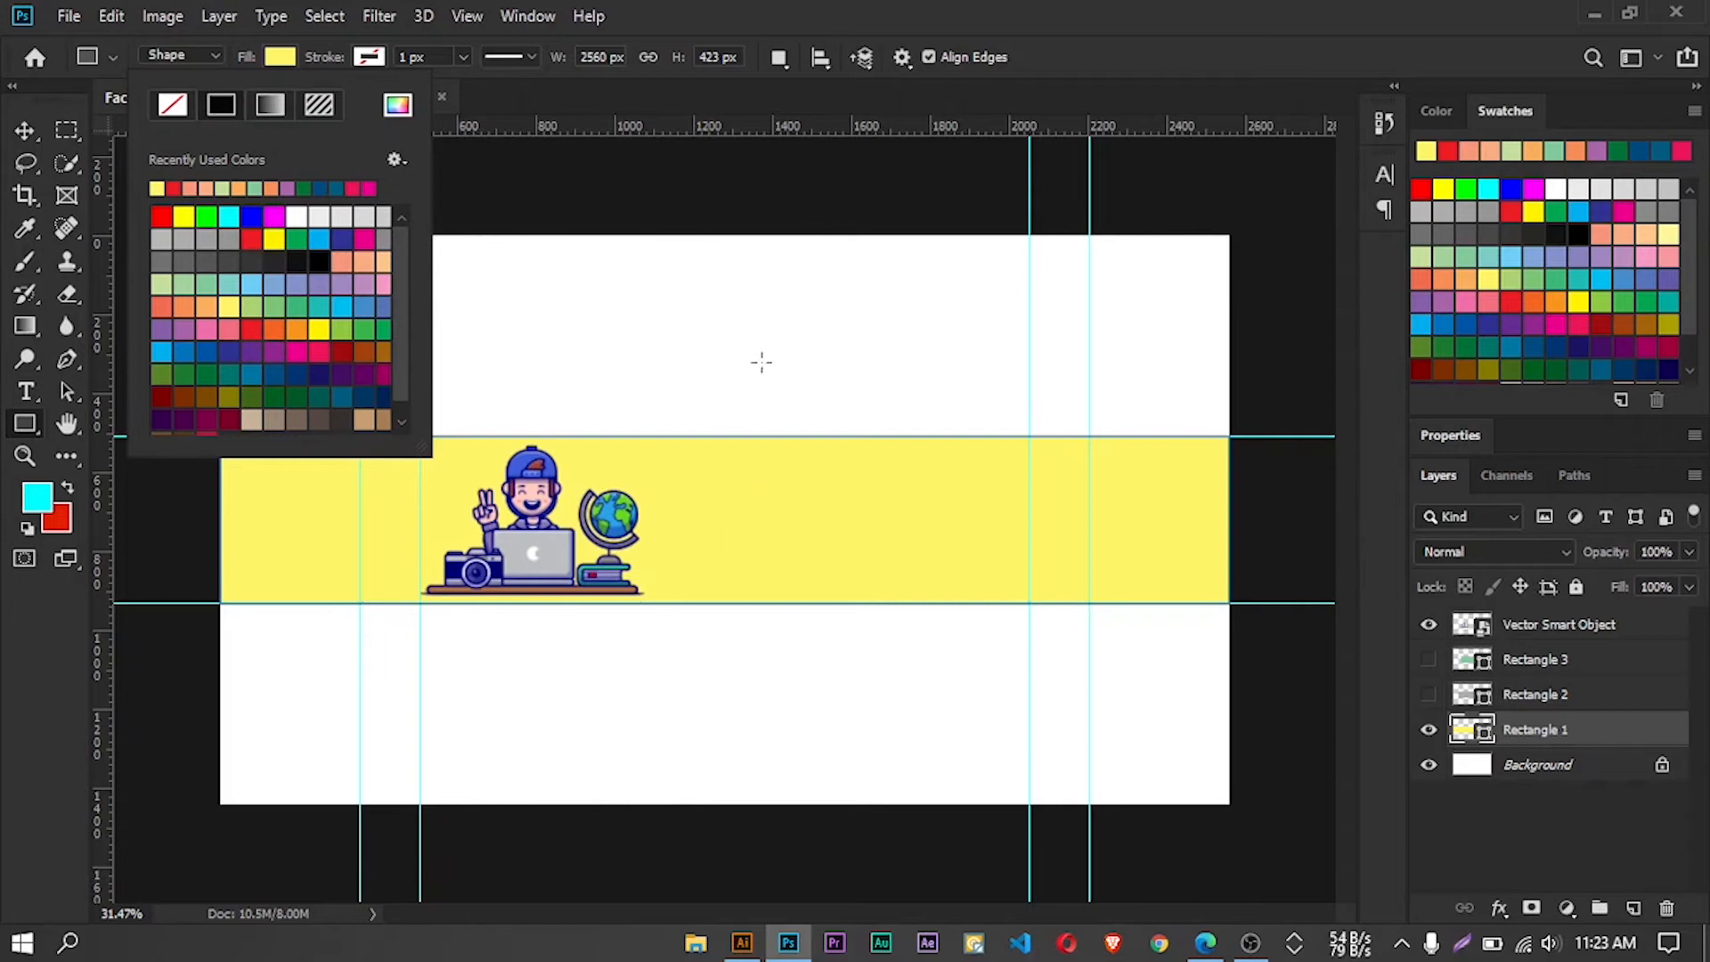
pyautogui.click(24, 132)
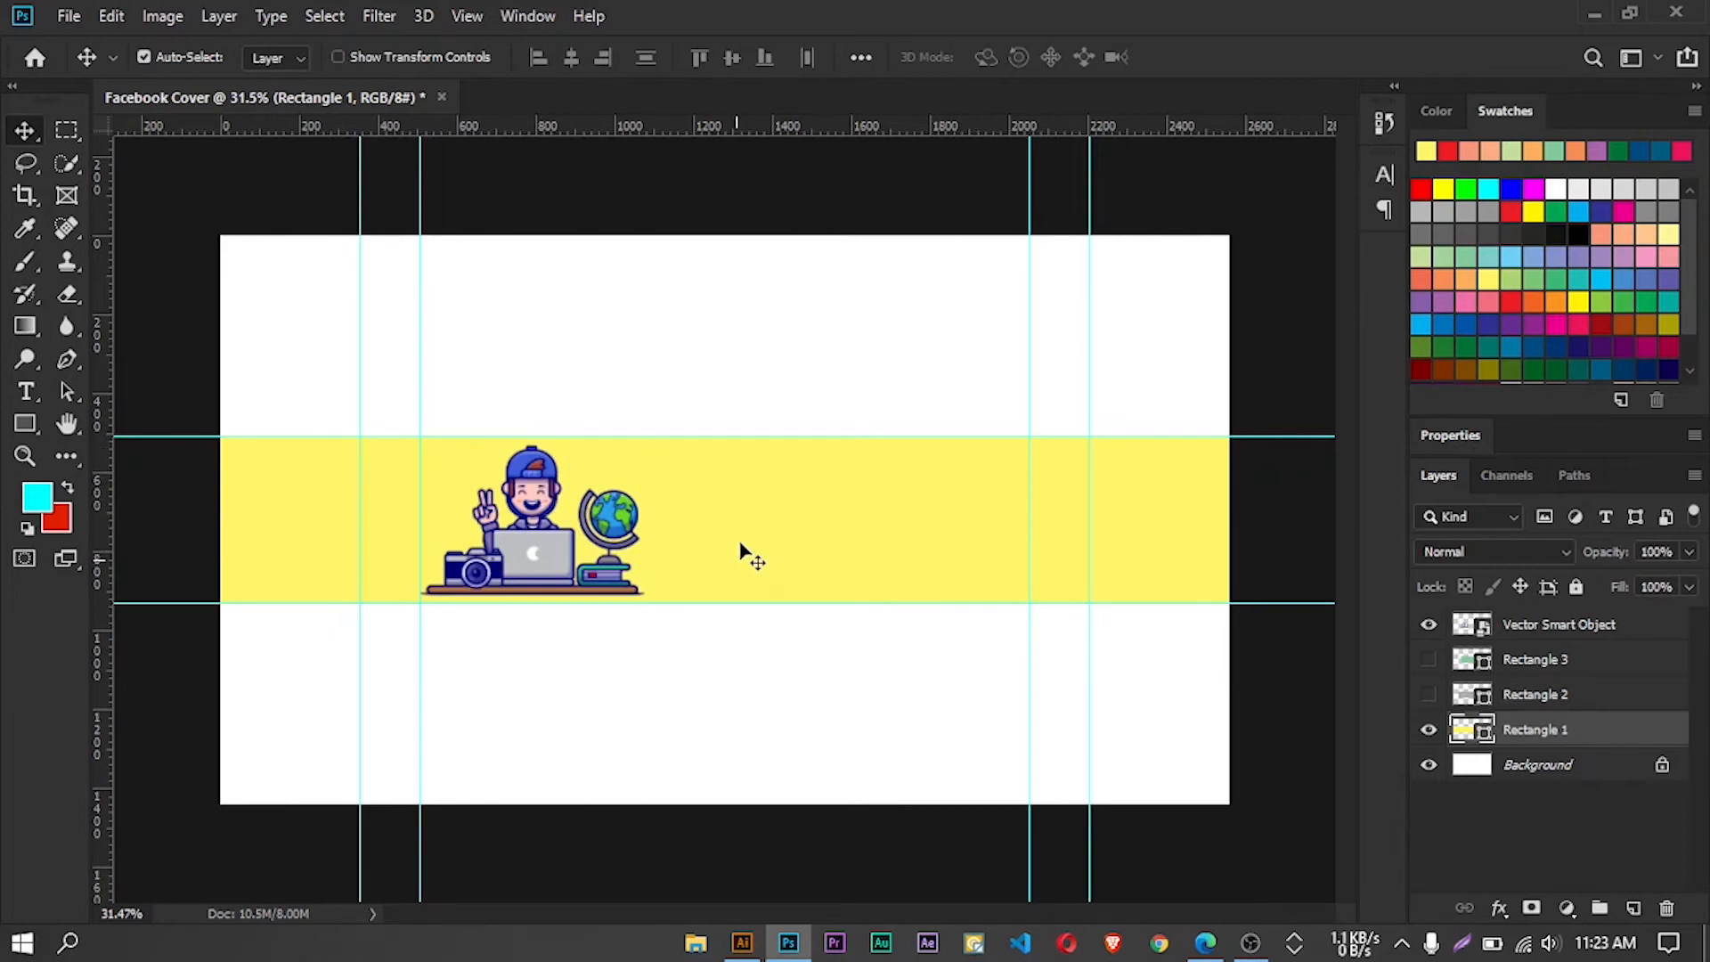
# Bring the white Facebook username badge from Illustrator's 28751 document onto the Photoshop cover's band and enlarge it to about 429%
pyautogui.click(739, 946)
pyautogui.click(321, 105)
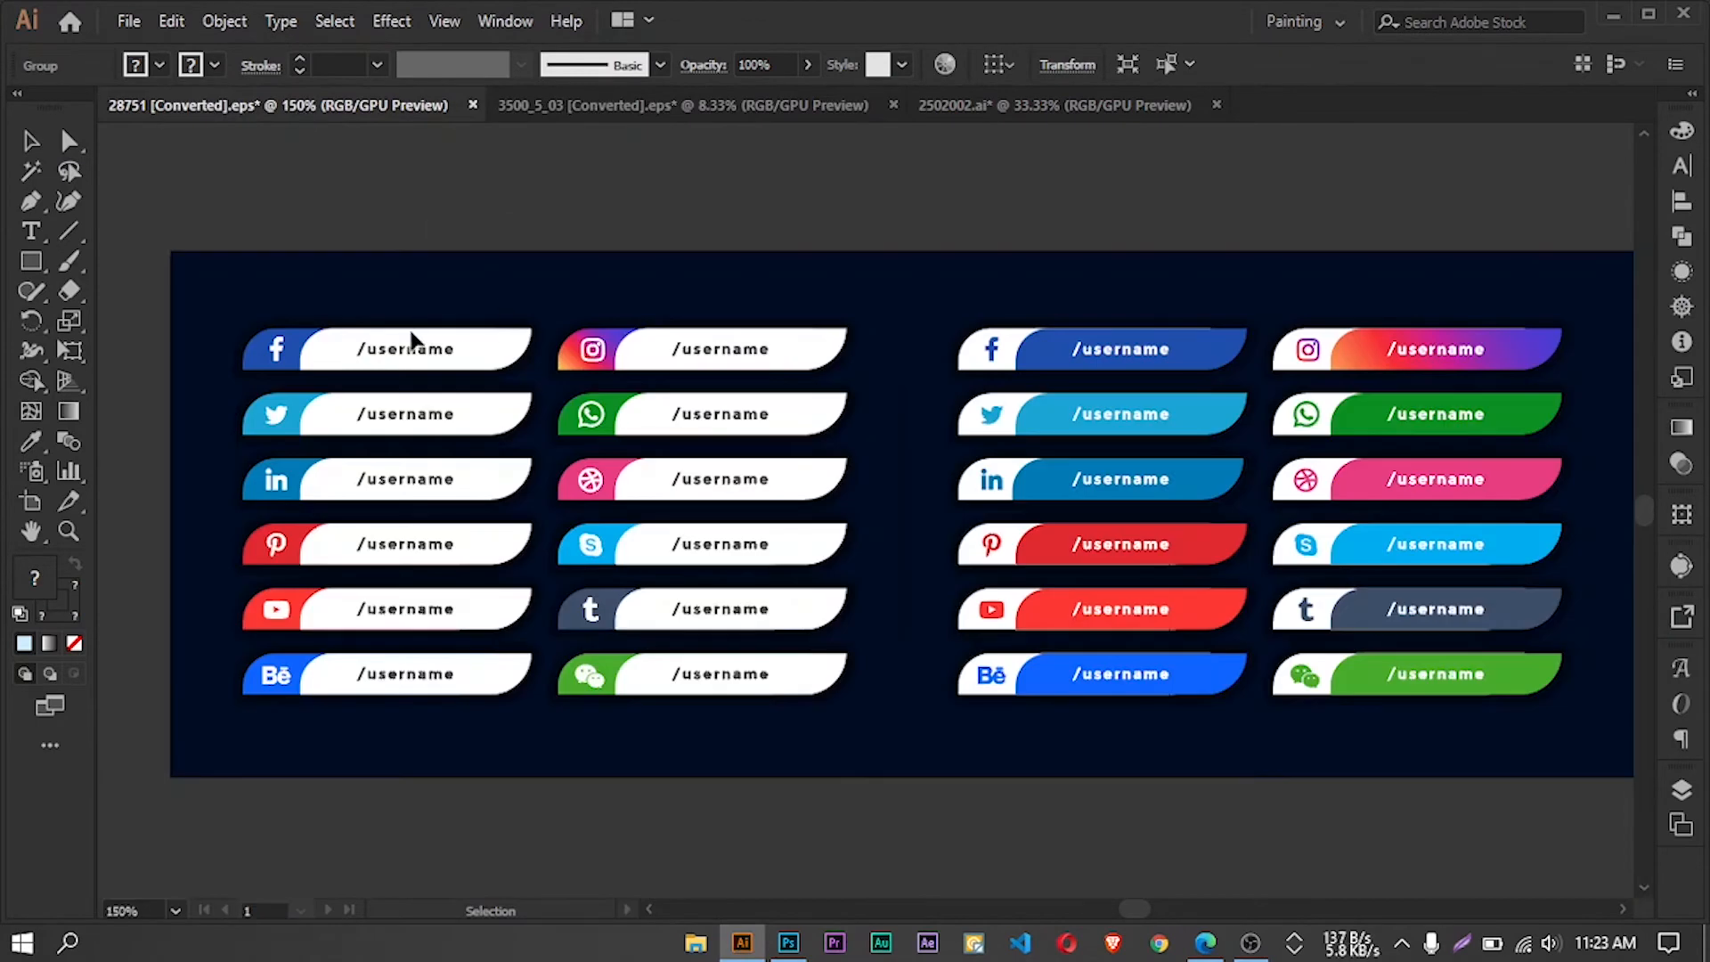
pyautogui.moveTo(402, 352); pyautogui.dragTo(799, 523)
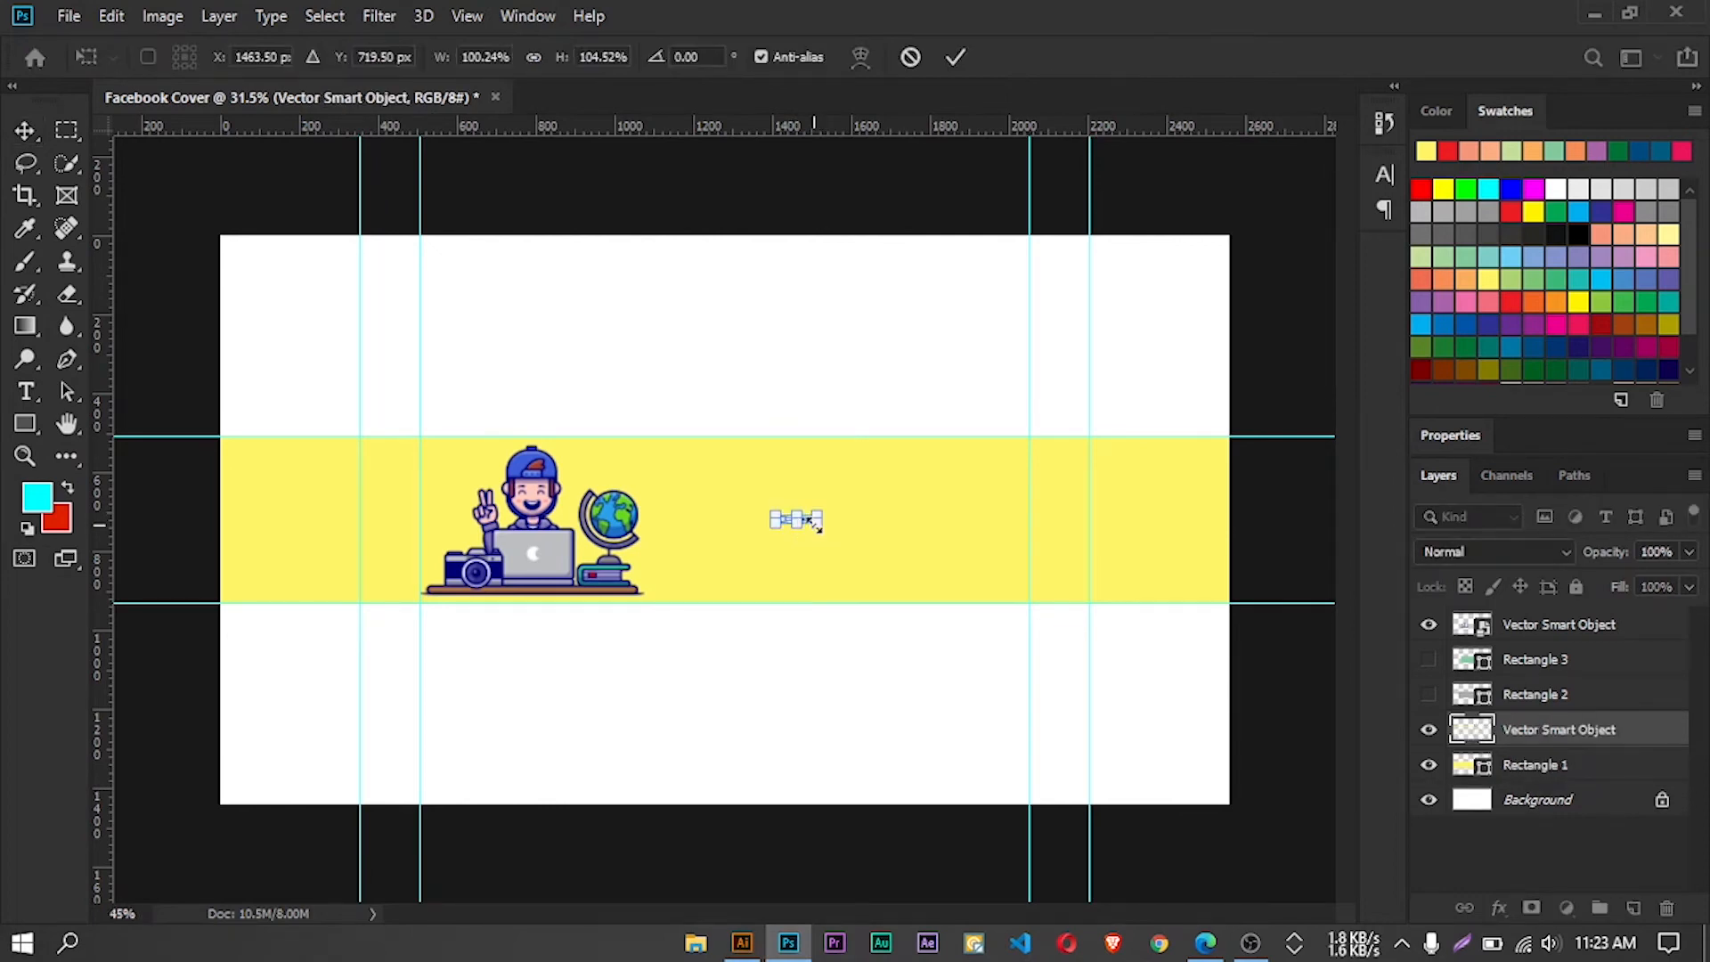
pyautogui.scroll(4, 817, 521)
pyautogui.scroll(2, 804, 524)
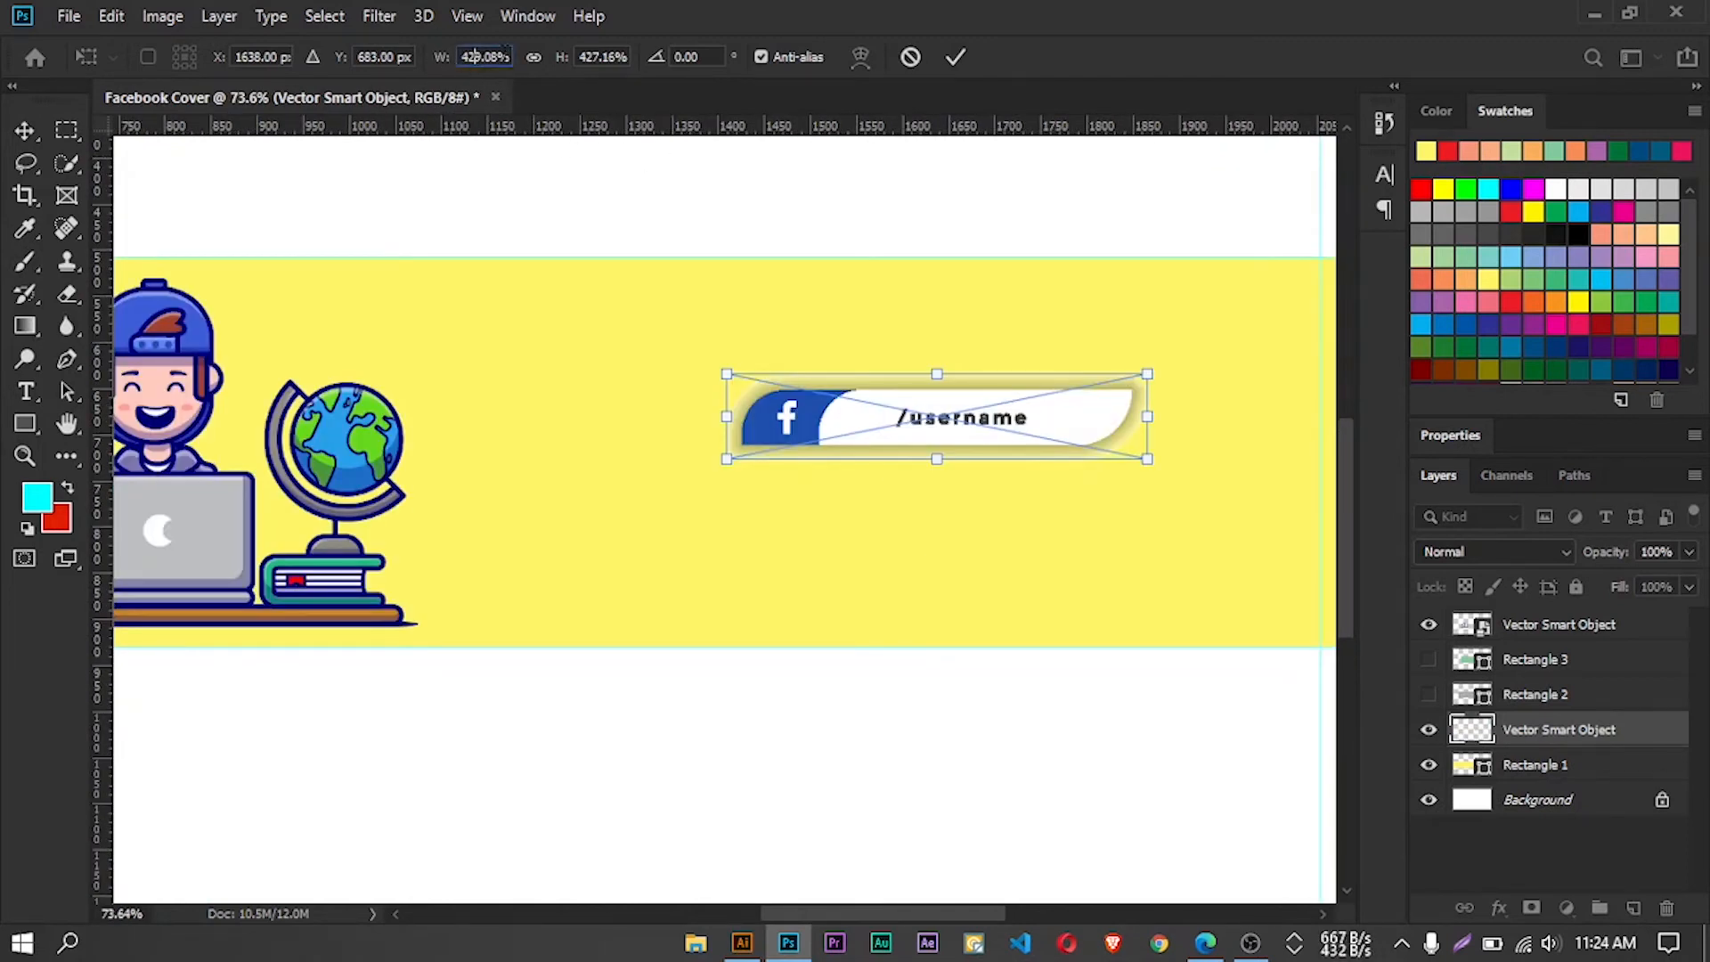
# Set the Facebook badge's width and height scale to 430%
pyautogui.write('42')
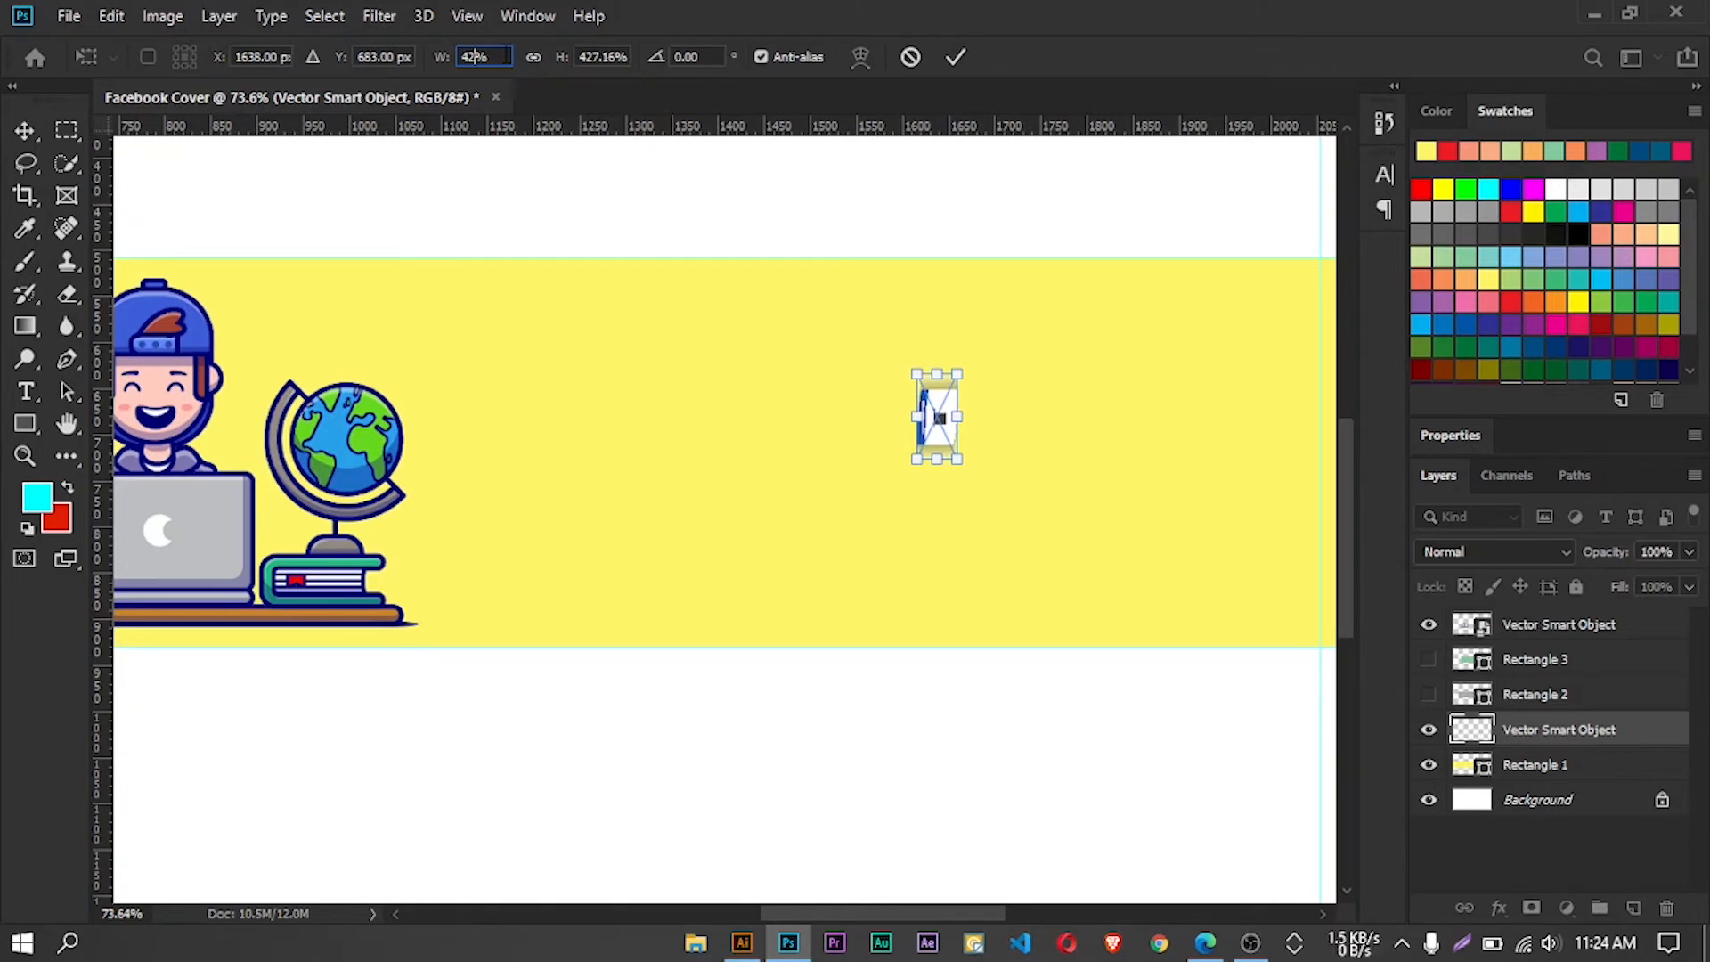
pyautogui.press('BackSpace')
pyautogui.write('30')
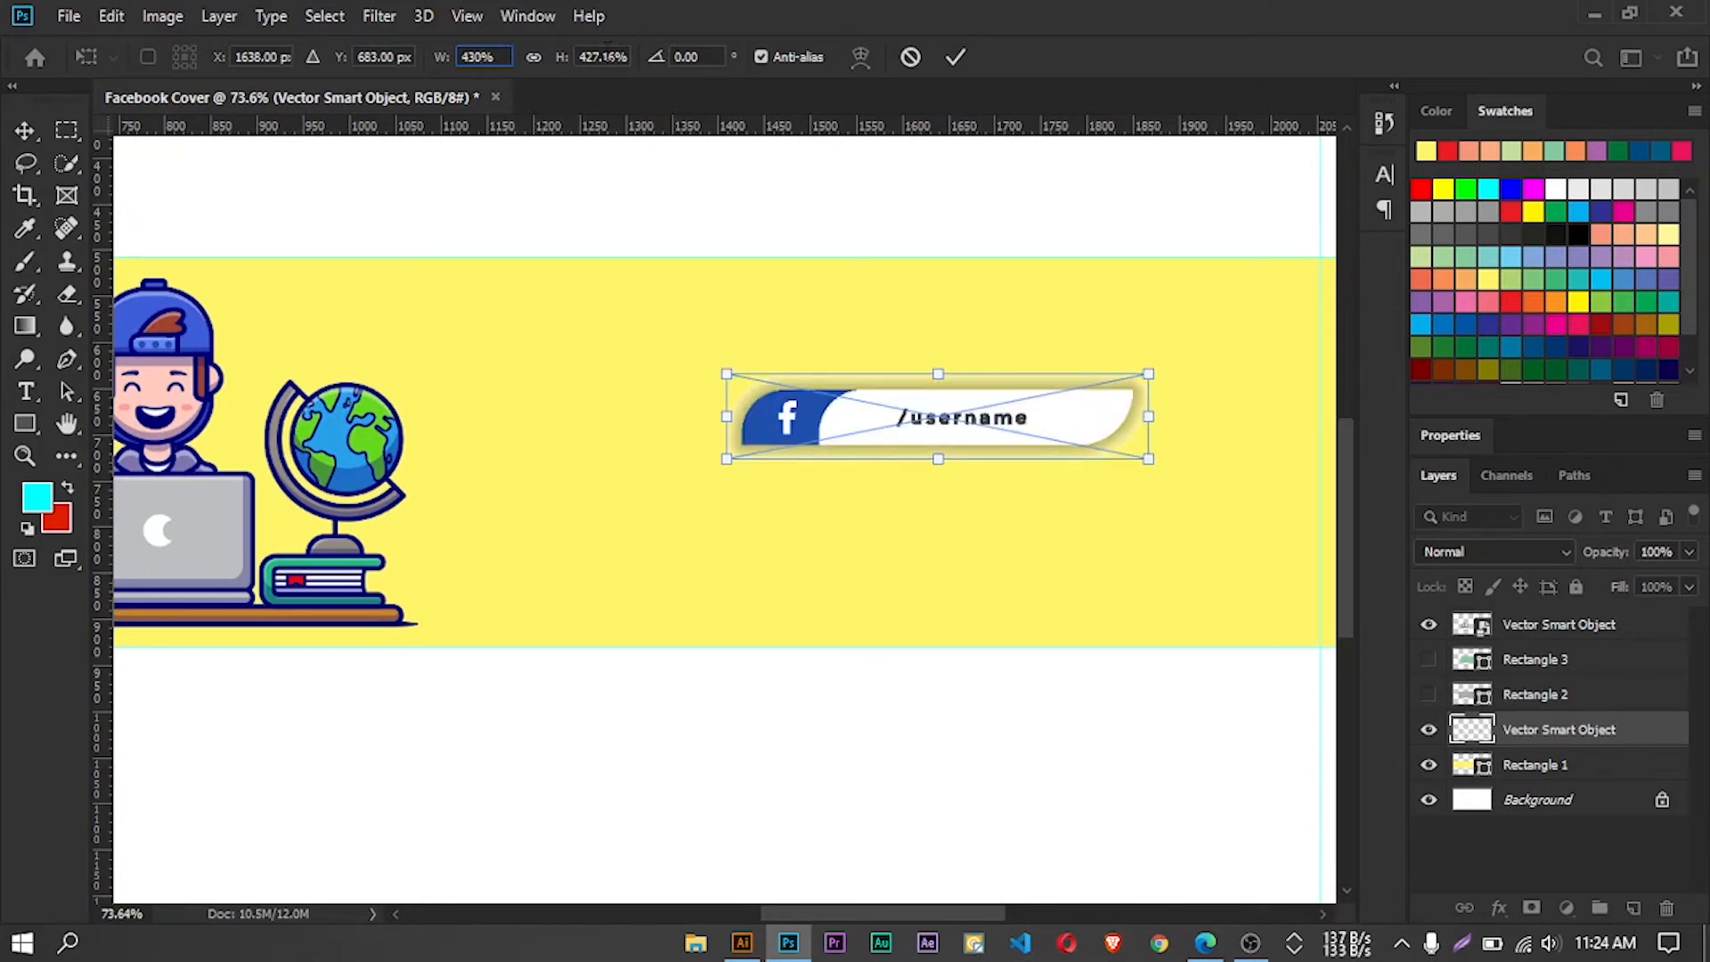
pyautogui.press('BackSpace')
pyautogui.press('BackSpace')
pyautogui.press('BackSpace')
pyautogui.press('BackSpace')
pyautogui.press('BackSpace')
pyautogui.write('30')
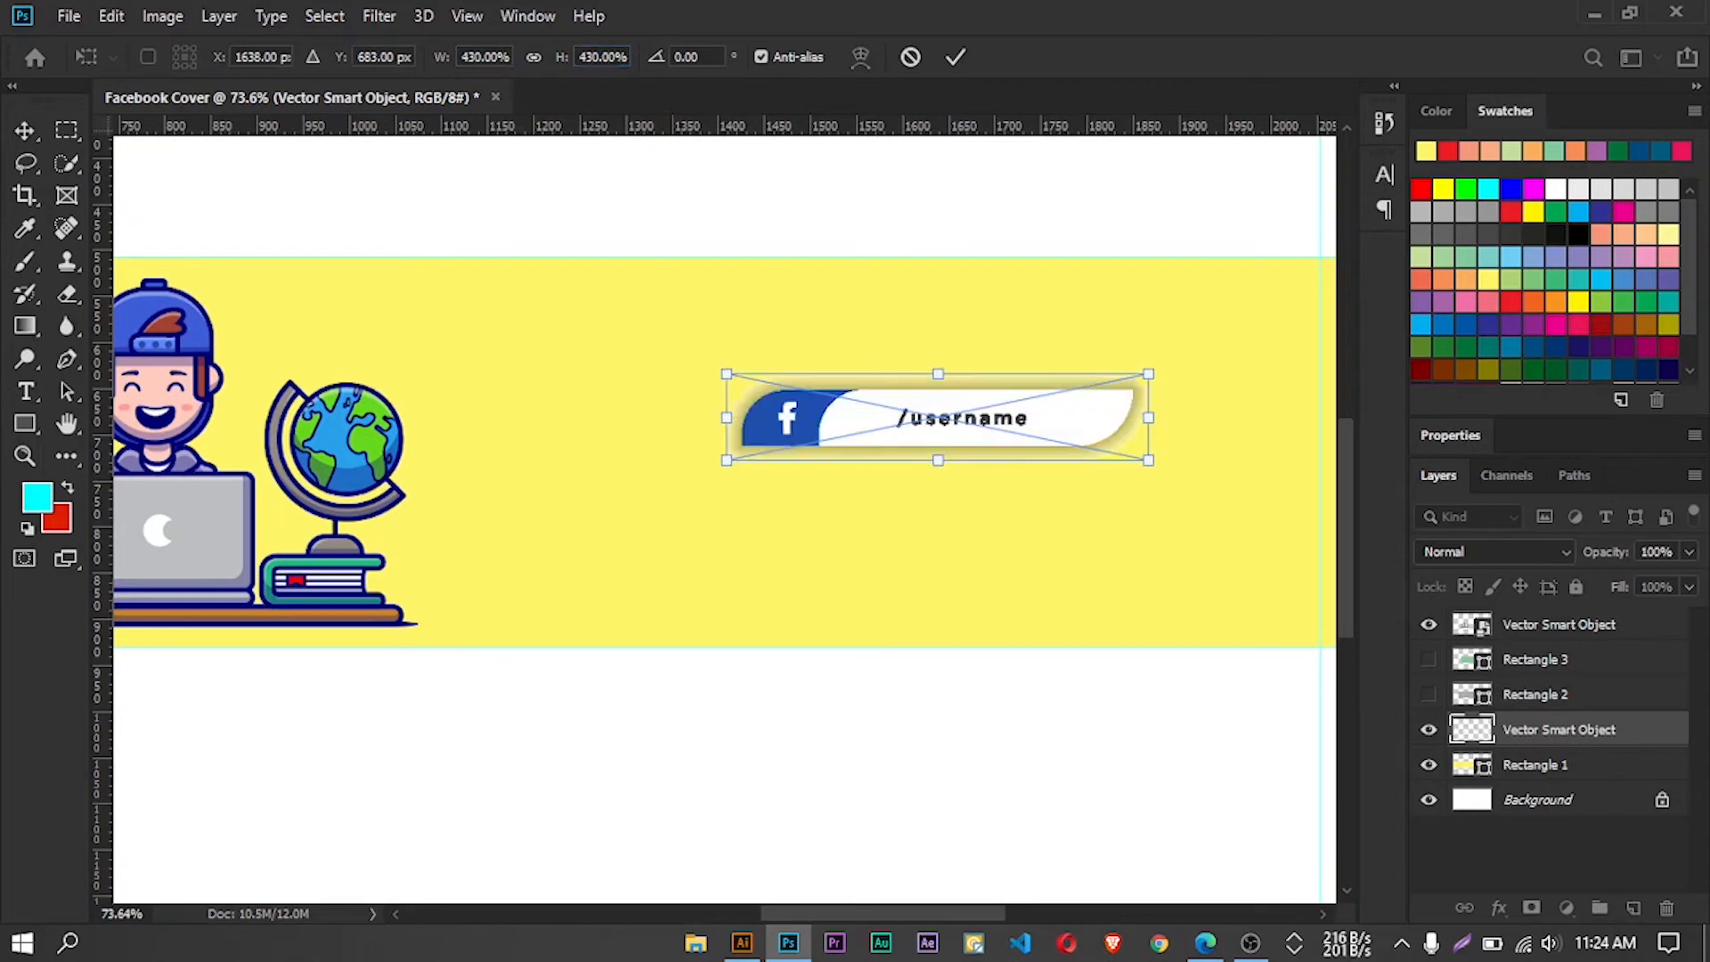
# Move the Facebook badge near the band's upper edge, to the right of the illustration, and apply the transform
pyautogui.scroll(-3, 897, 305)
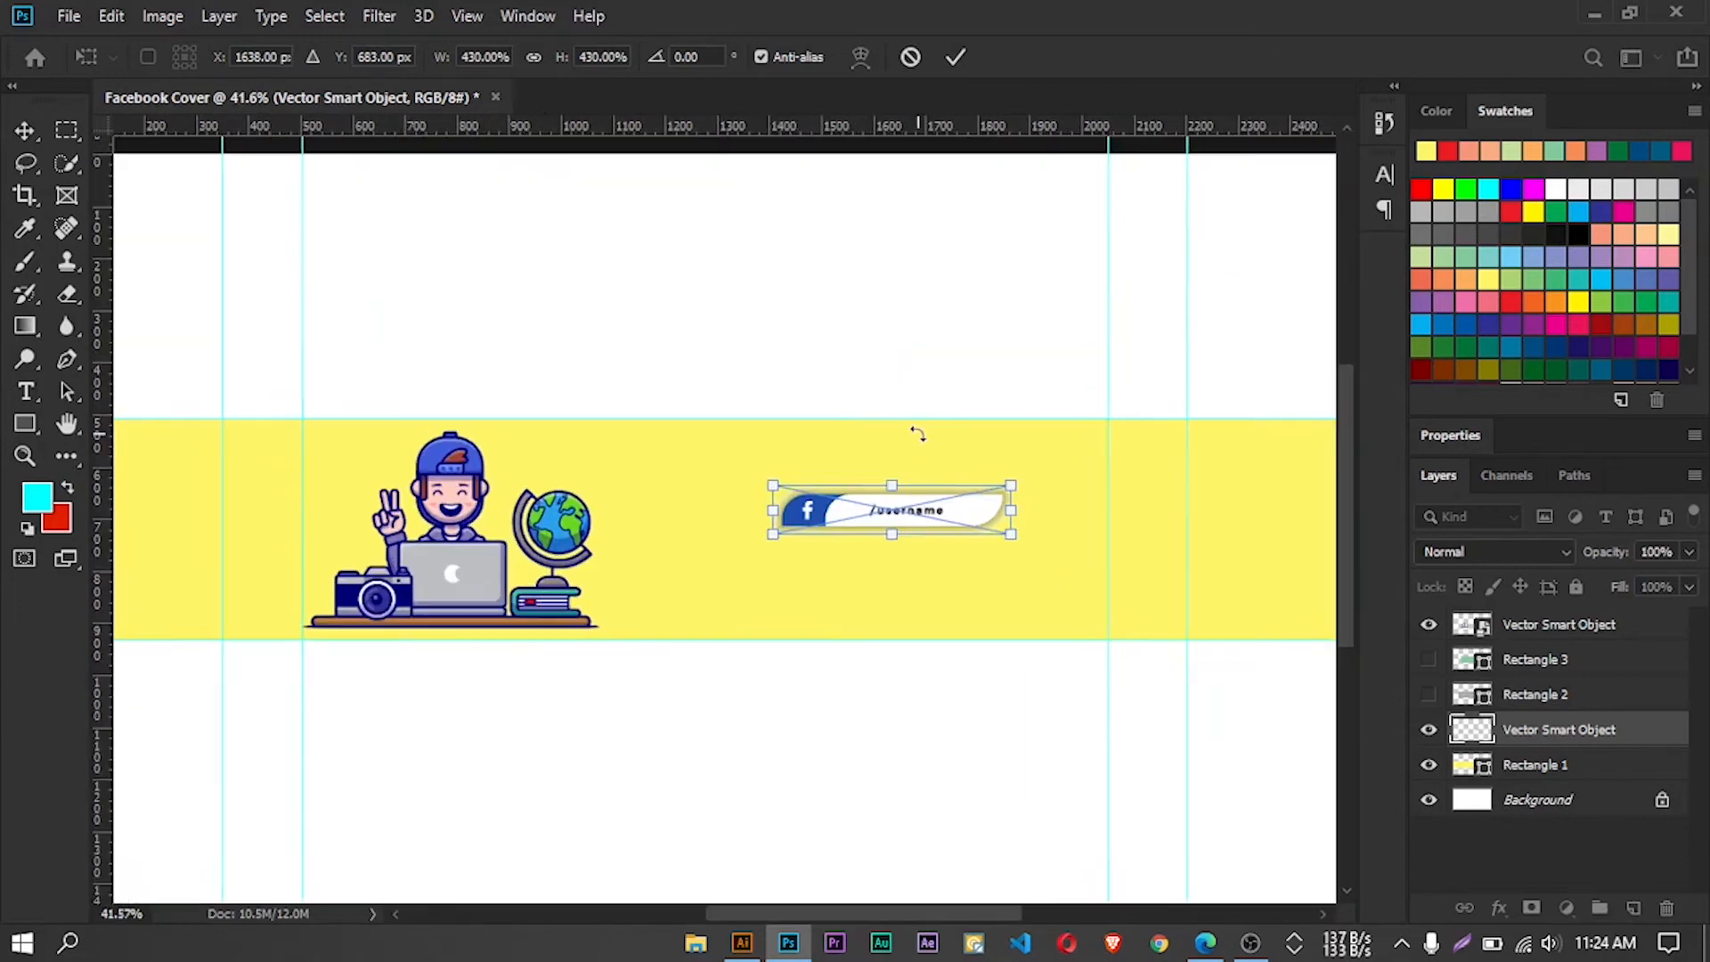
pyautogui.scroll(2, 918, 434)
pyautogui.moveTo(918, 569); pyautogui.dragTo(773, 489)
pyautogui.scroll(-3, 933, 551)
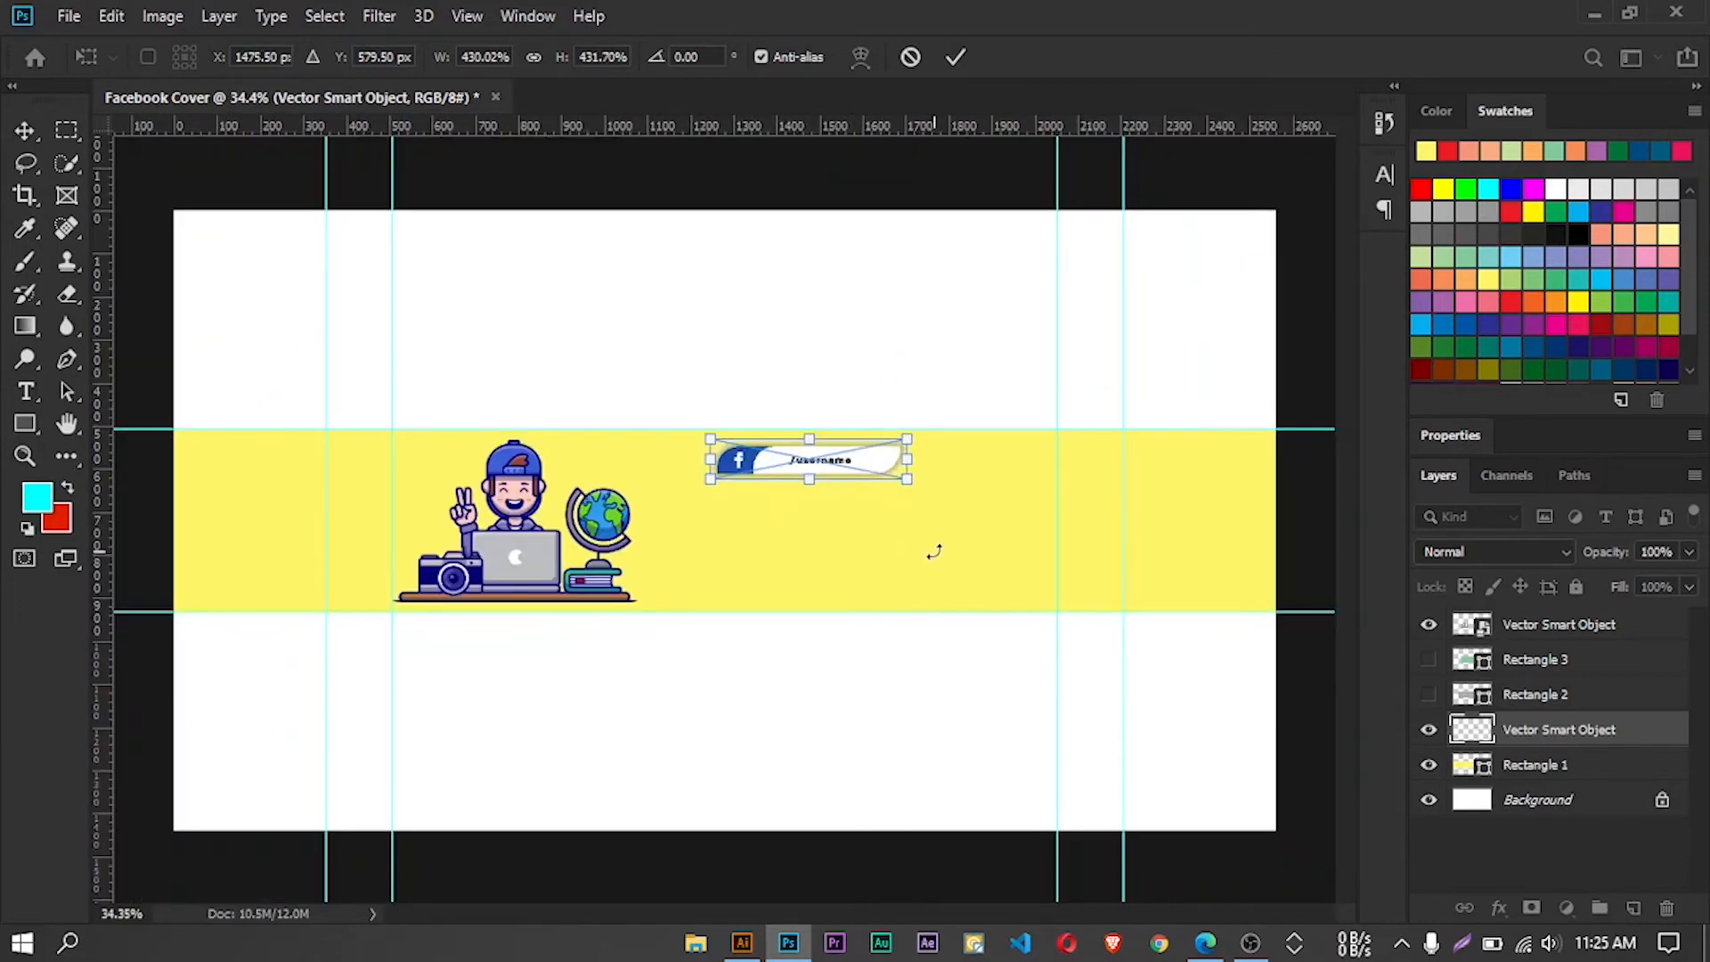
pyautogui.click(956, 56)
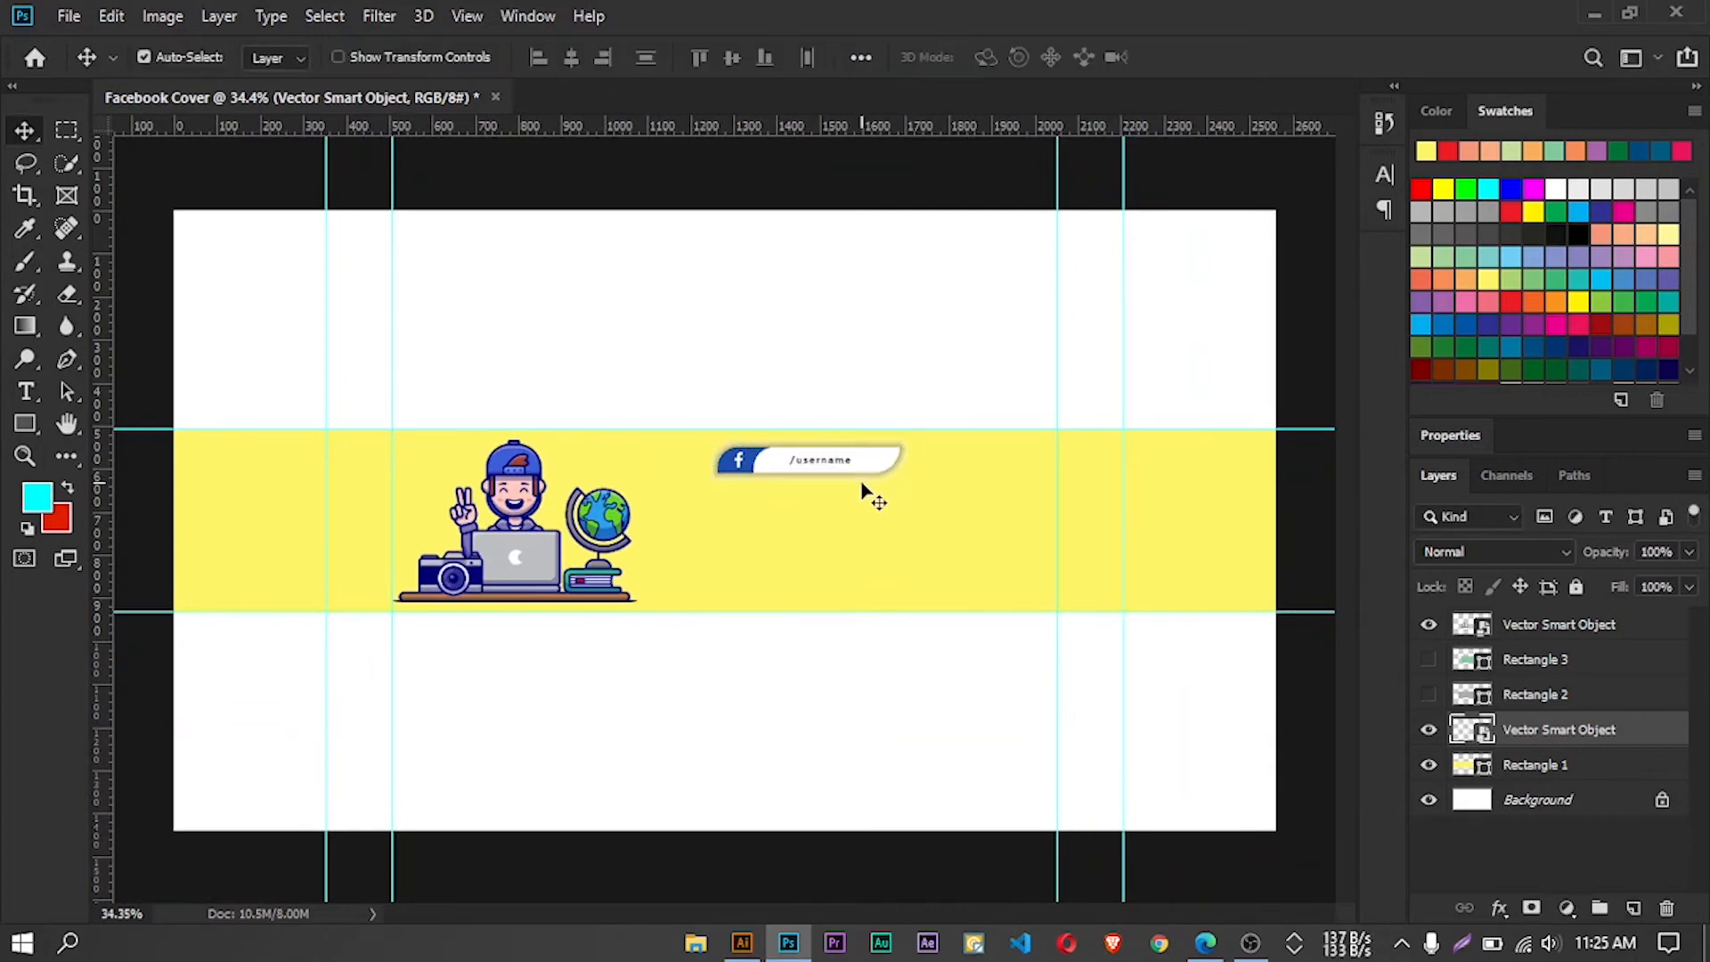
# Bring the white Twitter username badge from Illustrator onto the Photoshop cover, below the Facebook badge
pyautogui.click(742, 942)
pyautogui.click(374, 419)
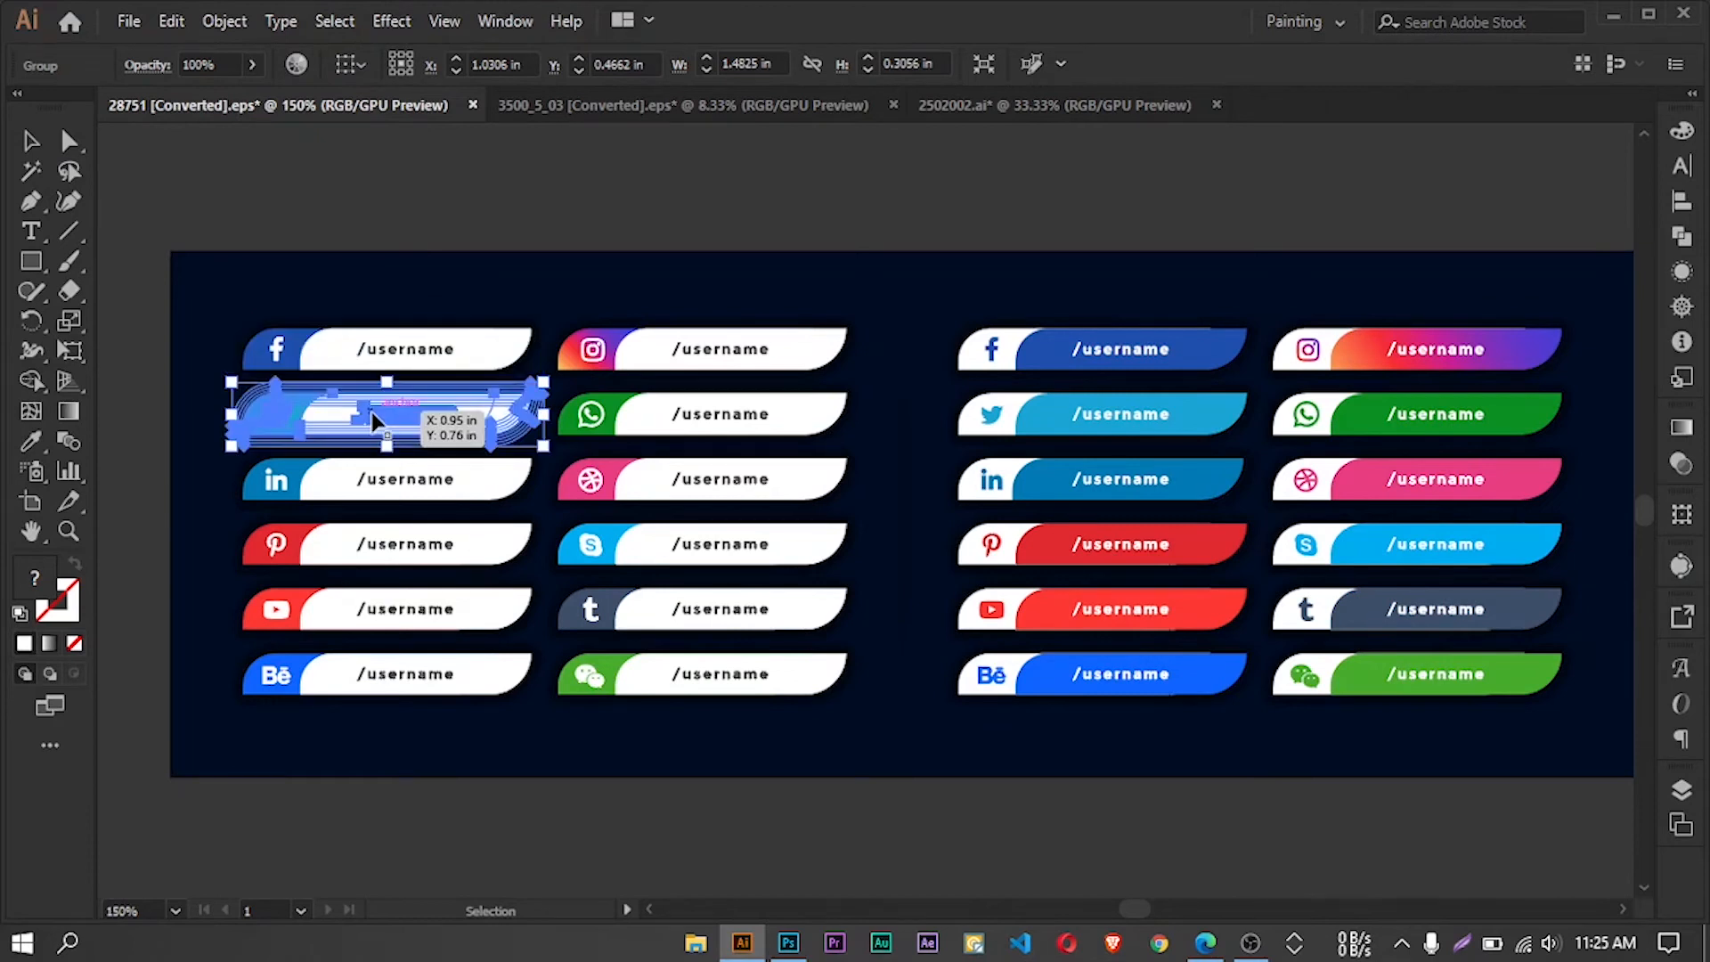
pyautogui.moveTo(374, 419); pyautogui.dragTo(795, 510)
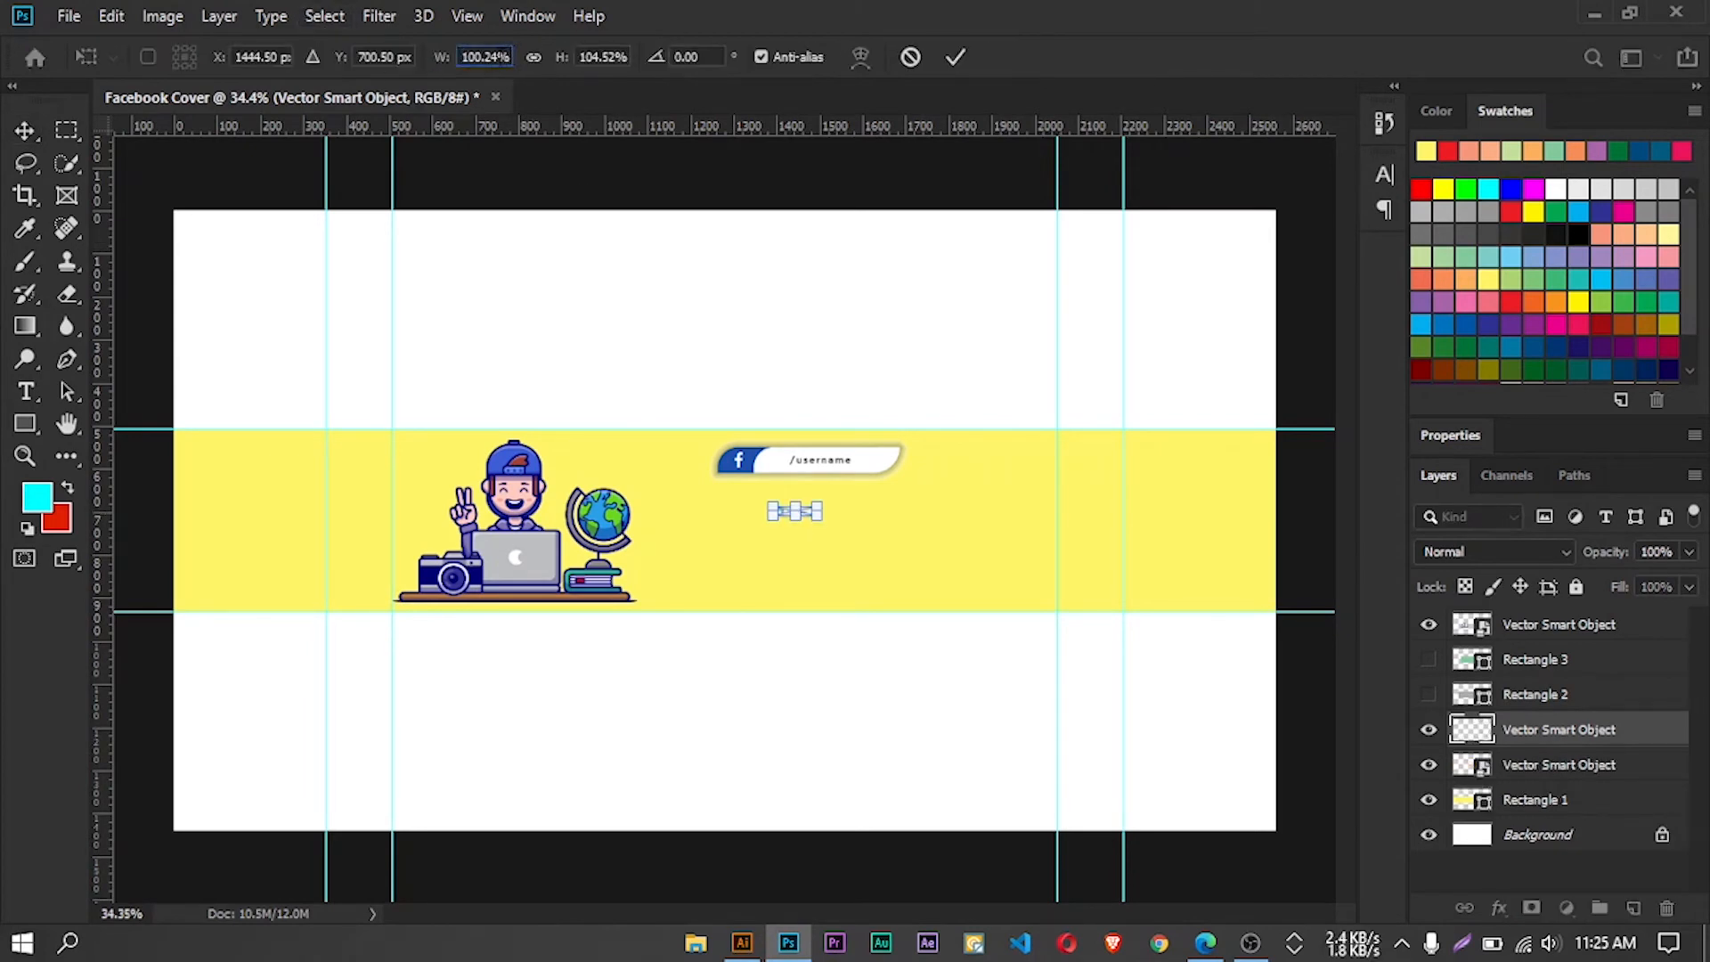
# Scale the Twitter badge to 430% in width and height and align it directly beneath the Facebook badge
pyautogui.doubleClick(484, 57)
pyautogui.write('430')
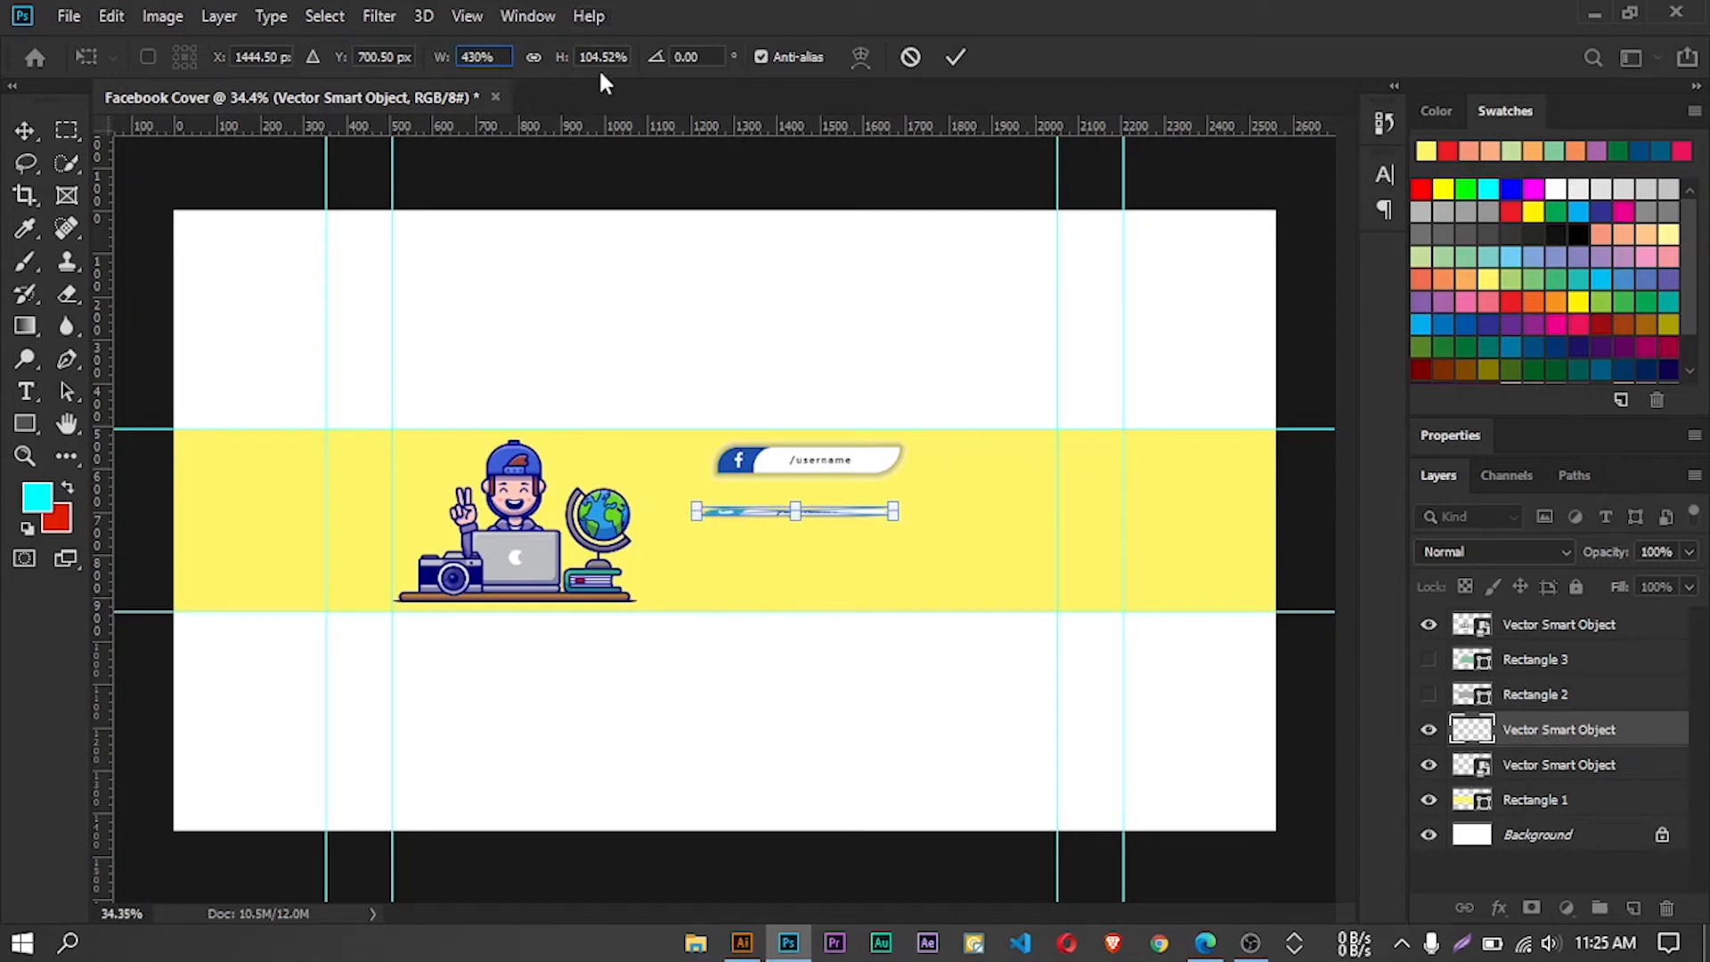
pyautogui.doubleClick(609, 57)
pyautogui.press('BackSpace')
pyautogui.write('430')
pyautogui.press('Return')
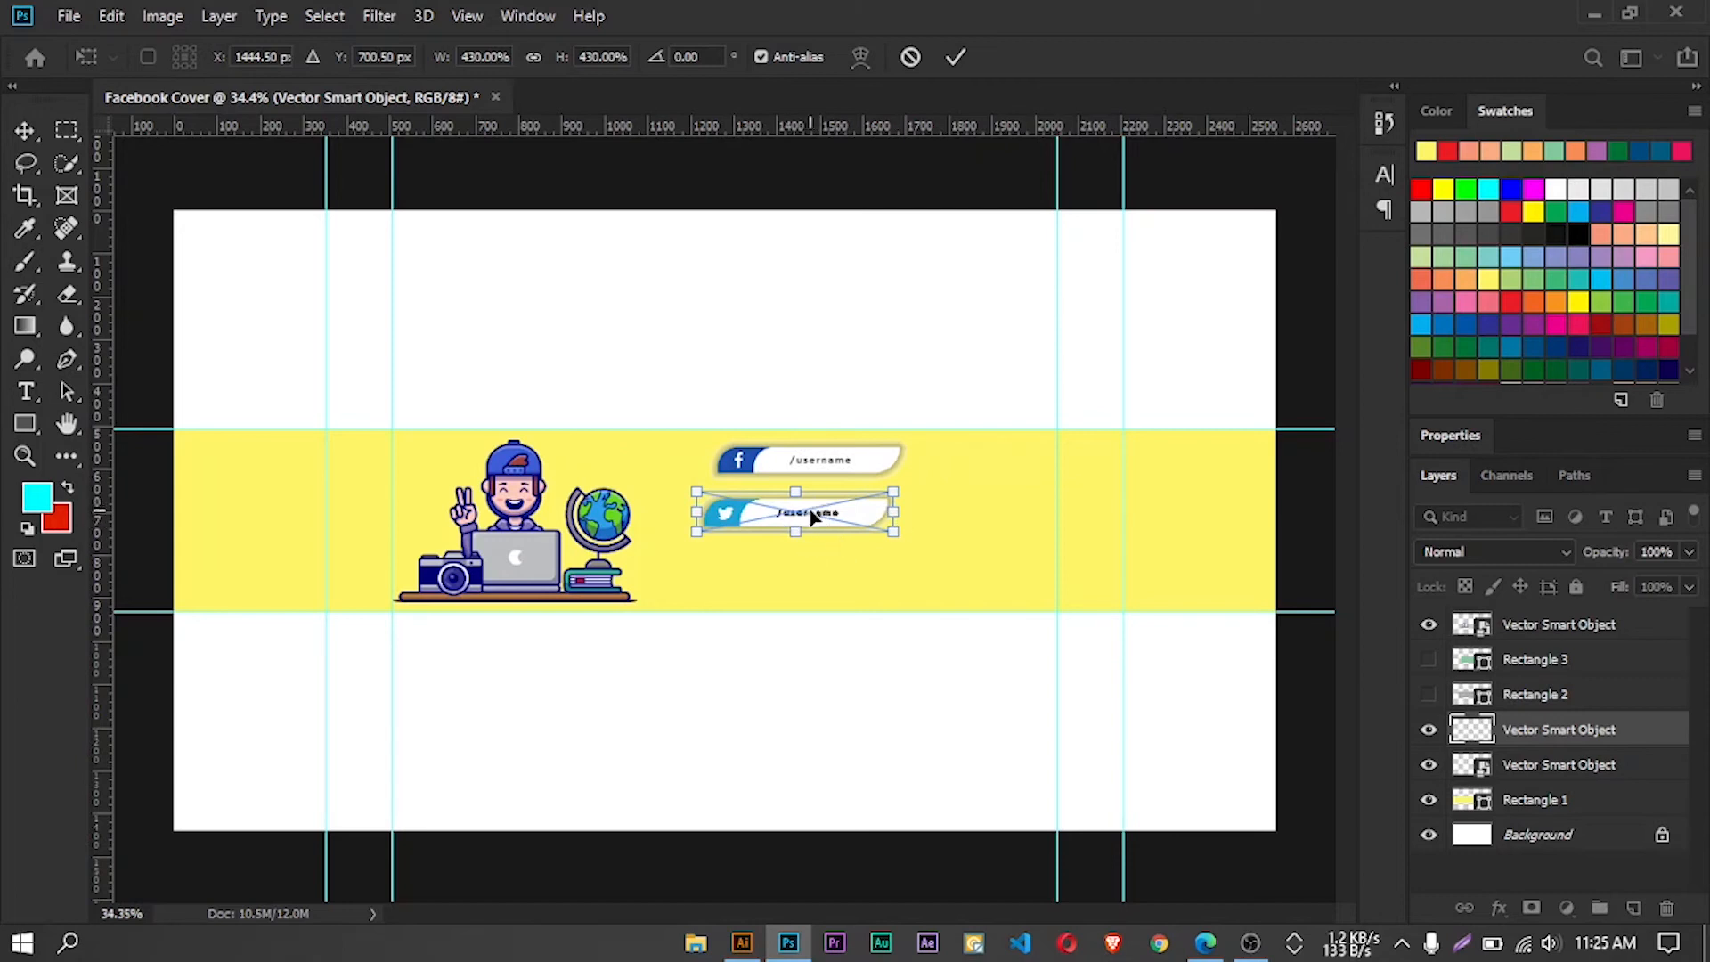
pyautogui.moveTo(813, 516); pyautogui.dragTo(821, 517)
pyautogui.click(952, 55)
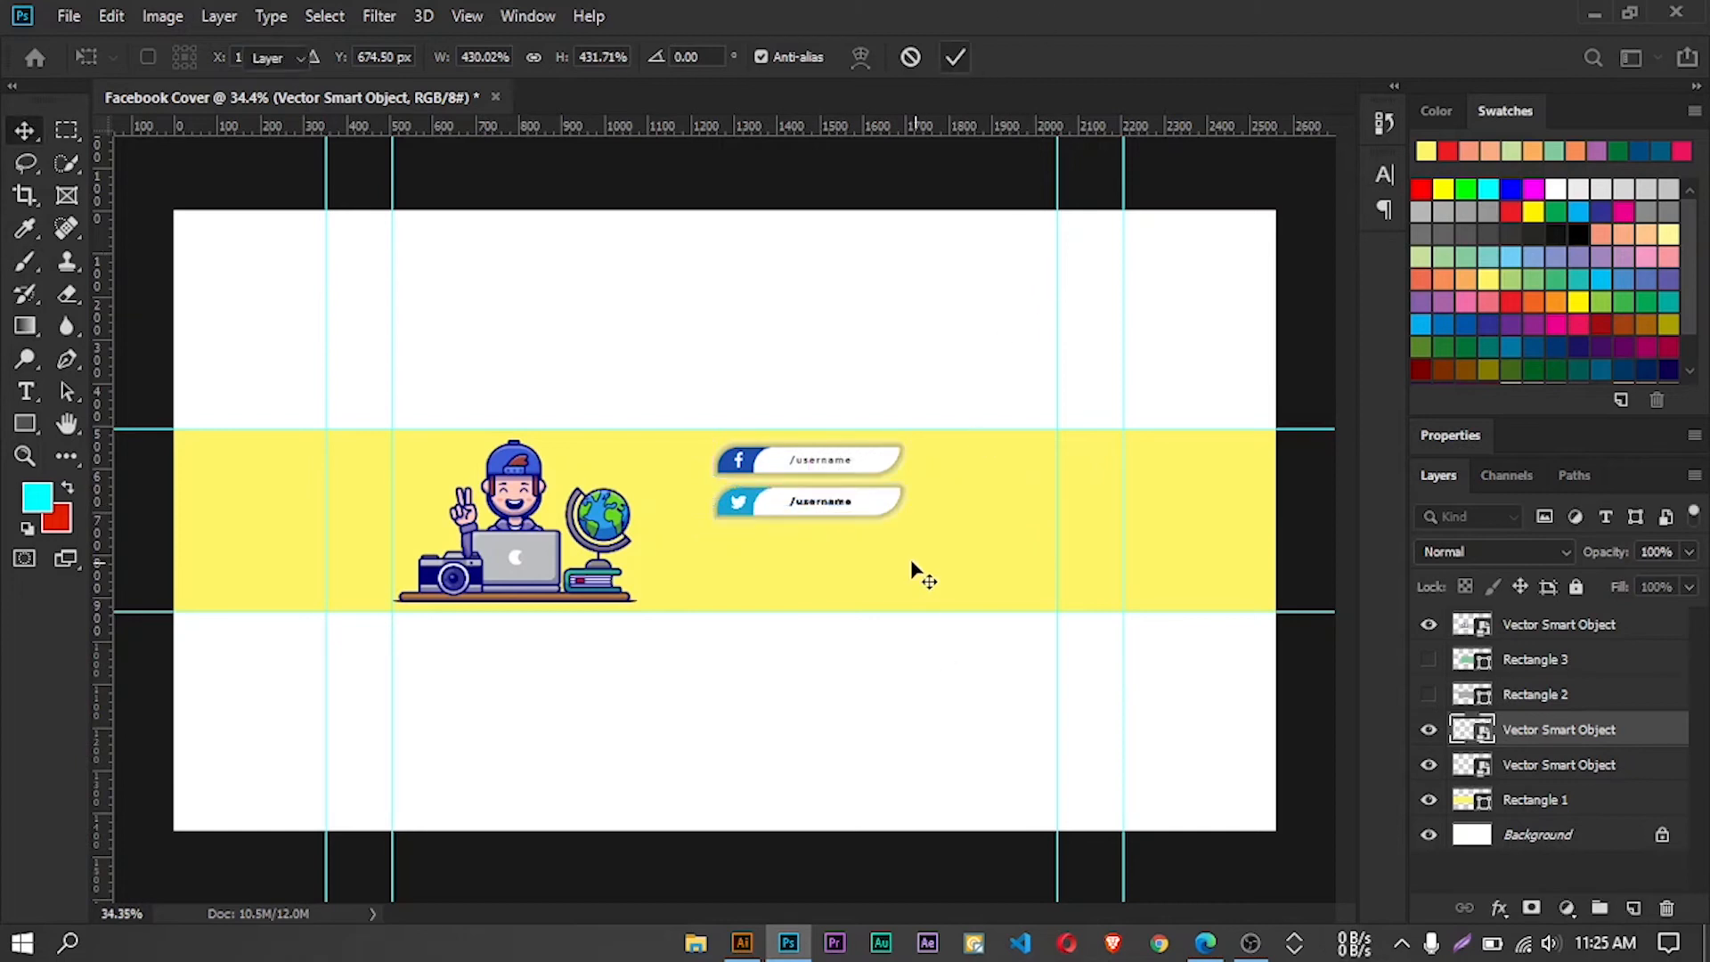
# Bring the white Instagram username badge from Illustrator onto the Photoshop cover, below the Twitter badge
pyautogui.click(741, 943)
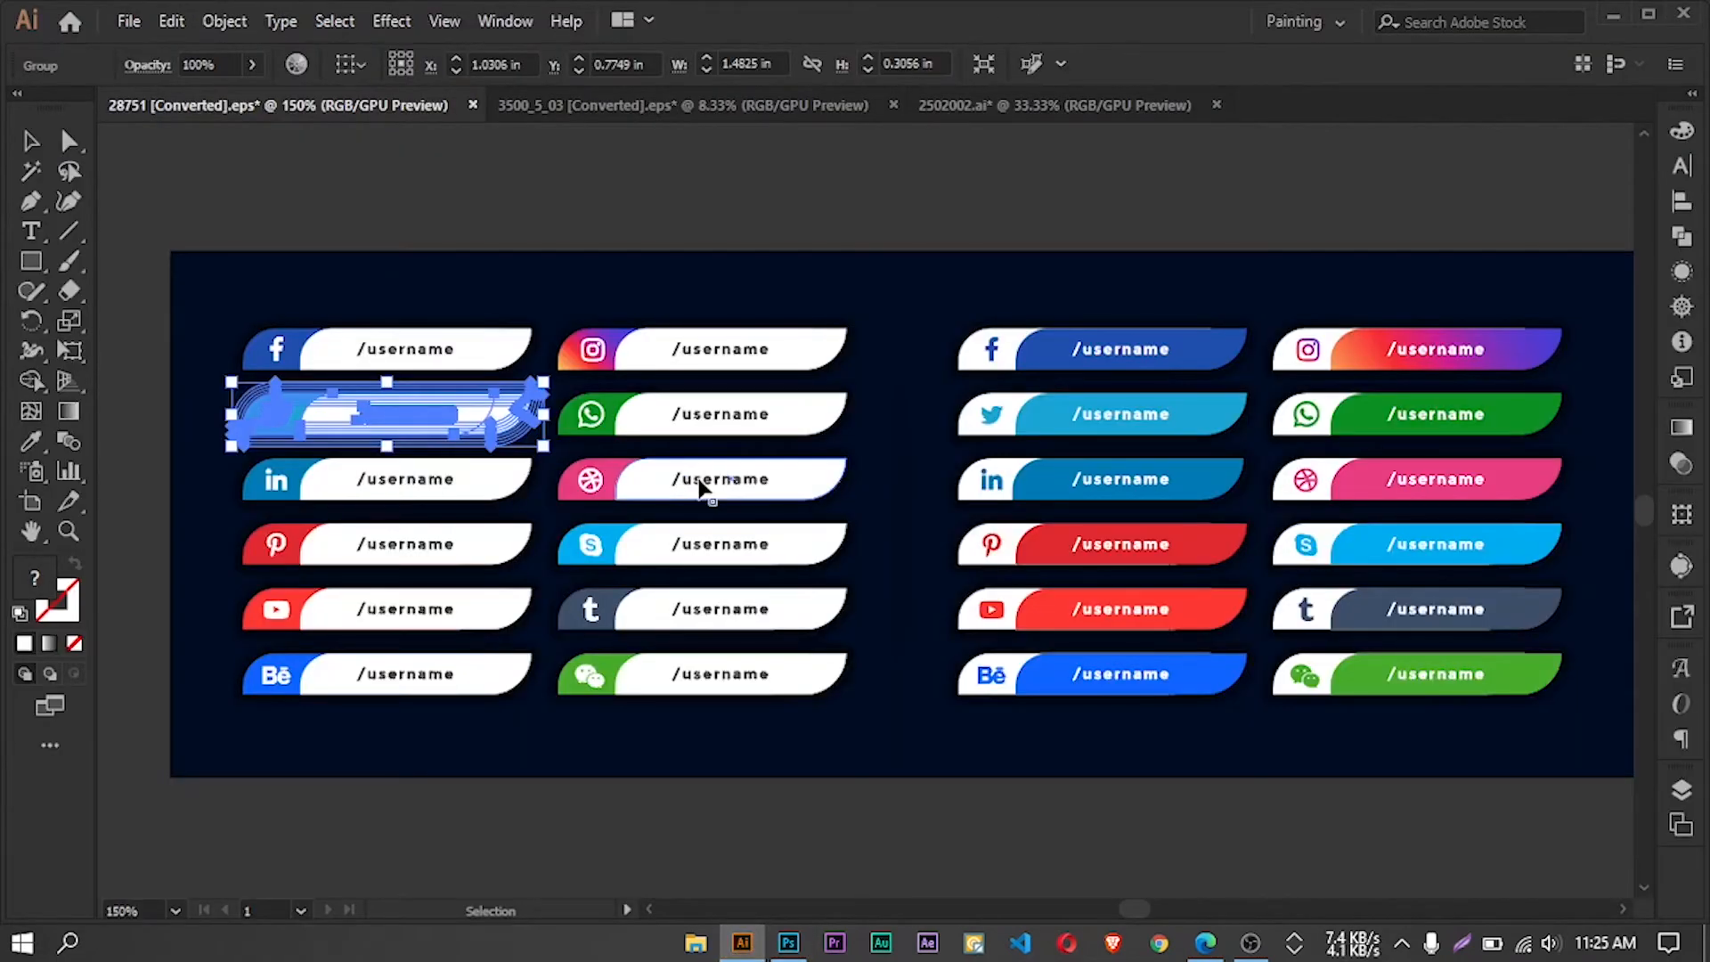
pyautogui.click(679, 349)
pyautogui.moveTo(680, 349); pyautogui.dragTo(773, 549)
# Set the Instagram badge's width and height scale to 430%
pyautogui.click(484, 56)
pyautogui.moveTo(481, 56); pyautogui.dragTo(495, 56)
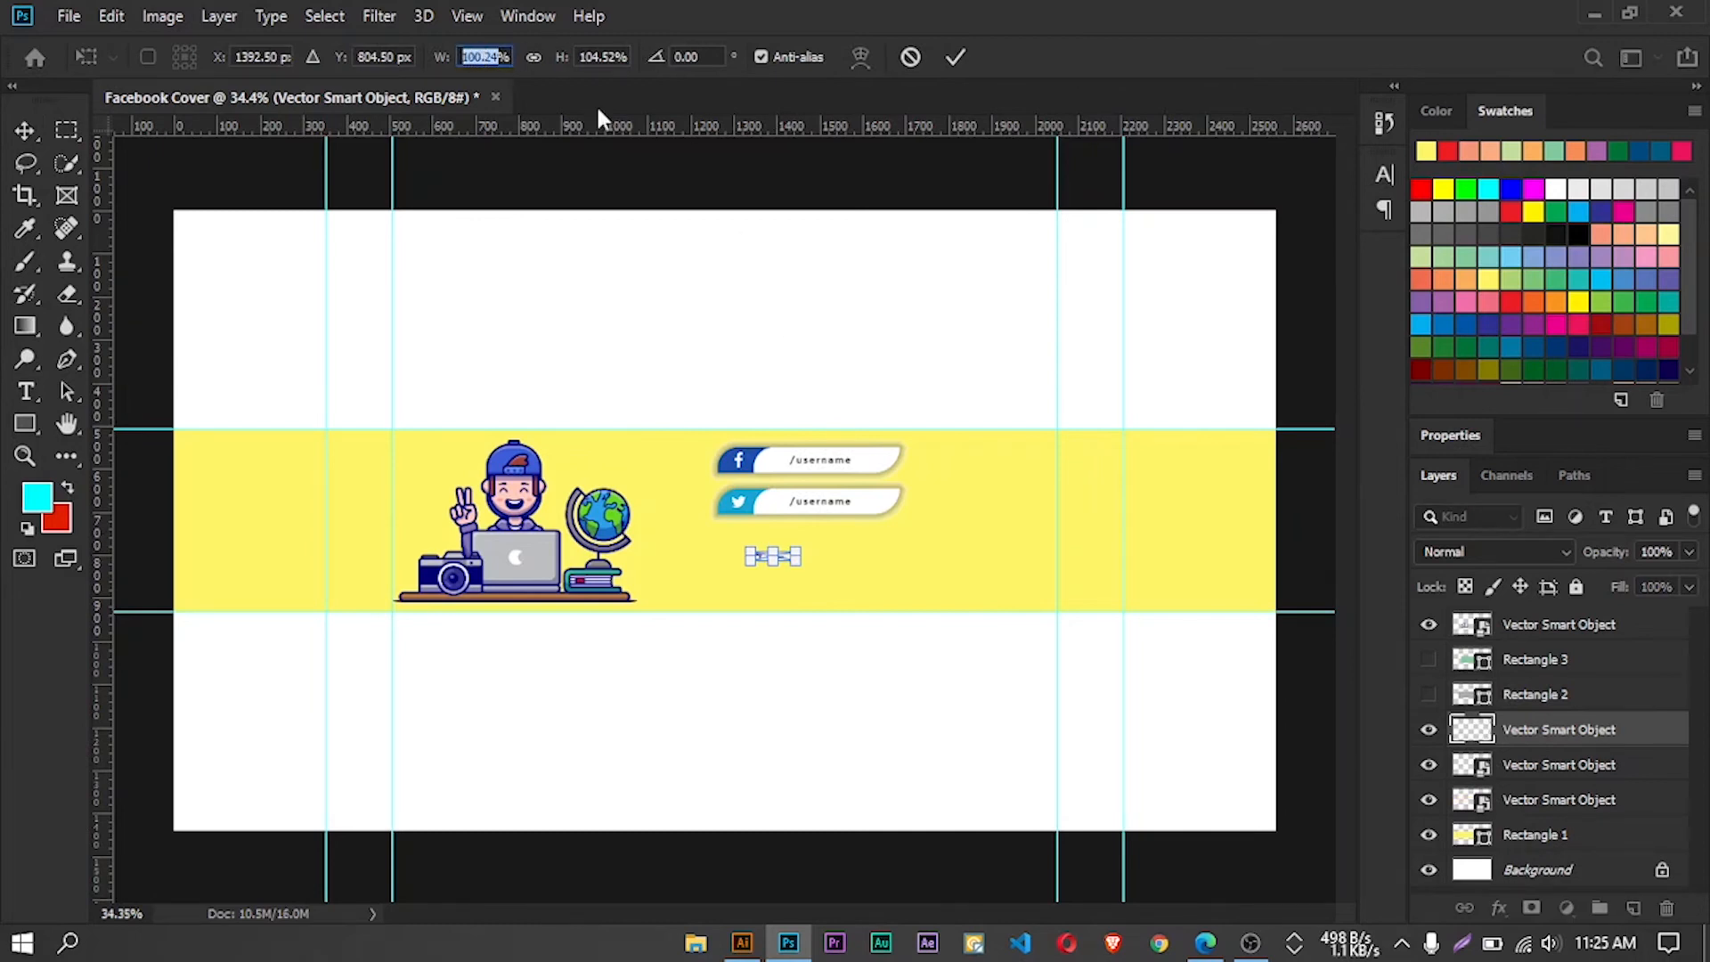
pyautogui.write('430')
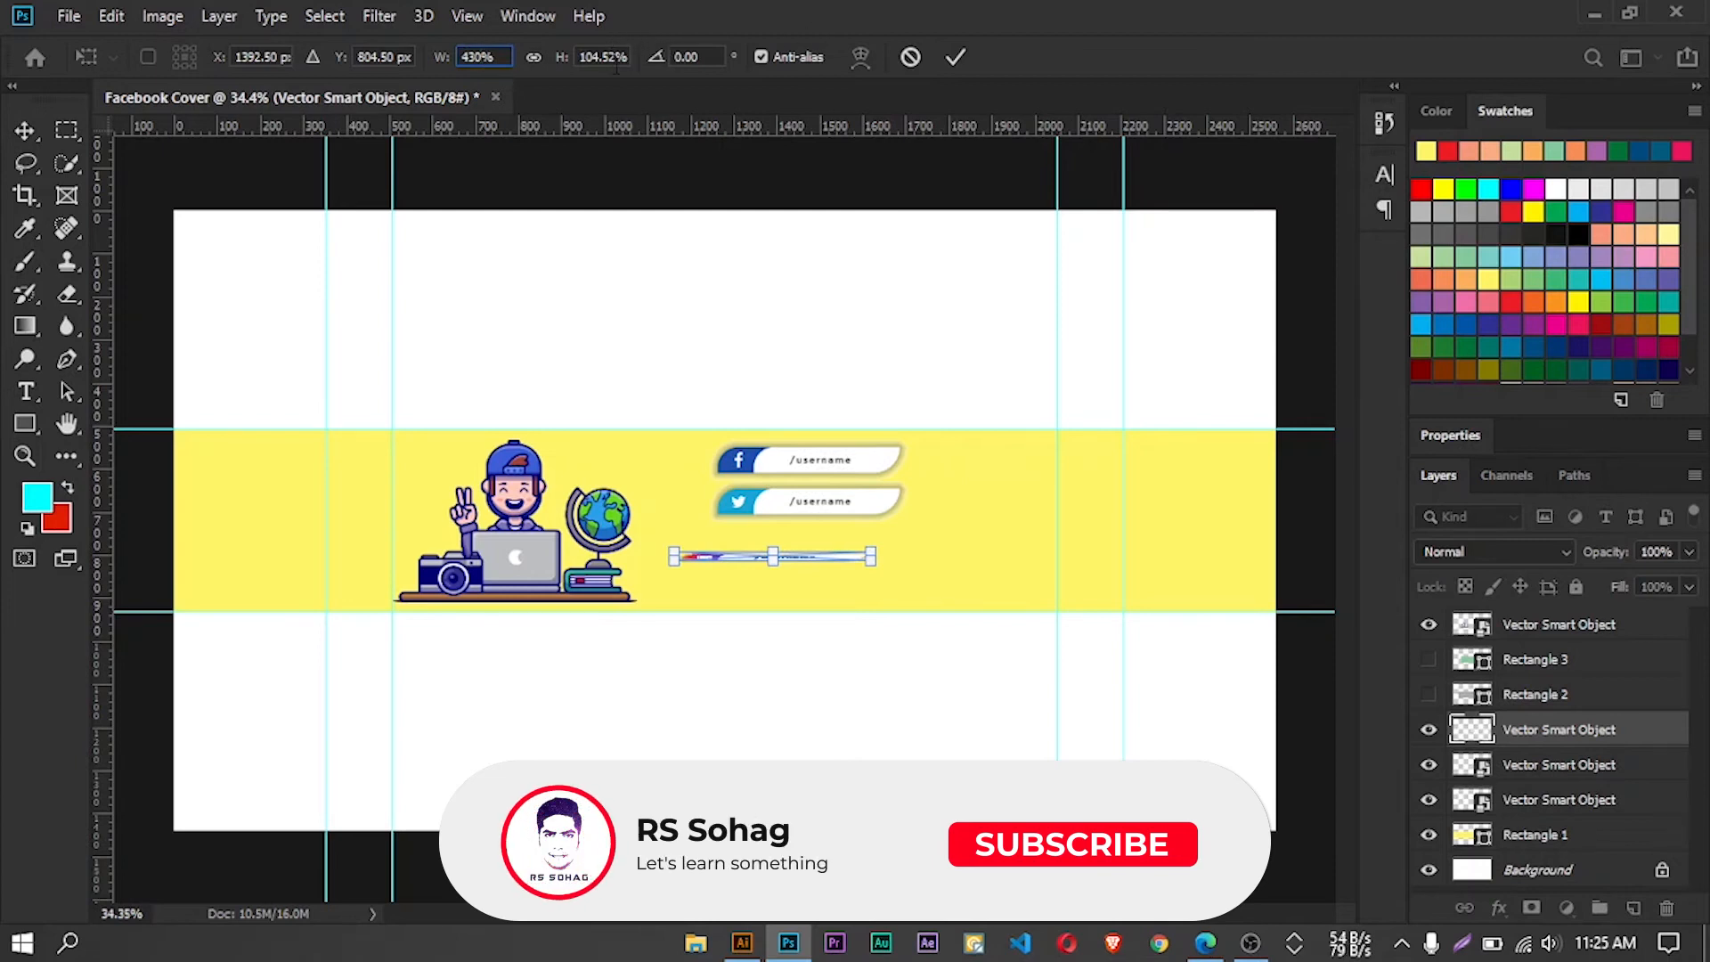
pyautogui.press('Tab')
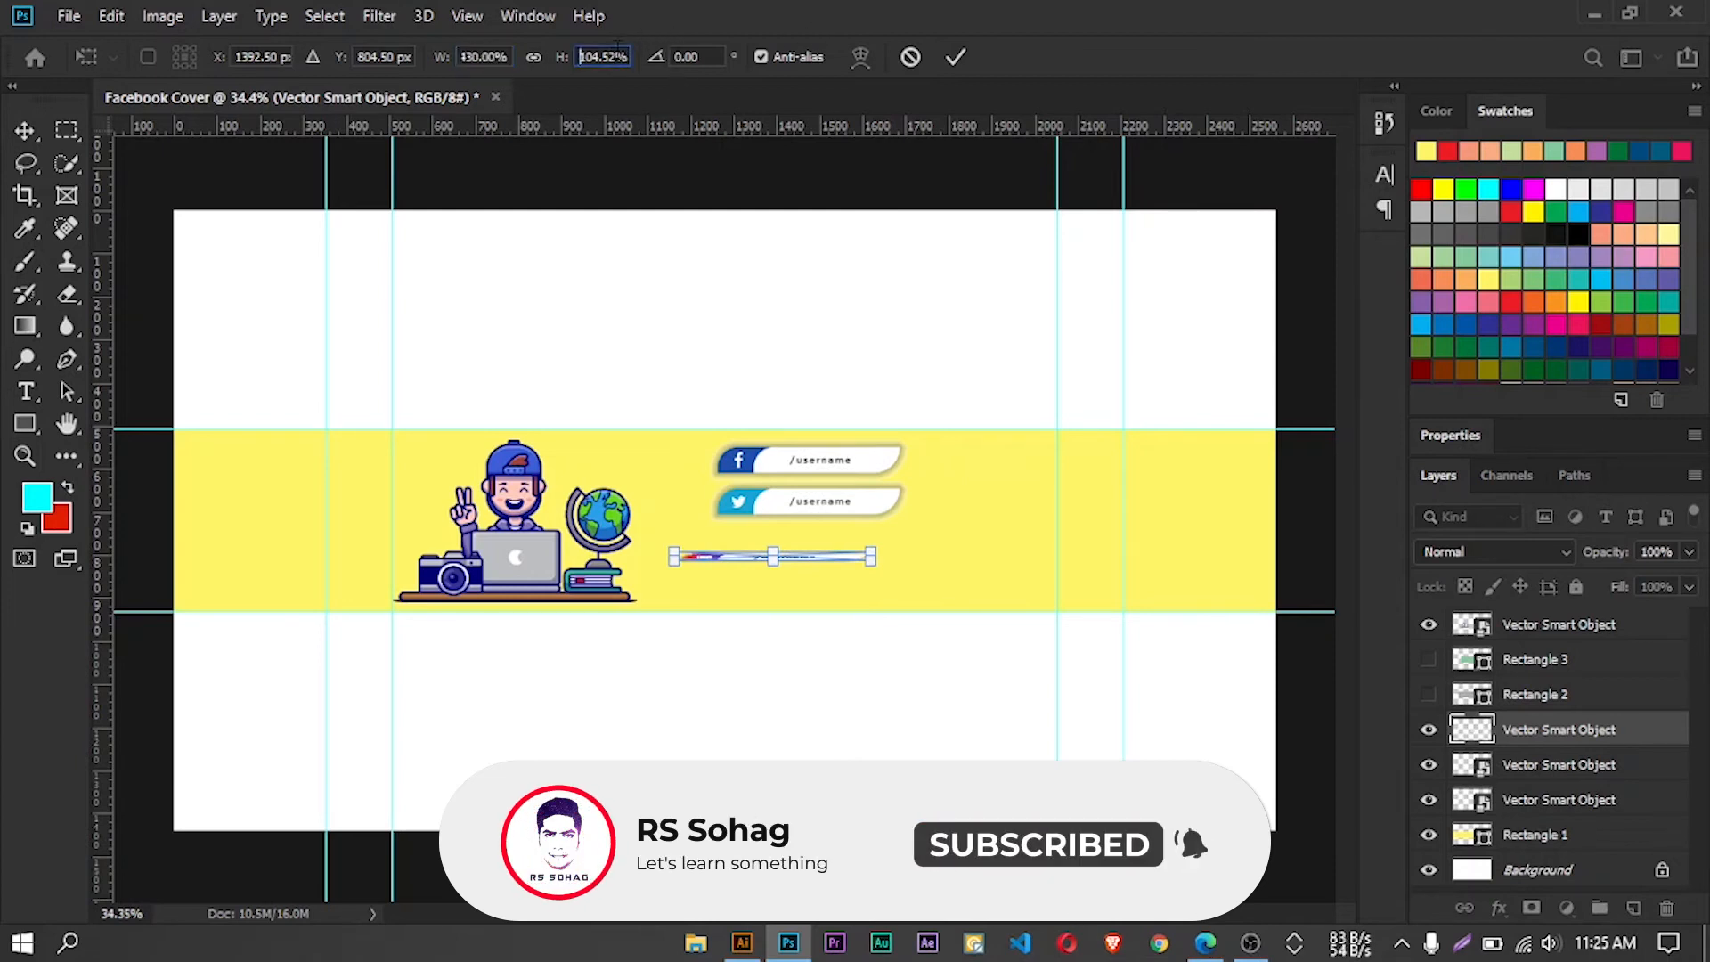
pyautogui.press('BackSpace')
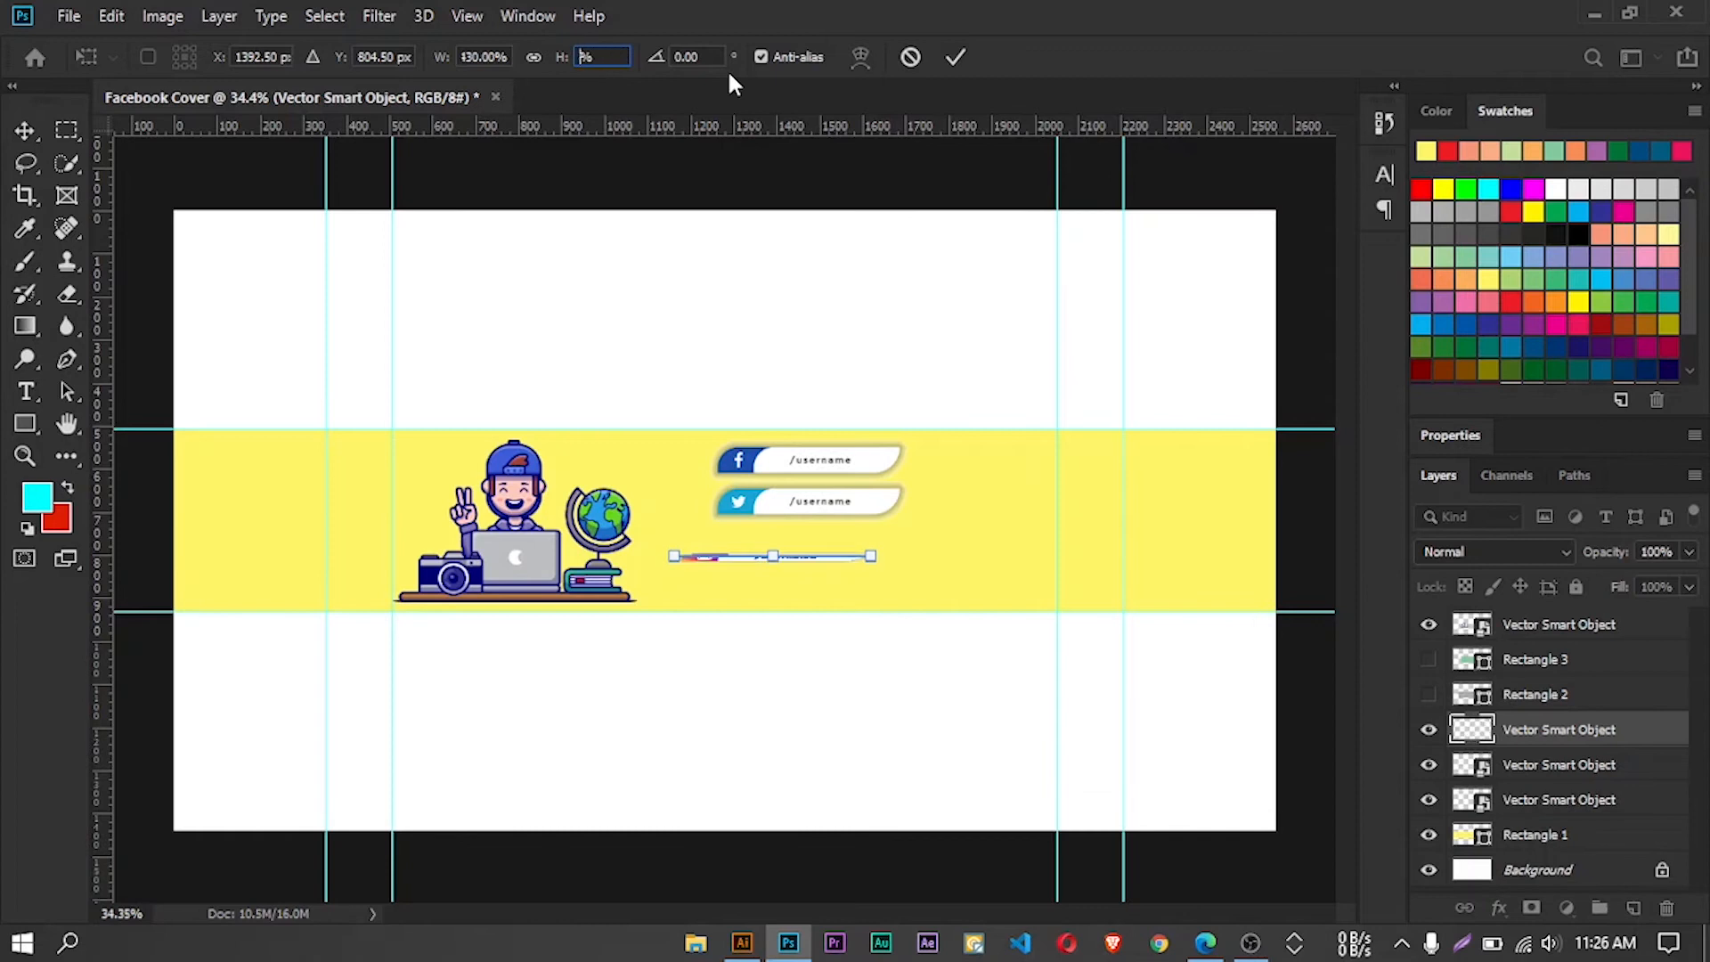
pyautogui.write('430')
pyautogui.press('Return')
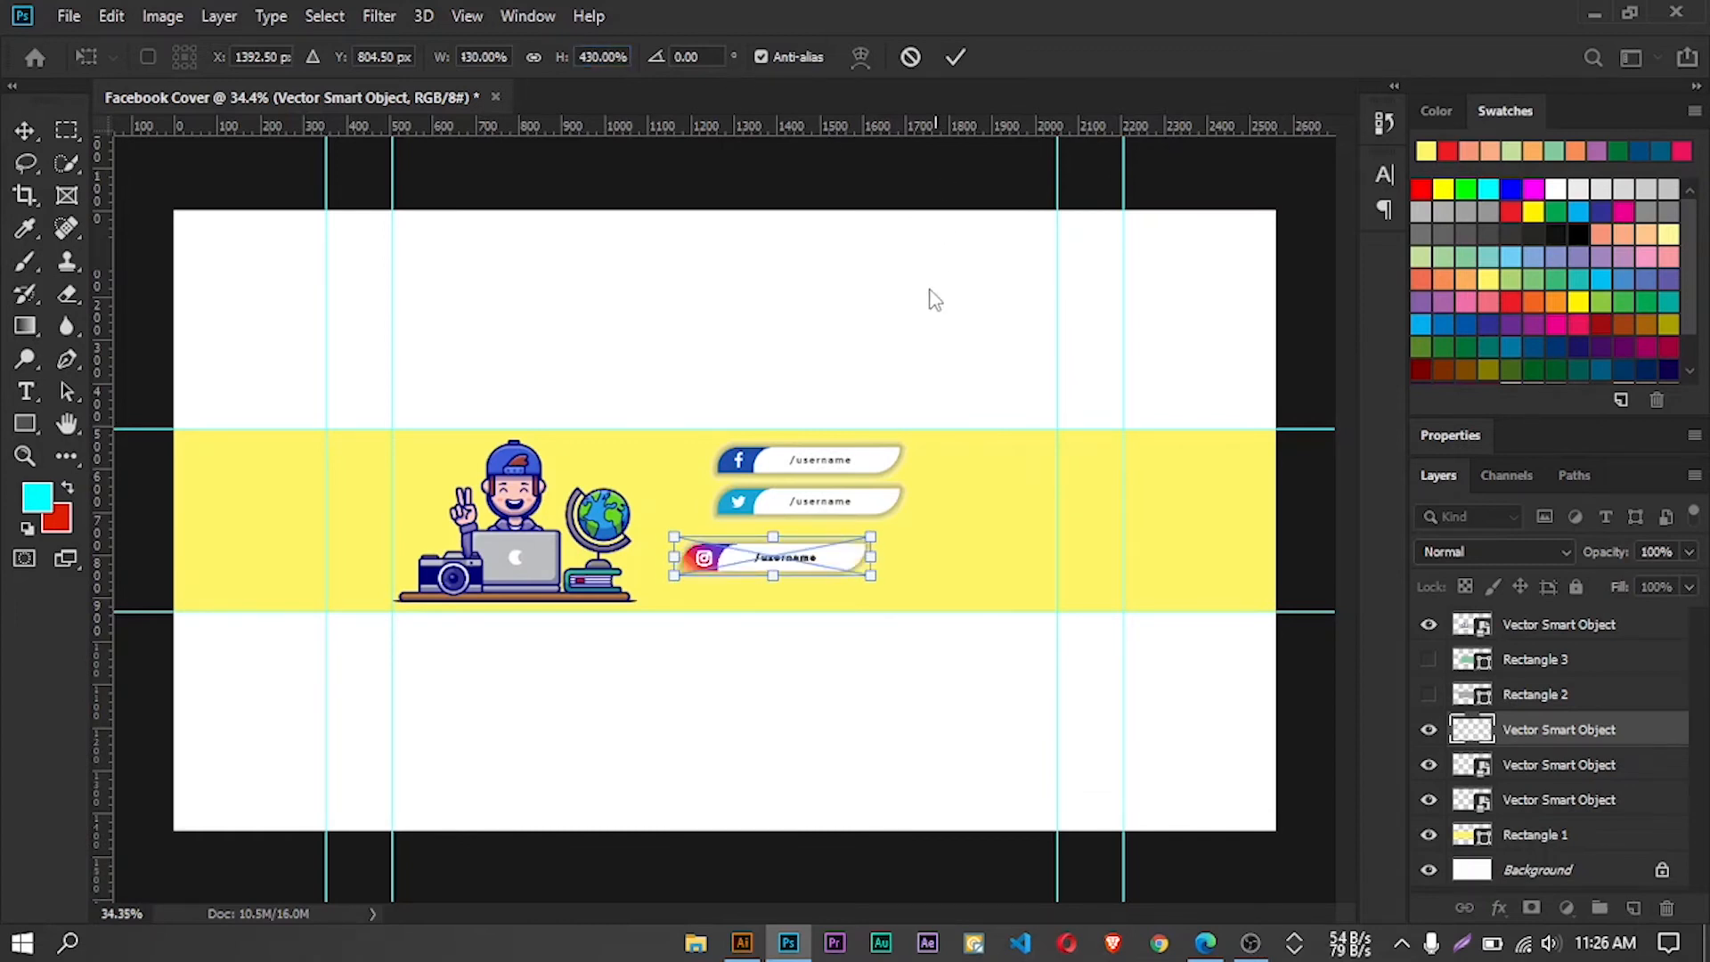
# Position the Instagram badge near the bottom of the band and space the Twitter badge evenly between the Facebook and Instagram badges
pyautogui.scroll(2, 795, 510)
pyautogui.scroll(4, 766, 641)
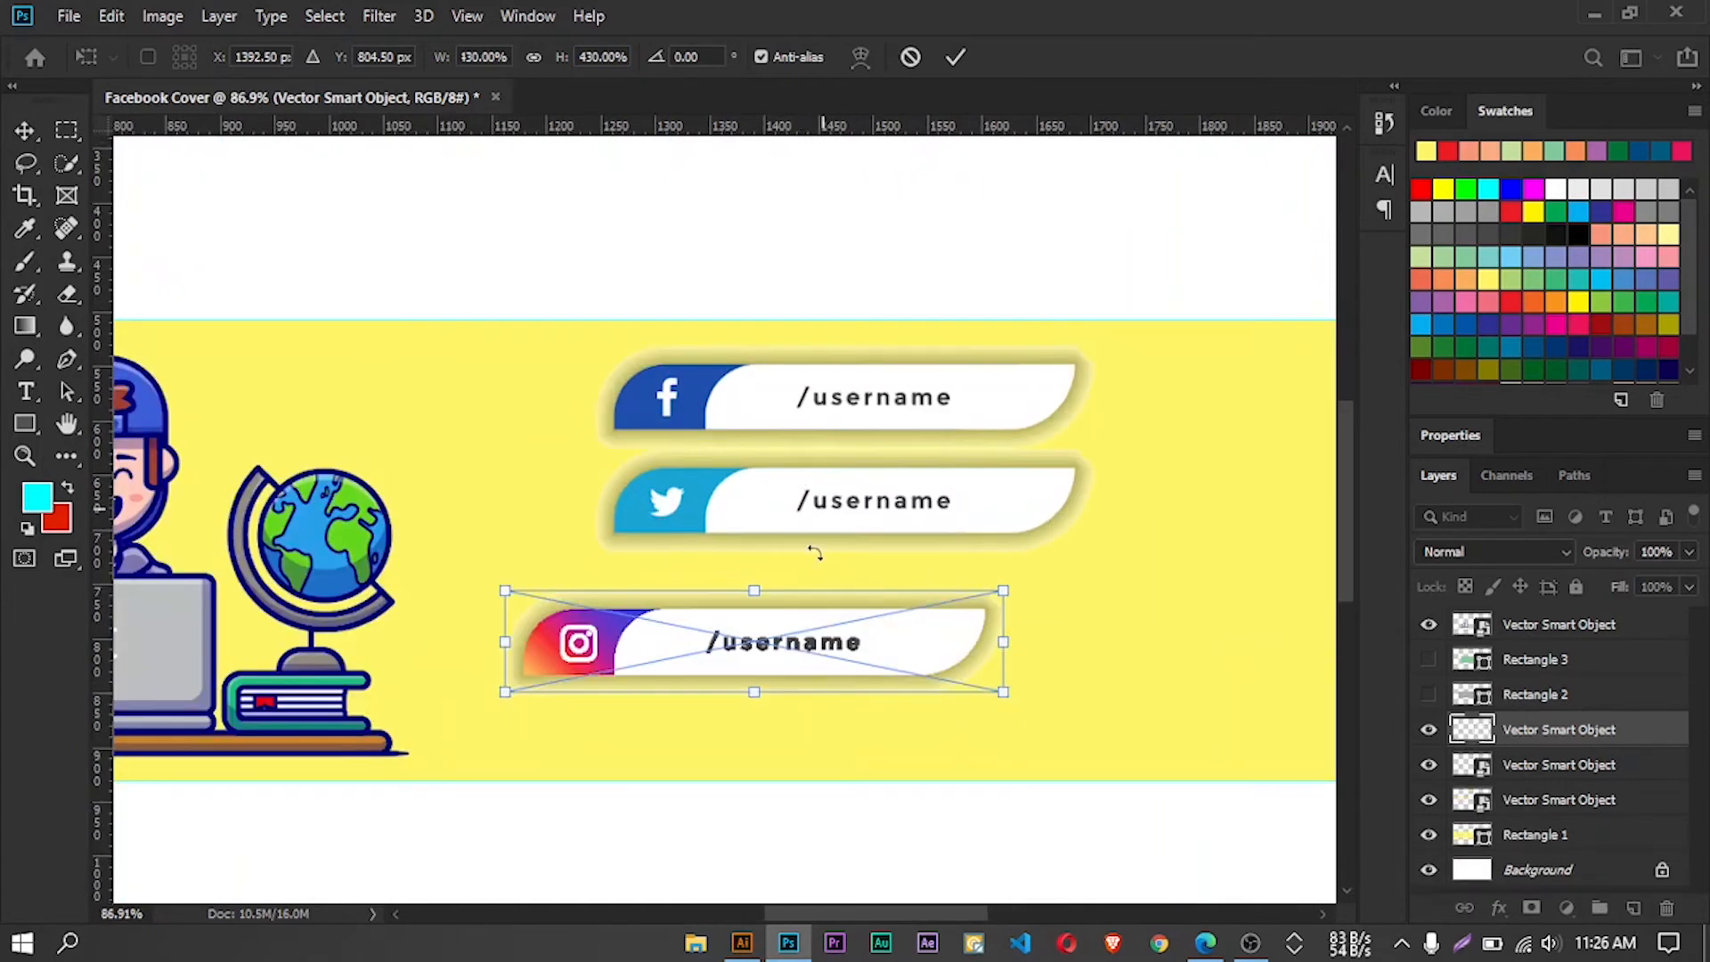
pyautogui.moveTo(763, 645); pyautogui.dragTo(823, 655)
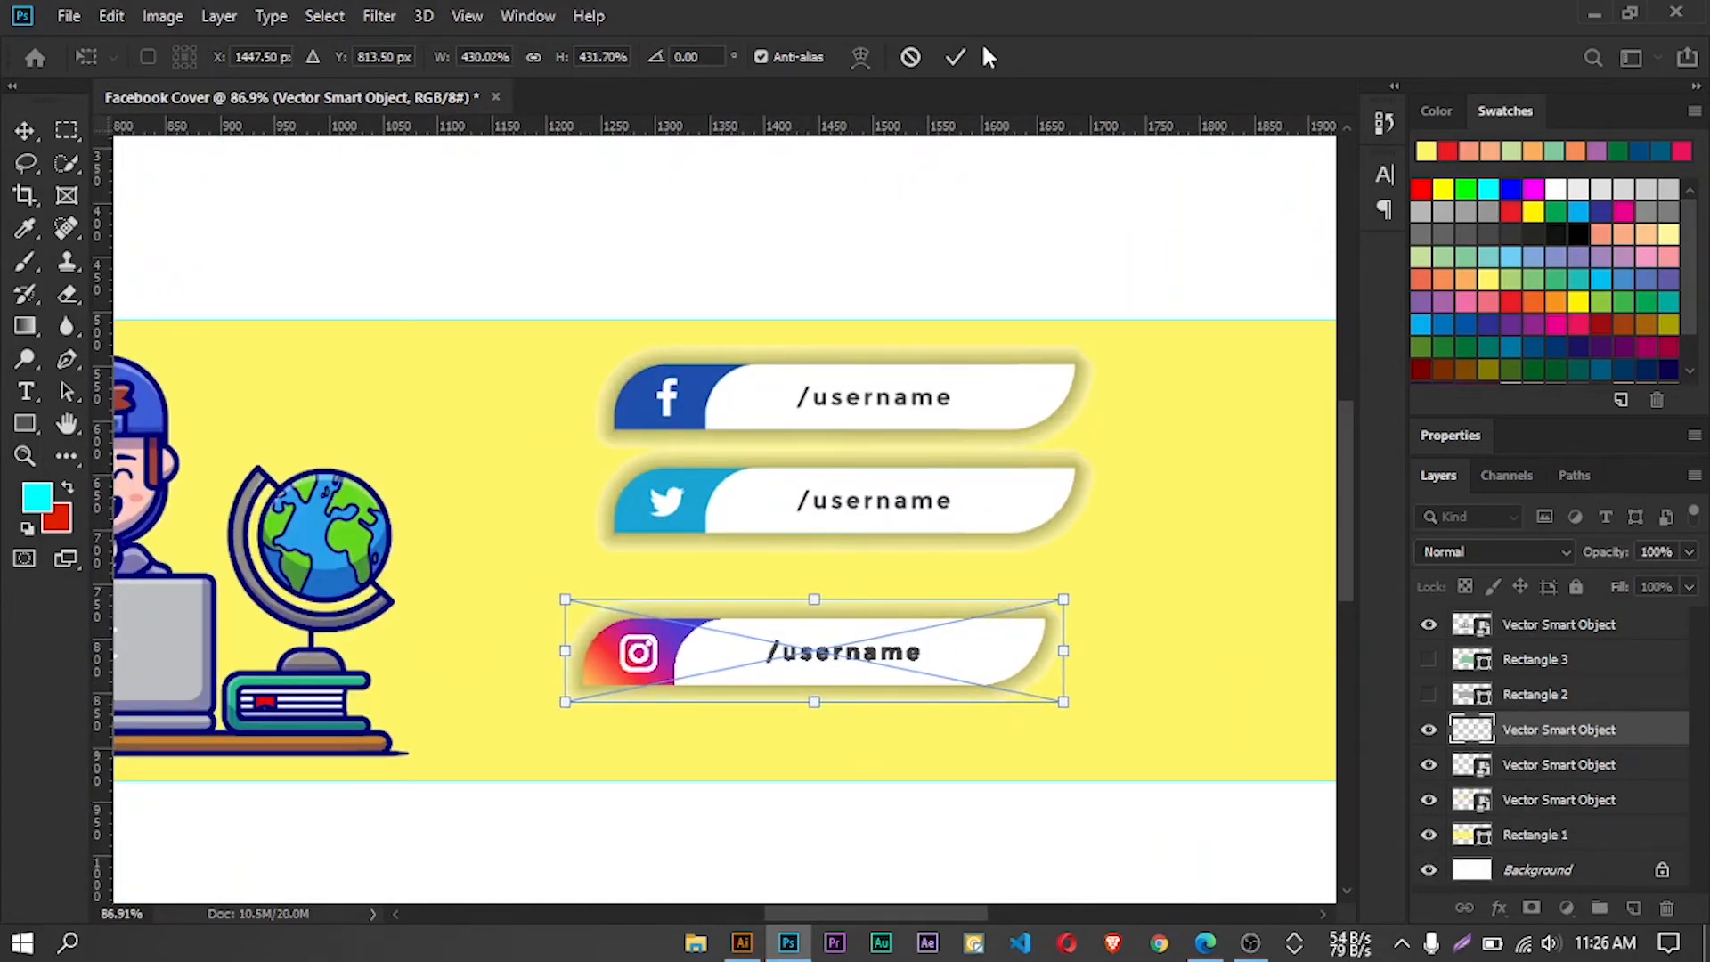
pyautogui.click(956, 57)
pyautogui.moveTo(863, 507); pyautogui.dragTo(851, 529)
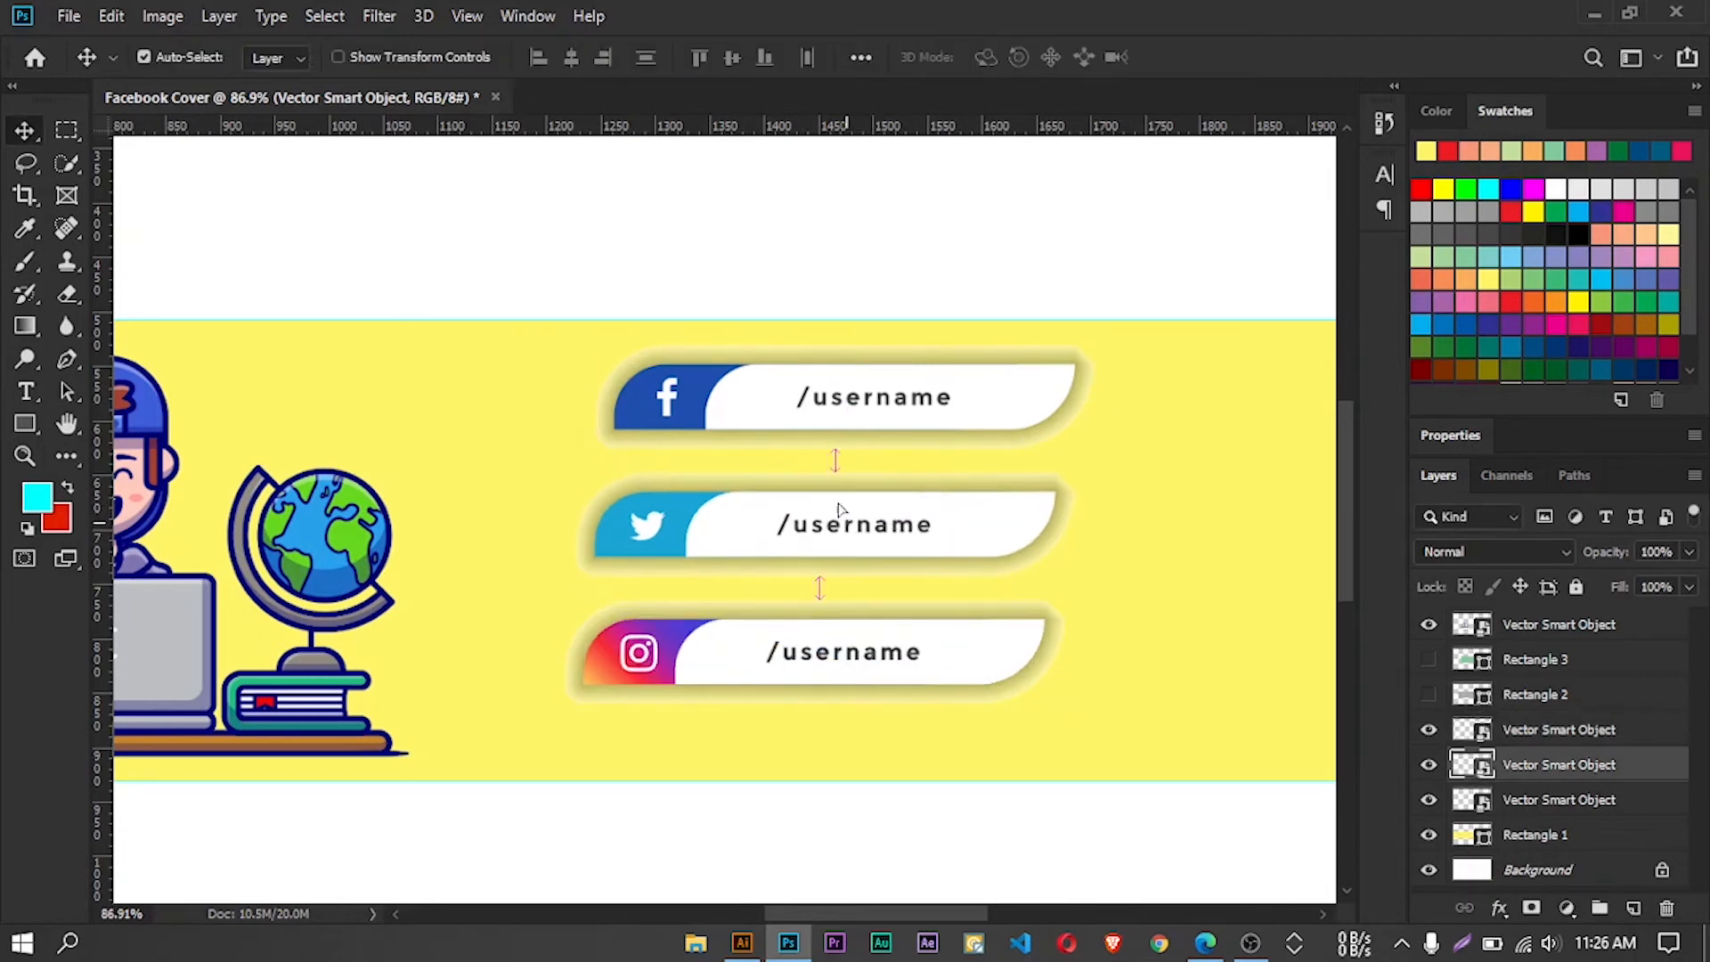
# Align the left edges of the Facebook, Twitter and Instagram badge layers
pyautogui.click(824, 414)
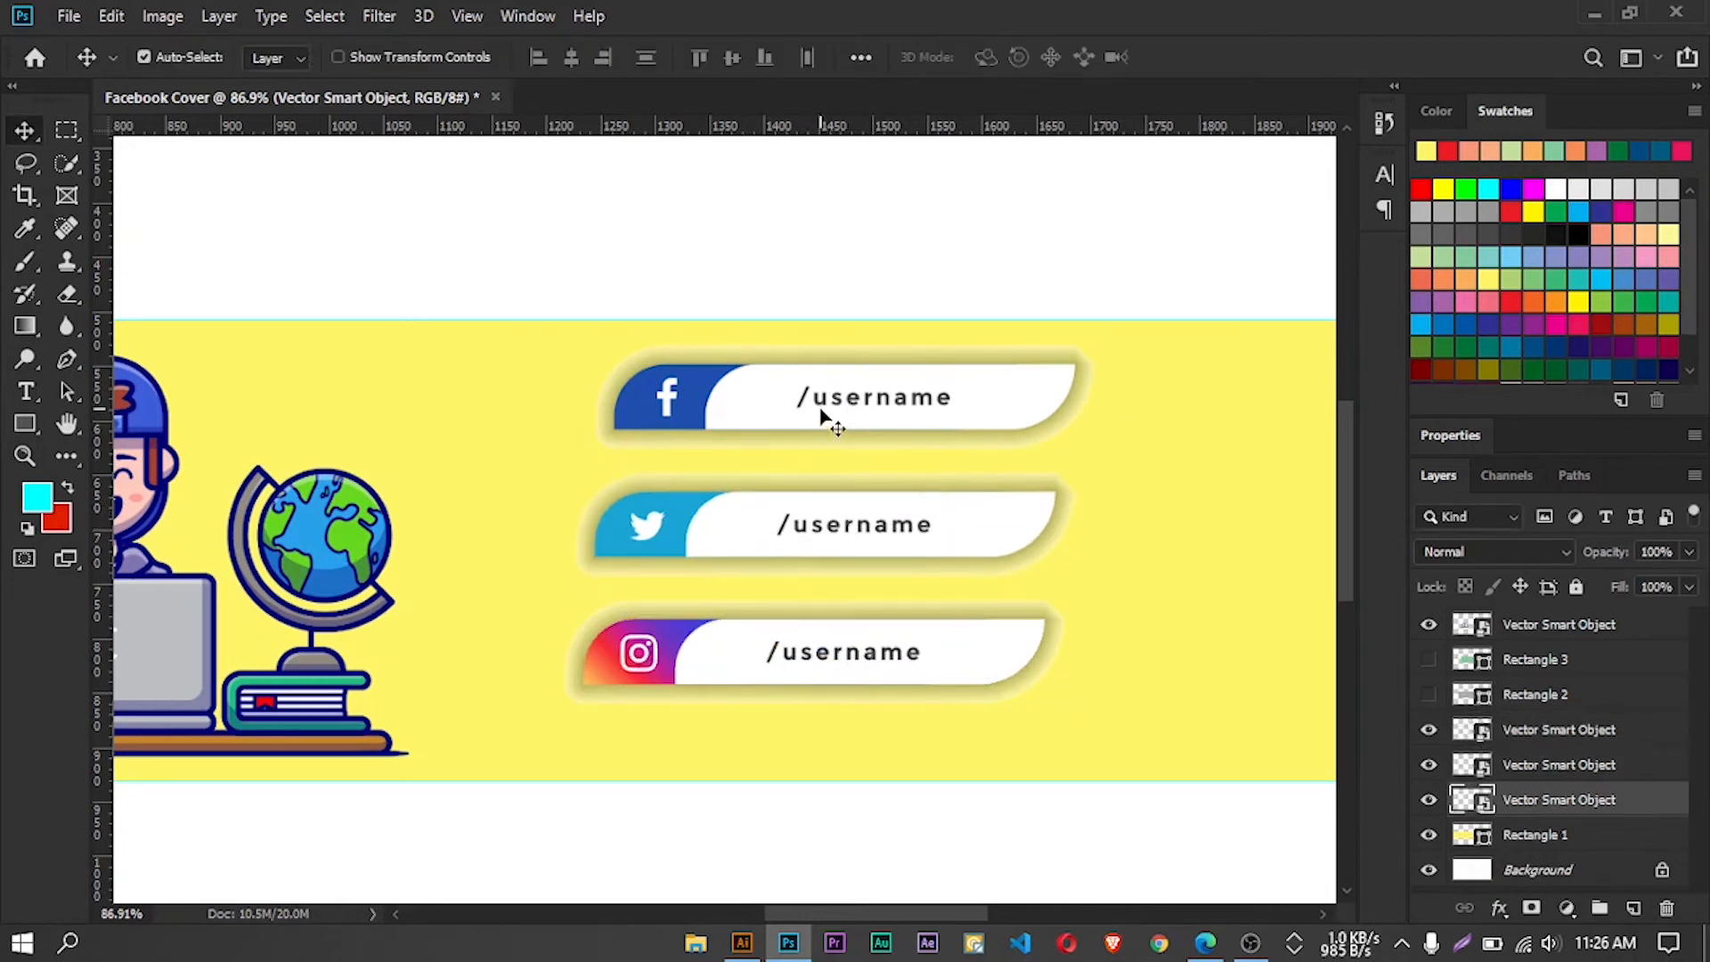
pyautogui.keyDown('ctrl'); pyautogui.click(1600, 771); pyautogui.keyUp('ctrl')
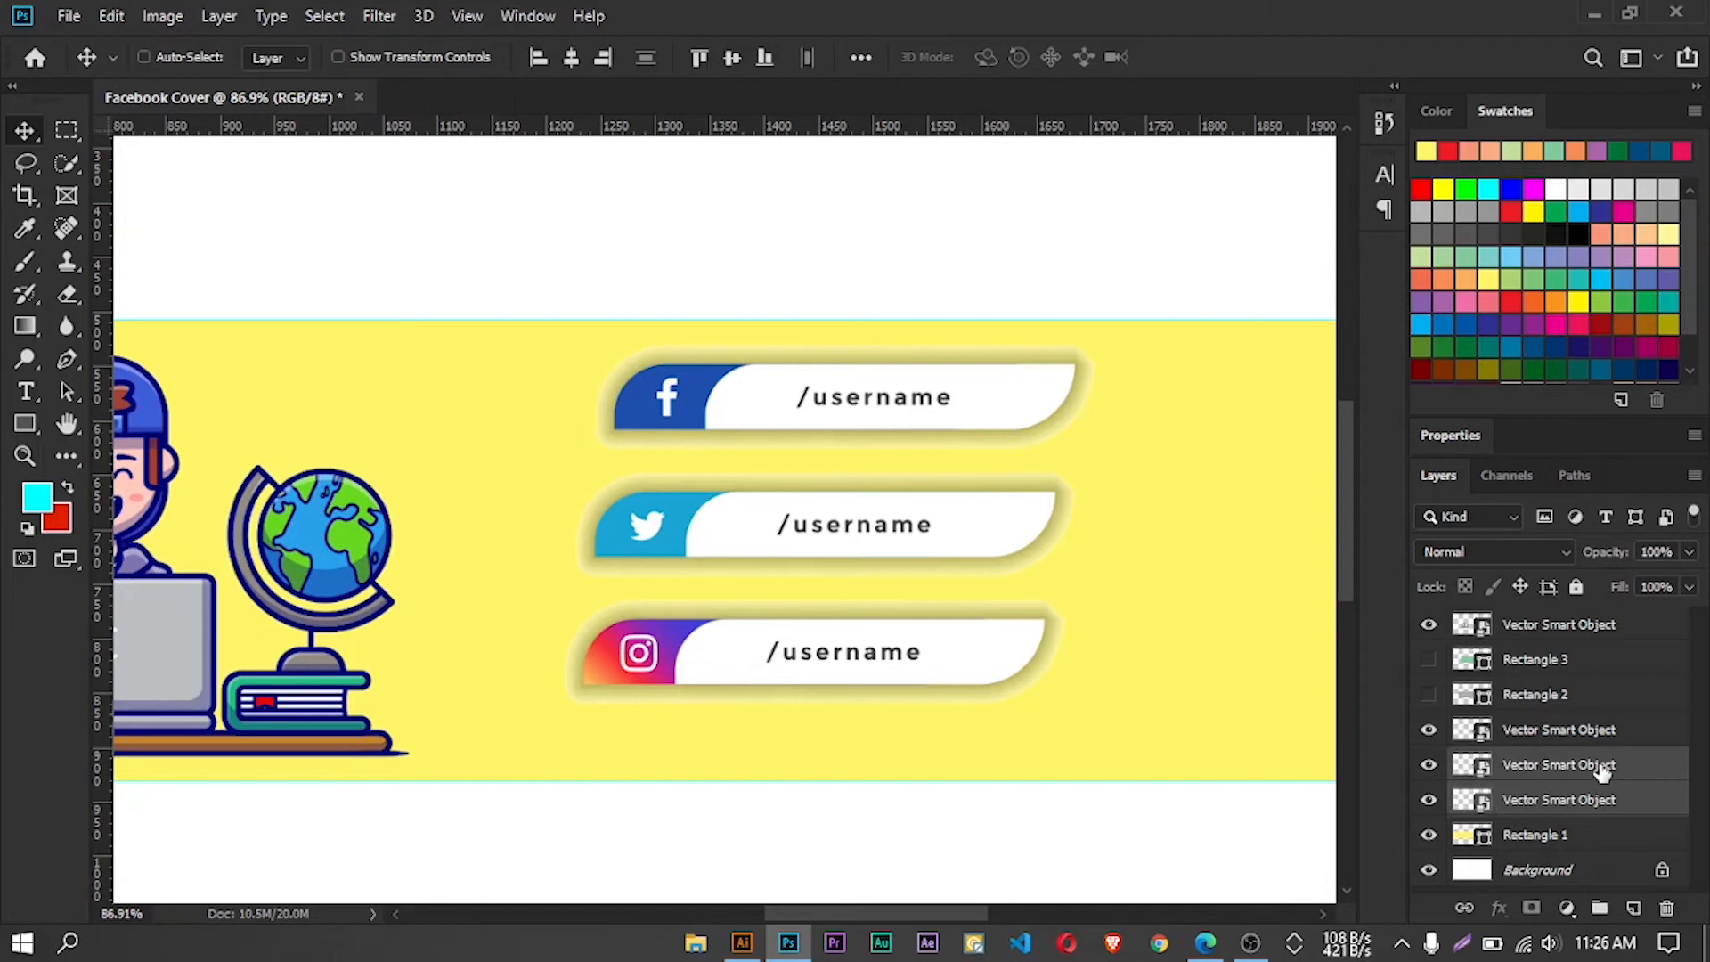
pyautogui.keyDown('shift'); pyautogui.click(1597, 732); pyautogui.keyUp('shift')
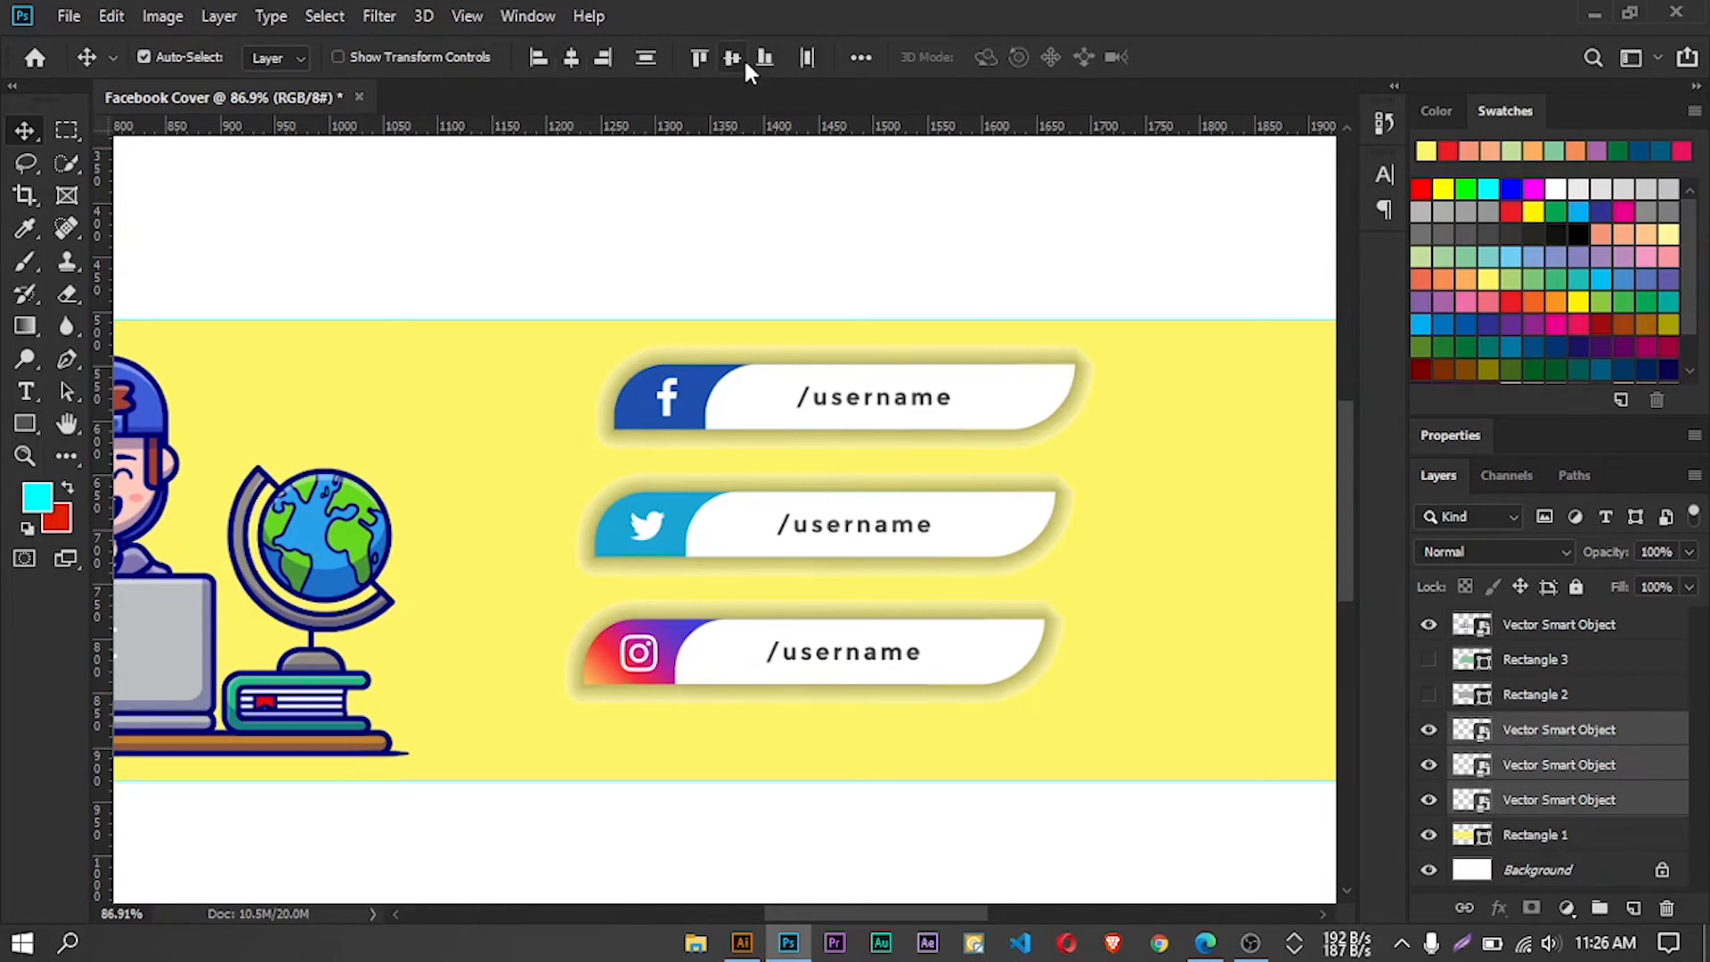
pyautogui.click(540, 56)
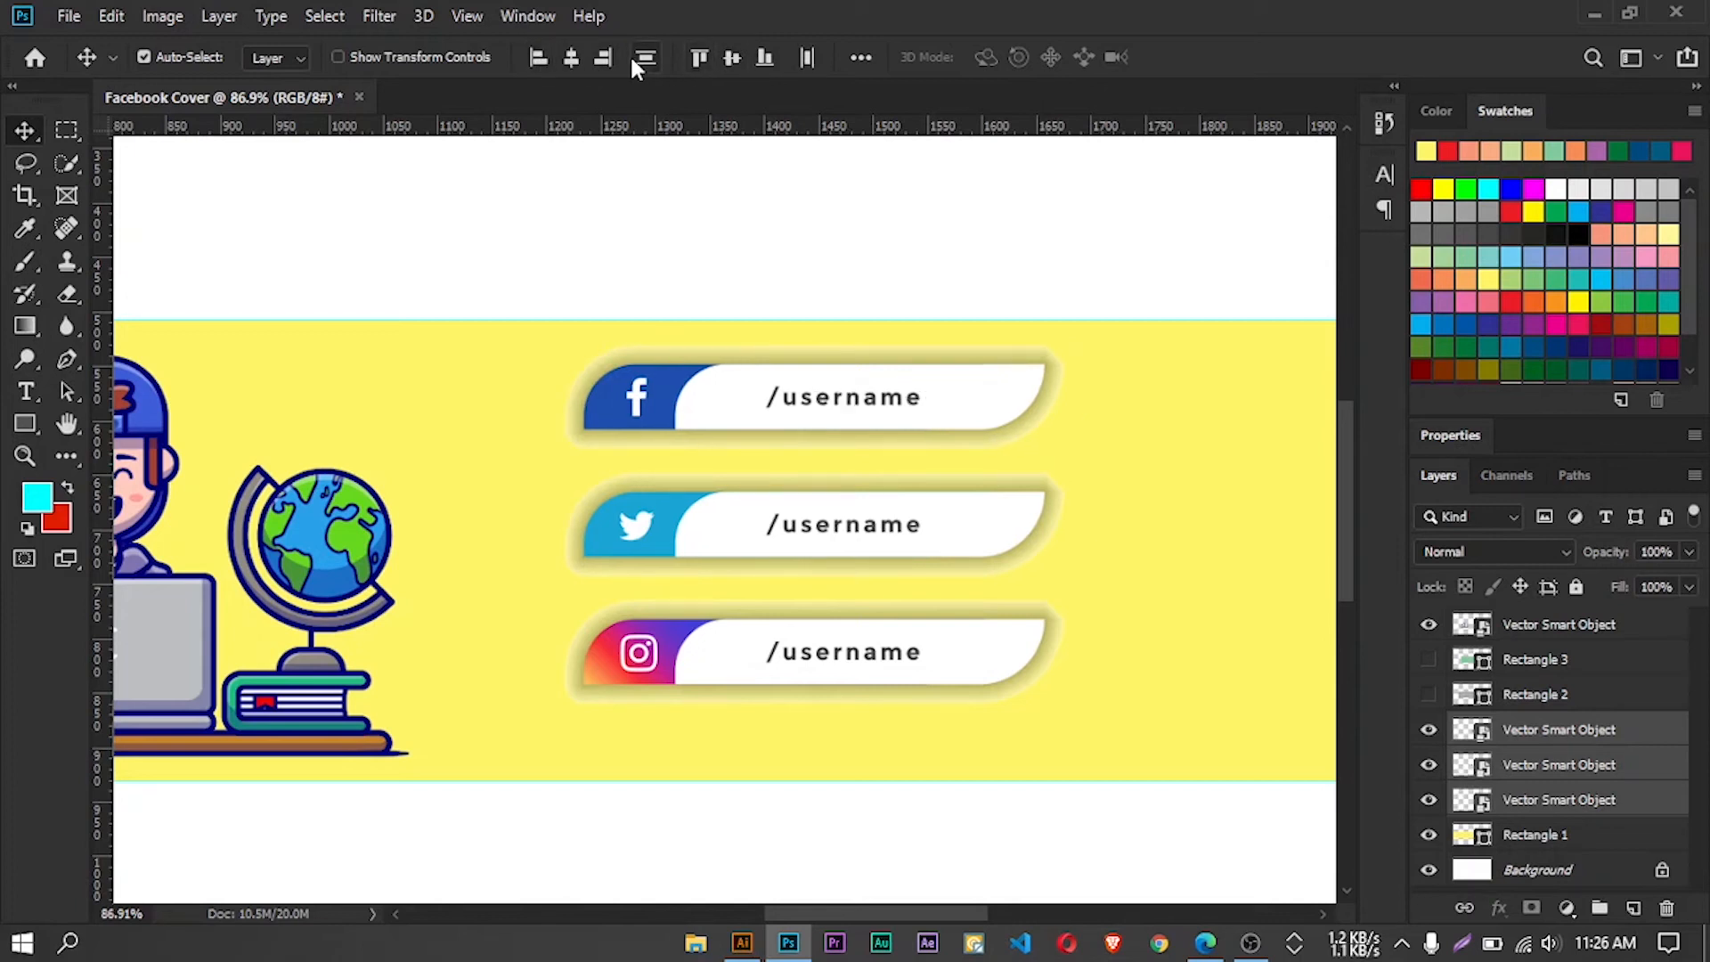
# Centre the three badges vertically in the band near the right inner guide, and move the illustration beside them
pyautogui.scroll(-5, 783, 462)
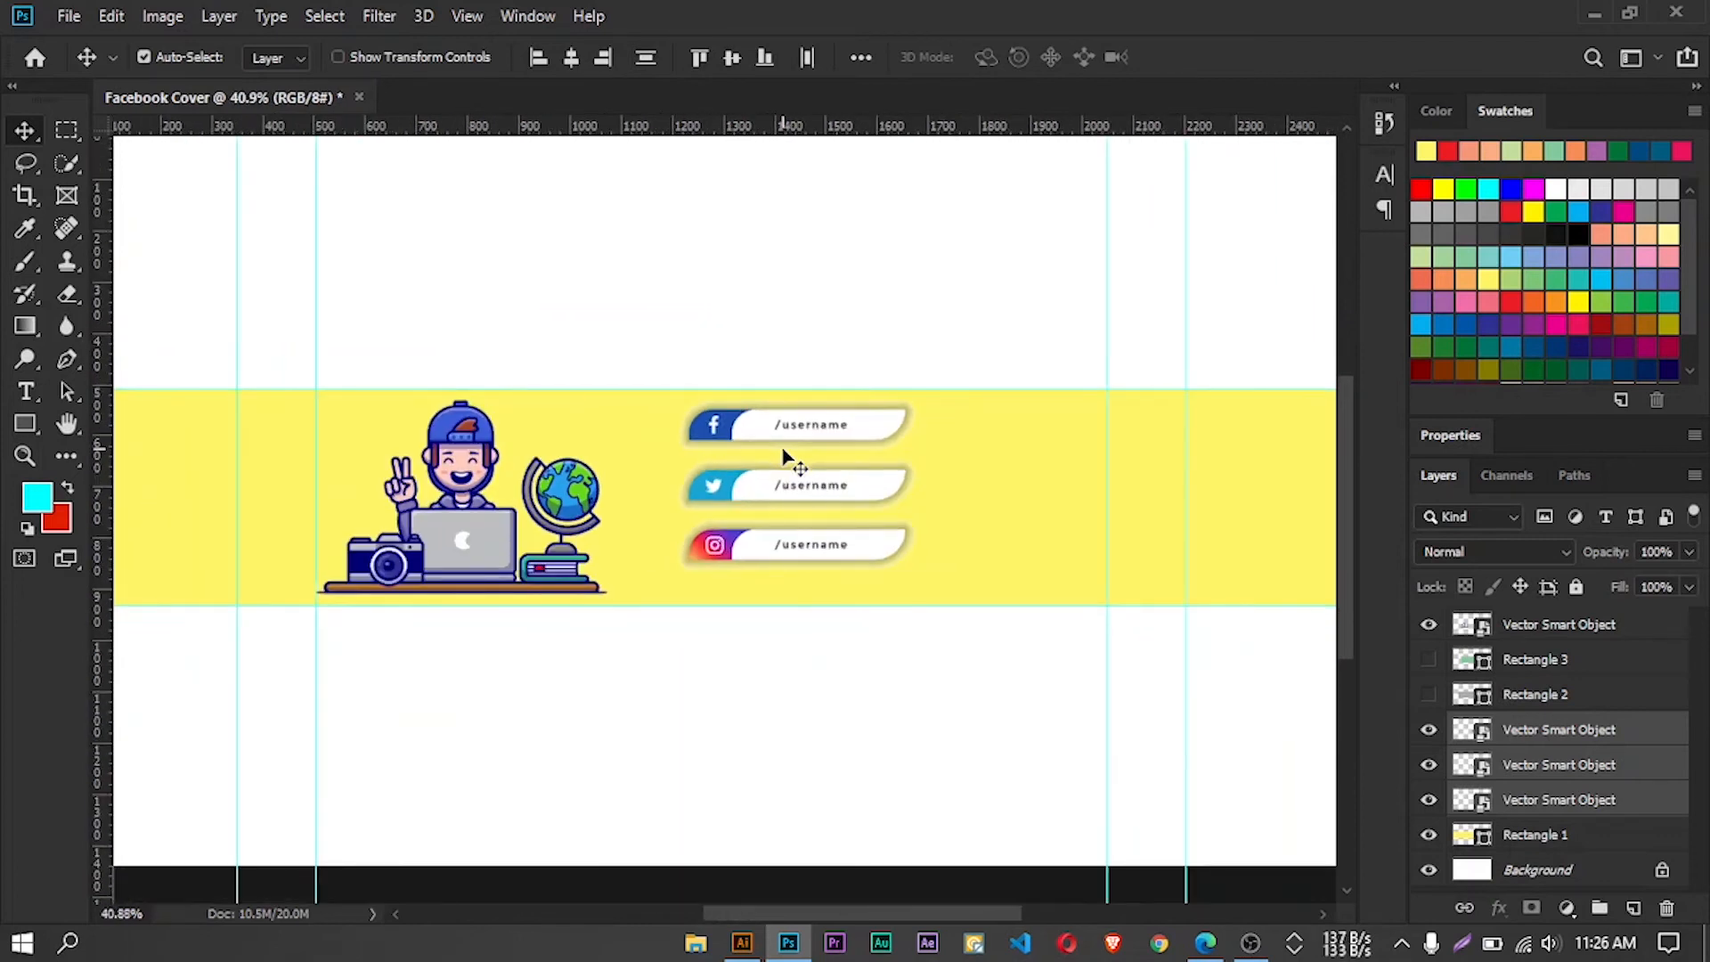
pyautogui.scroll(-1, 793, 472)
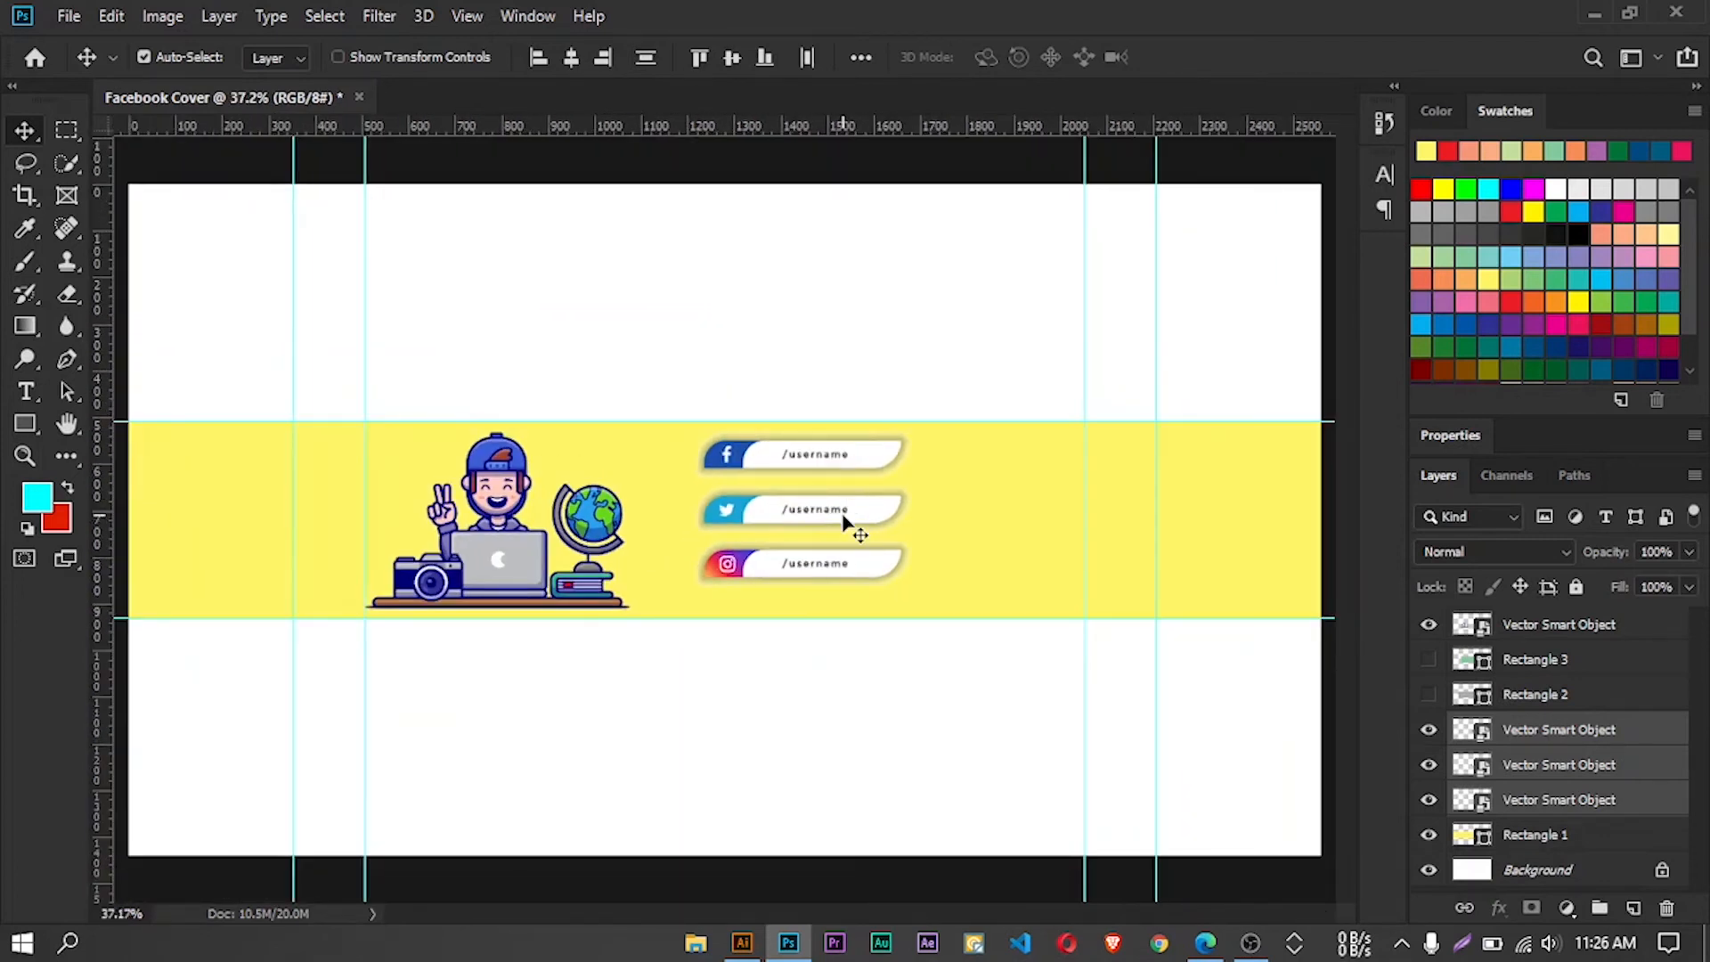
pyautogui.moveTo(842, 514); pyautogui.dragTo(844, 526)
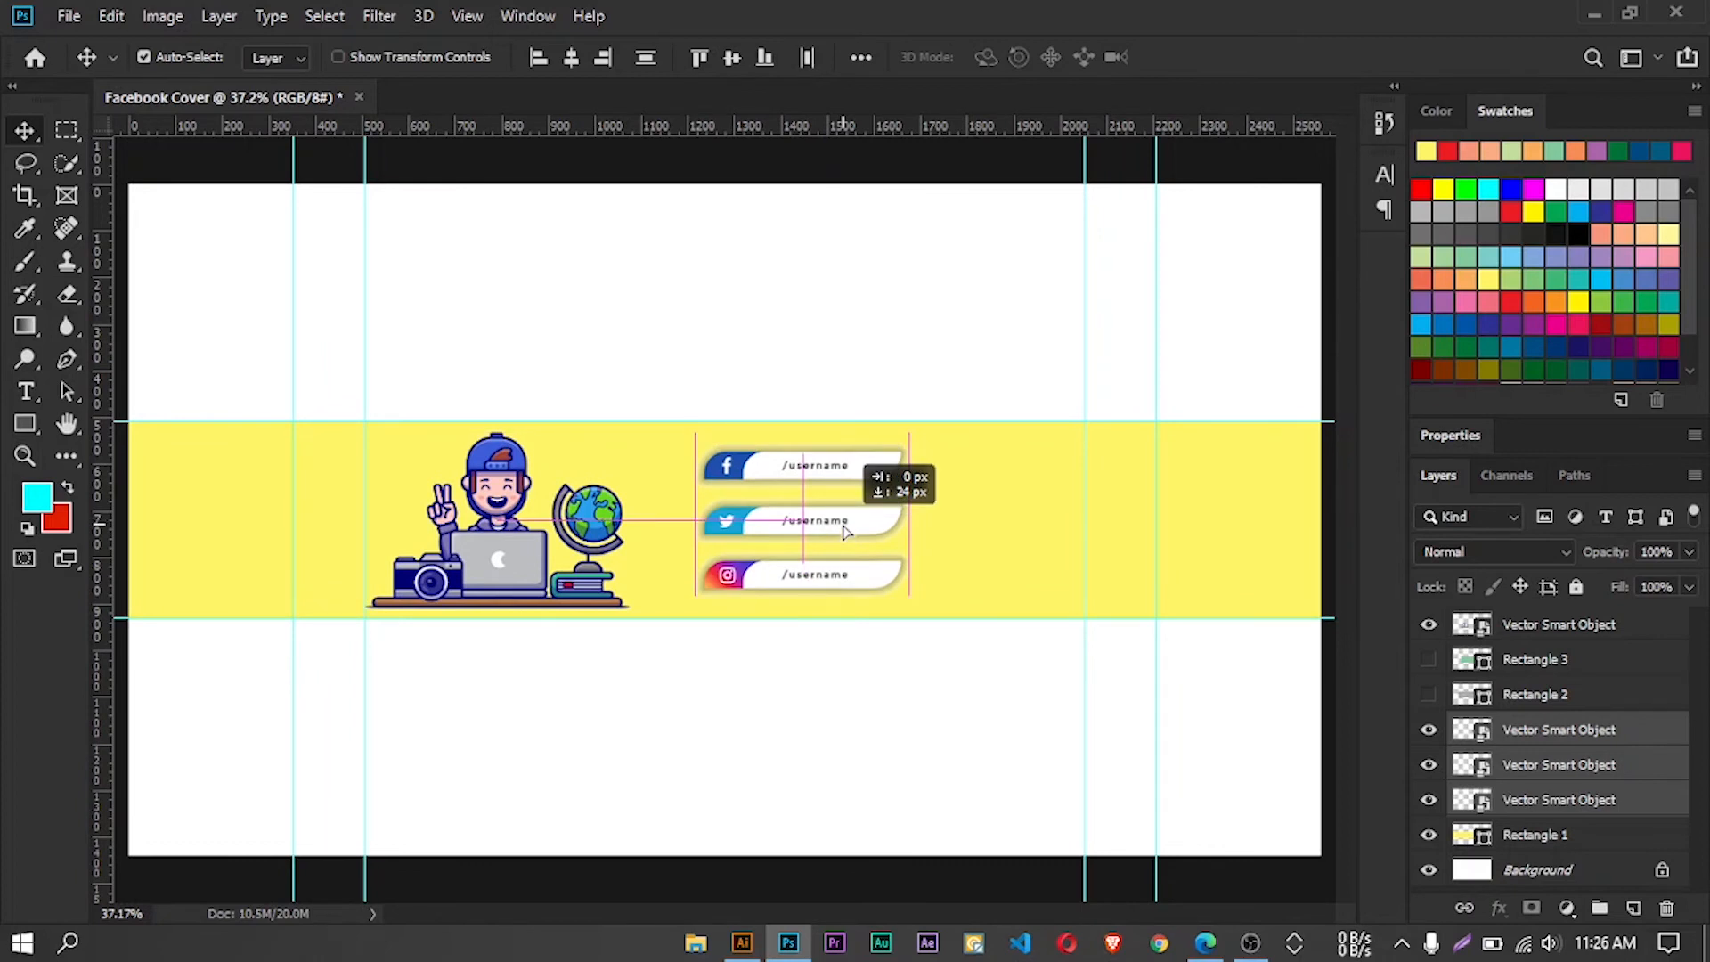
pyautogui.moveTo(845, 532); pyautogui.dragTo(1016, 535)
pyautogui.moveTo(522, 530); pyautogui.dragTo(734, 520)
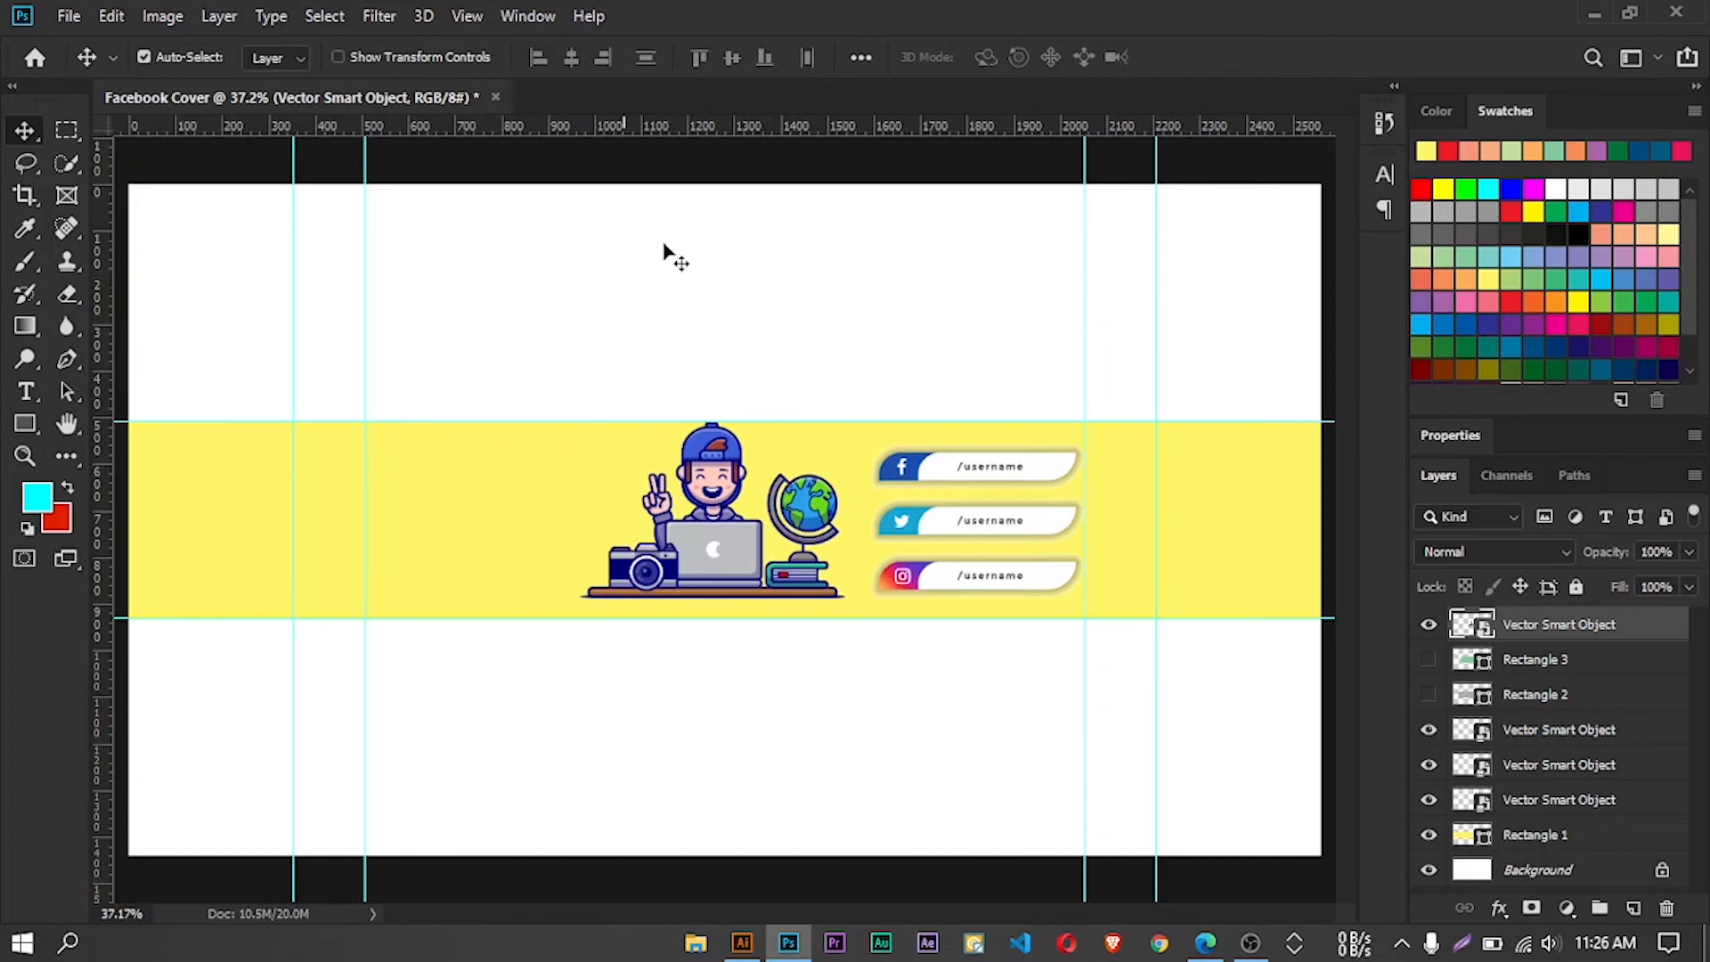
# Switch to the 2502002.ai artwork in Illustrator and move the large blue circle aside to uncover the shapes beneath it
pyautogui.click(741, 944)
pyautogui.click(725, 111)
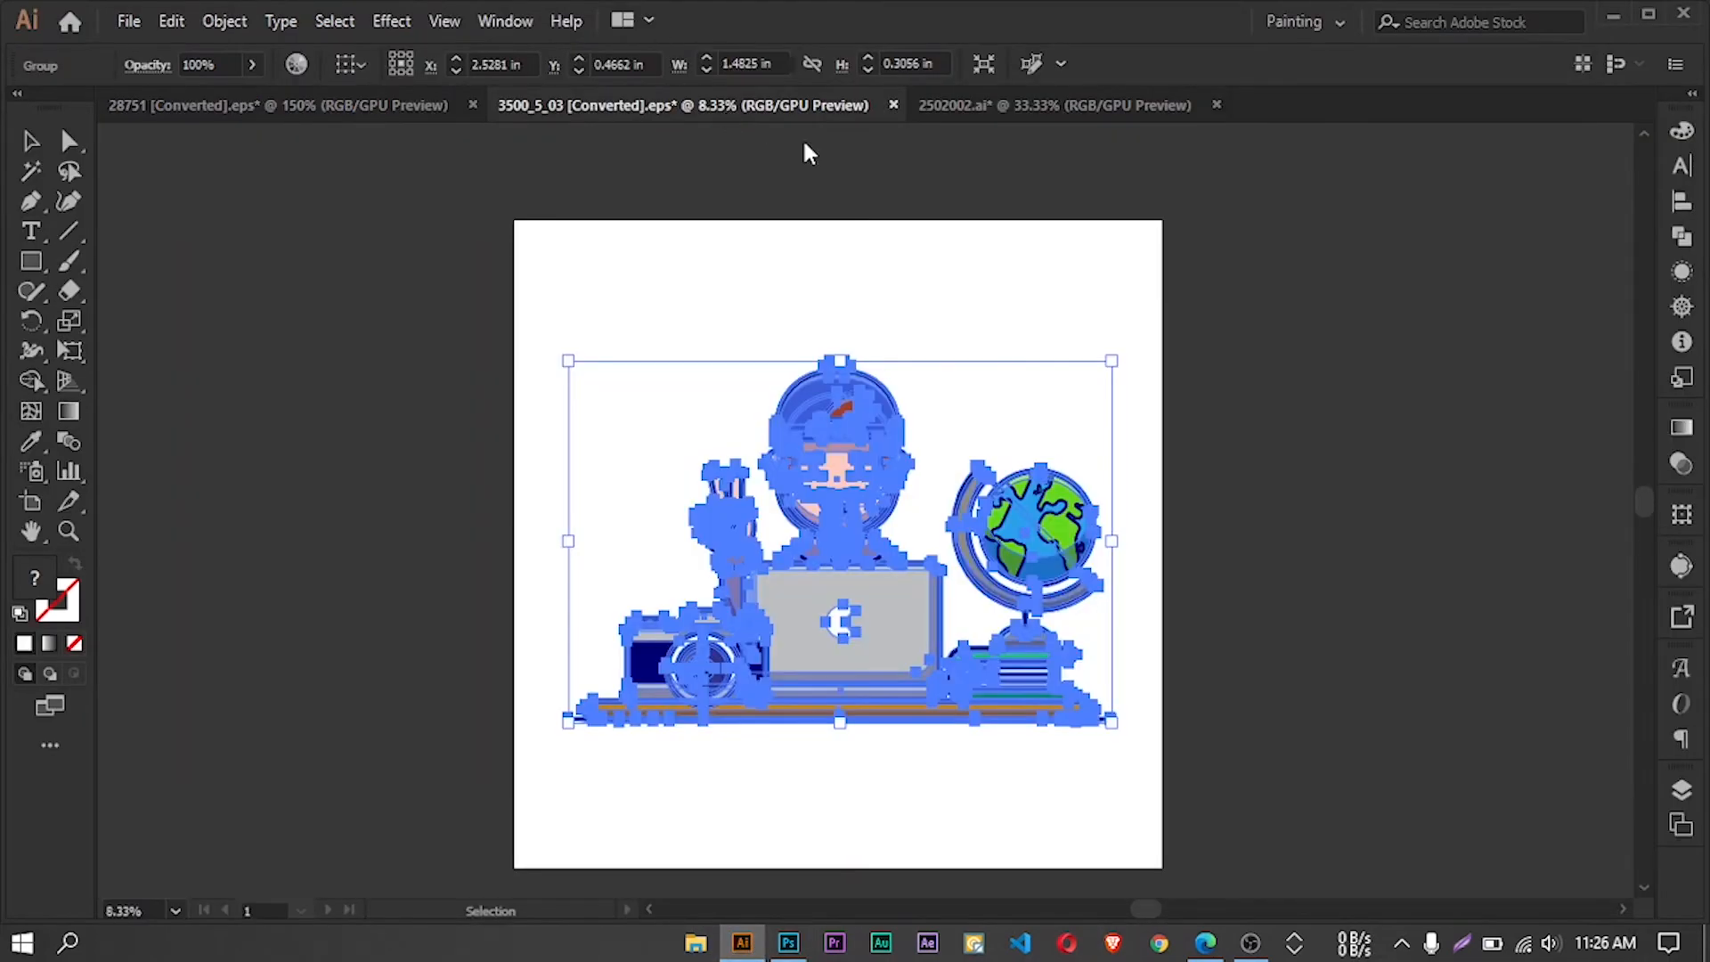
pyautogui.click(1038, 109)
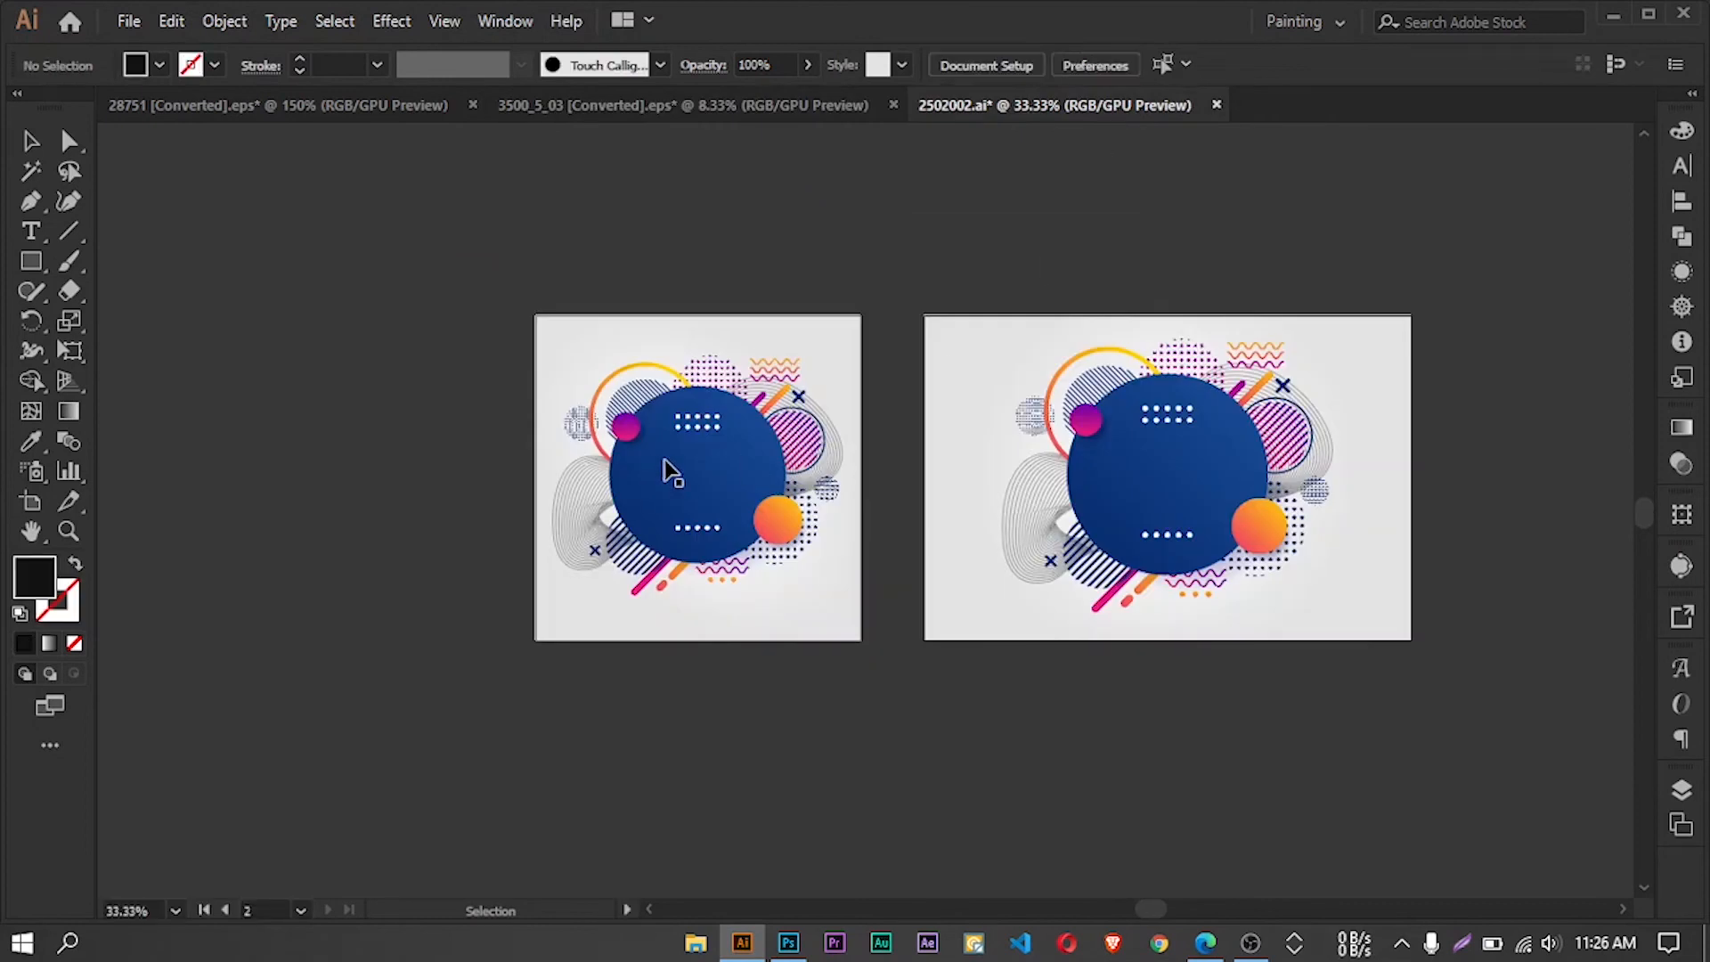
pyautogui.click(674, 461)
pyautogui.scroll(7, 677, 457)
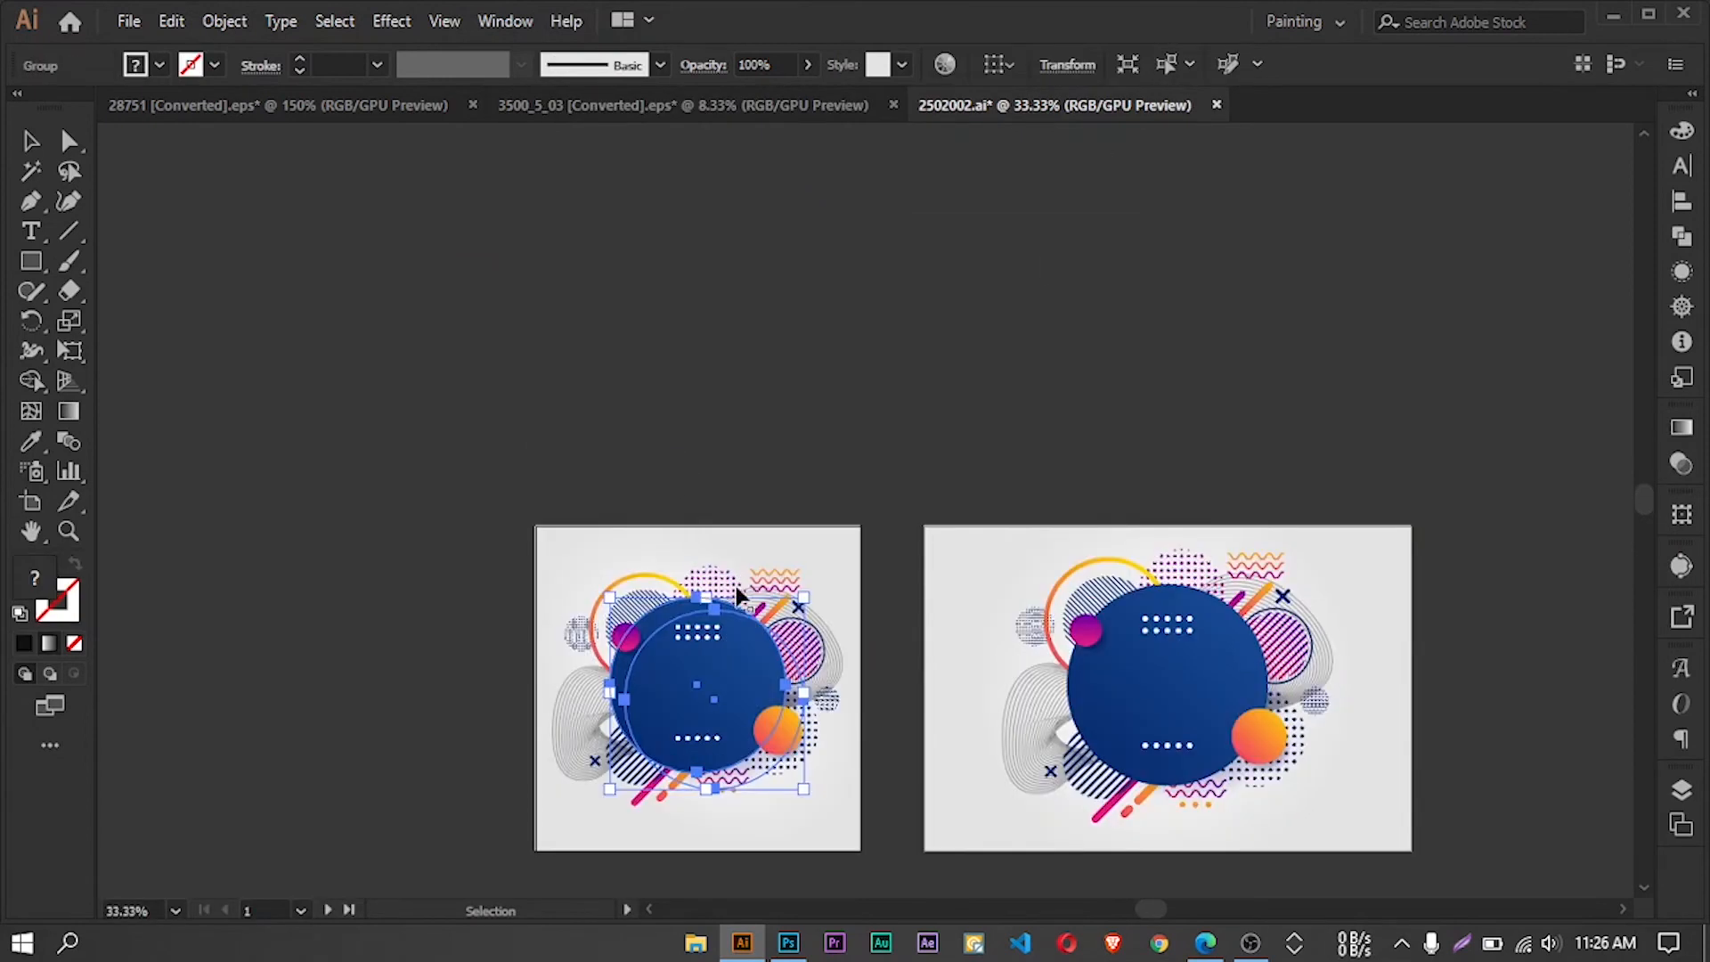
pyautogui.scroll(-4, 735, 588)
pyautogui.scroll(2, 726, 566)
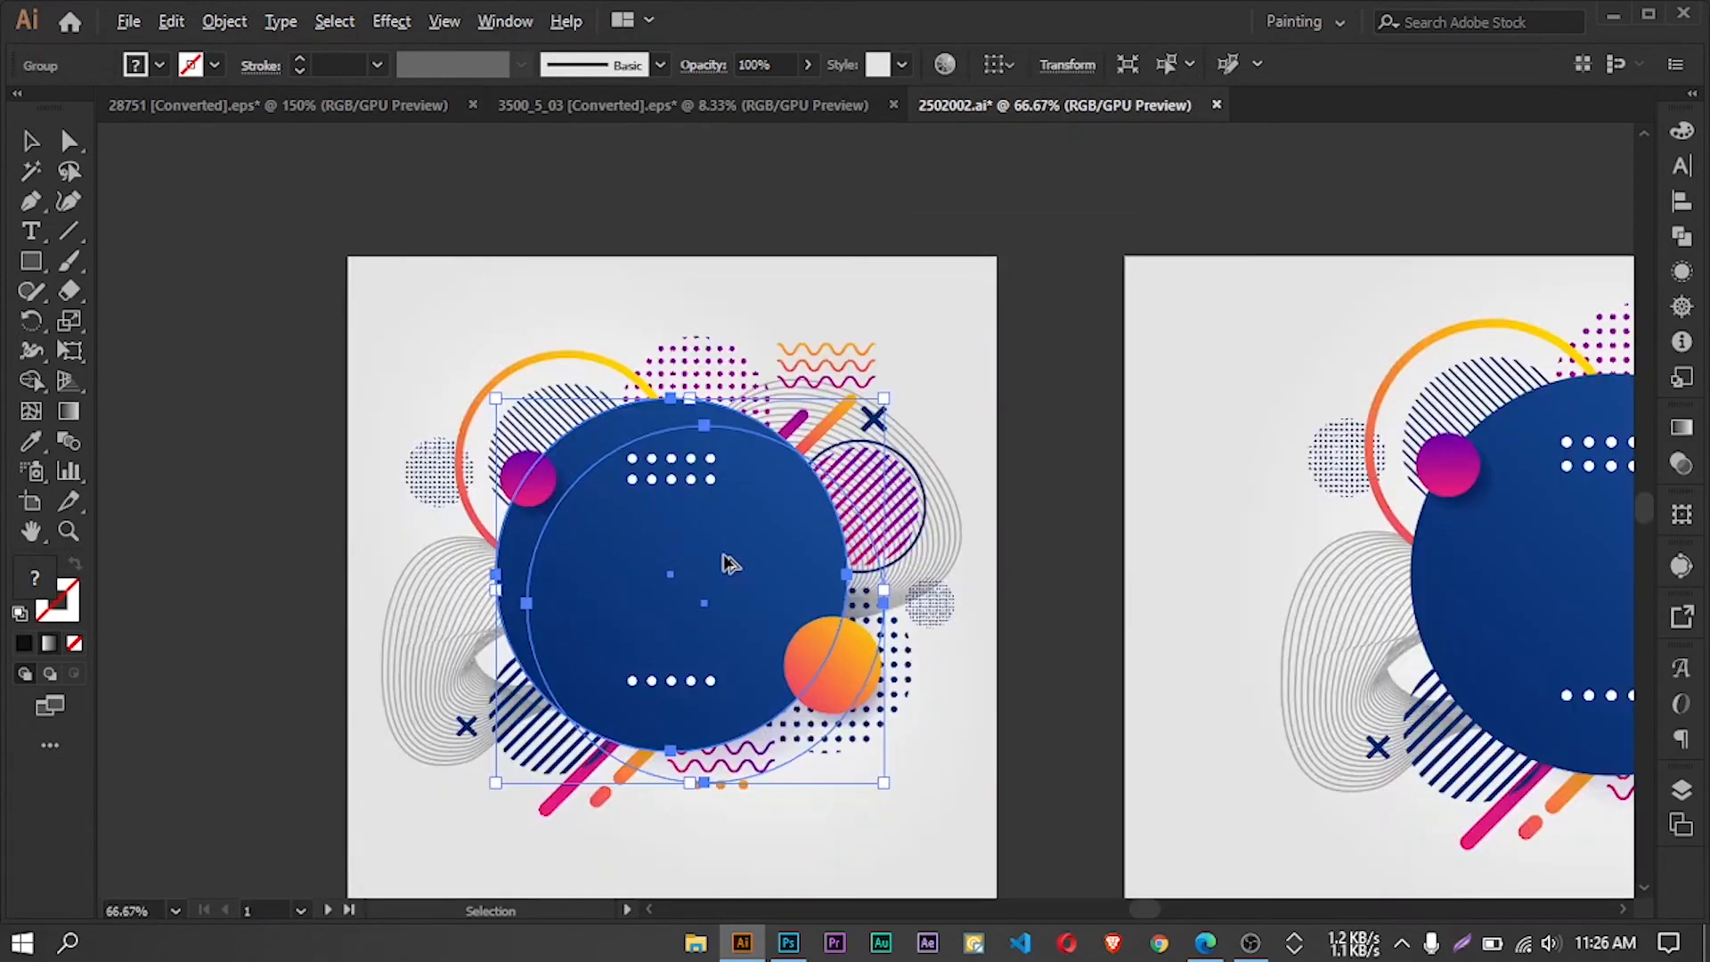
pyautogui.click(855, 321)
pyautogui.moveTo(668, 522); pyautogui.dragTo(997, 360)
# Bring the orange gradient ring from Illustrator onto the Photoshop cover, scaled to about 255% over the illustration
pyautogui.moveTo(489, 286); pyautogui.dragTo(789, 752)
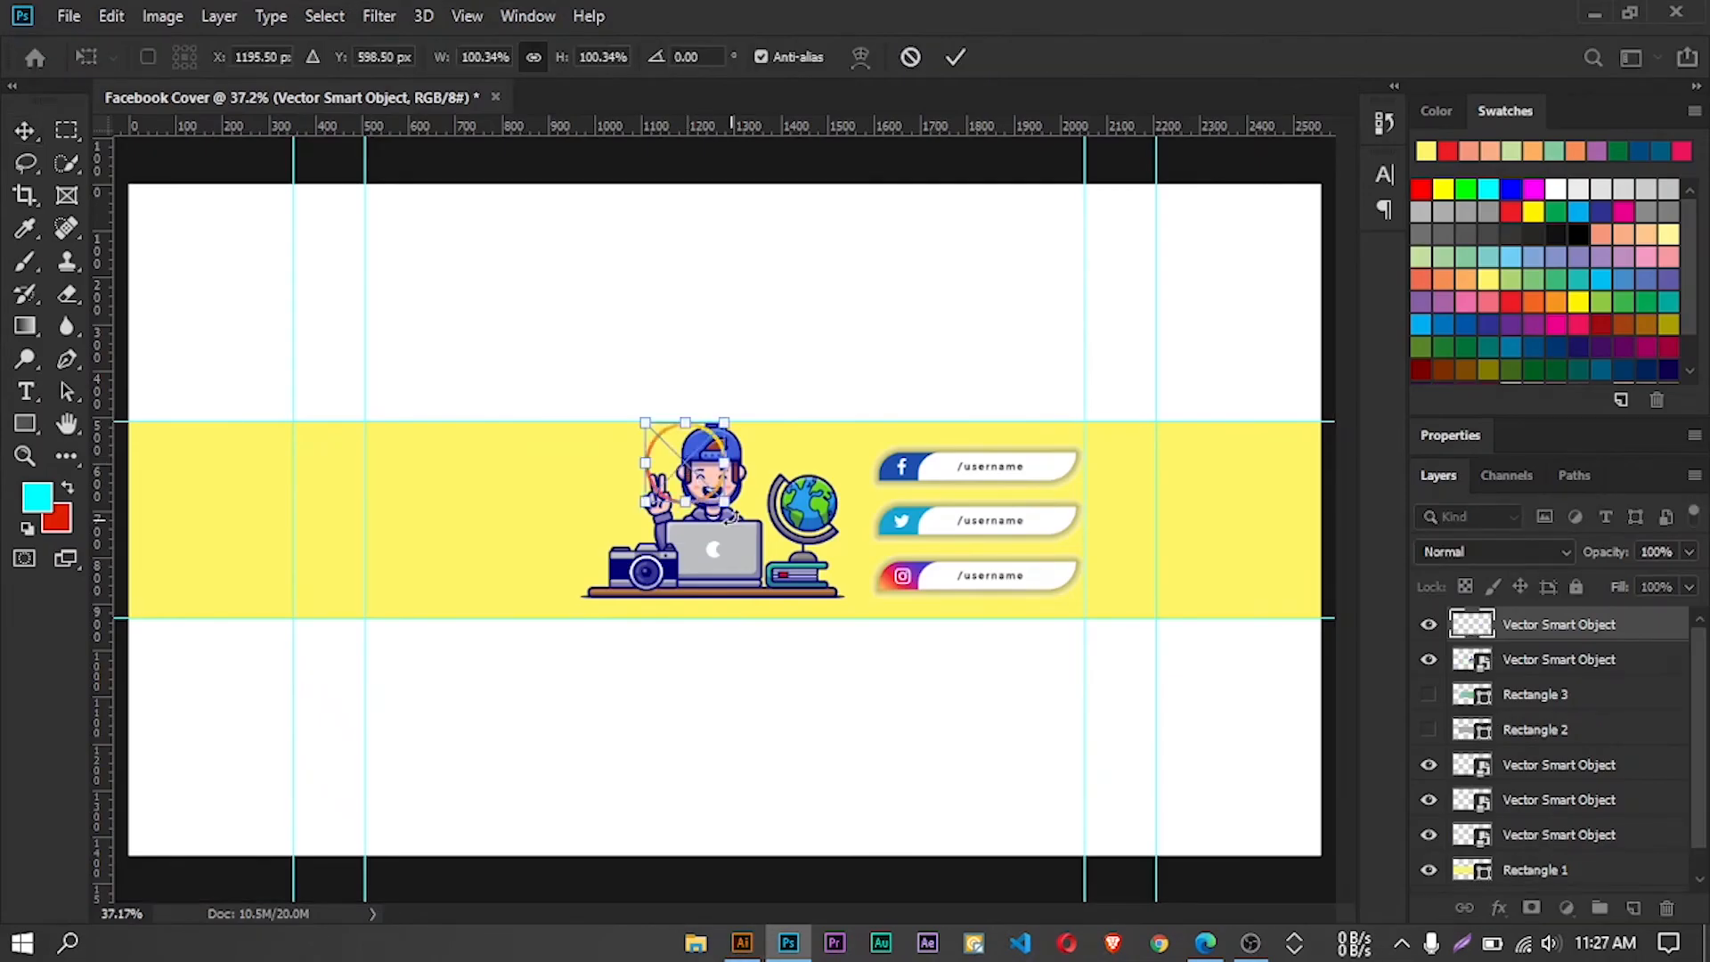
pyautogui.moveTo(725, 503); pyautogui.dragTo(847, 626)
pyautogui.moveTo(767, 528); pyautogui.dragTo(724, 527)
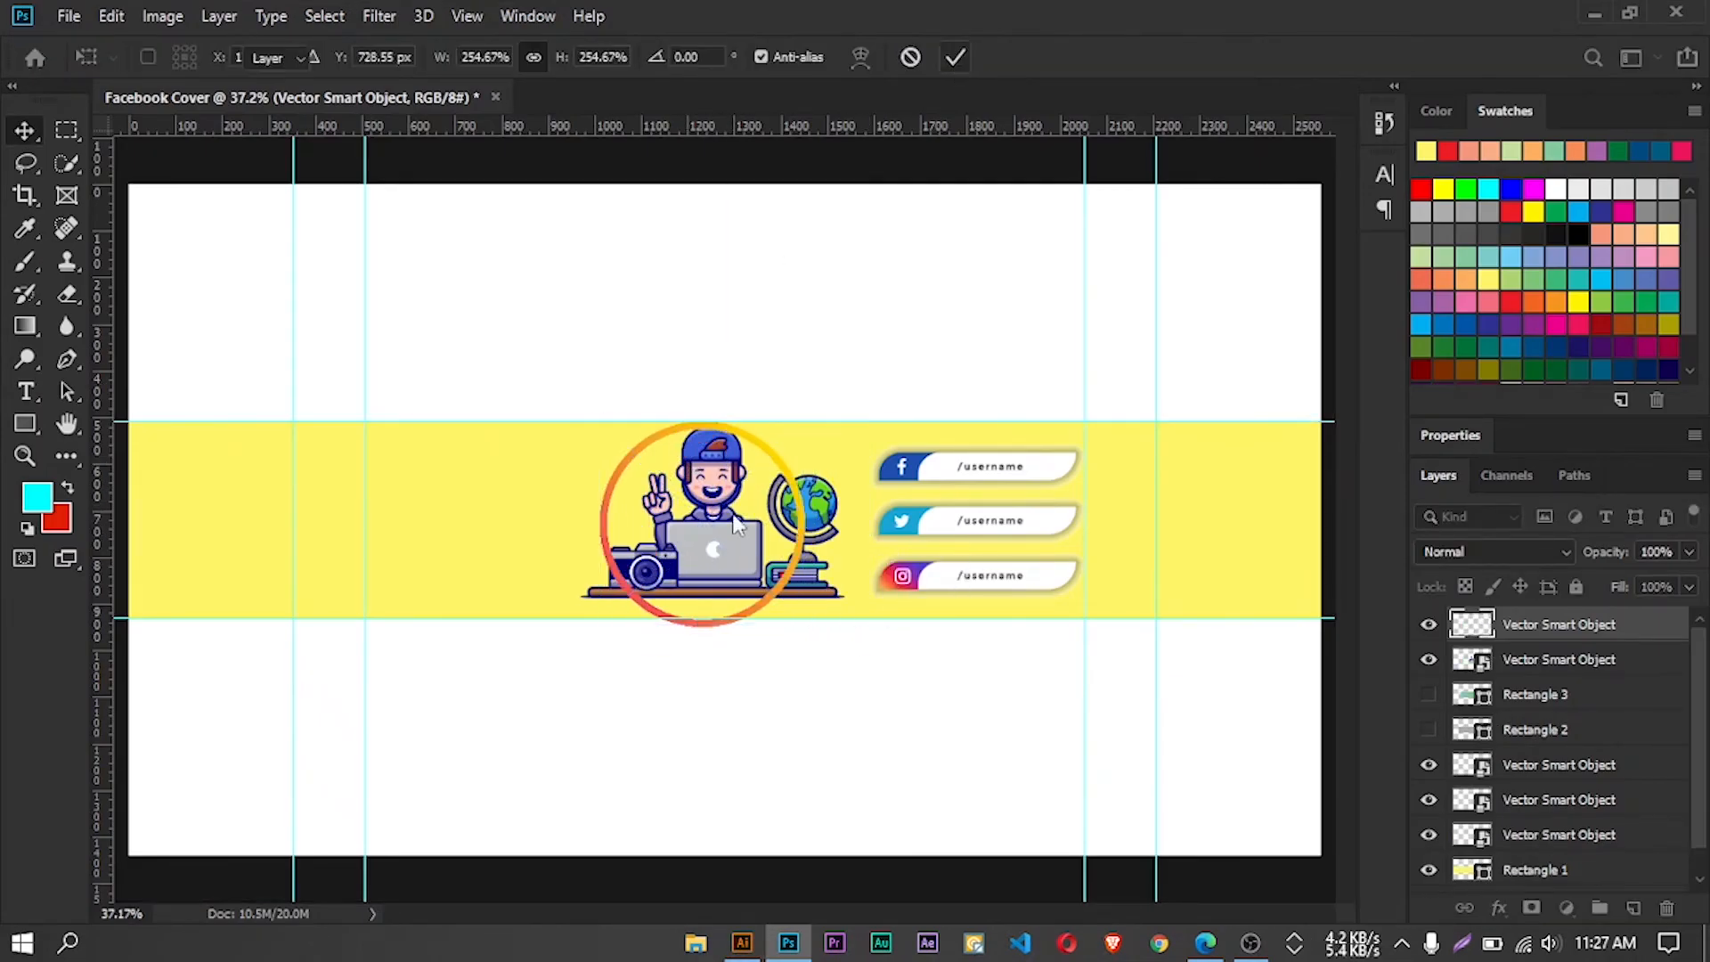
pyautogui.click(955, 57)
# Move the ring off the illustration, then shrink the illustration to about 12.7% and centre it in the band
pyautogui.moveTo(796, 486); pyautogui.dragTo(636, 505)
pyautogui.click(714, 481)
pyautogui.hotkey('ctrl', 't')
pyautogui.moveTo(864, 422); pyautogui.dragTo(804, 456)
pyautogui.moveTo(706, 564); pyautogui.dragTo(728, 556)
pyautogui.moveTo(603, 508); pyautogui.dragTo(614, 508)
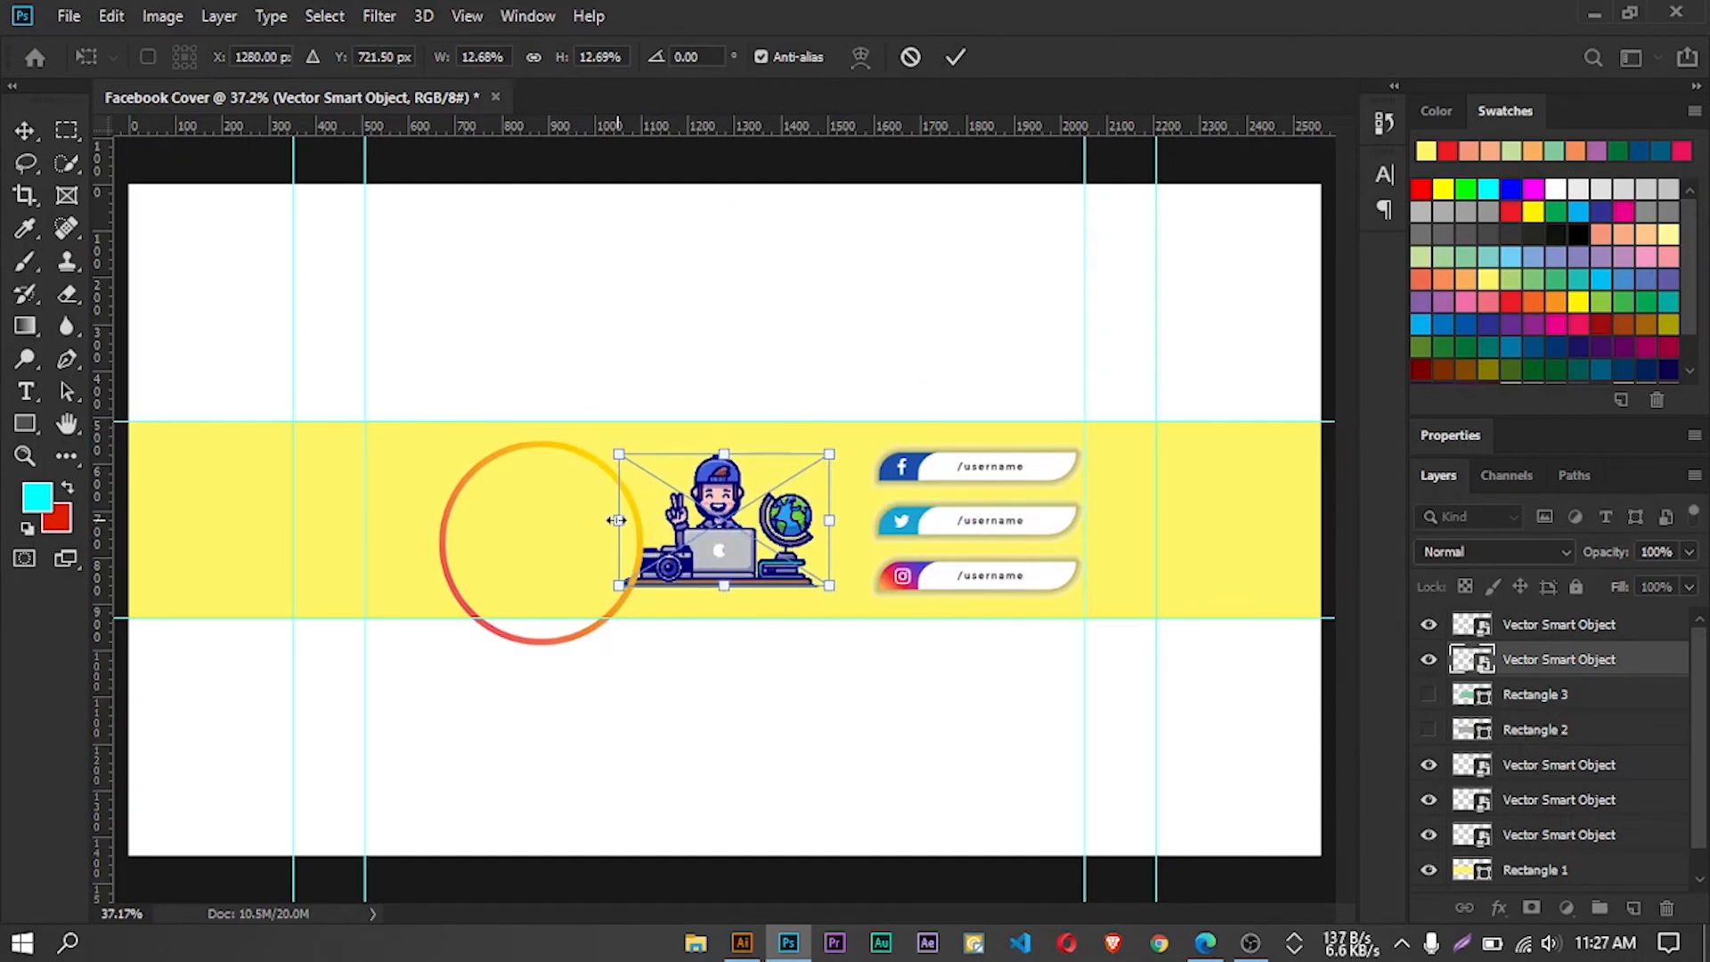
pyautogui.press('Return')
# Move the gradient ring back around the illustration and shrink it to fit within the band's height
pyautogui.moveTo(580, 451); pyautogui.dragTo(750, 445)
pyautogui.hotkey('ctrl', 't')
pyautogui.moveTo(820, 645); pyautogui.dragTo(803, 614)
pyautogui.moveTo(713, 534); pyautogui.dragTo(731, 527)
pyautogui.click(956, 57)
# Shrink the illustration further and centre it inside the gradient ring
pyautogui.click(732, 541)
pyautogui.hotkey('ctrl', 't')
pyautogui.moveTo(822, 456); pyautogui.dragTo(794, 477)
pyautogui.moveTo(700, 560); pyautogui.dragTo(733, 530)
pyautogui.moveTo(828, 444); pyautogui.dragTo(809, 456)
pyautogui.moveTo(748, 540); pyautogui.dragTo(744, 551)
pyautogui.click(955, 57)
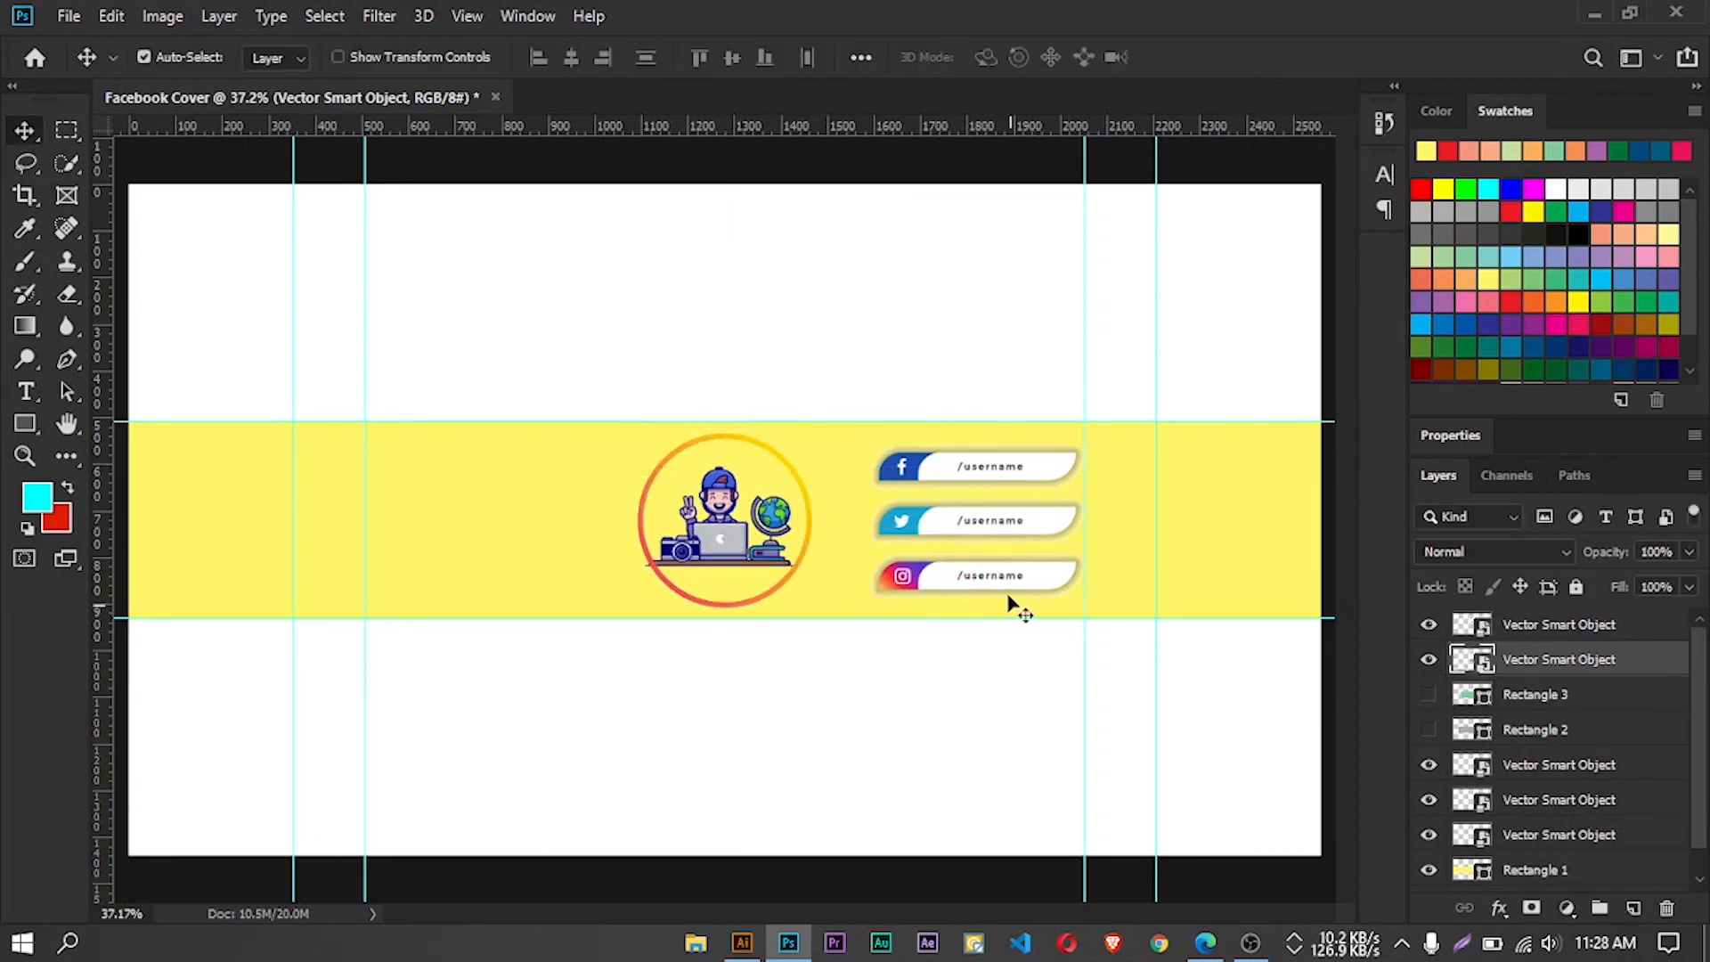
pyautogui.click(742, 943)
pyautogui.moveTo(839, 577); pyautogui.dragTo(856, 525)
pyautogui.moveTo(828, 549); pyautogui.dragTo(521, 519)
pyautogui.click(910, 57)
pyautogui.click(742, 943)
pyautogui.click(788, 943)
# Bring the wavy line pattern from Illustrator onto the cover around the ring, scaled to about 140.6% to fit the band's height
pyautogui.click(741, 943)
pyautogui.click(568, 594)
pyautogui.moveTo(605, 464); pyautogui.dragTo(753, 473)
pyautogui.moveTo(868, 413); pyautogui.dragTo(855, 424)
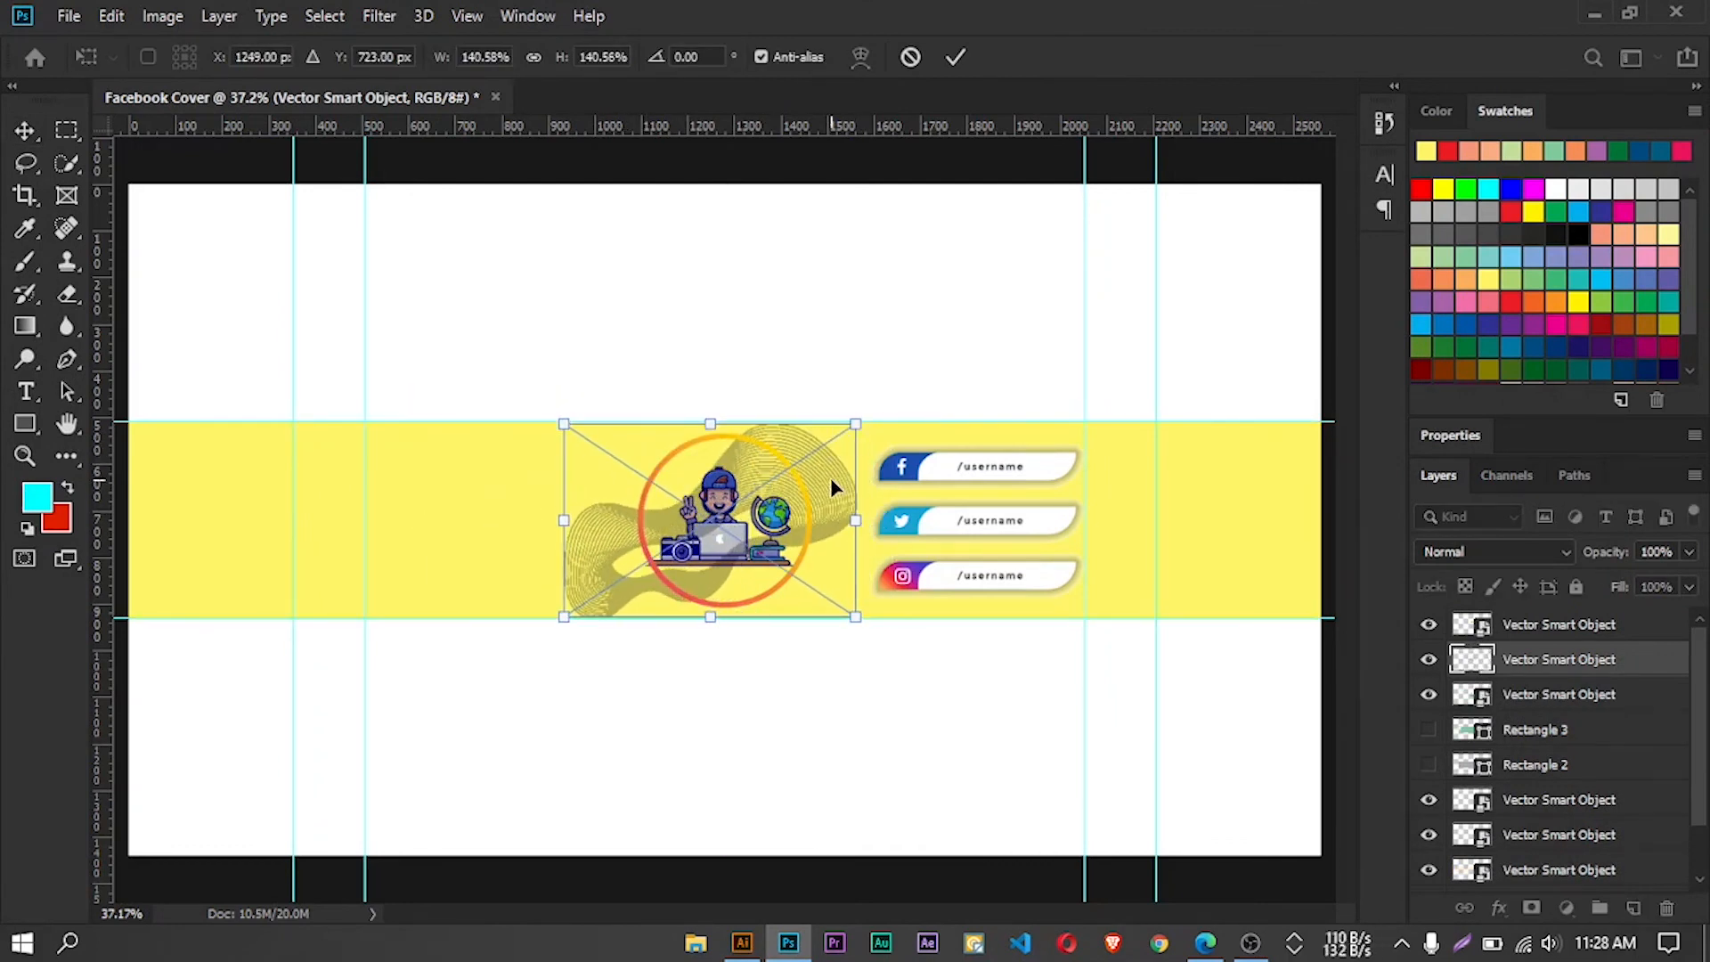
pyautogui.click(954, 57)
# Bring the purple dotted circle pattern from Illustrator onto the Photoshop cover, enlarging and positioning it at the left end
pyautogui.click(742, 943)
pyautogui.rightClick(706, 284)
pyautogui.moveTo(698, 290); pyautogui.dragTo(664, 332)
pyautogui.scroll(-5, 588, 392)
pyautogui.moveTo(551, 424); pyautogui.dragTo(416, 515)
pyautogui.moveTo(489, 433); pyautogui.dragTo(477, 445)
pyautogui.moveTo(441, 513); pyautogui.dragTo(463, 508)
pyautogui.moveTo(500, 440); pyautogui.dragTo(558, 381)
pyautogui.moveTo(502, 497); pyautogui.dragTo(799, 565)
pyautogui.click(955, 56)
# Delete the extra Vector Smart Object copy layer
pyautogui.hotkey('ctrl', 'j')
pyautogui.hotkey('ctrl', 'z')
pyautogui.scroll(3, 1654, 692)
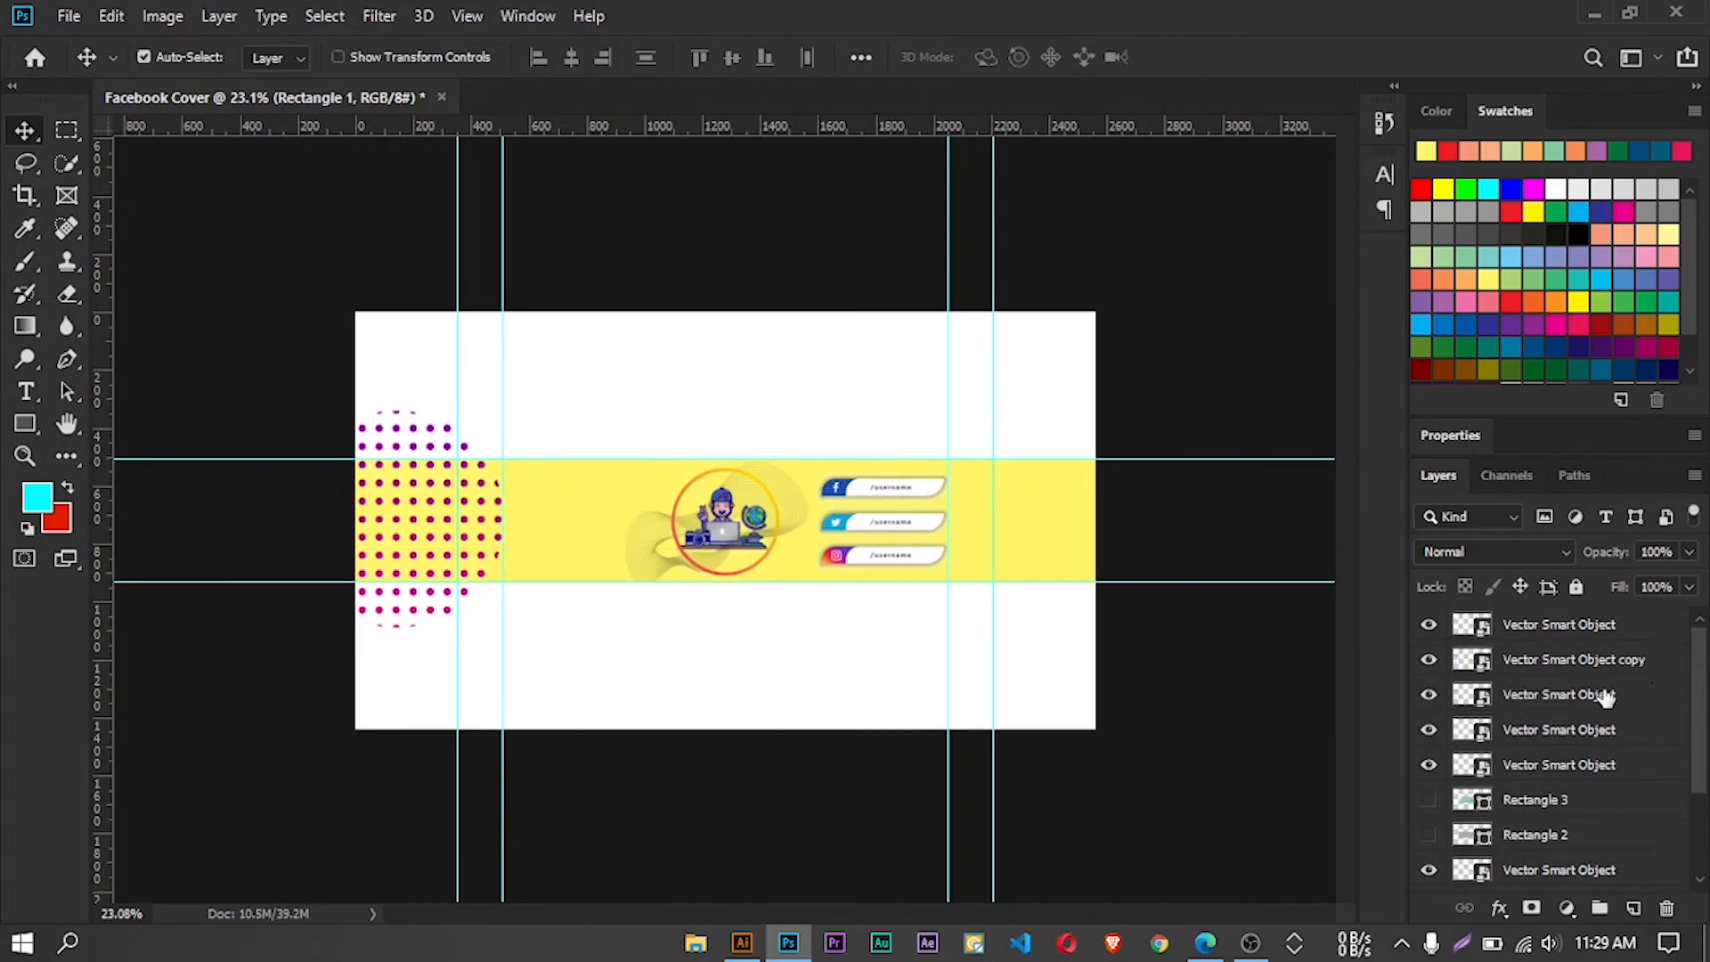
pyautogui.click(1573, 660)
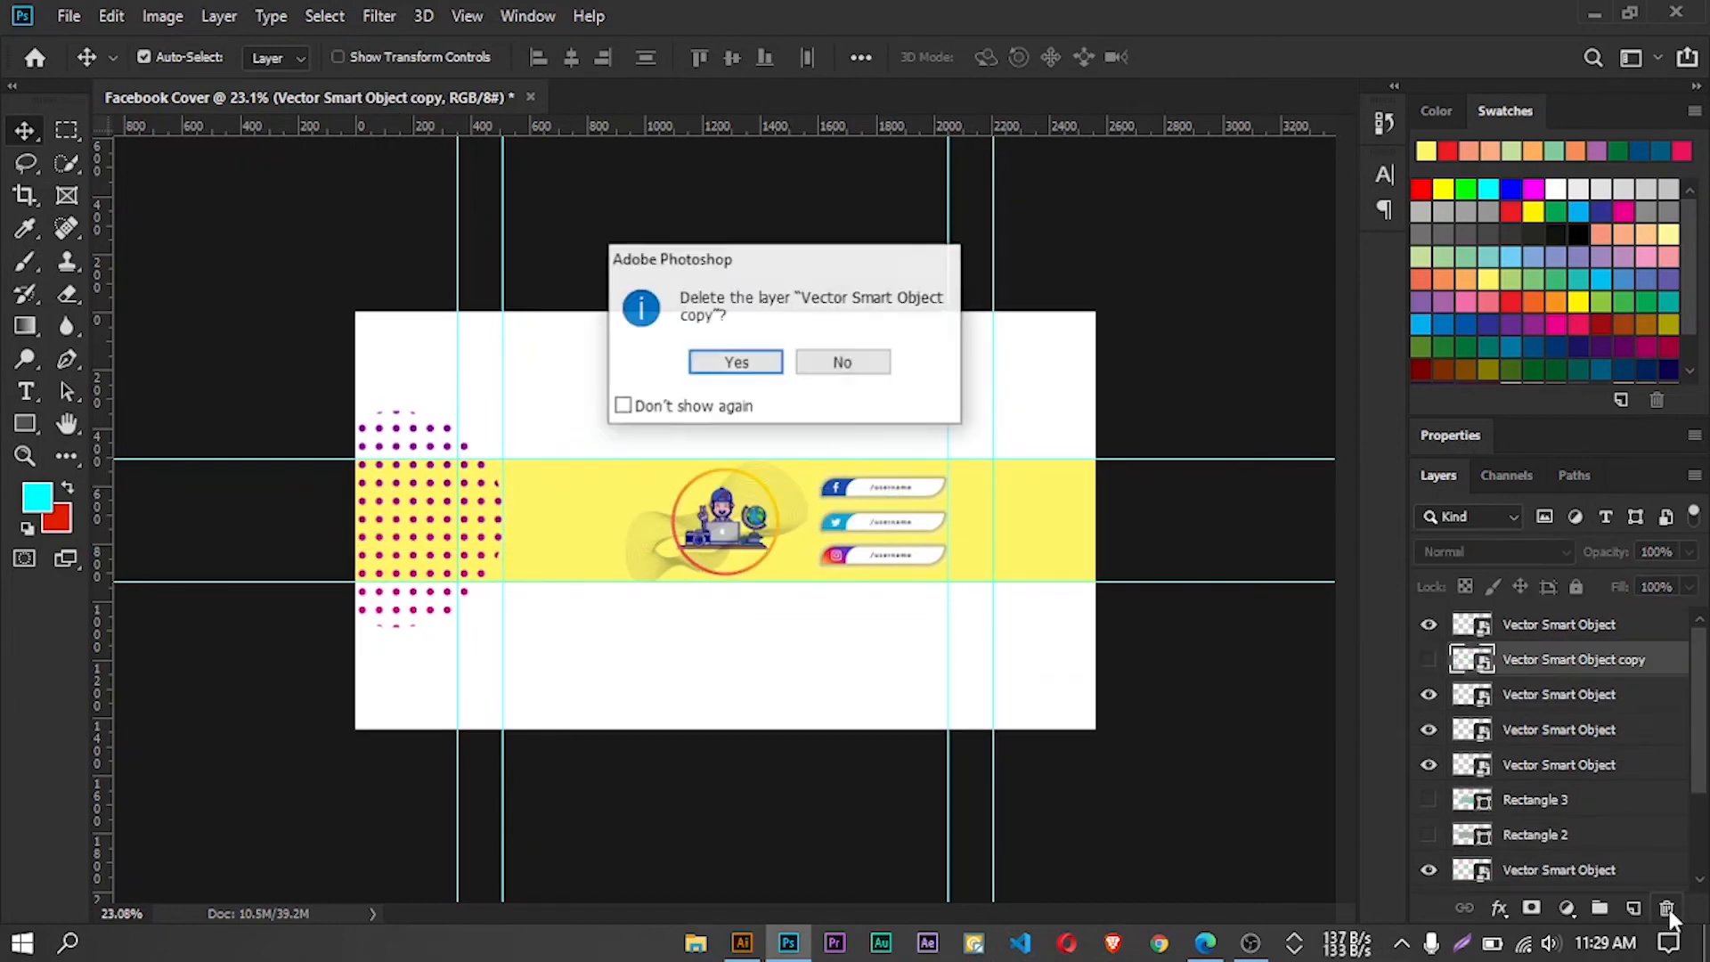
pyautogui.click(1667, 909)
pyautogui.click(737, 362)
# Duplicate the dotted circle pattern and place one at each end of the cover, partly beyond the canvas edges
pyautogui.scroll(3, 431, 524)
pyautogui.moveTo(178, 381); pyautogui.dragTo(1187, 342)
pyautogui.hotkey('ctrl', 't')
pyautogui.click(910, 57)
pyautogui.scroll(-2, 926, 339)
pyautogui.moveTo(343, 397); pyautogui.dragTo(234, 414)
pyautogui.moveTo(873, 405); pyautogui.dragTo(1282, 352)
# Move the two dotted pattern layers beneath the Rectangle 1 band layer
pyautogui.click(1428, 624)
pyautogui.click(1477, 699)
pyautogui.keyDown('shift'); pyautogui.click(1475, 665); pyautogui.keyUp('shift')
pyautogui.moveTo(1699, 704); pyautogui.dragTo(1699, 724)
pyautogui.moveTo(1603, 643); pyautogui.dragTo(1639, 859)
# Set the Rectangle 1 band's opacity to 82% and change its fill colour to light blue
pyautogui.click(1533, 769)
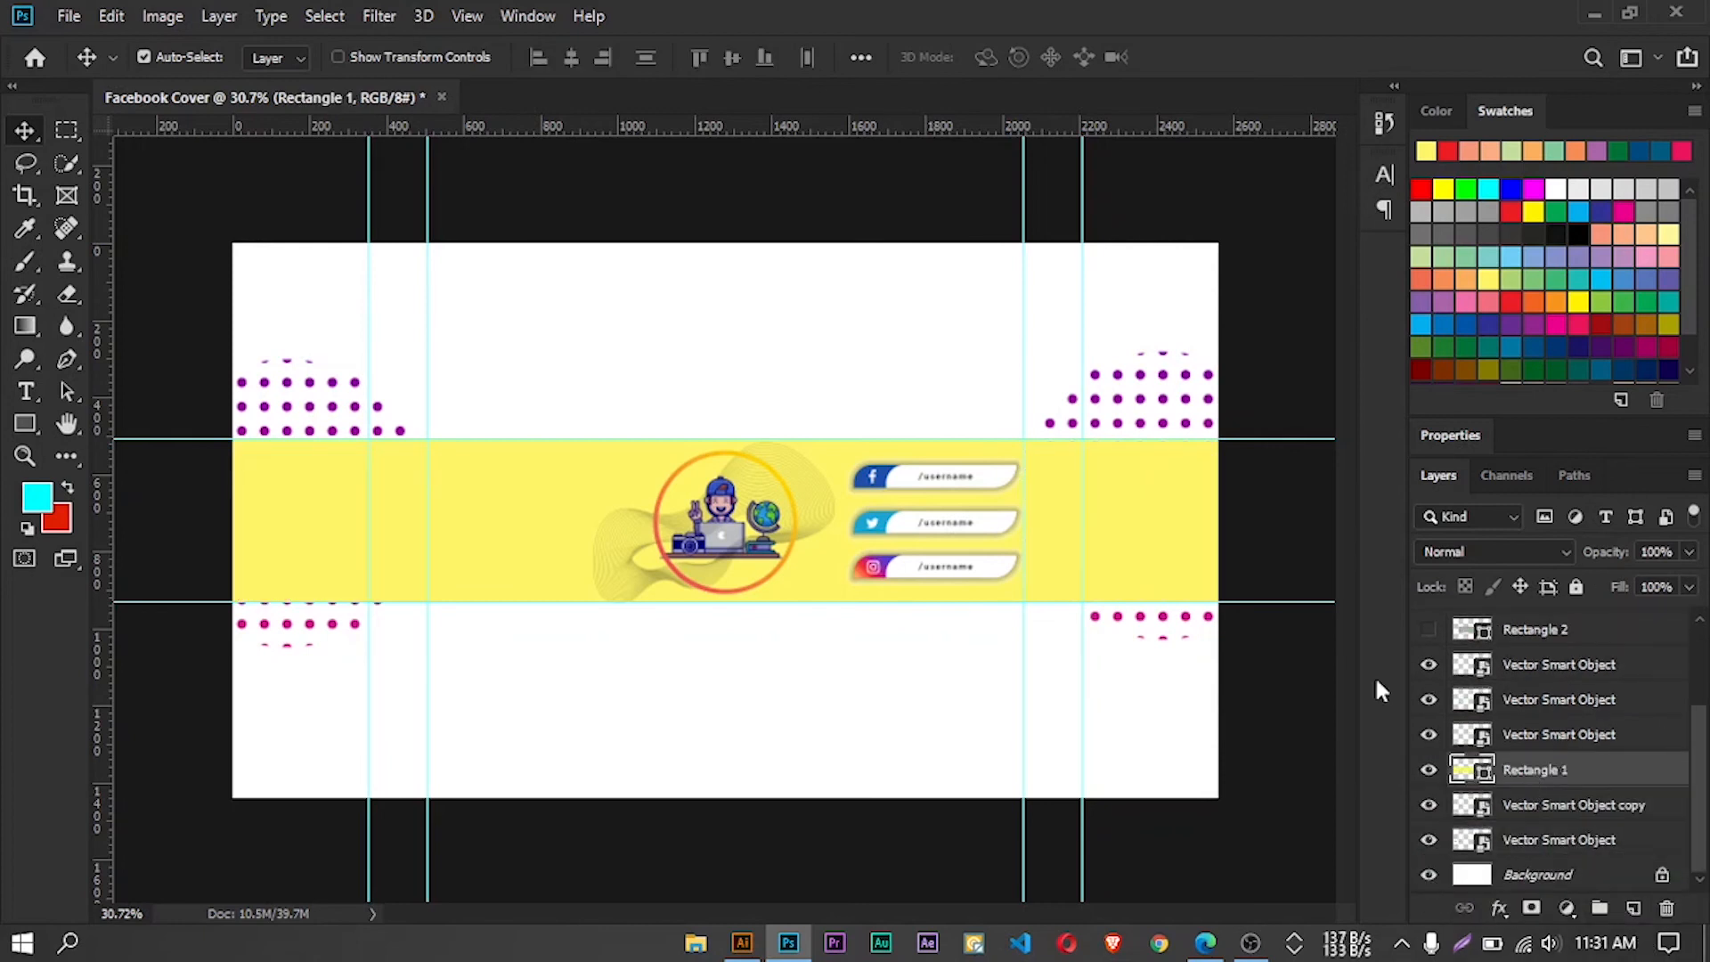
pyautogui.press('u')
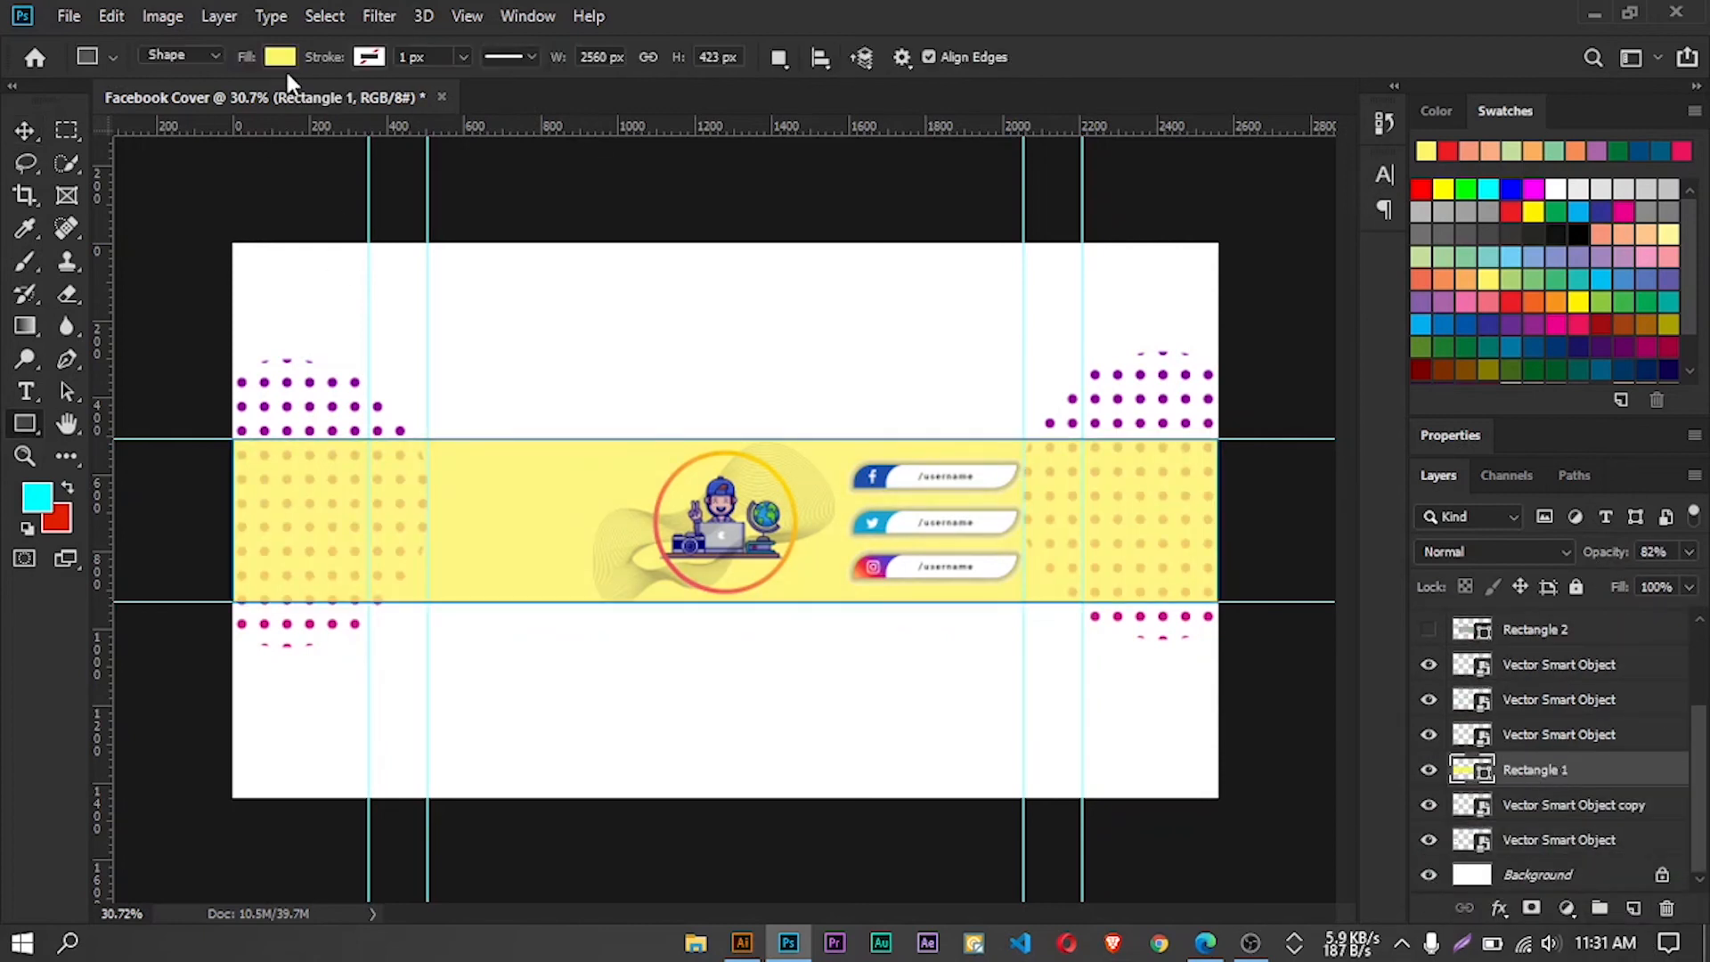
pyautogui.click(280, 56)
pyautogui.click(232, 289)
pyautogui.click(299, 305)
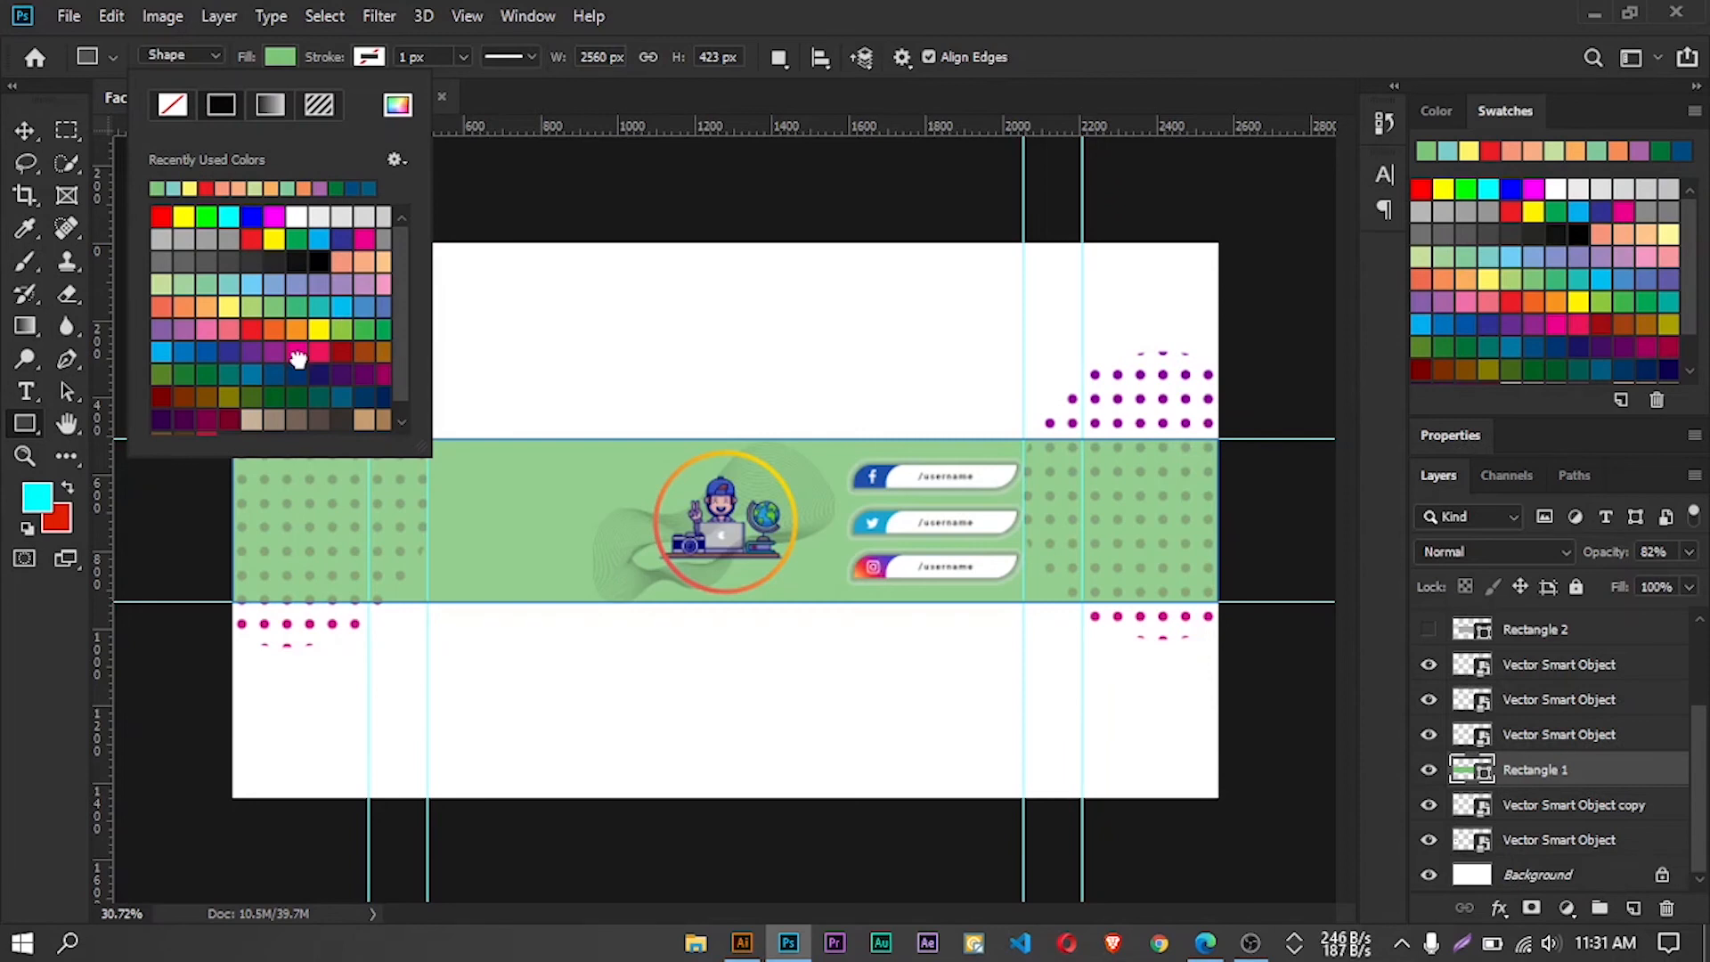
pyautogui.click(274, 329)
pyautogui.click(229, 305)
pyautogui.click(317, 329)
pyautogui.click(294, 353)
pyautogui.click(229, 352)
pyautogui.click(164, 351)
pyautogui.click(25, 131)
# Copy the purple zigzag wave lines from Illustrator onto the Photoshop band, at the upper left of the ring
pyautogui.scroll(3, 679, 525)
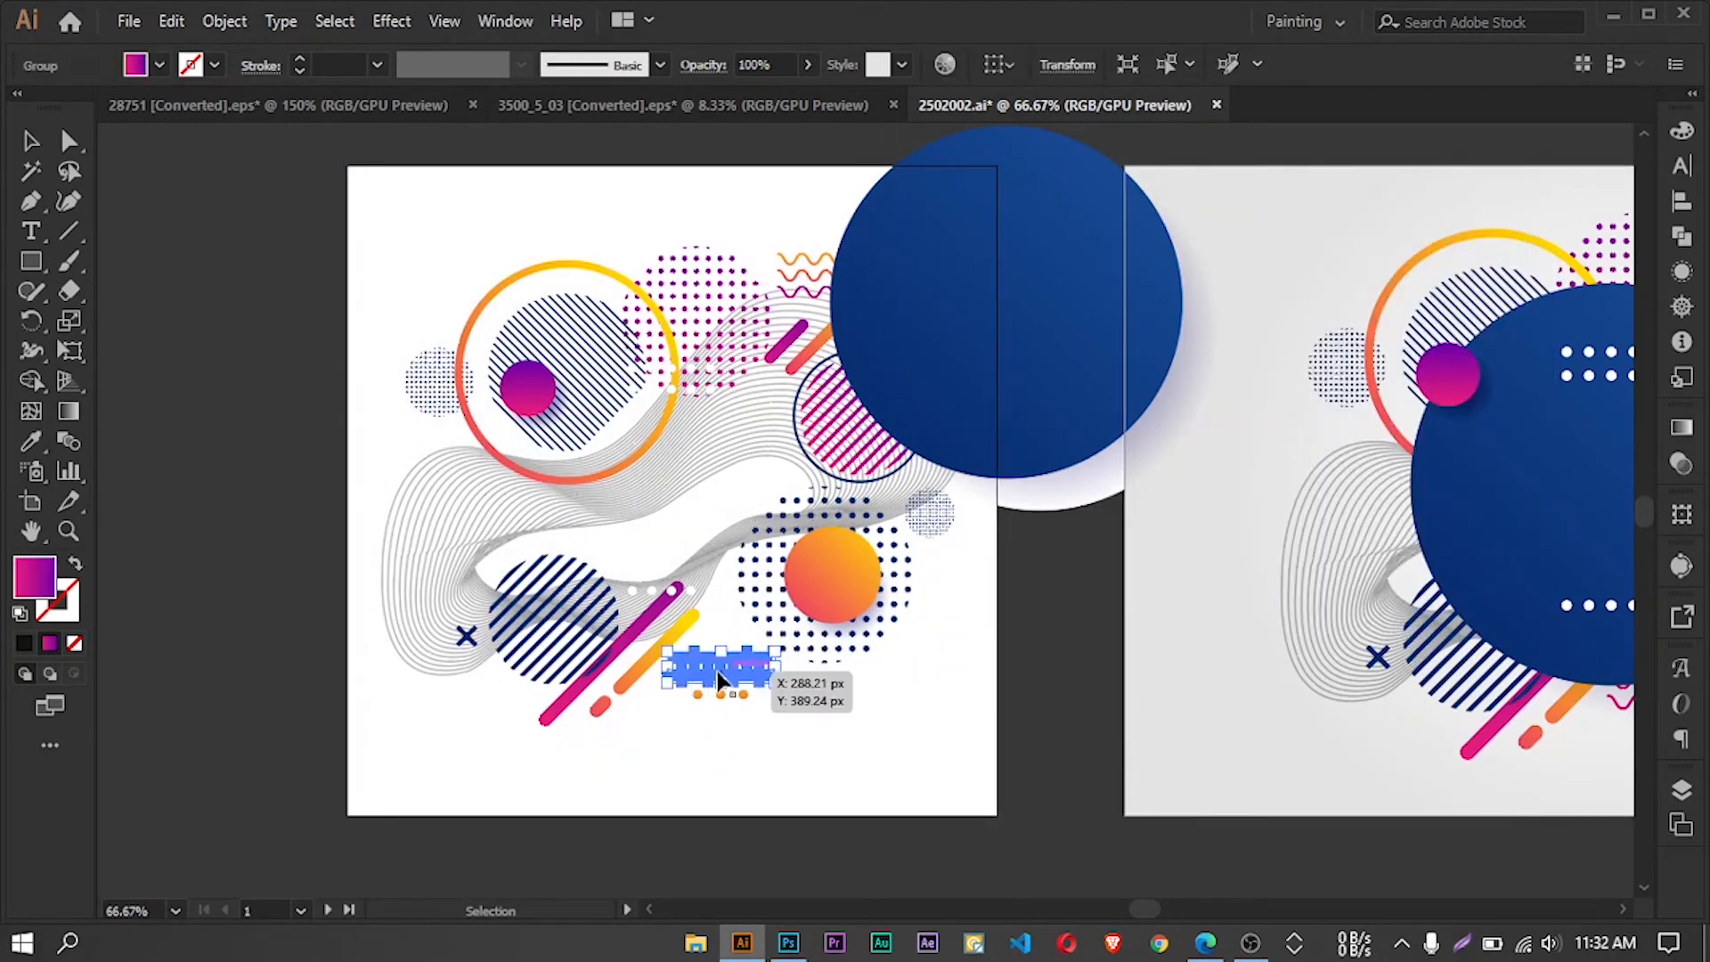
pyautogui.hotkey('alt', 'Tab')
pyautogui.hotkey('ctrl', 'v')
pyautogui.moveTo(588, 441); pyautogui.dragTo(544, 441)
pyautogui.press('Return')
# Add the text "YOUR CHANNEL NAME" to the left of the illustration in Bebas Neue Bold with the size set to 100 px
pyautogui.scroll(-2, 627, 392)
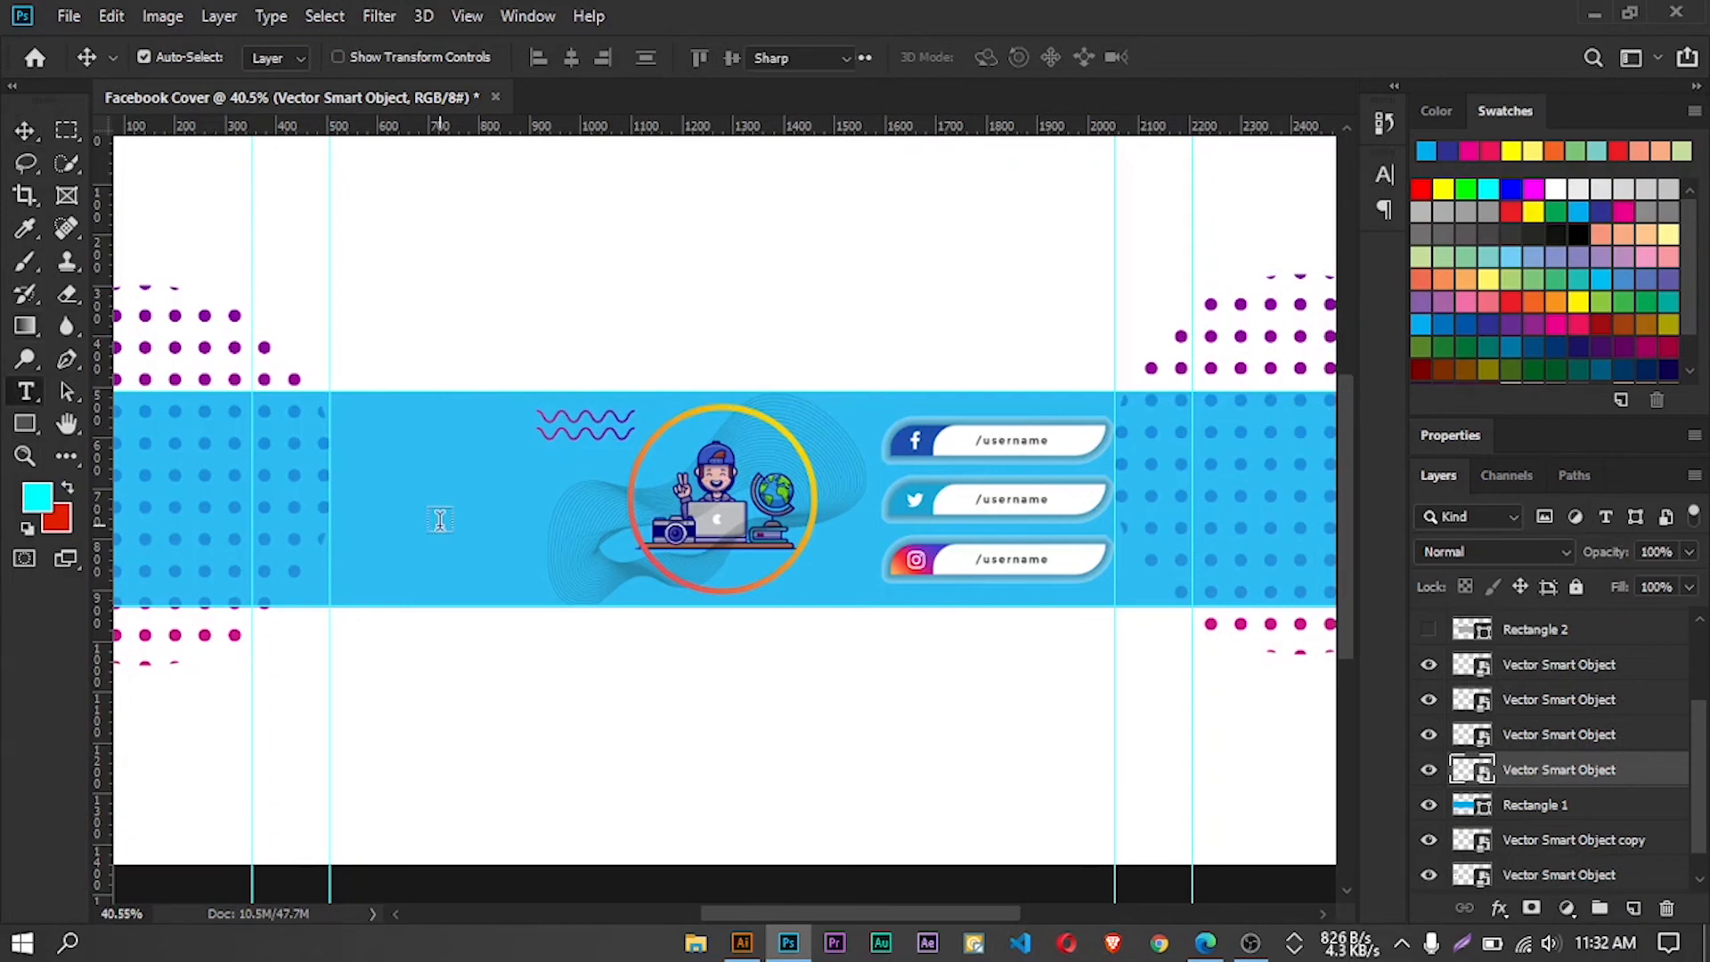
pyautogui.click(360, 56)
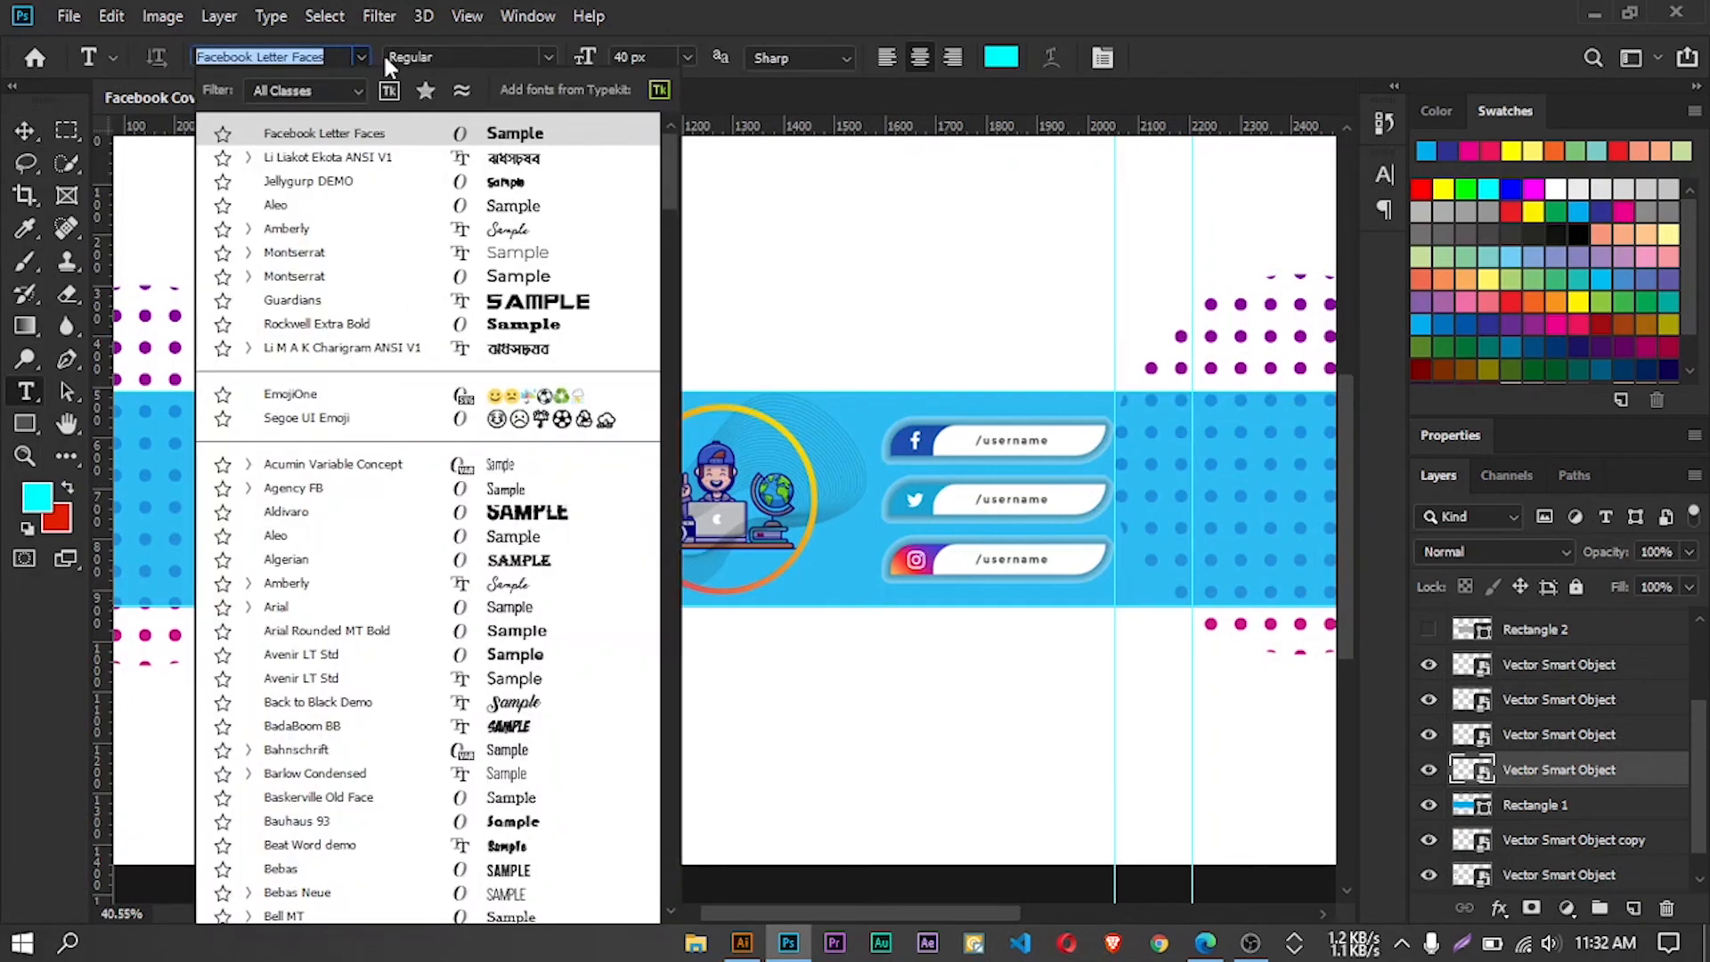
pyautogui.write('beb')
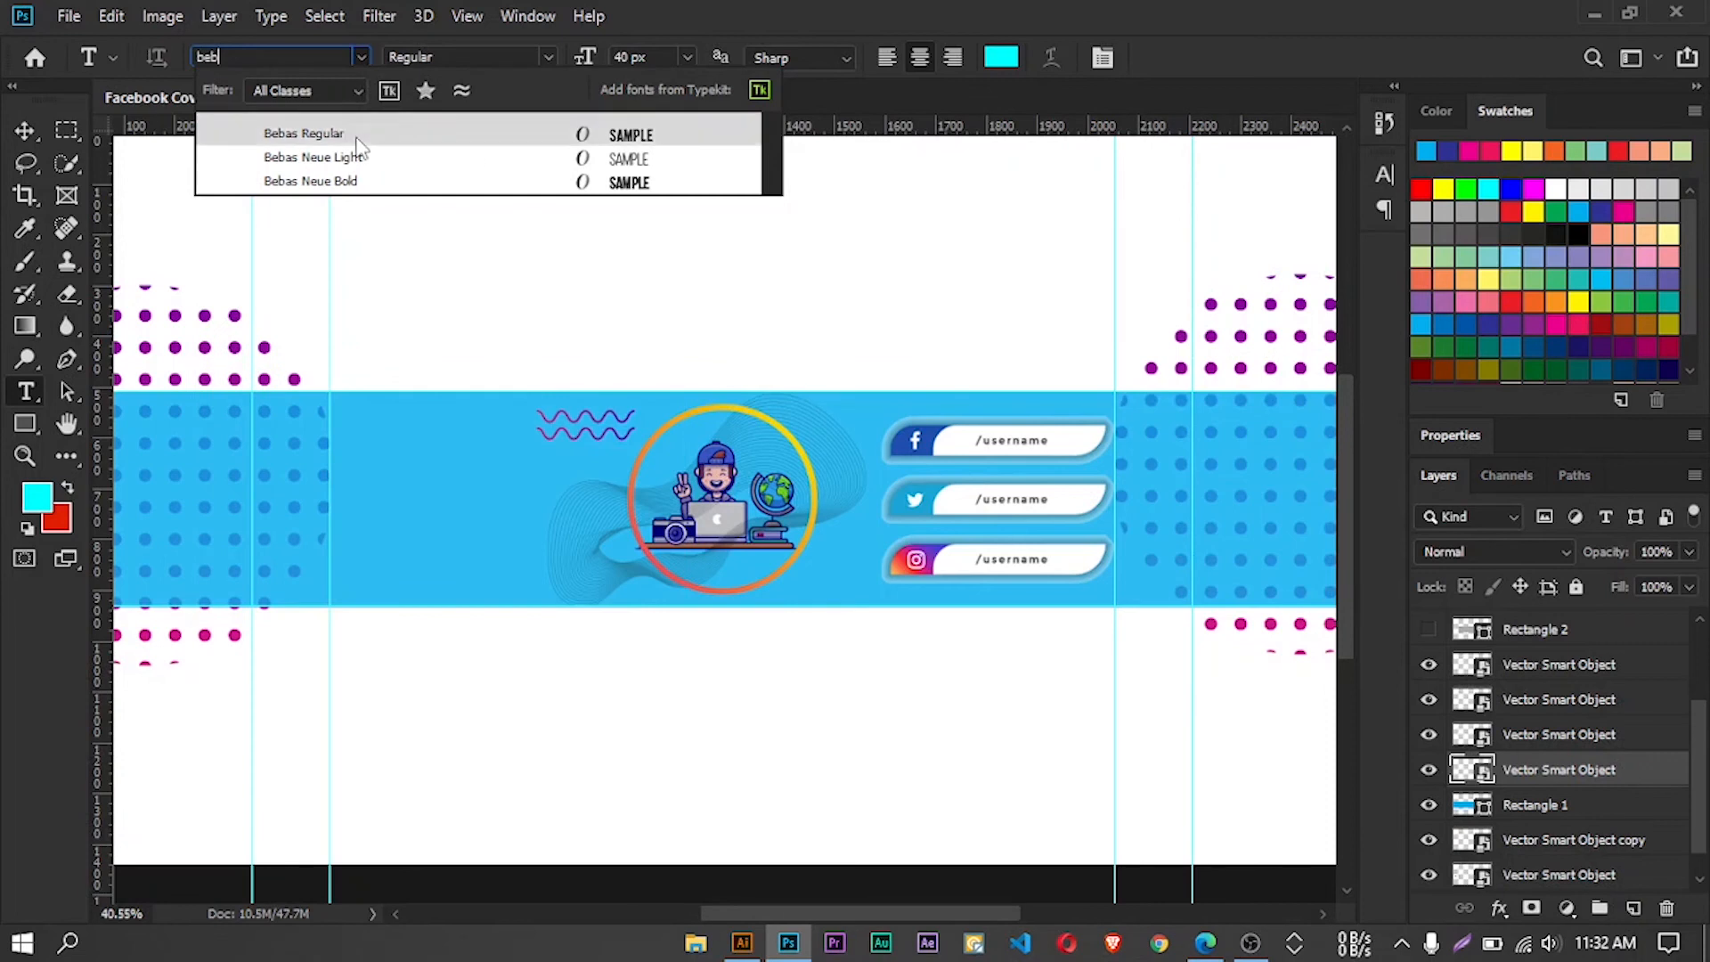
pyautogui.click(374, 180)
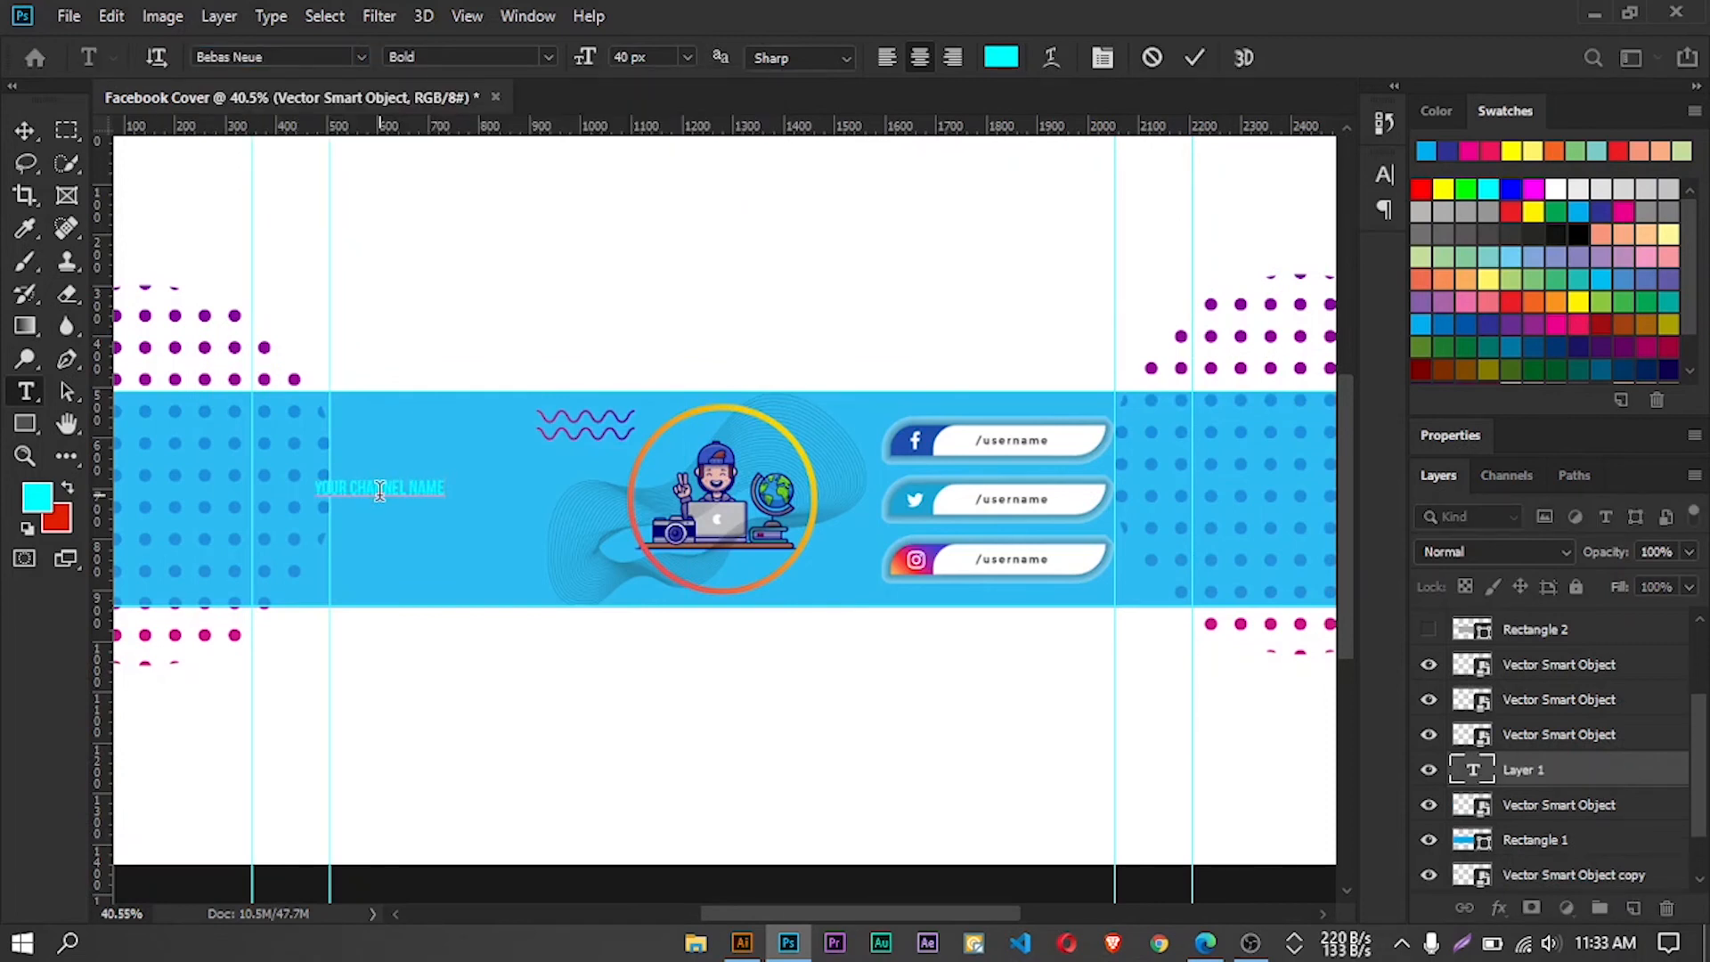
pyautogui.write('100')
pyautogui.press('Return')
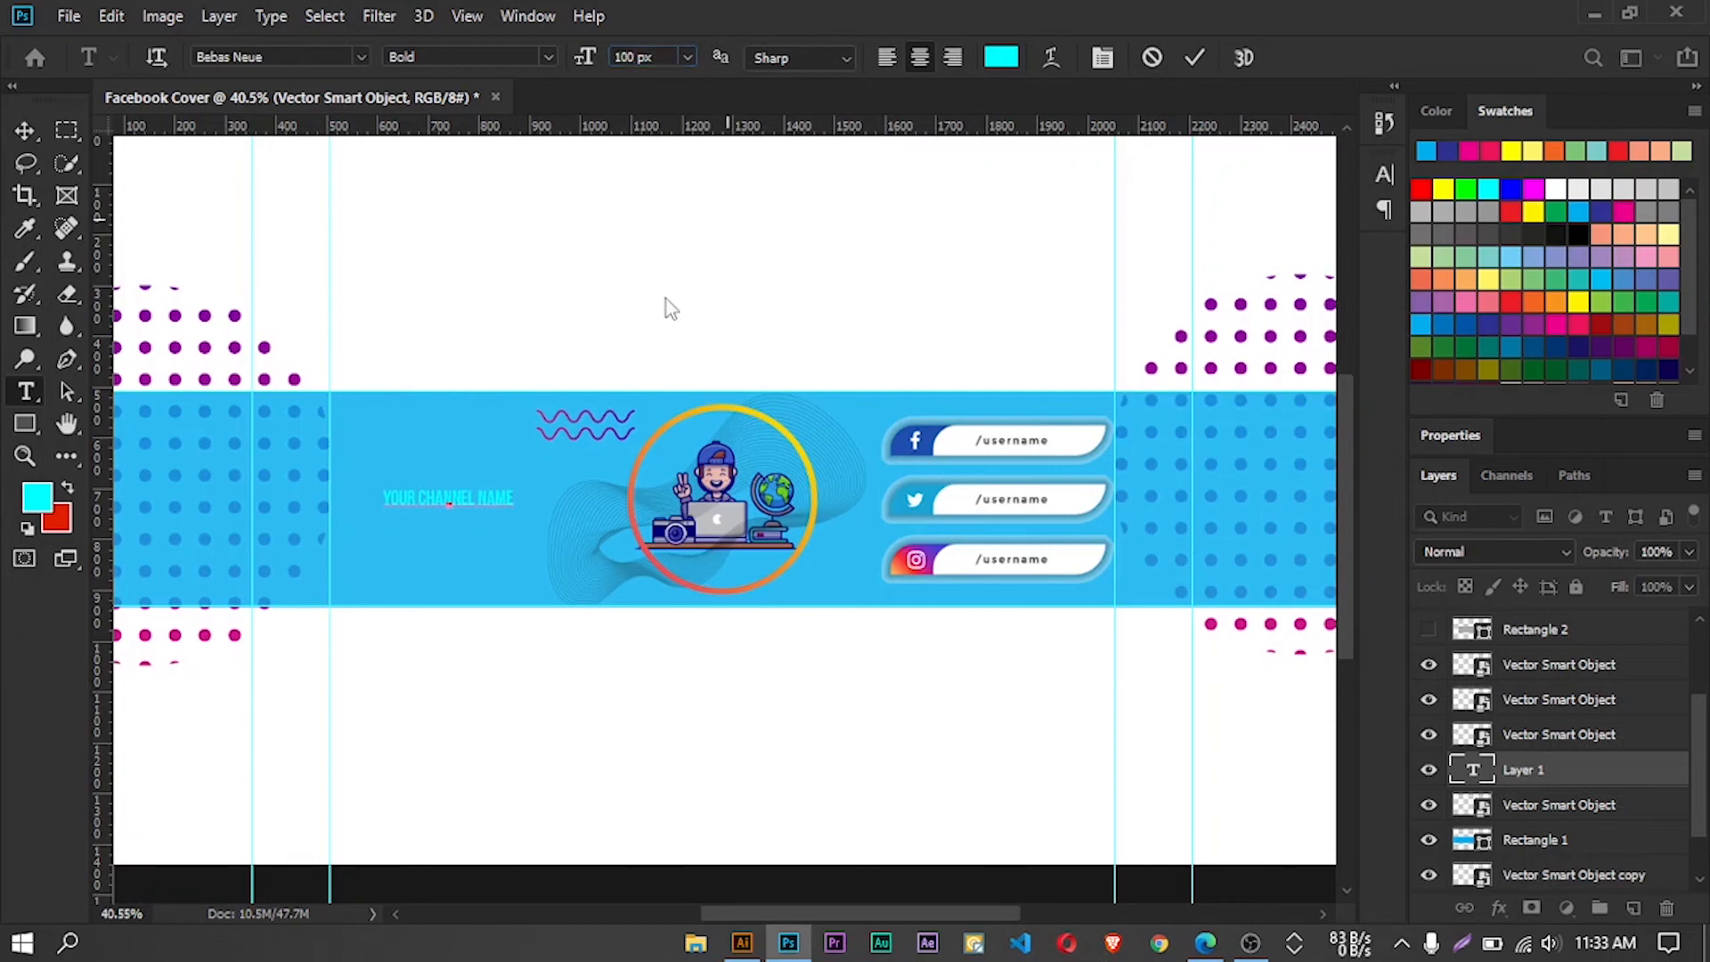